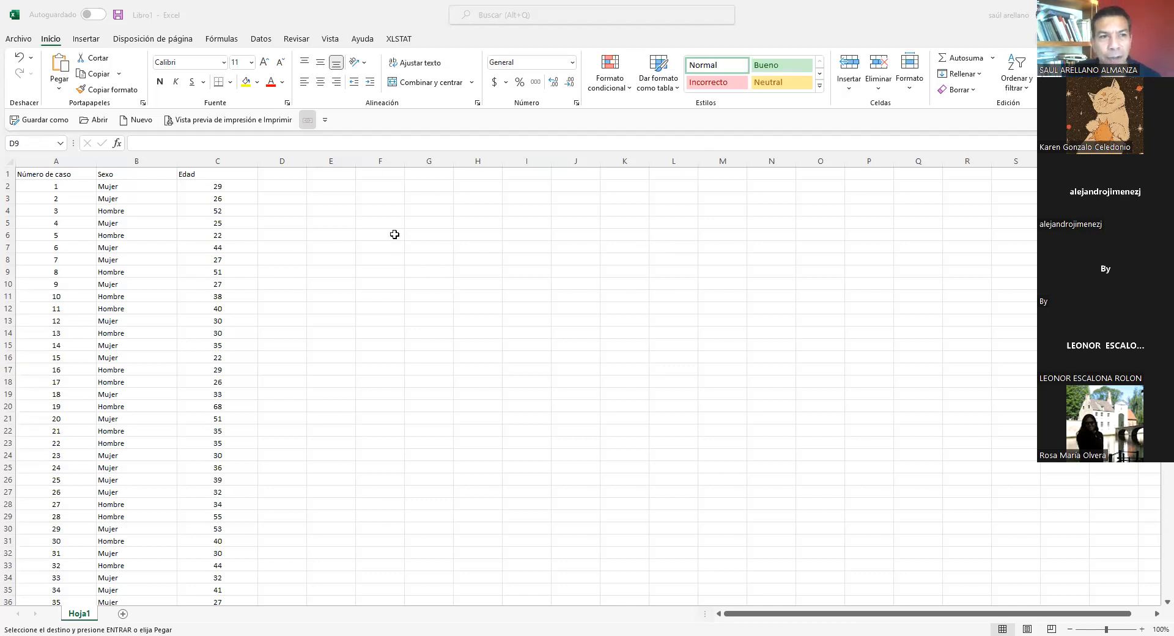
# Sort the case records by the Edad column in ascending order, expanding the selection to the adjacent columns.
pyautogui.click(233, 186)
pyautogui.hotkey('ctrl', 'v')
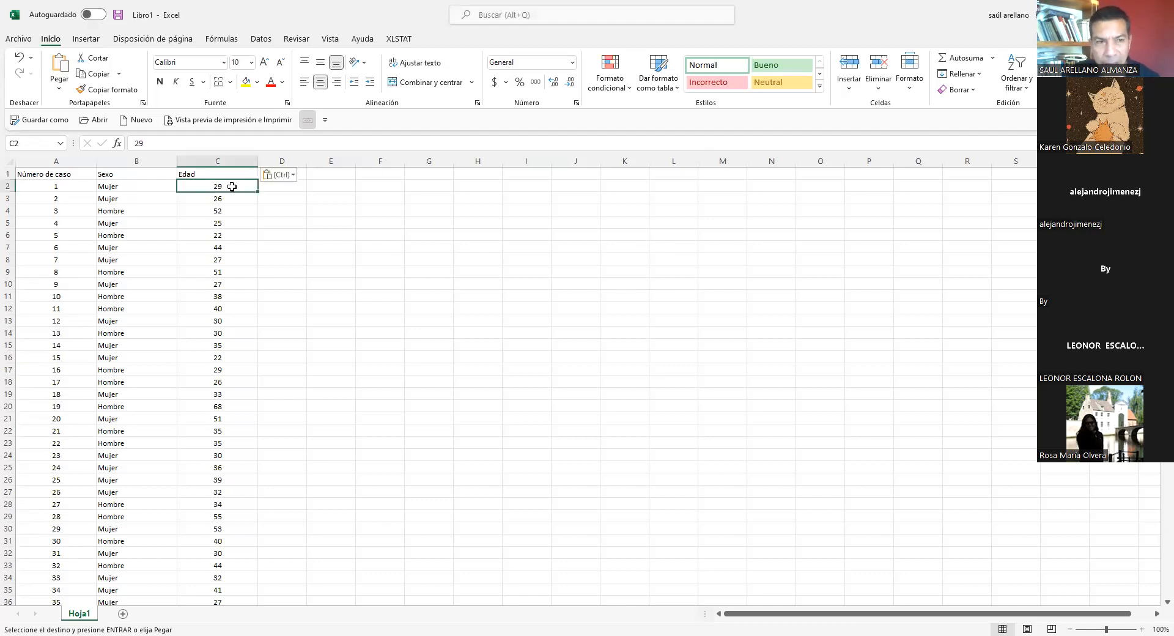
pyautogui.scroll(-20, 336, 256)
pyautogui.click(336, 256)
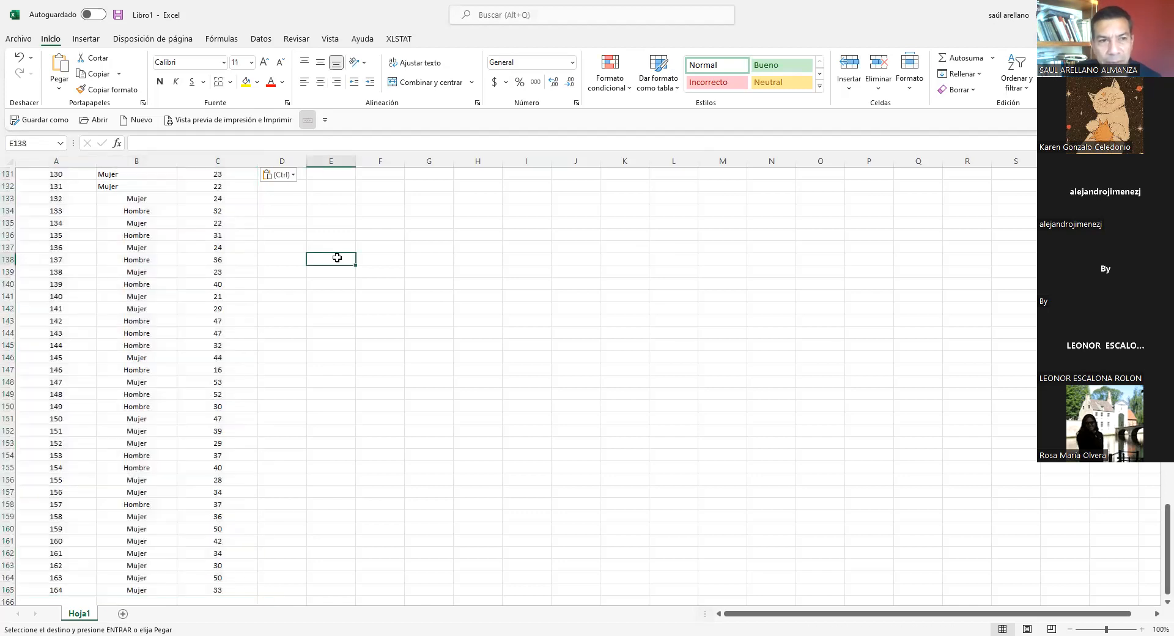
pyautogui.scroll(14, 336, 258)
pyautogui.scroll(20, 337, 258)
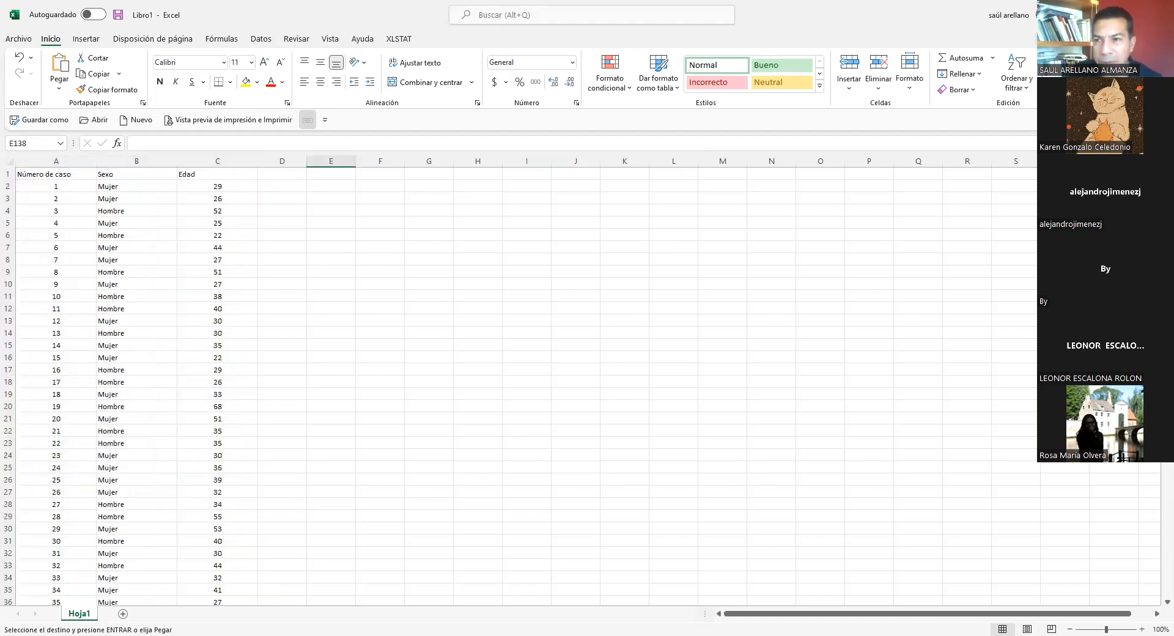
pyautogui.click(235, 184)
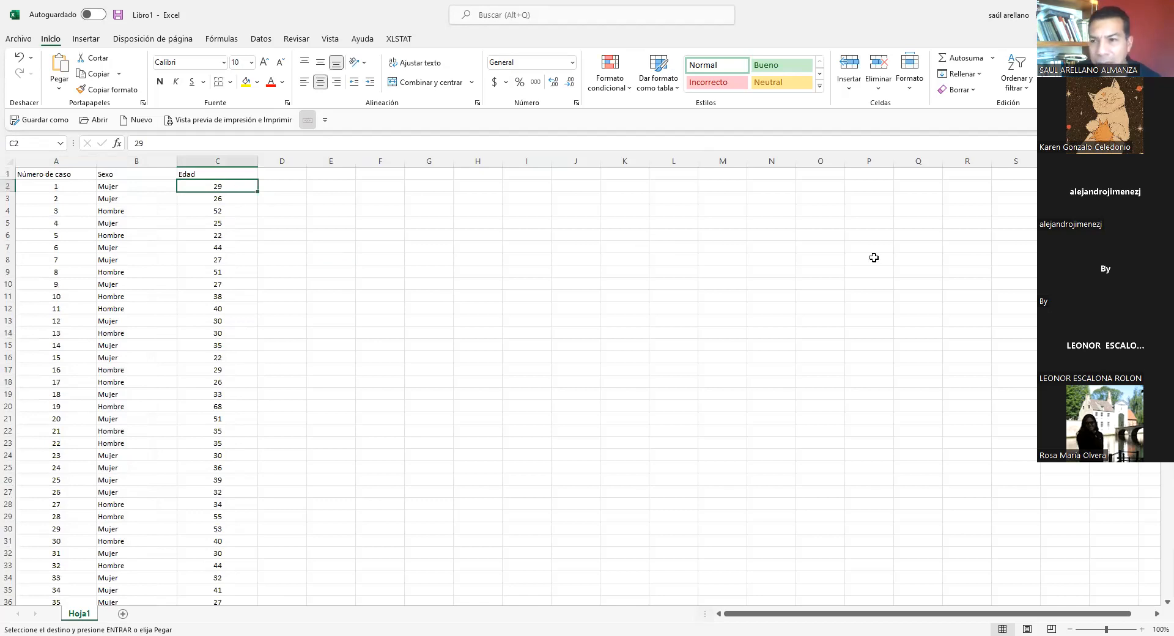
pyautogui.hotkey('ctrl', 'shift', 'Down')
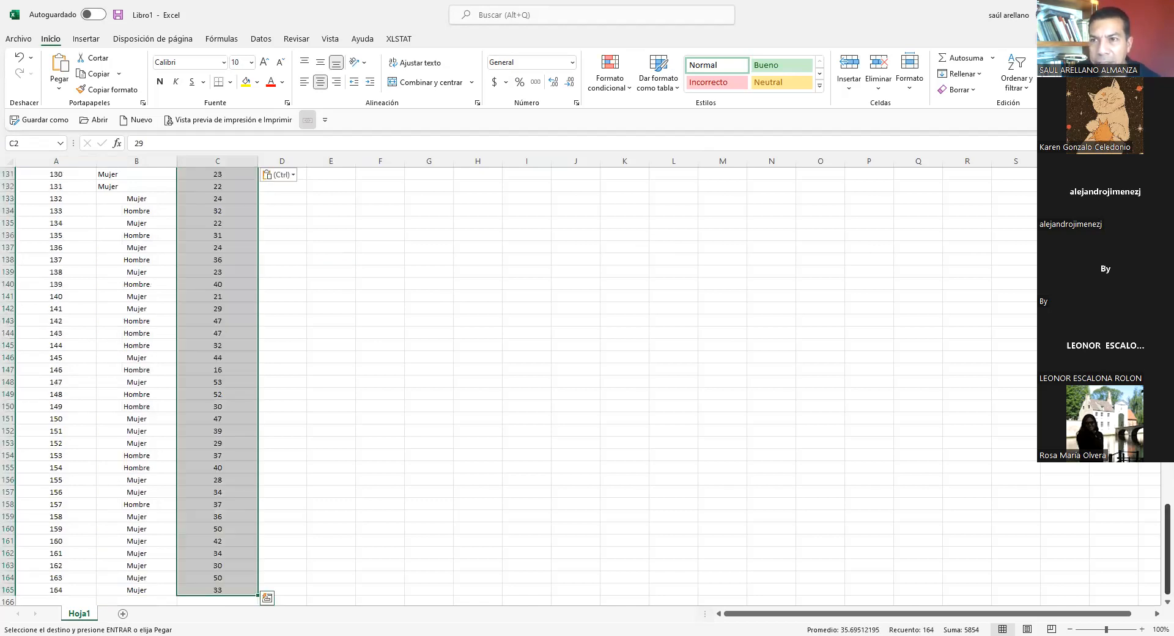
pyautogui.click(1027, 76)
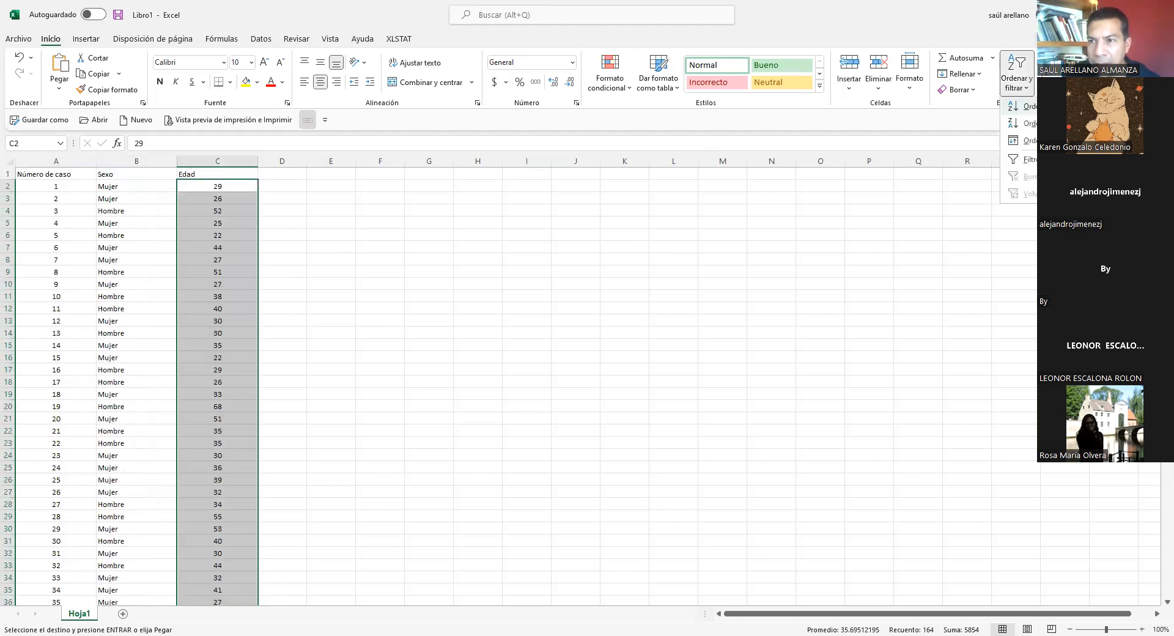
pyautogui.press('o')
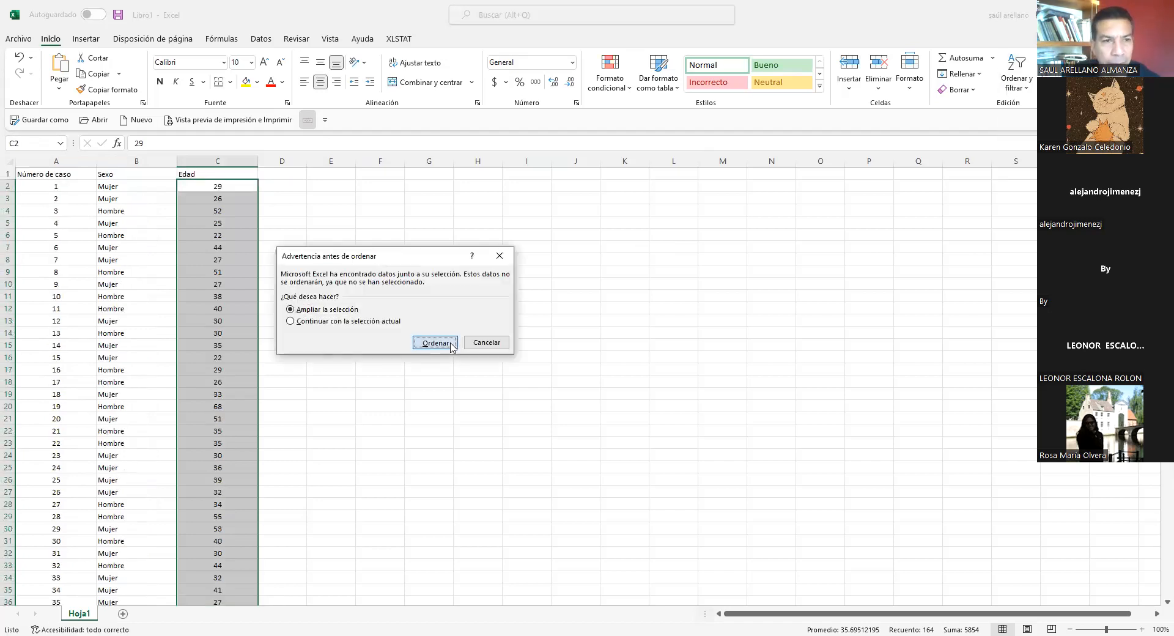
pyautogui.click(436, 343)
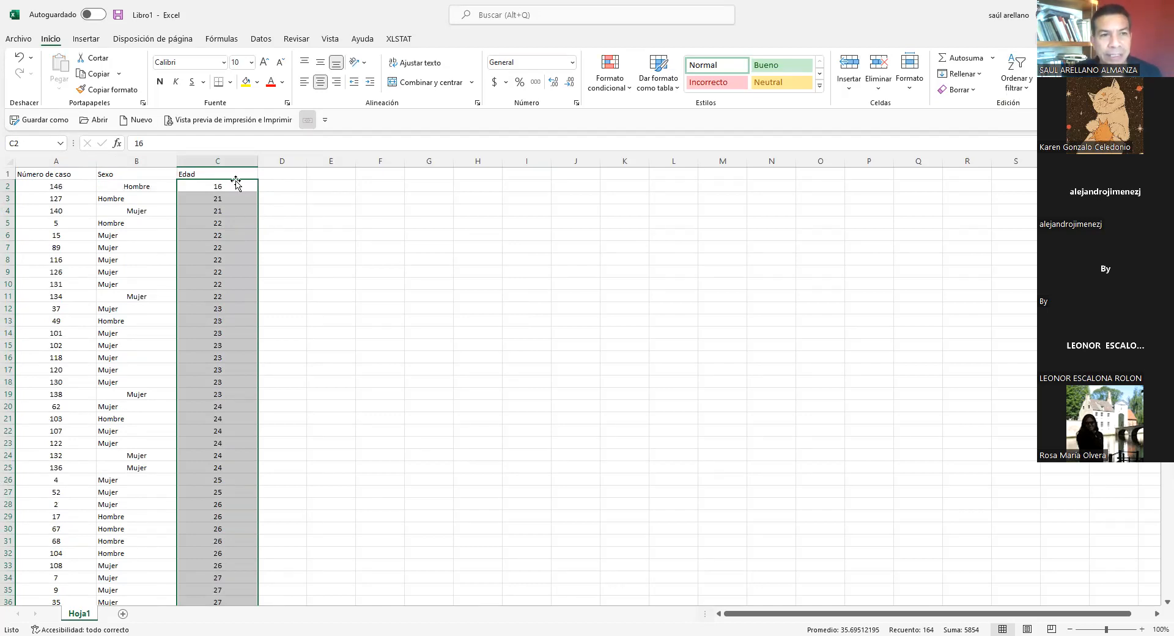
# Enter the label "Rango" in cell F2 and the age limits "16-68" in cell G2.
pyautogui.click(217, 185)
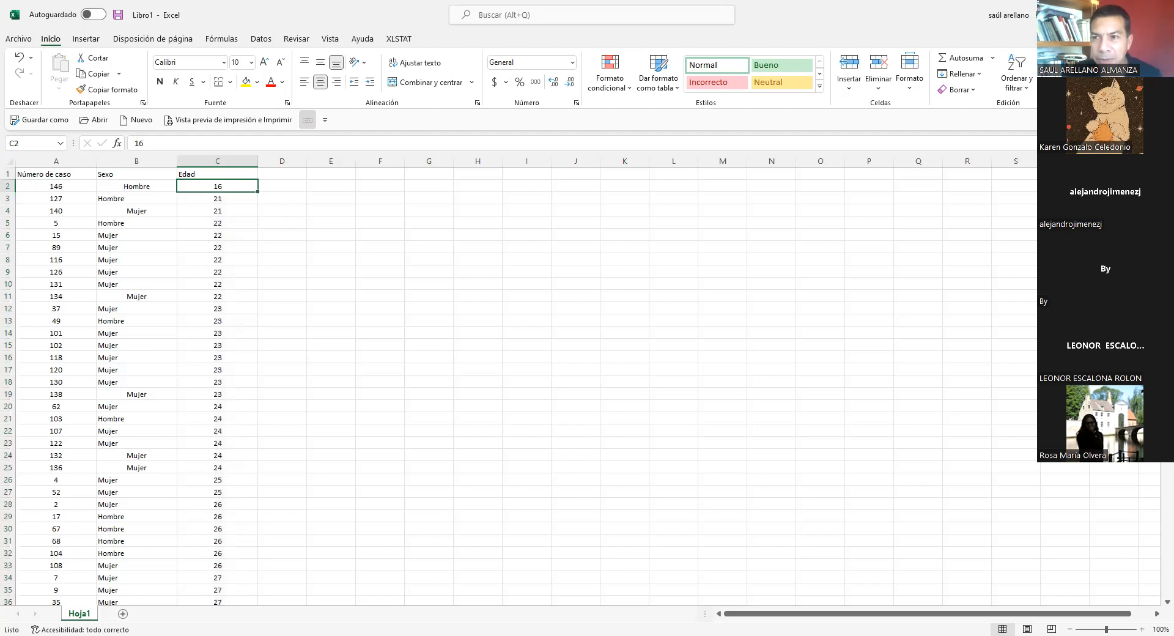
pyautogui.moveTo(1158, 174)
pyautogui.mouseDown()
pyautogui.moveTo(1158, 557)
pyautogui.moveTo(1158, 195)
pyautogui.mouseUp()
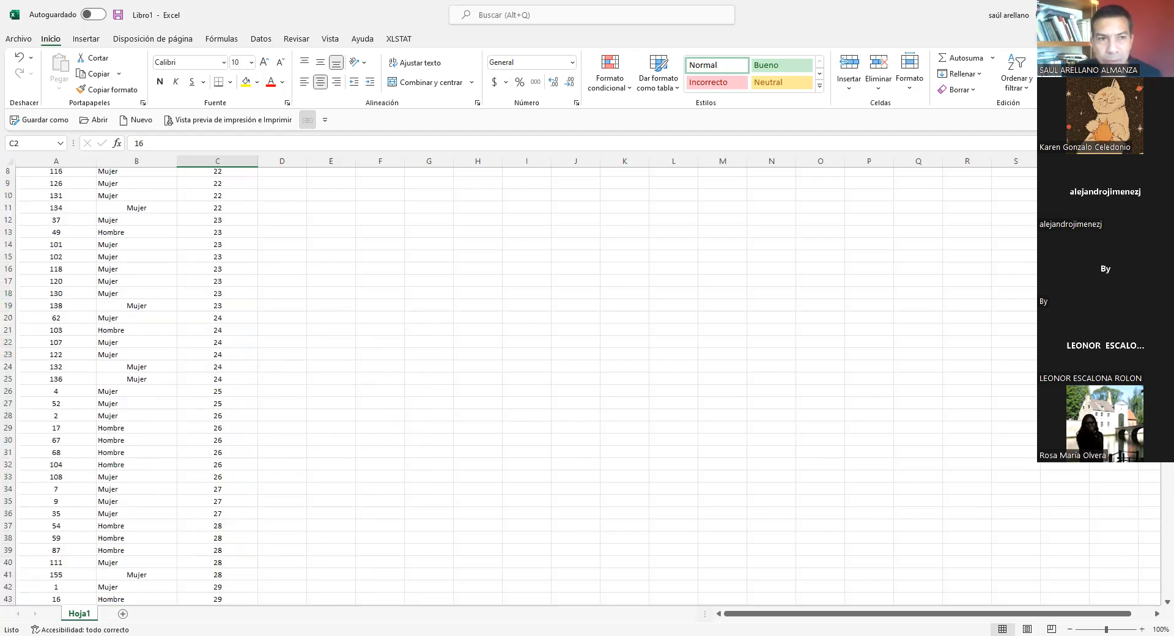
pyautogui.scroll(3, 358, 196)
pyautogui.click(376, 186)
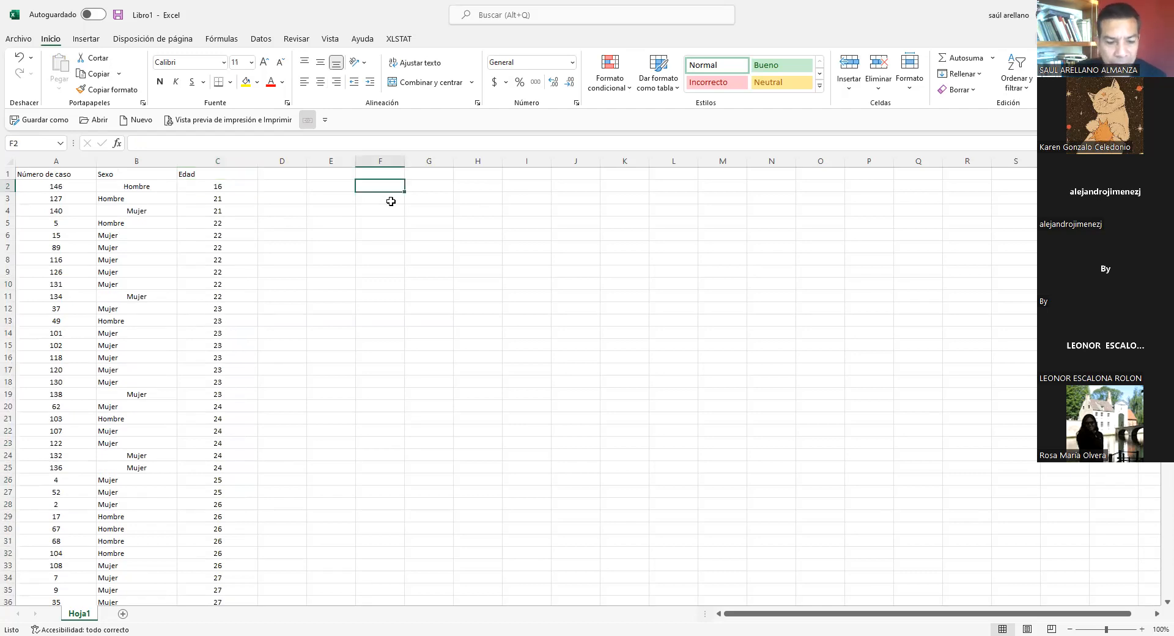
pyautogui.write('Rango')
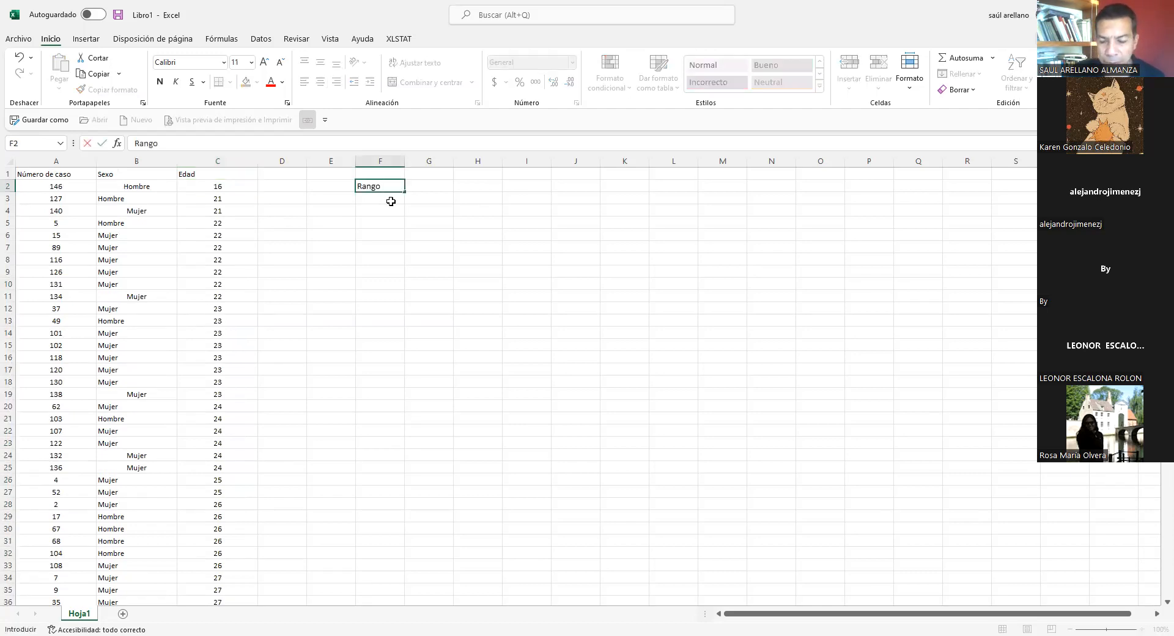
pyautogui.press('Tab')
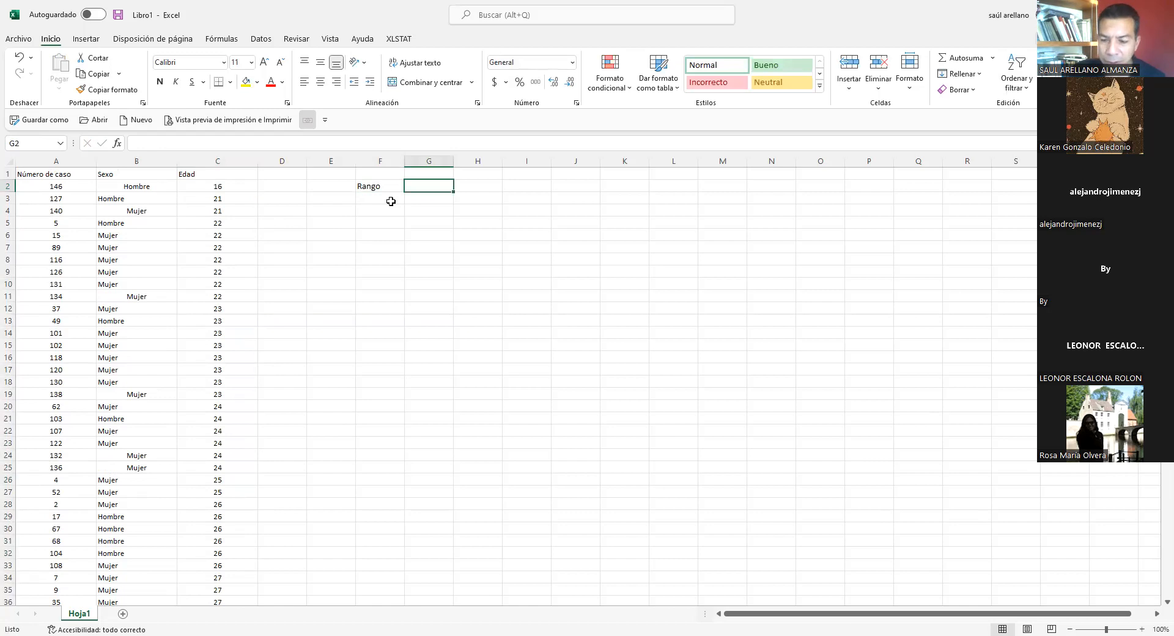
pyautogui.write('16-68')
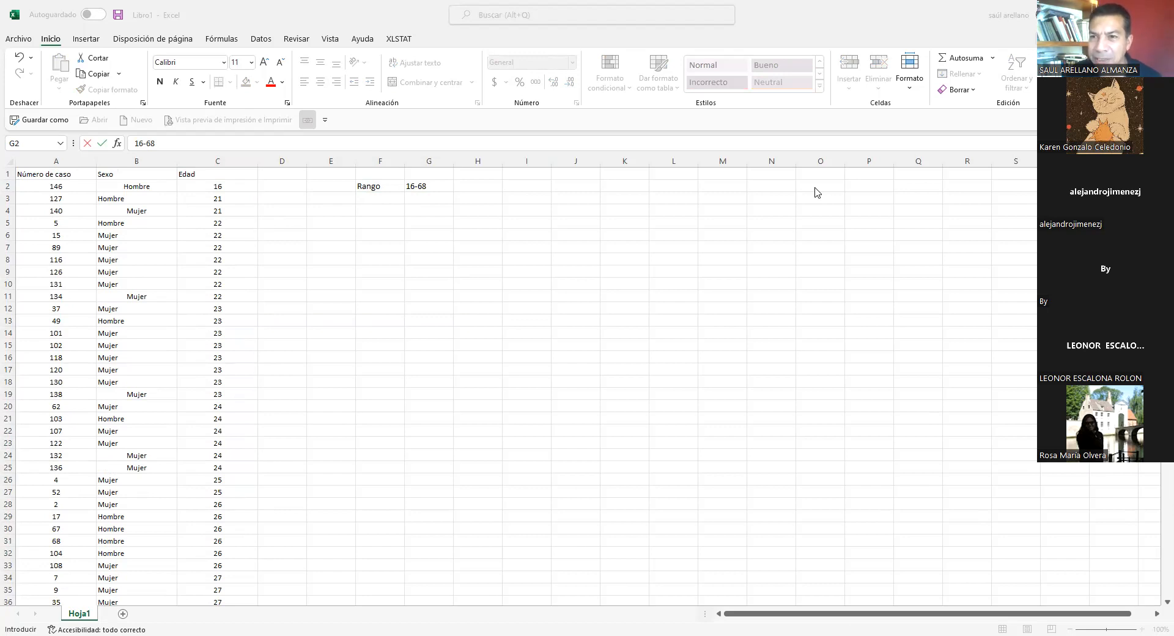
# Replace the content of cell G2, beside the Rango label, with 52.
pyautogui.click(437, 185)
pyautogui.hotkey('shift', 'Home')
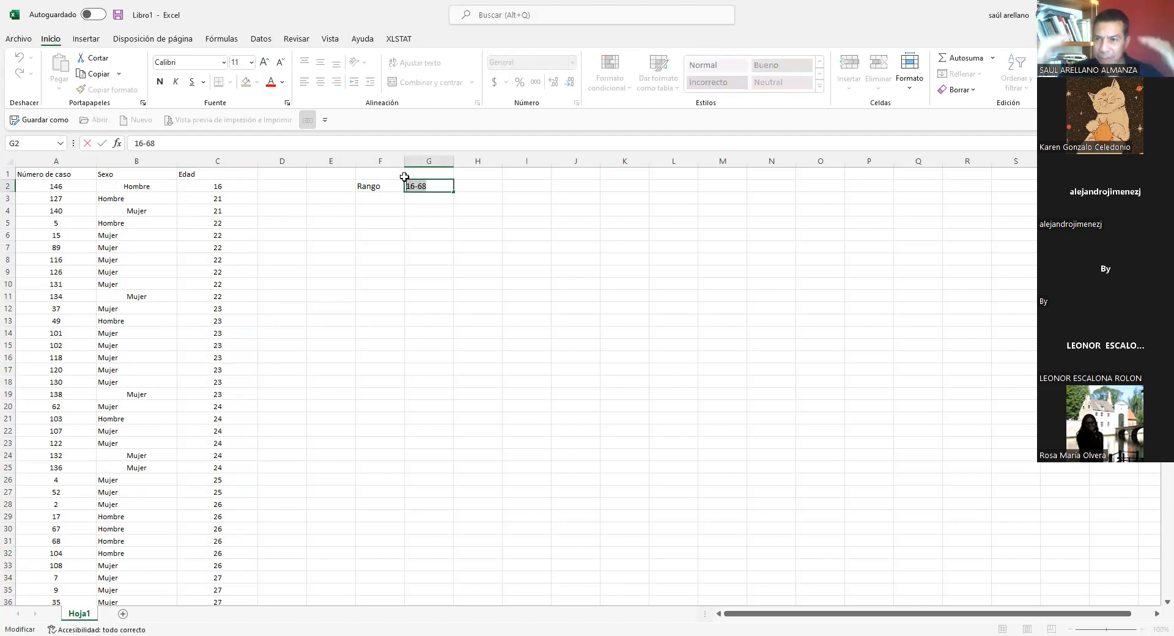
pyautogui.write('52')
pyautogui.press('Return')
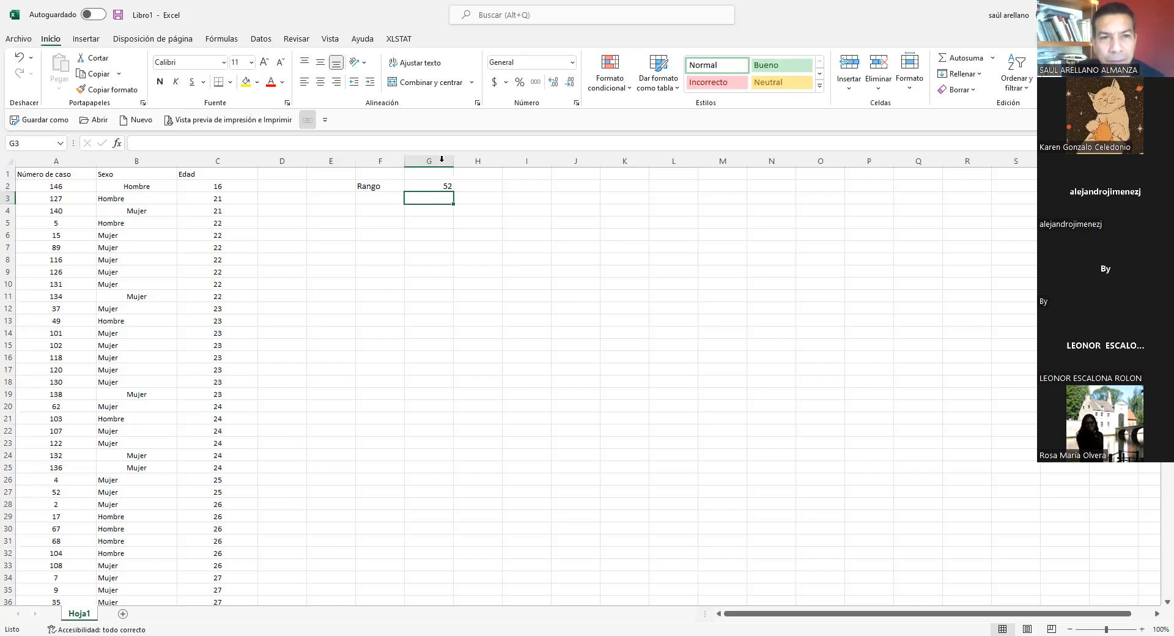
pyautogui.click(401, 186)
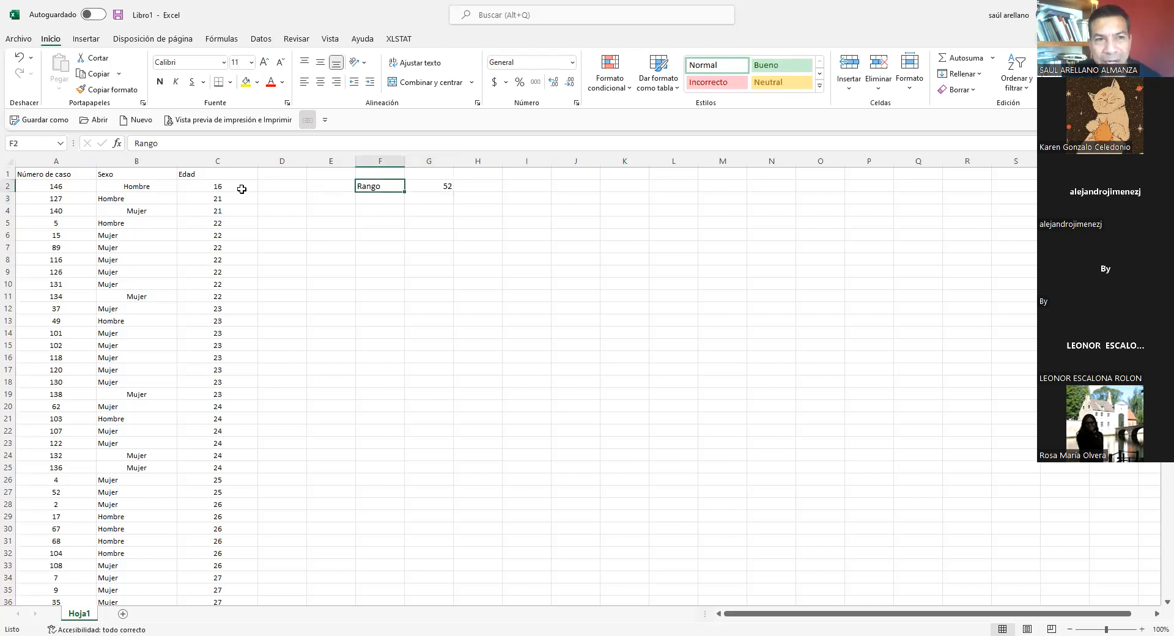
# Copy the entire Edad column C into column K.
pyautogui.click(223, 161)
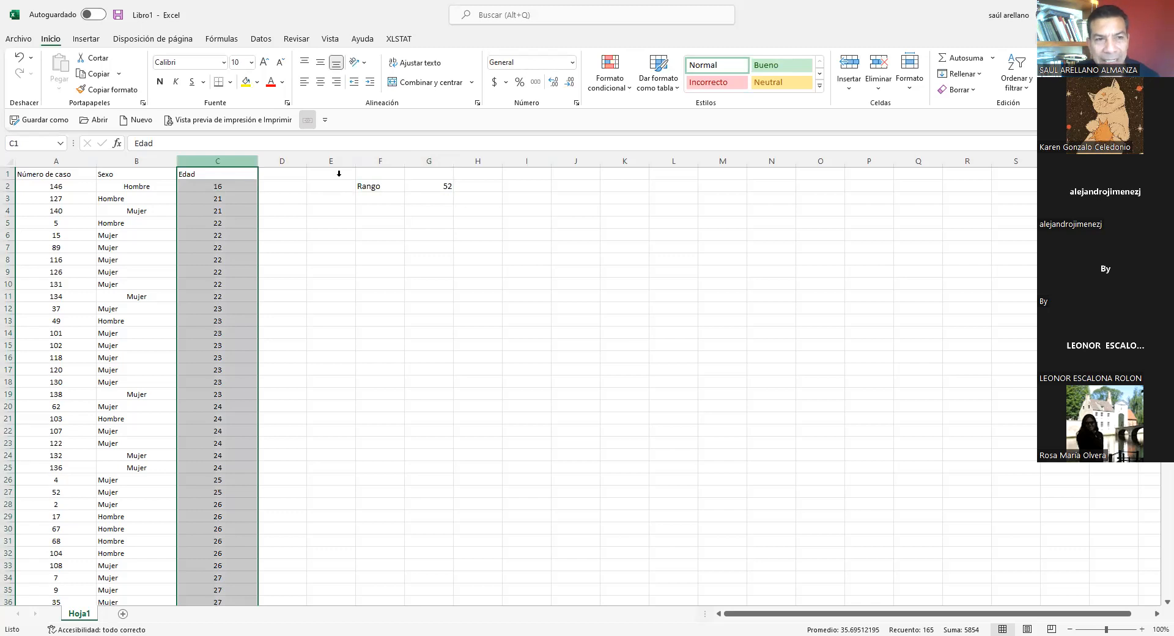
pyautogui.hotkey('ctrl', 'c')
pyautogui.click(615, 160)
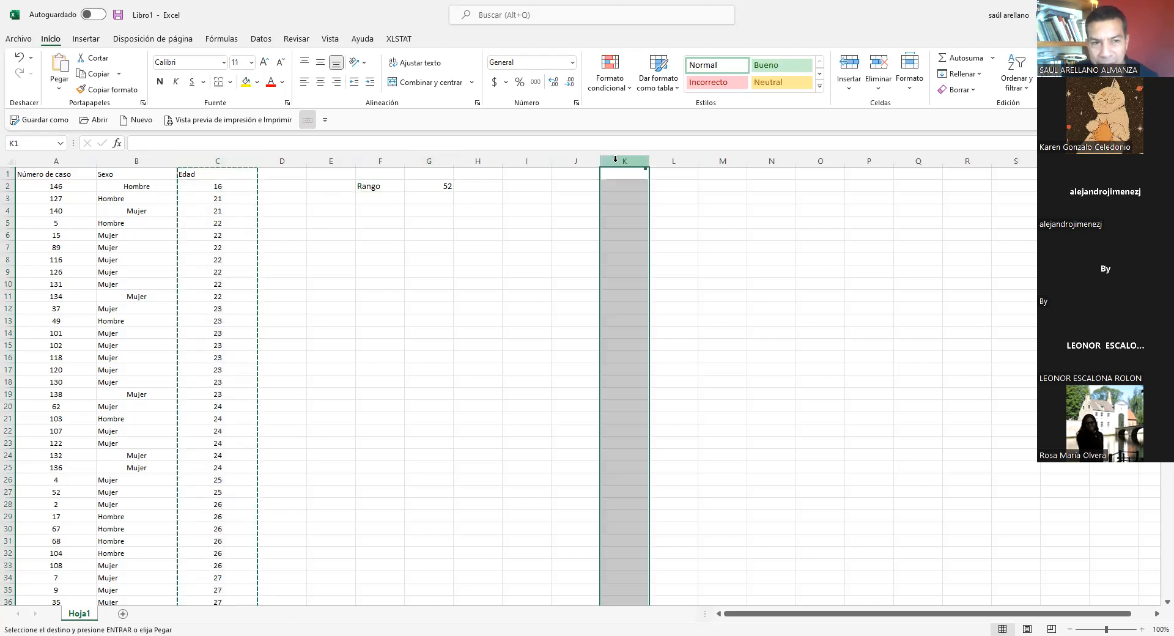
pyautogui.hotkey('ctrl', 'v')
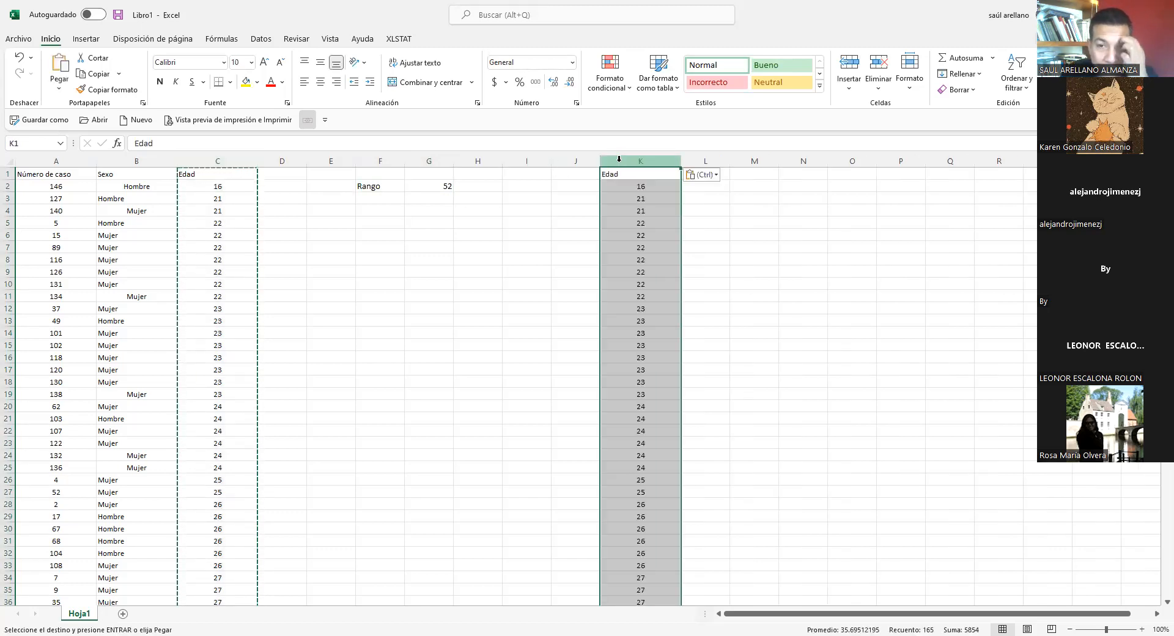
# Remove the duplicate values from the copied Edad list in column K, starting at K2.
pyautogui.click(647, 188)
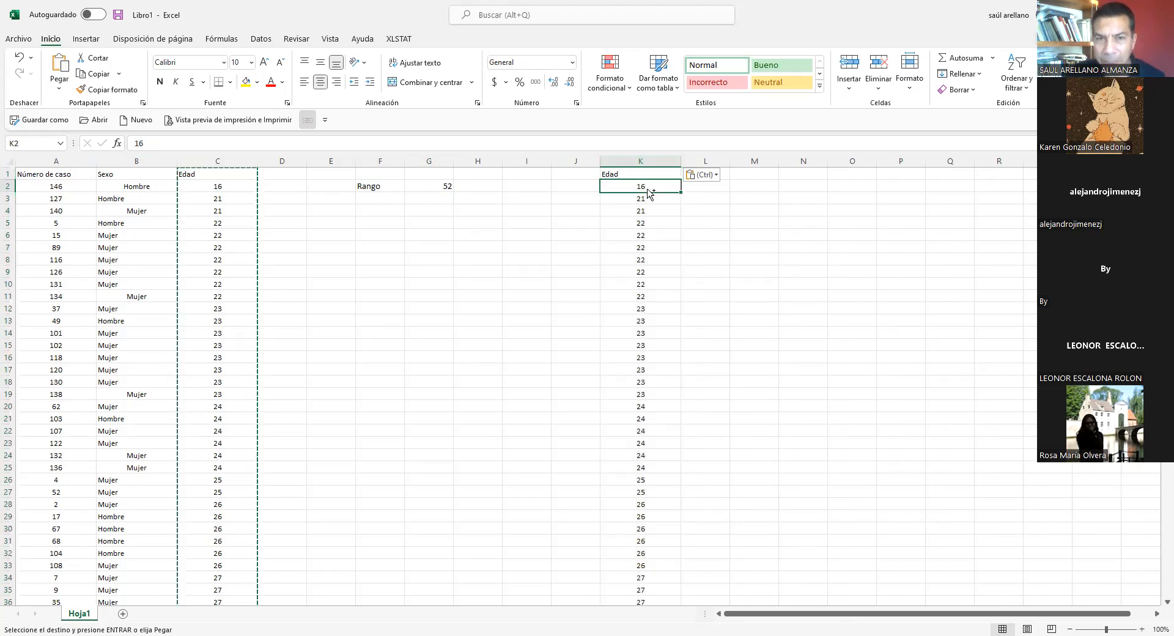
pyautogui.hotkey('ctrl', 'shift', 'Down')
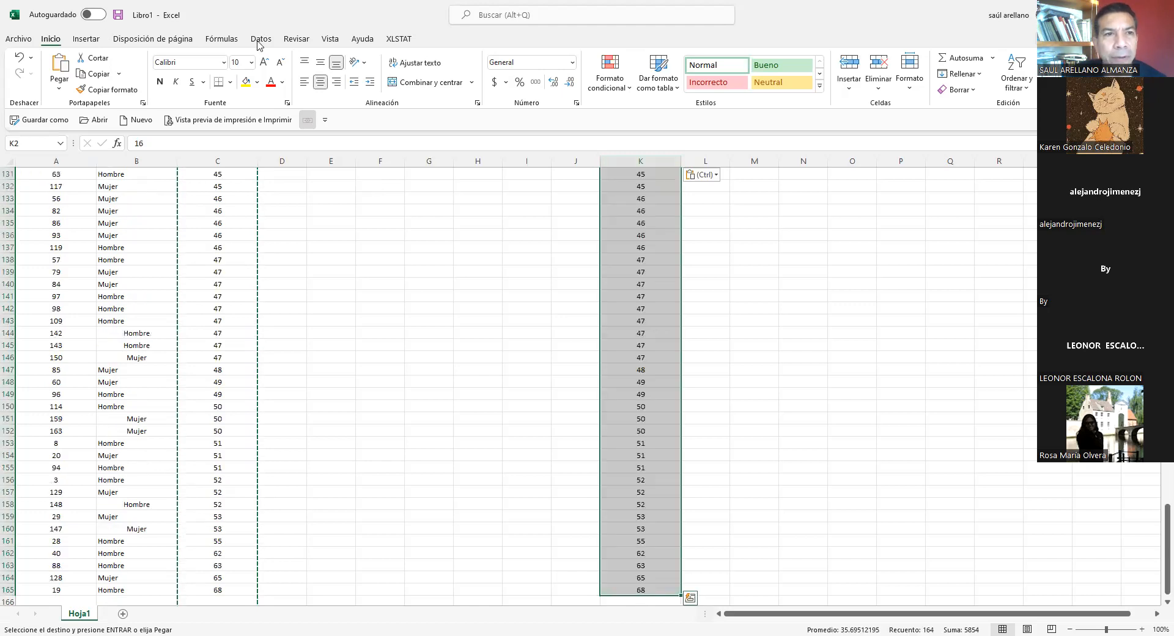
pyautogui.scroll(12, 769, 267)
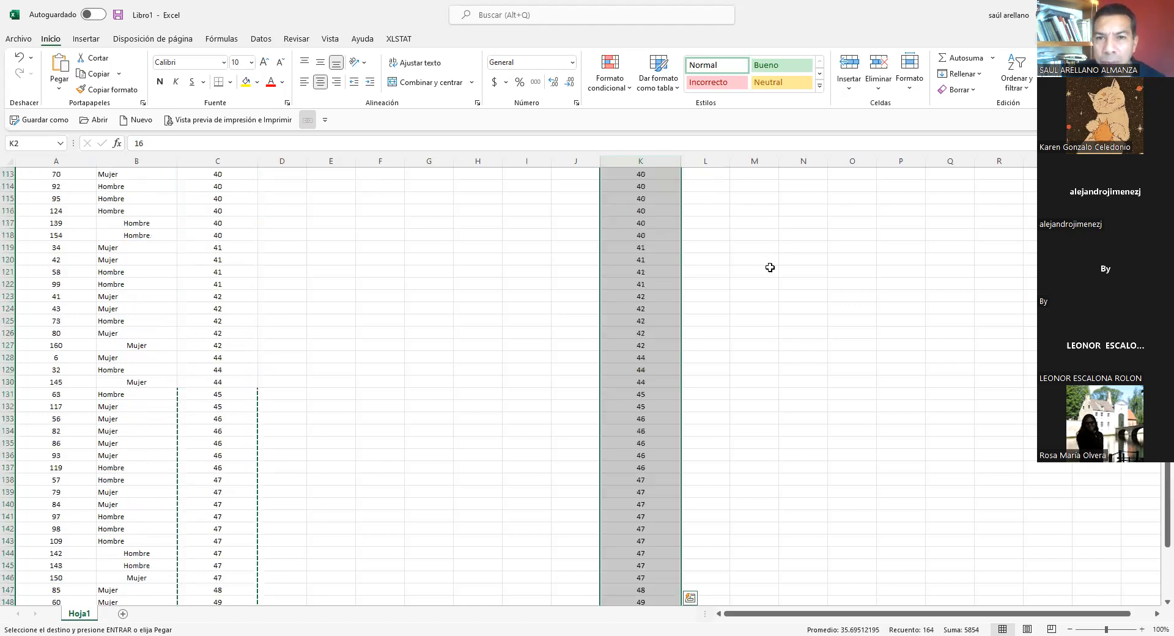
pyautogui.scroll(6, 768, 268)
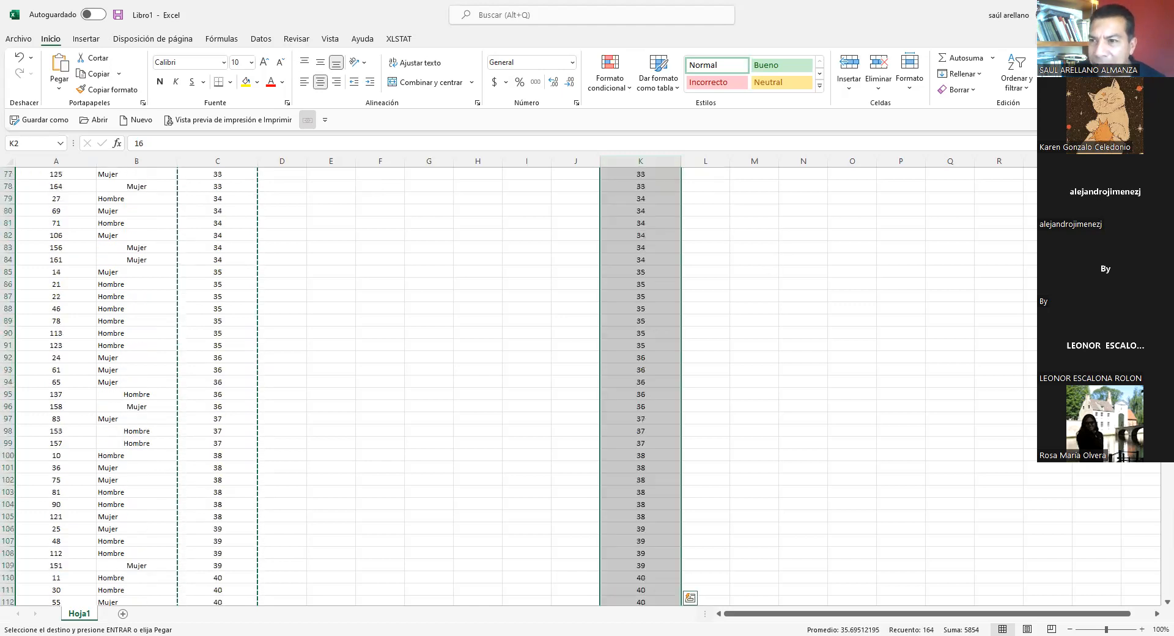
pyautogui.scroll(20, 587, 385)
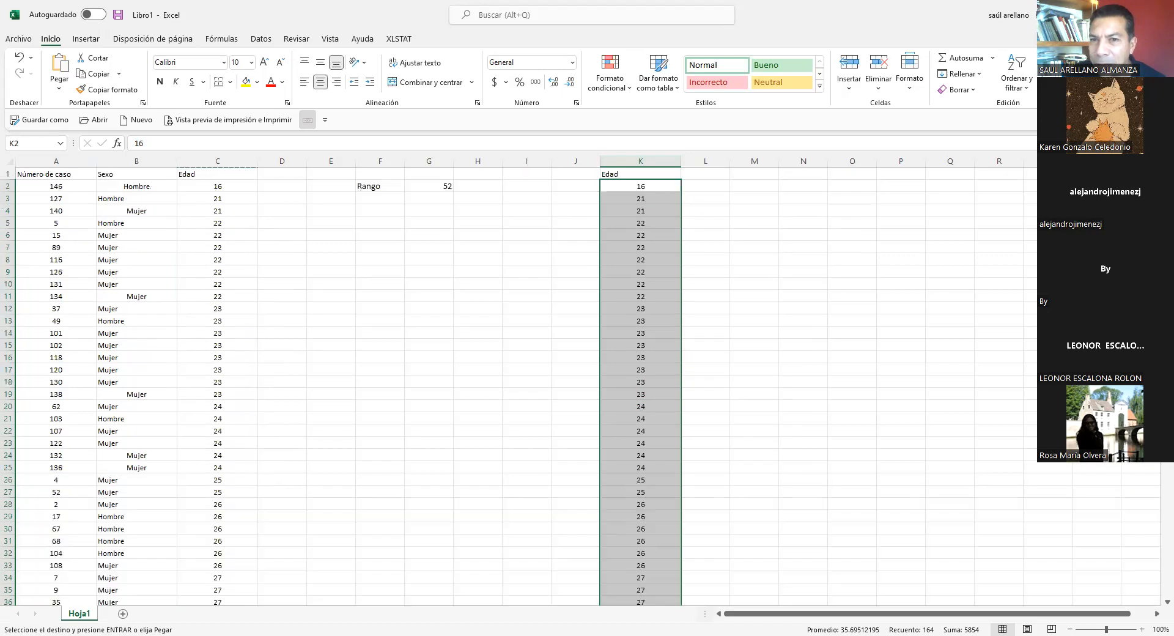
pyautogui.click(260, 40)
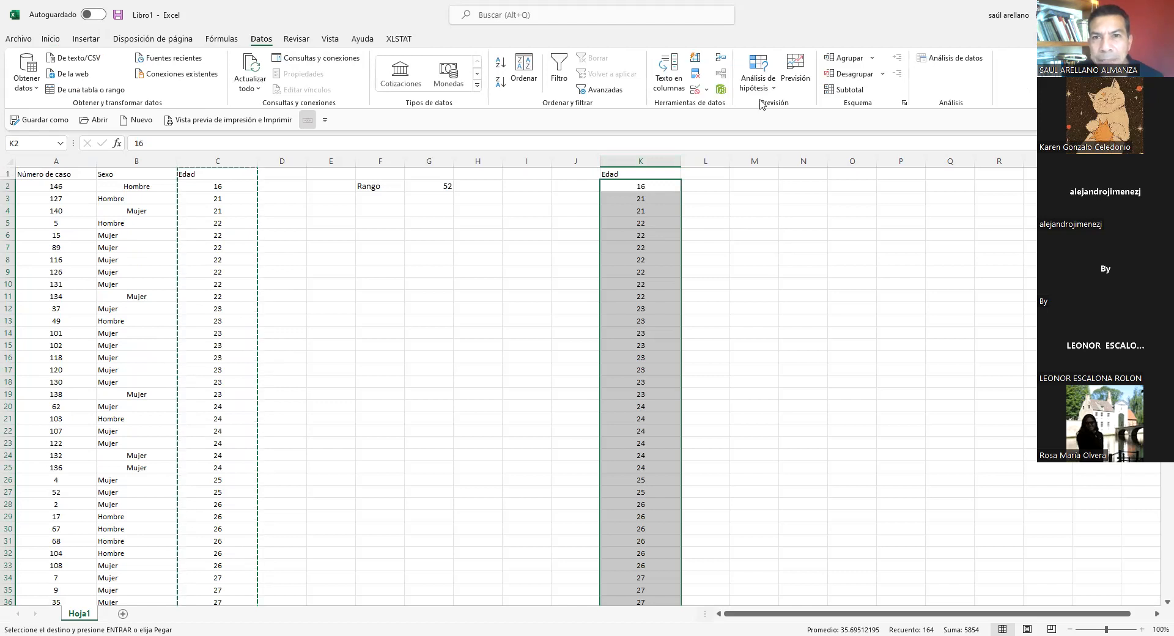
pyautogui.click(695, 78)
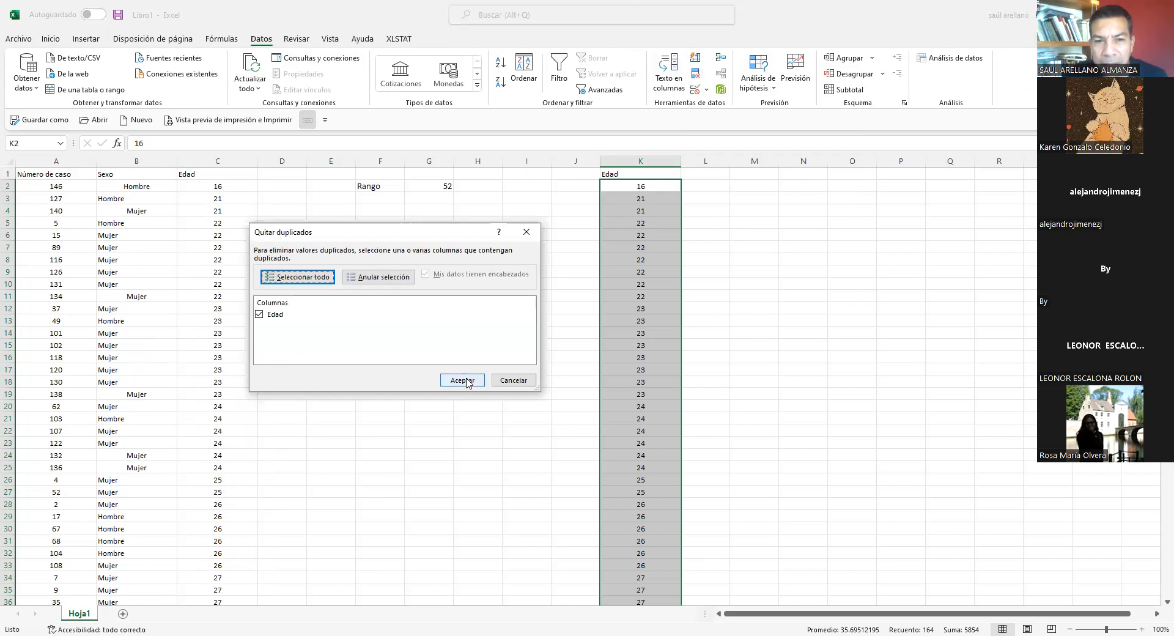
pyautogui.press('Return')
pyautogui.click(592, 358)
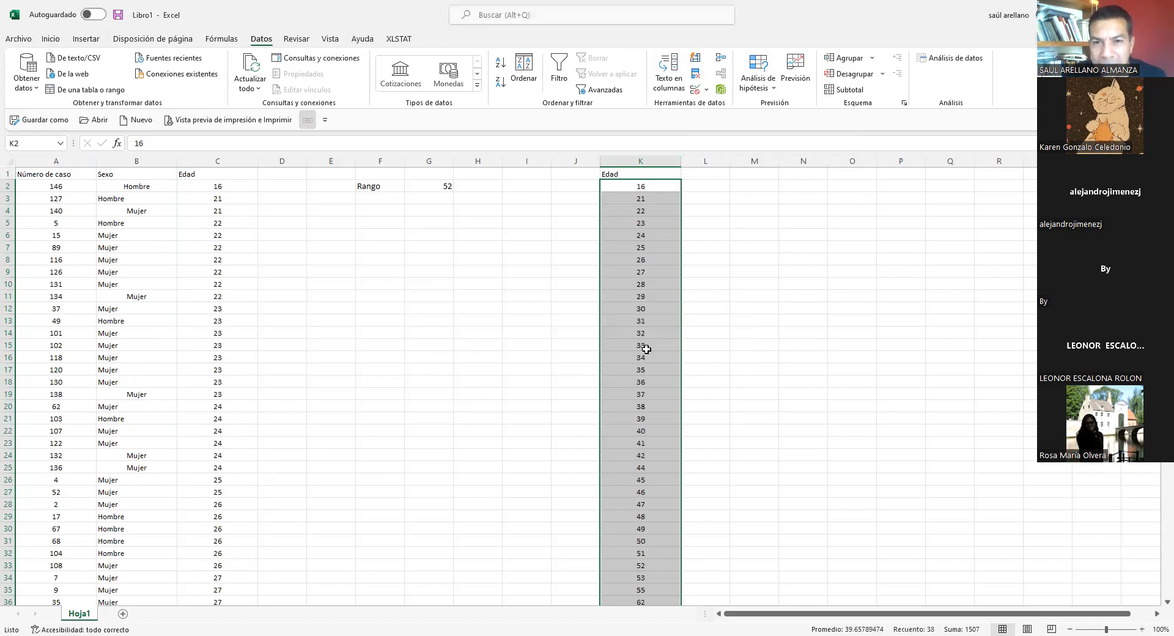
# Examine the list of distinct ages in column K from first to last, including the group in K2:K6.
pyautogui.scroll(-3, 648, 349)
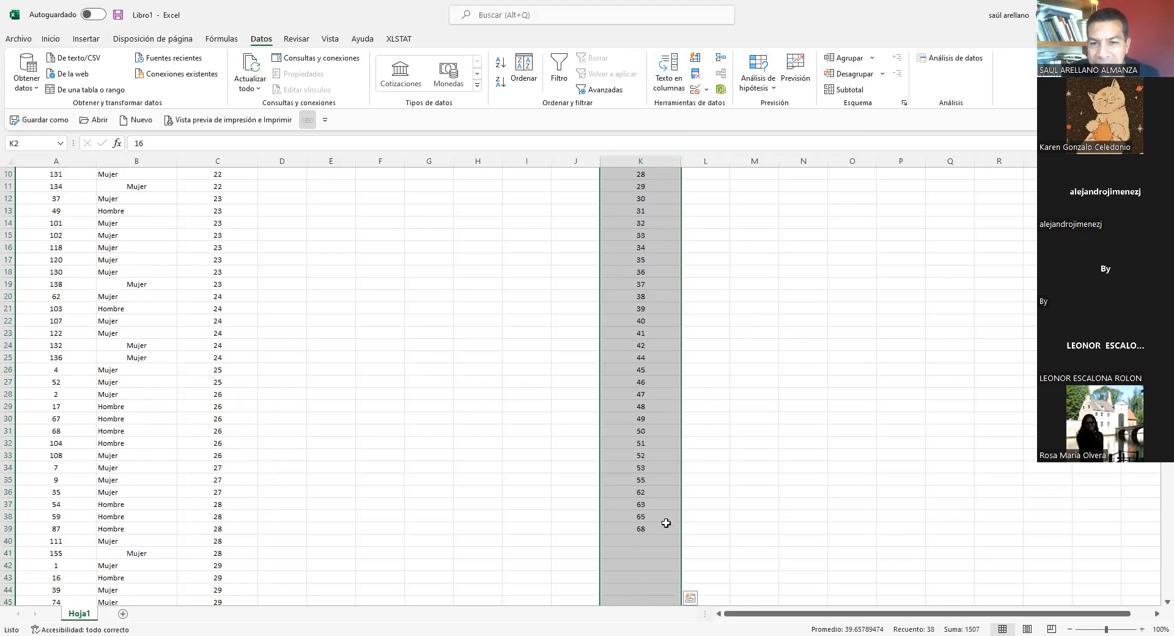
pyautogui.click(662, 526)
pyautogui.scroll(3, 654, 520)
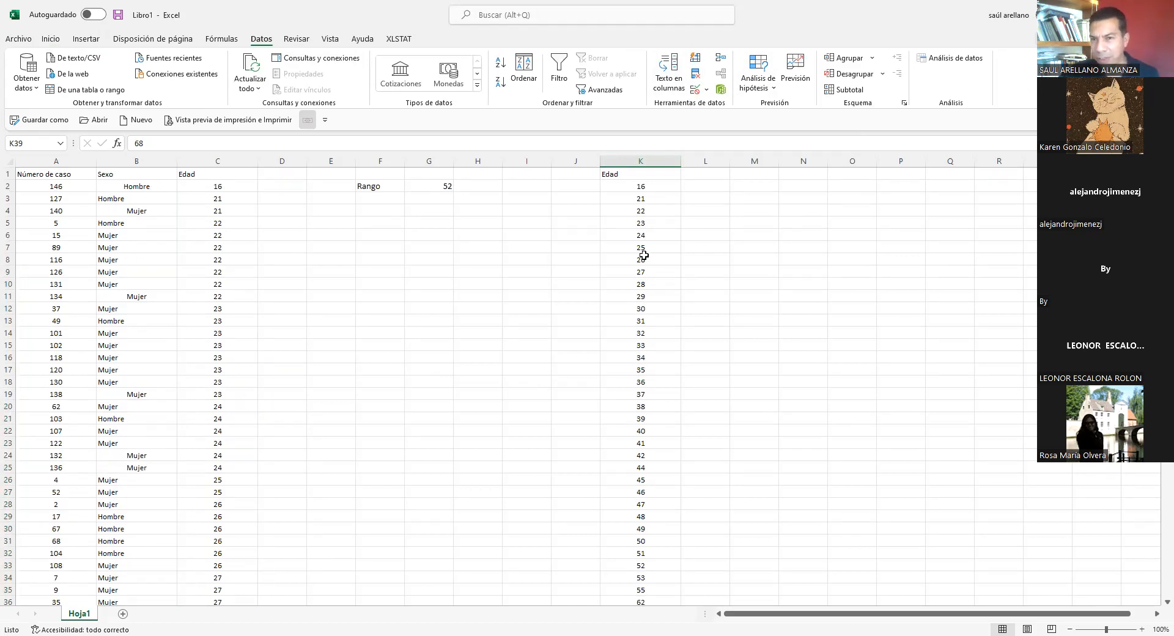
pyautogui.moveTo(662, 187); pyautogui.dragTo(687, 567)
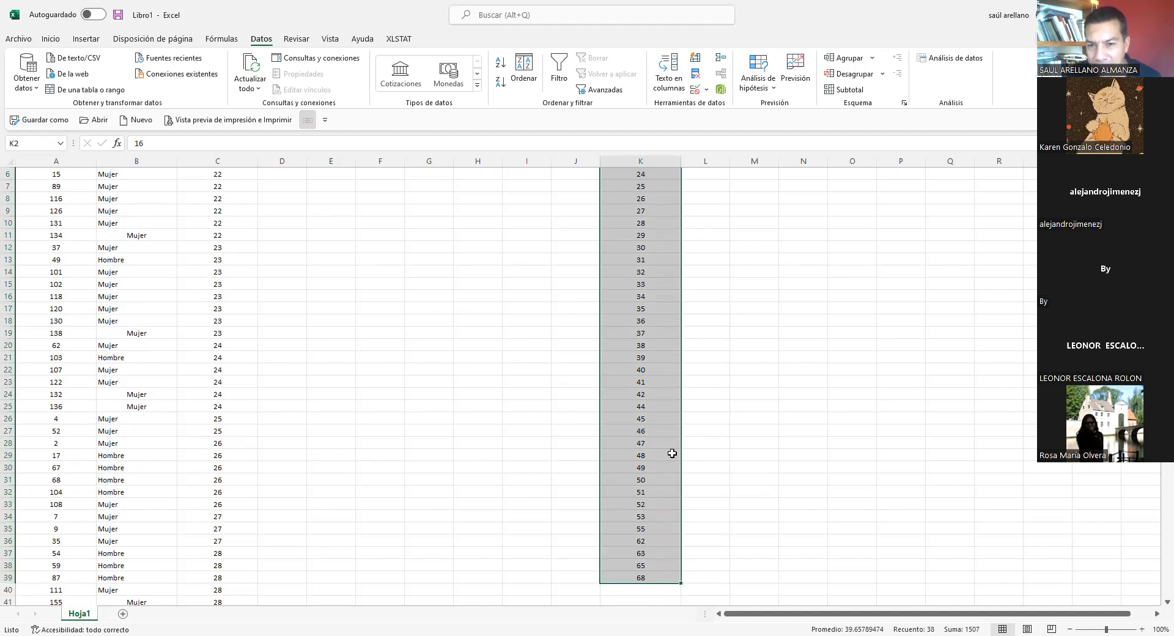
pyautogui.scroll(2, 678, 366)
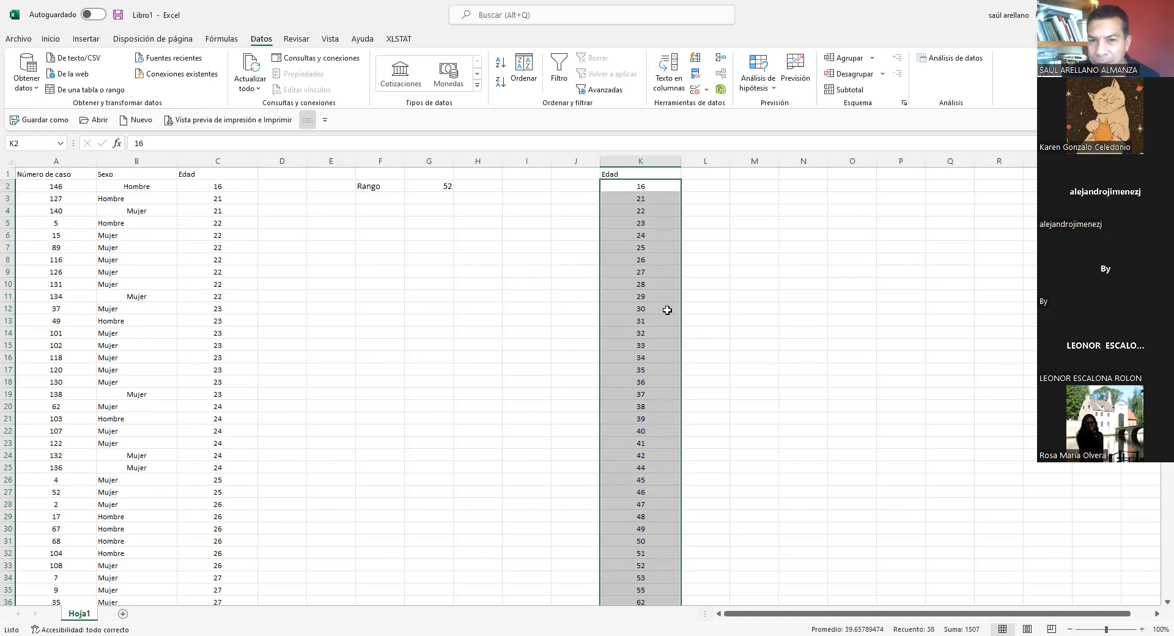
pyautogui.scroll(-2, 667, 310)
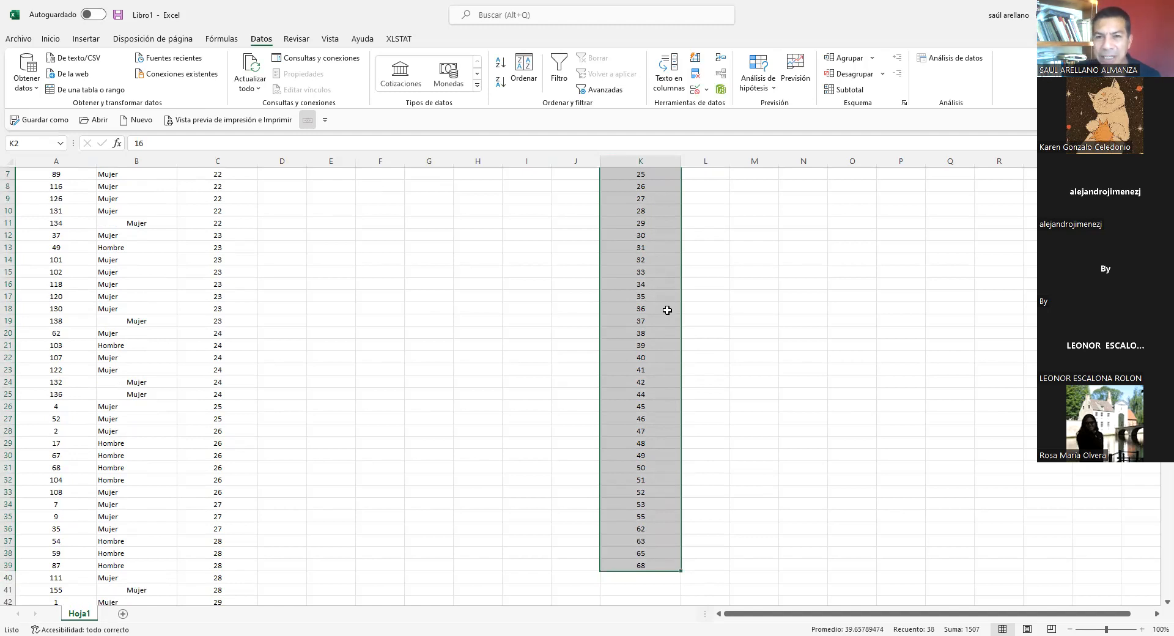
pyautogui.scroll(2, 683, 300)
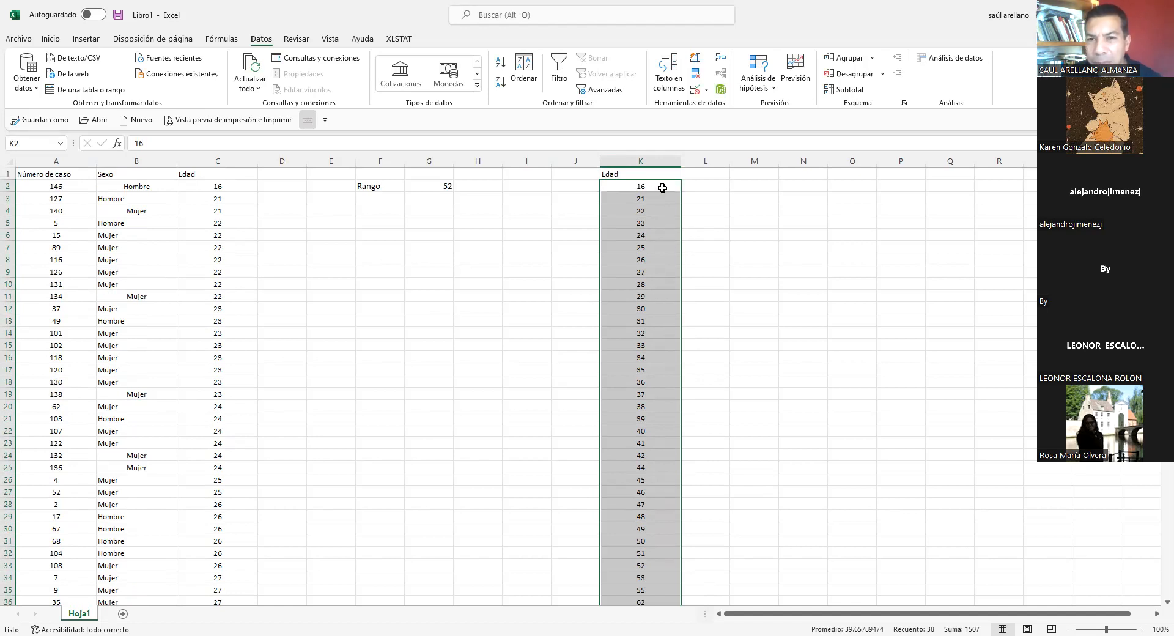
pyautogui.moveTo(648, 191); pyautogui.dragTo(649, 234)
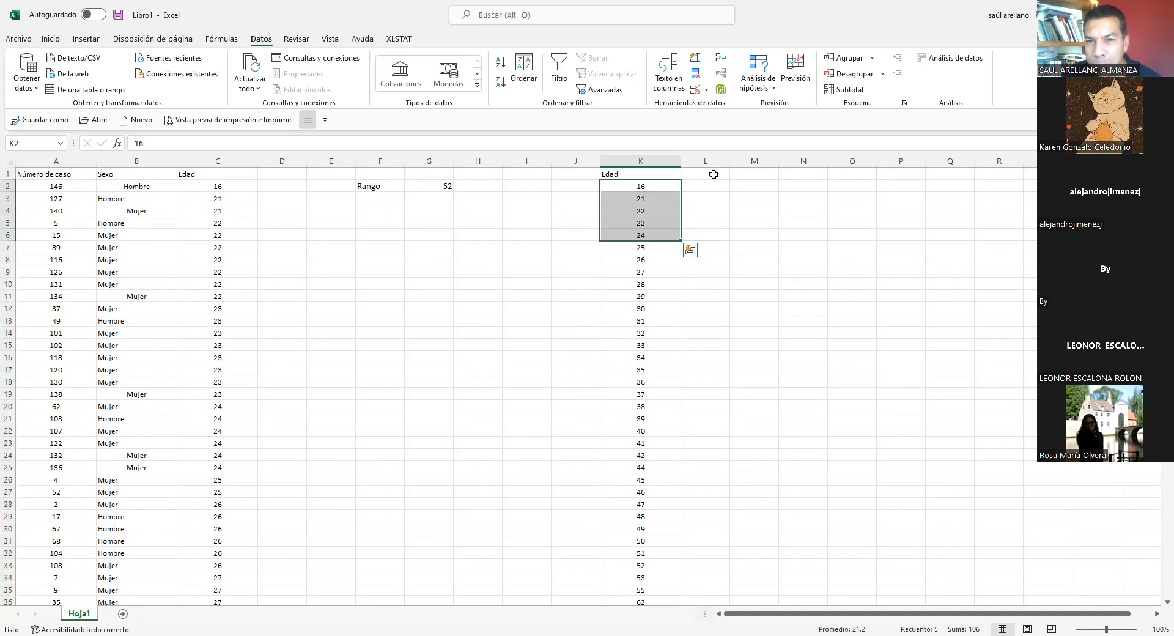
# Enter the first age interval, 16-24, in cell L1 beside the distinct Edad list.
pyautogui.click(715, 173)
pyautogui.write('16-24')
pyautogui.click(694, 197)
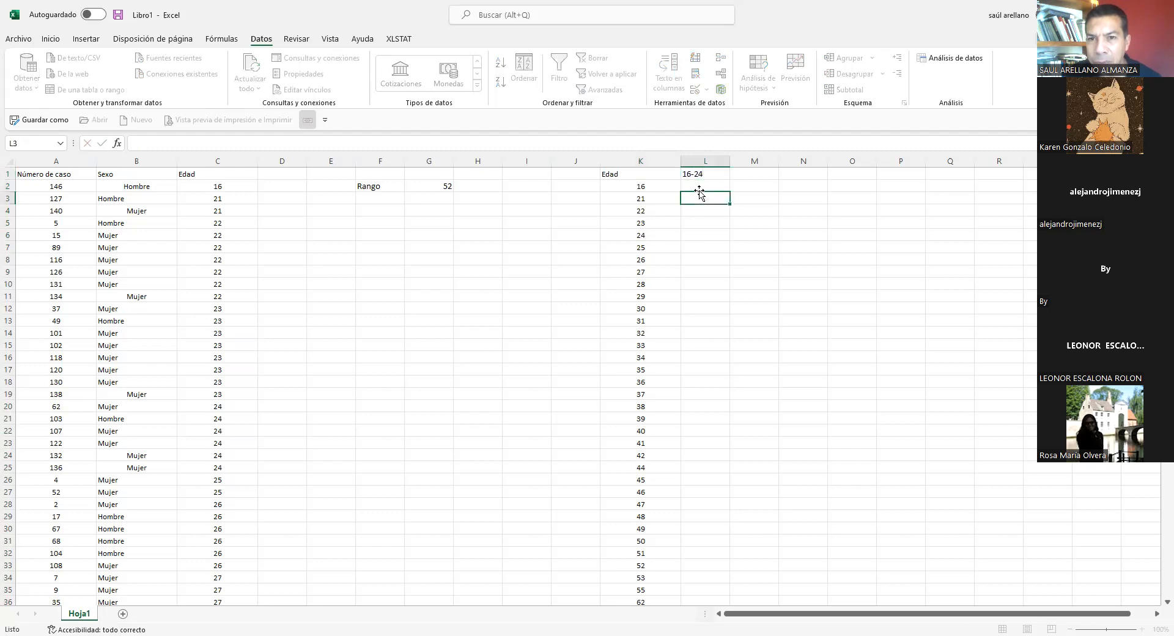
# Enter the second age interval, 25-29, in cell M1, covering the ages in K7:K11.
pyautogui.click(766, 171)
pyautogui.write('25')
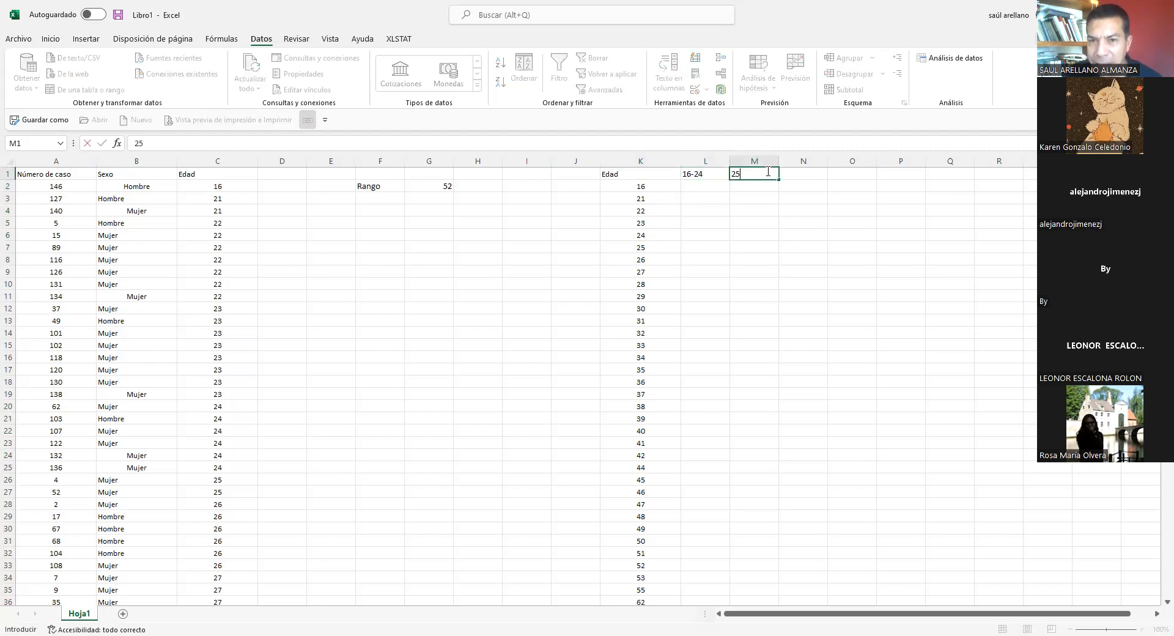
pyautogui.moveTo(667, 246); pyautogui.dragTo(662, 289)
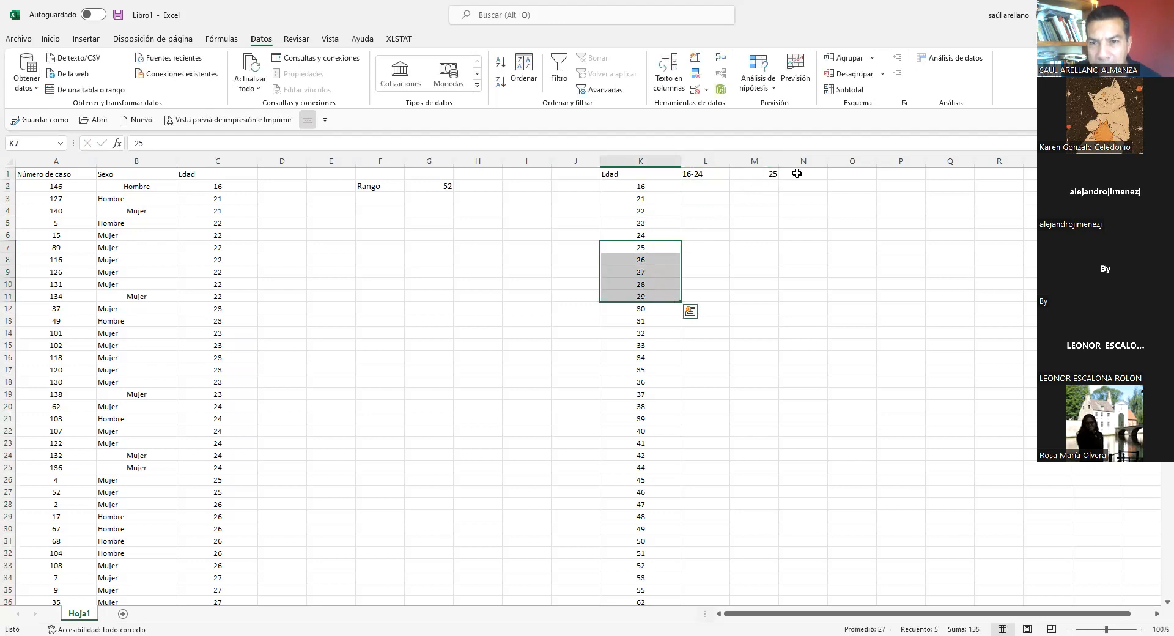
pyautogui.click(765, 175)
pyautogui.write('25-29')
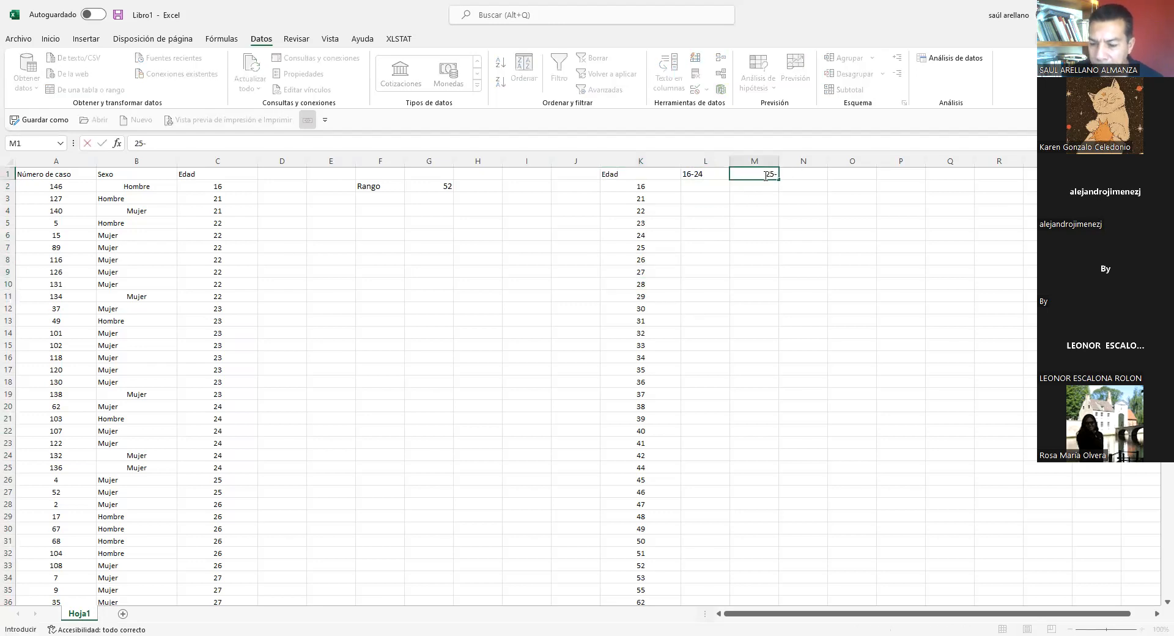
pyautogui.press('Return')
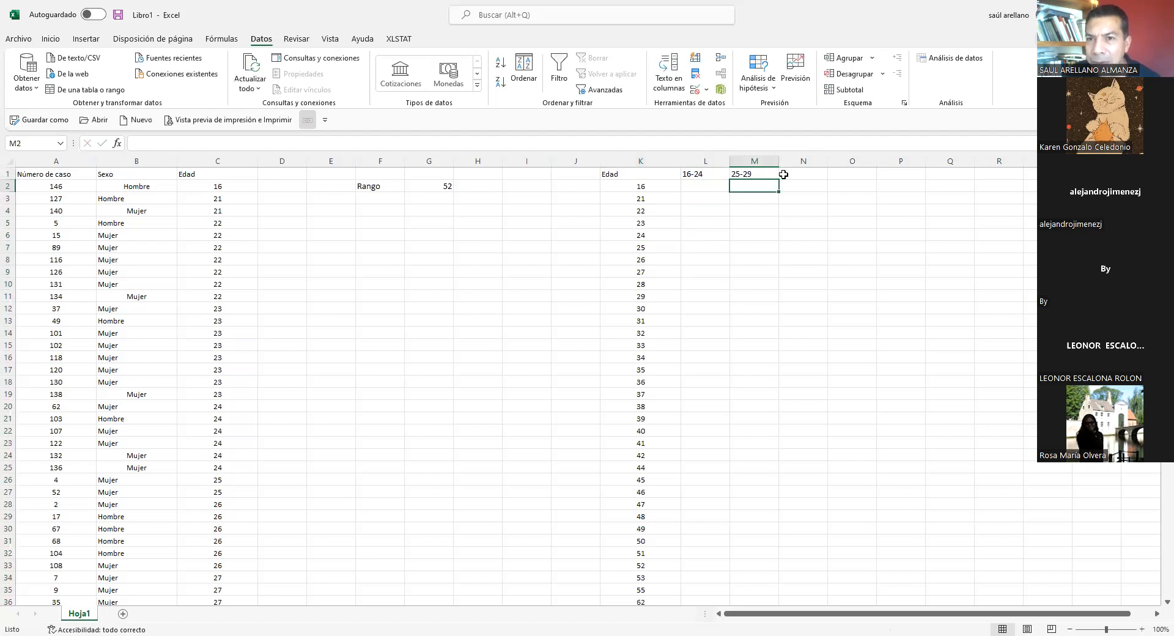
# Move the 25-29 interval from M1 to L2, directly below the 16-24 interval.
pyautogui.click(784, 174)
pyautogui.click(735, 175)
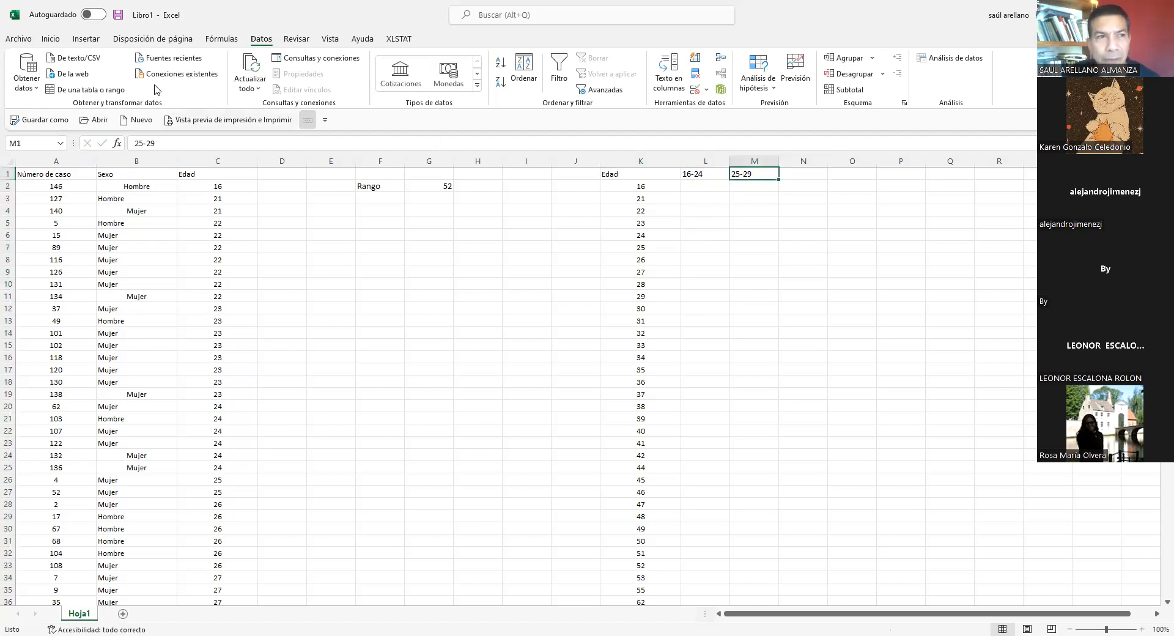
pyautogui.click(51, 38)
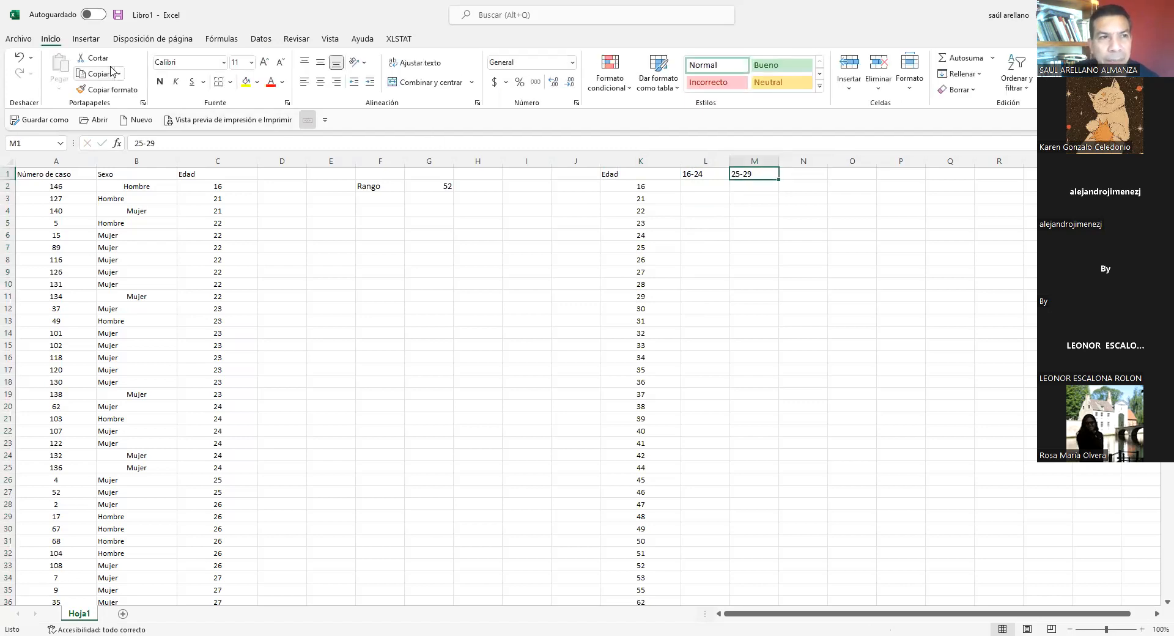
pyautogui.click(94, 58)
pyautogui.click(709, 182)
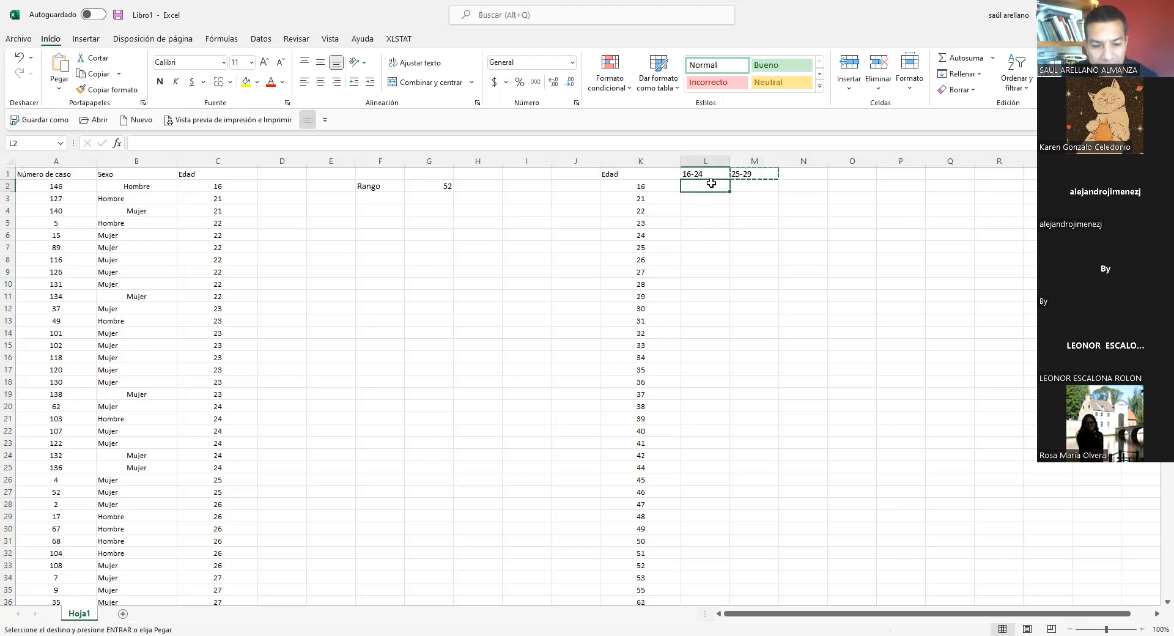
pyautogui.hotkey('ctrl', 'v')
# Move both age intervals from column L to column M, starting at M2.
pyautogui.moveTo(717, 171); pyautogui.dragTo(718, 197)
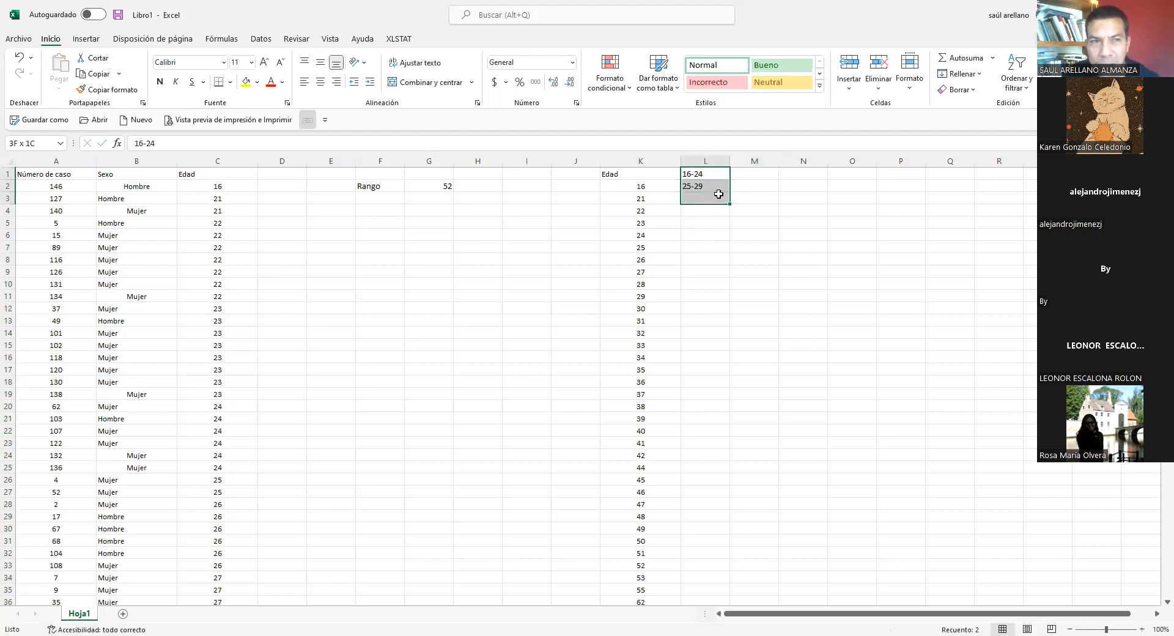
pyautogui.click(770, 188)
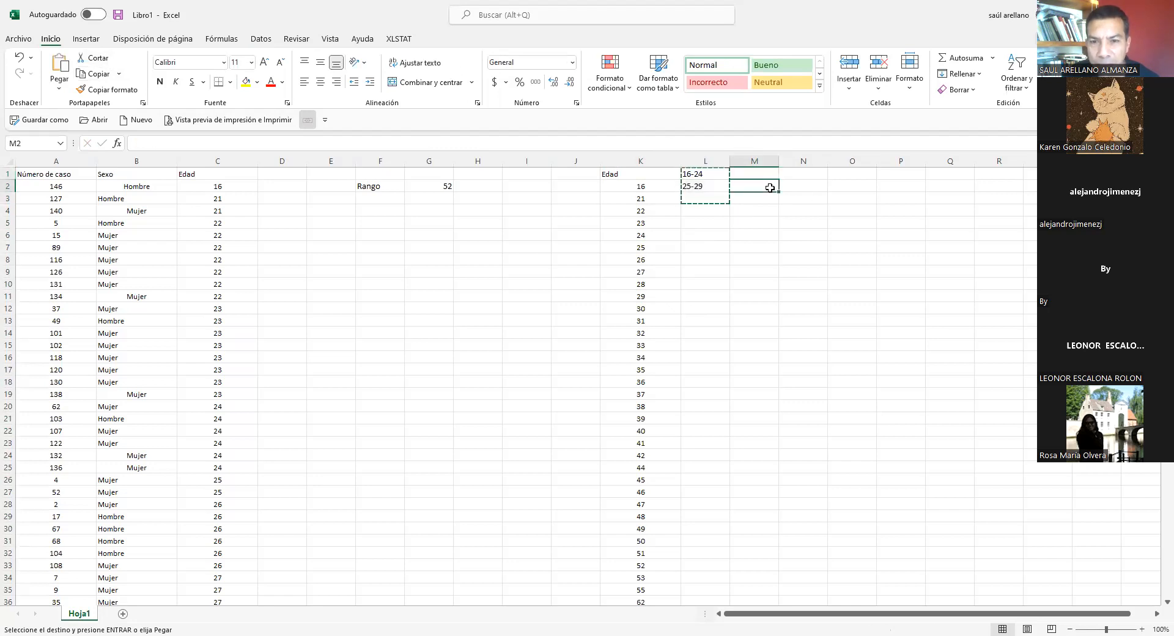
pyautogui.hotkey('ctrl', 'v')
# Enter the heading Intérvalo in cell M1, above the age intervals.
pyautogui.click(805, 173)
pyautogui.click(759, 174)
pyautogui.write('Intérvalo')
pyautogui.press('Return')
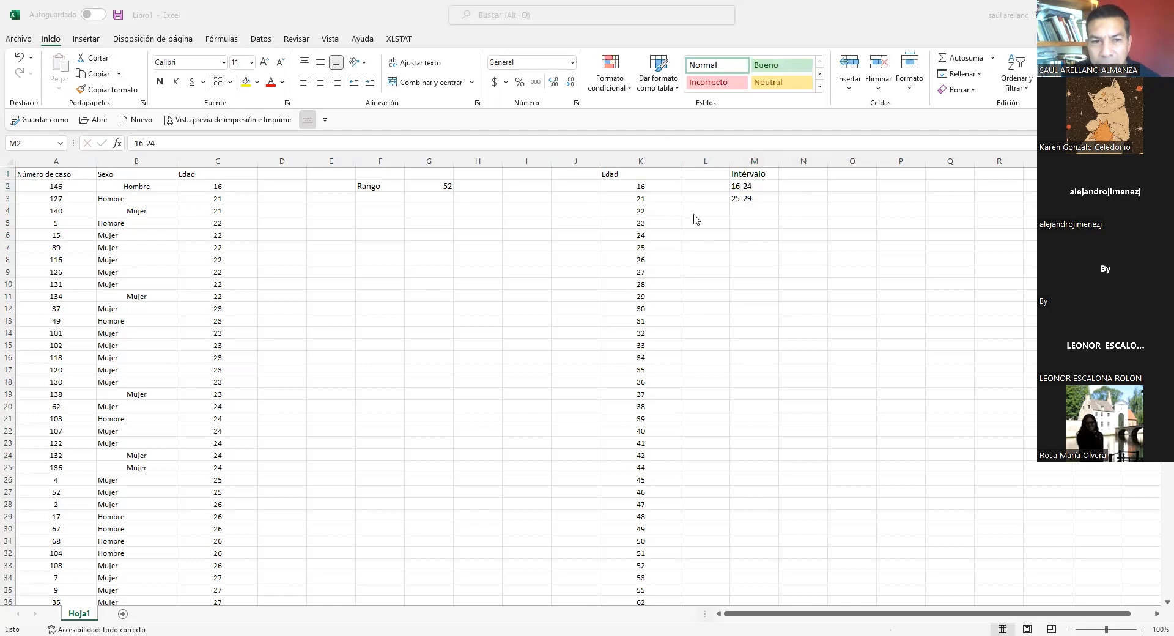
# Try the midpoint formula =(16+24/2) in N2, copied down to N3, and clear both cells.
pyautogui.click(793, 185)
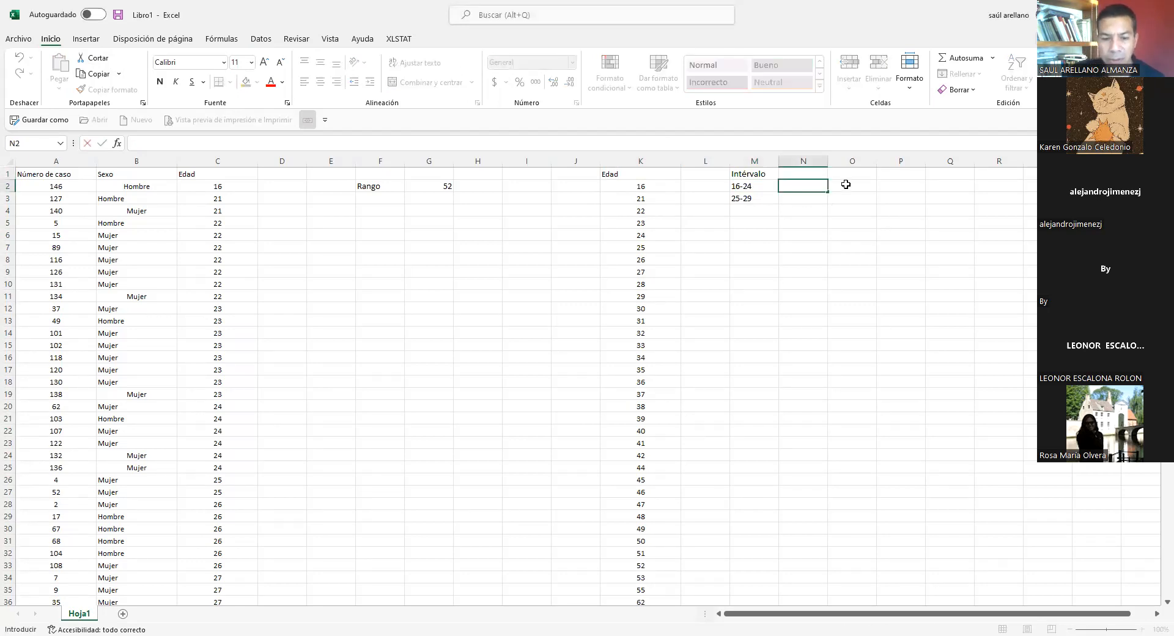
pyautogui.write('=(16+24/2')
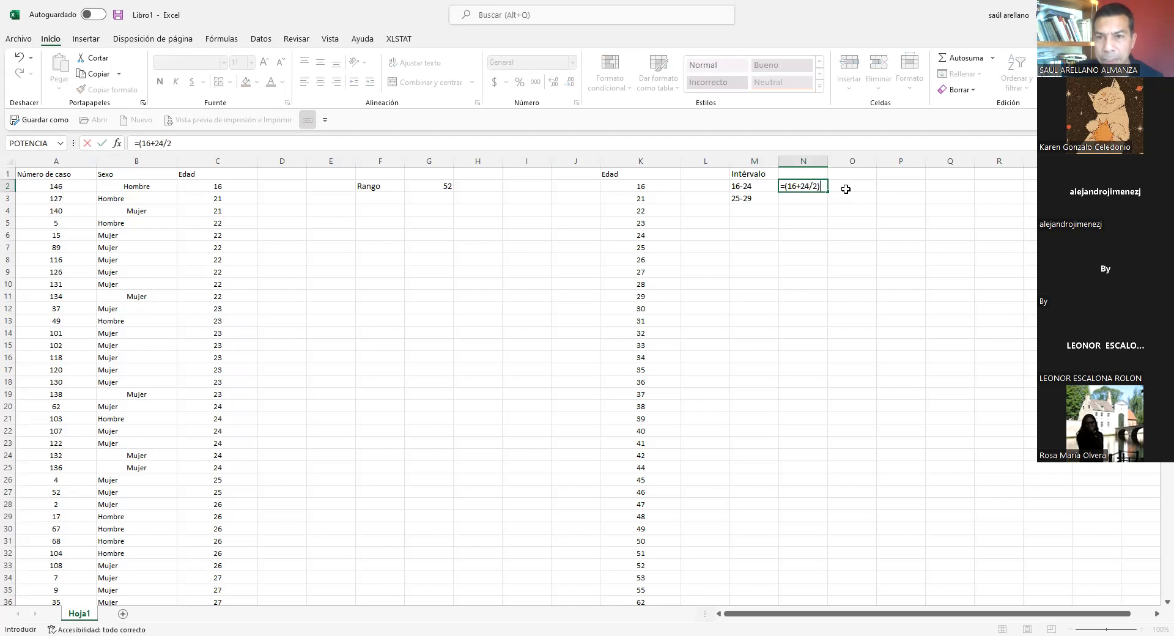
pyautogui.press('Return')
pyautogui.click(807, 188)
pyautogui.moveTo(826, 192)
pyautogui.mouseDown()
pyautogui.moveTo(809, 260)
pyautogui.moveTo(819, 201)
pyautogui.mouseUp()
pyautogui.click(818, 199)
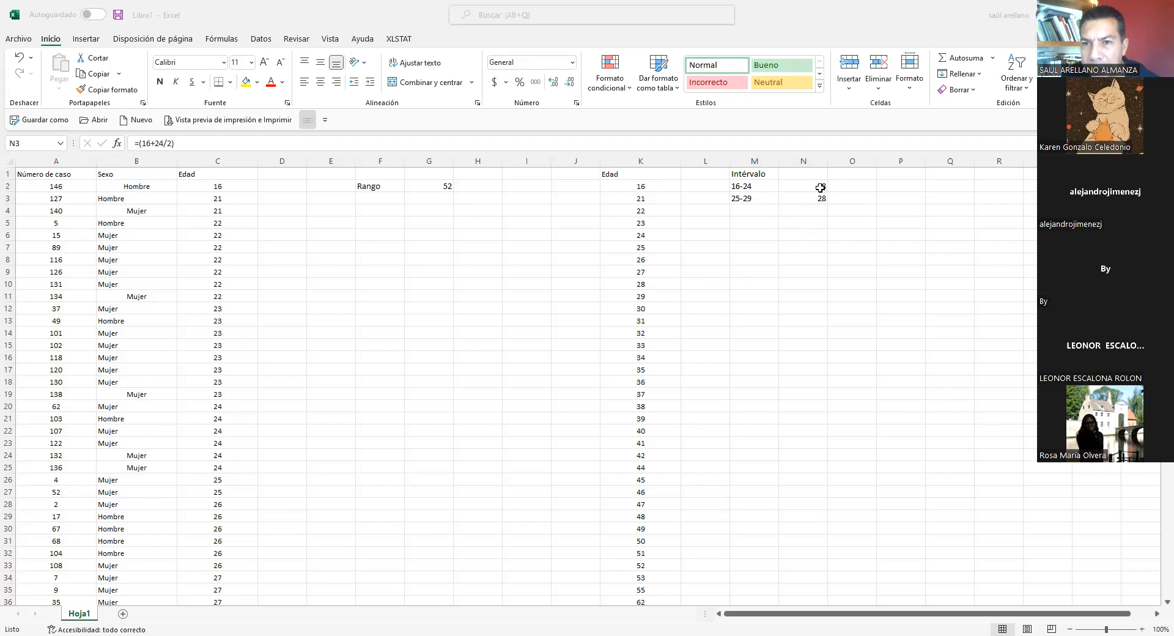
pyautogui.moveTo(820, 188); pyautogui.dragTo(820, 199)
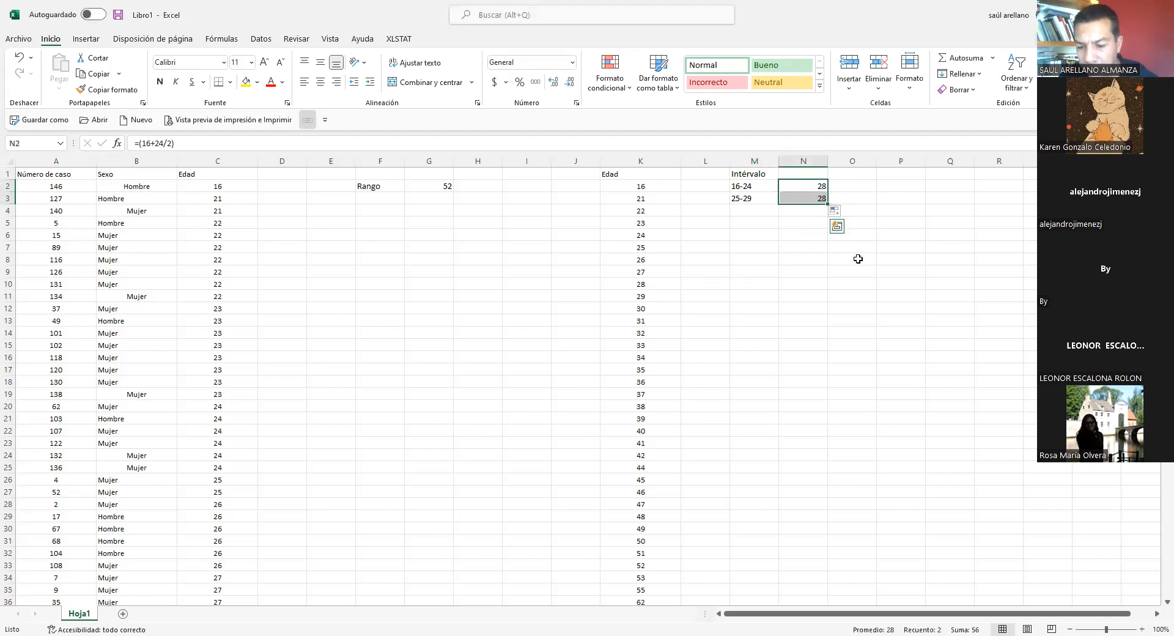
pyautogui.press('Delete')
# Calculate the midpoint of the 16-24 interval in N2 with the formula =(16+24)/2.
pyautogui.click(815, 181)
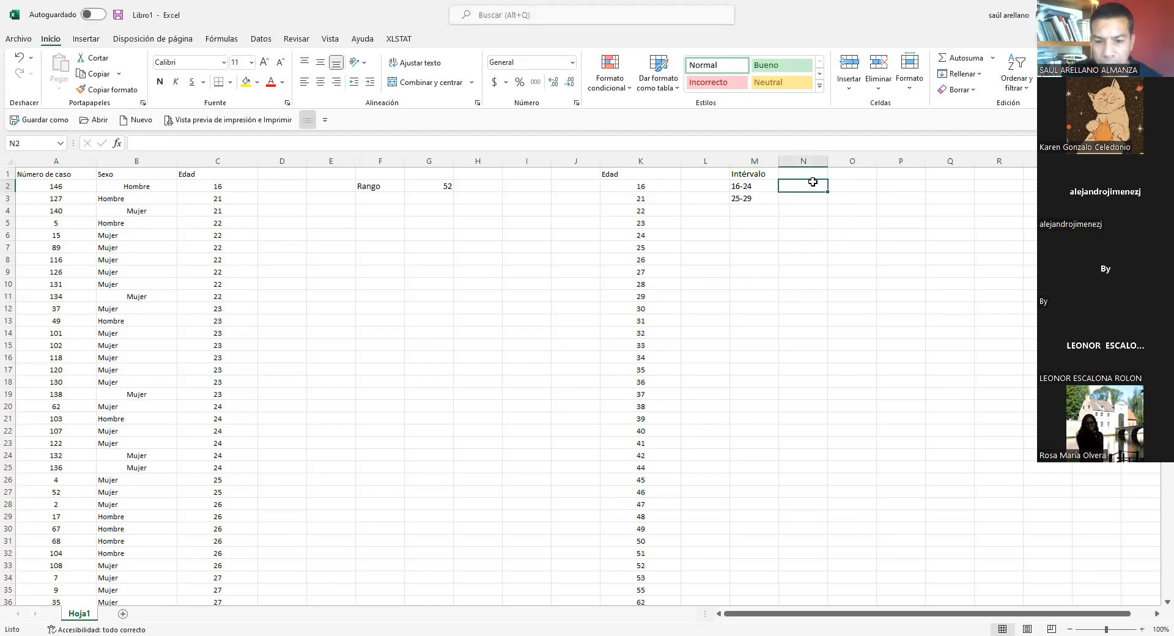
pyautogui.write('=(')
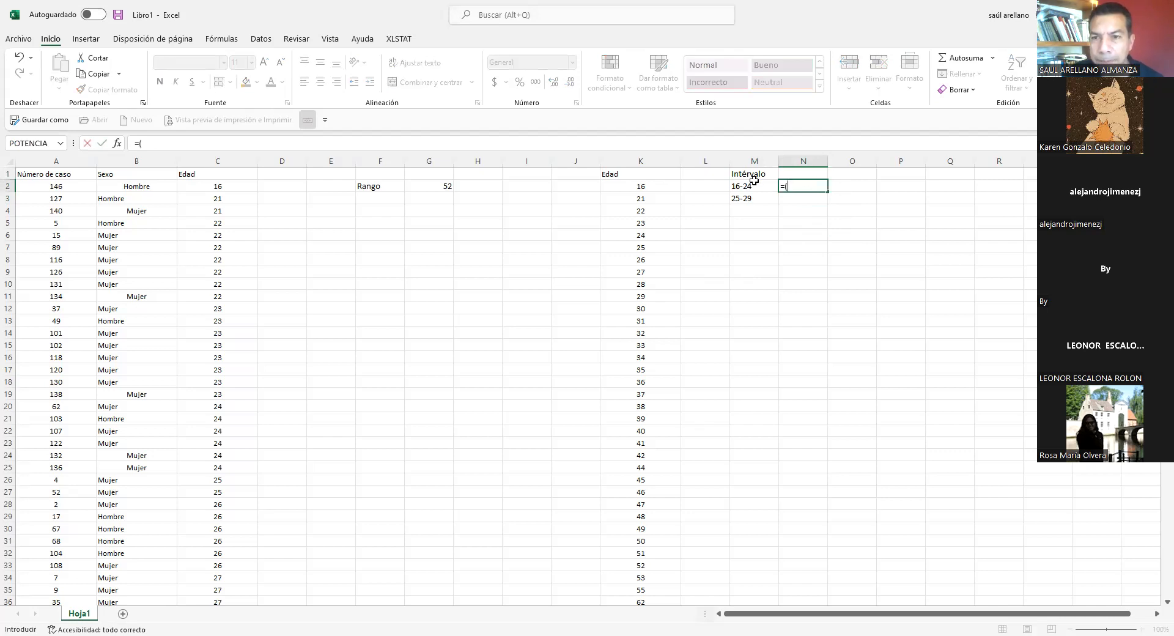
pyautogui.write('16+24)/2')
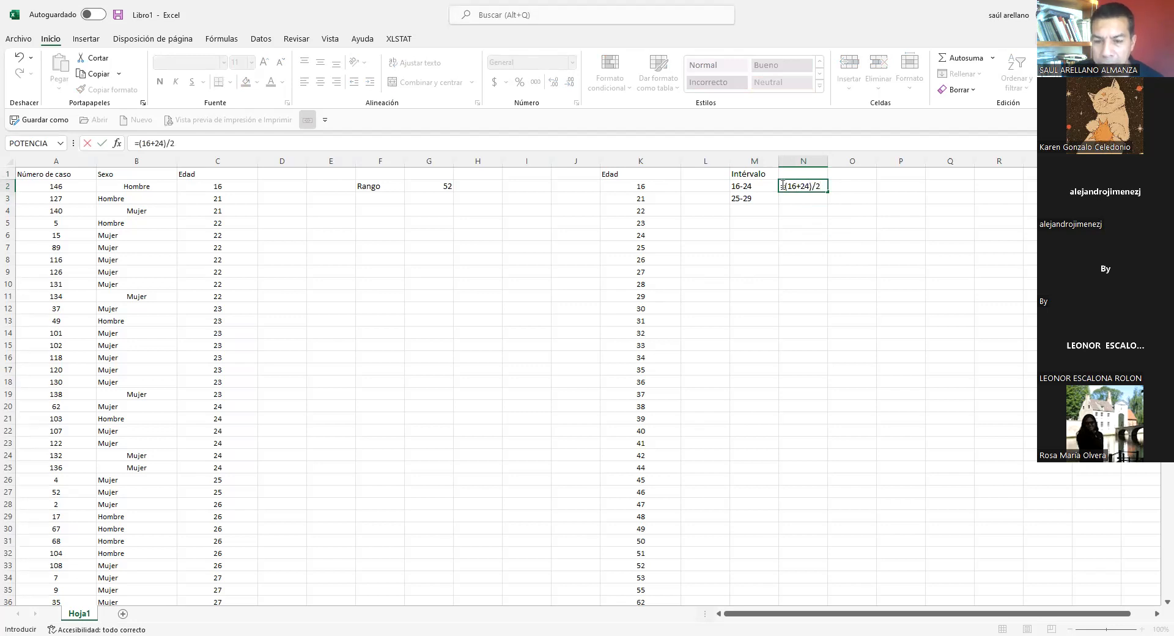
pyautogui.press('Return')
pyautogui.click(799, 188)
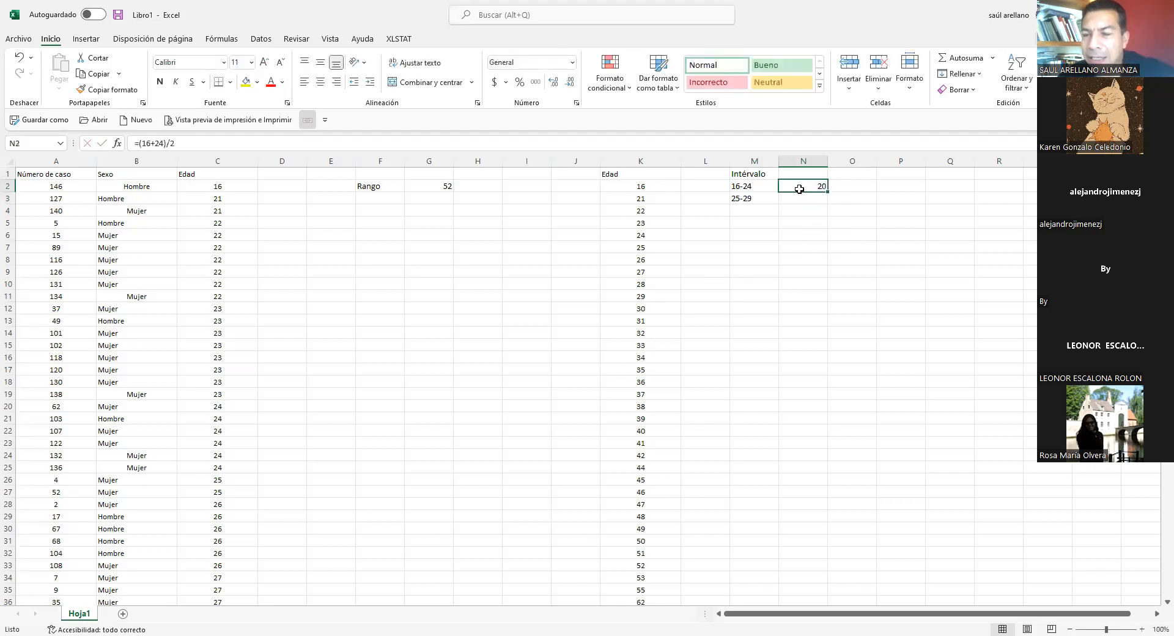
# Calculate the midpoint of the 25-29 interval in N3 with the formula =(25+29)/2.
pyautogui.click(799, 196)
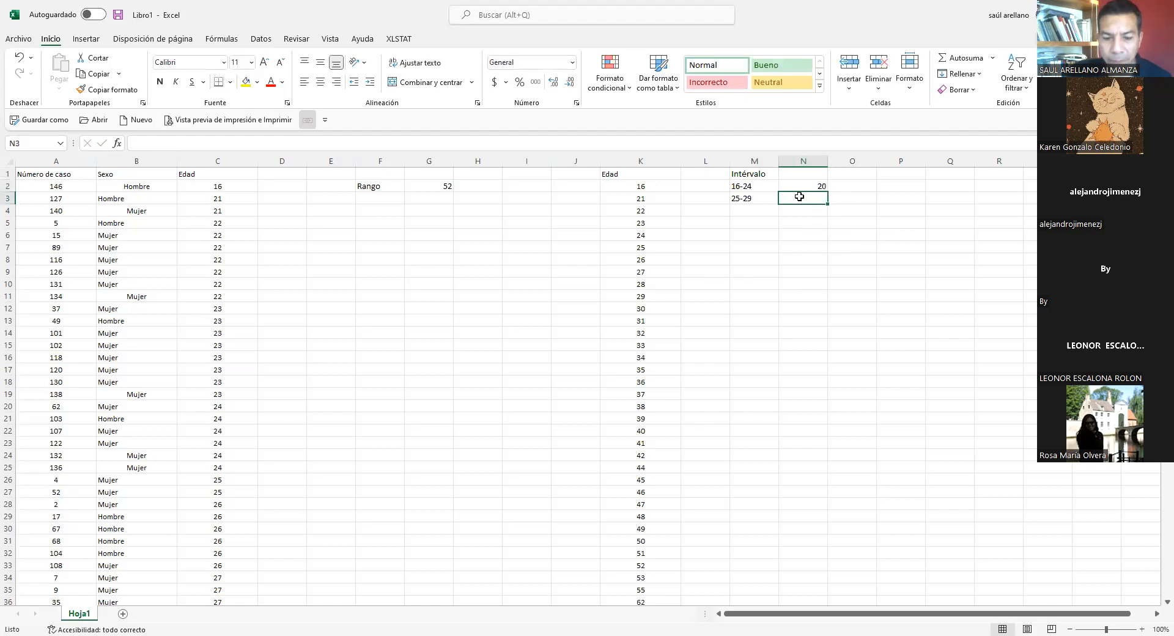
pyautogui.write('=(25')
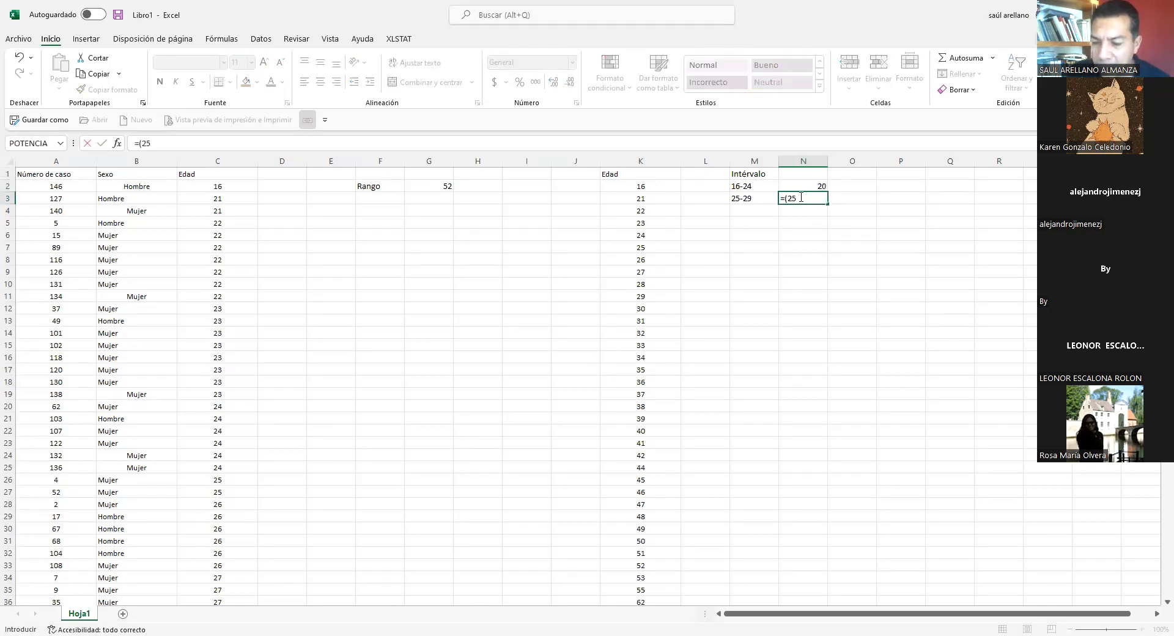
pyautogui.write('+29')
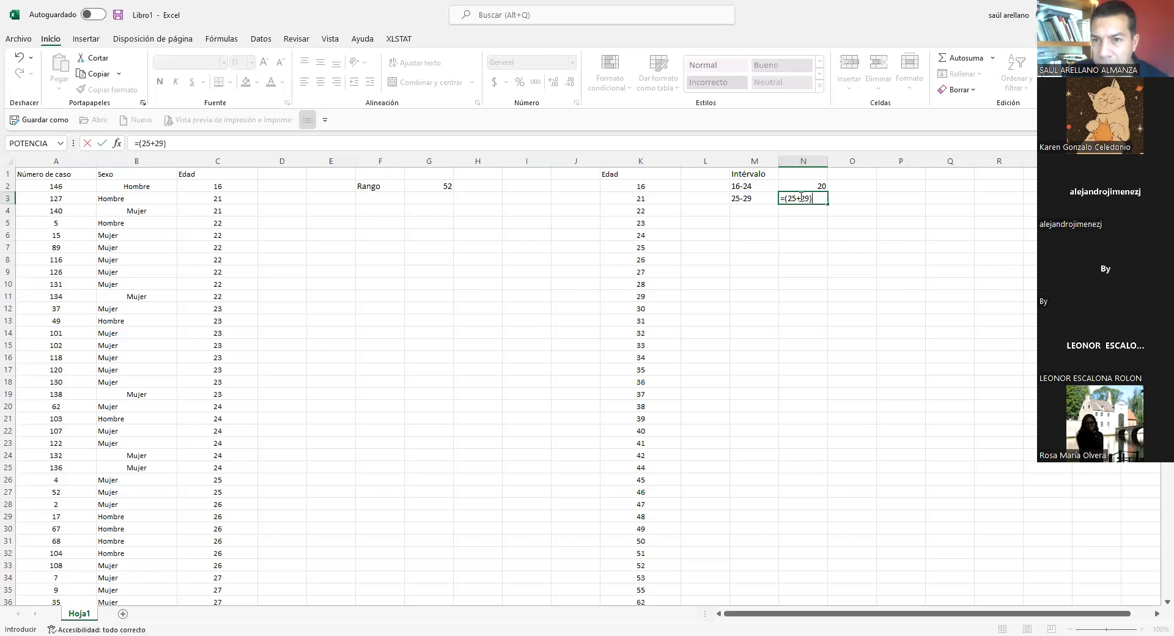
pyautogui.write(')/2')
pyautogui.press('Return')
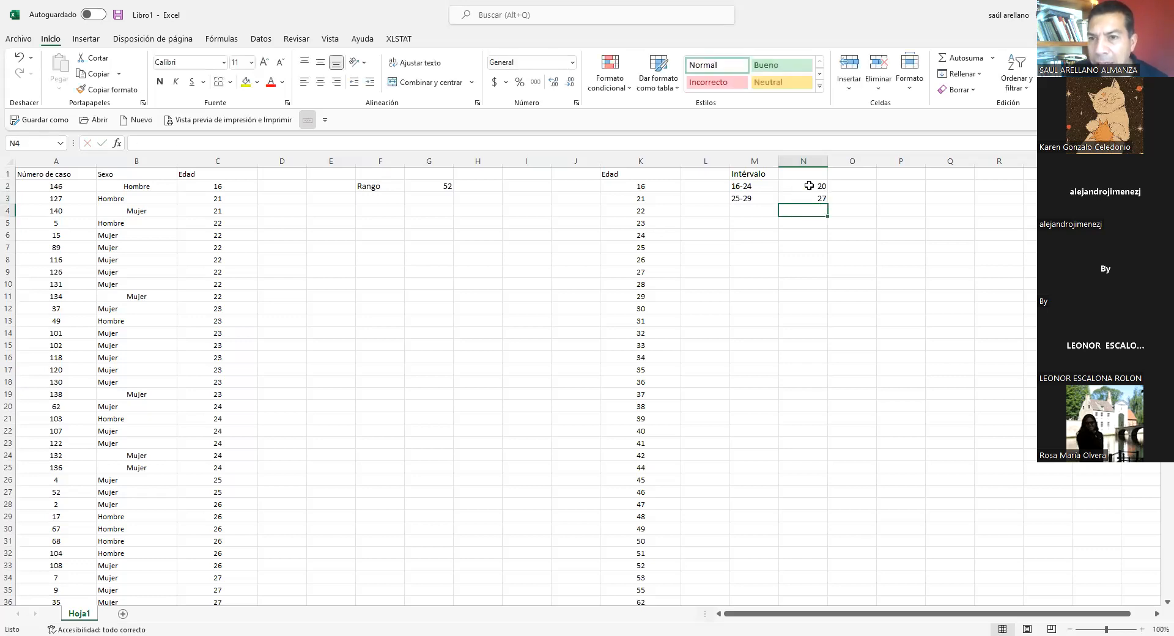
pyautogui.click(809, 185)
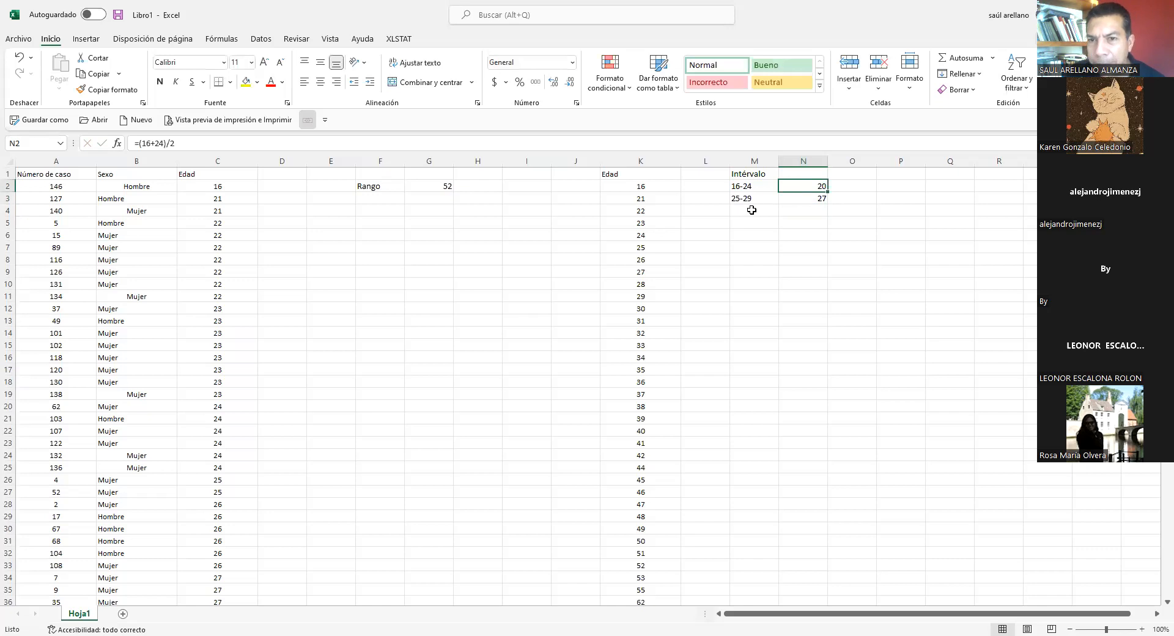
# Check the next group of ages in K12:K16 and enter the interval 30-34 años in M4.
pyautogui.click(651, 247)
pyautogui.click(654, 187)
pyautogui.click(652, 247)
pyautogui.click(652, 299)
pyautogui.moveTo(649, 309); pyautogui.dragTo(650, 358)
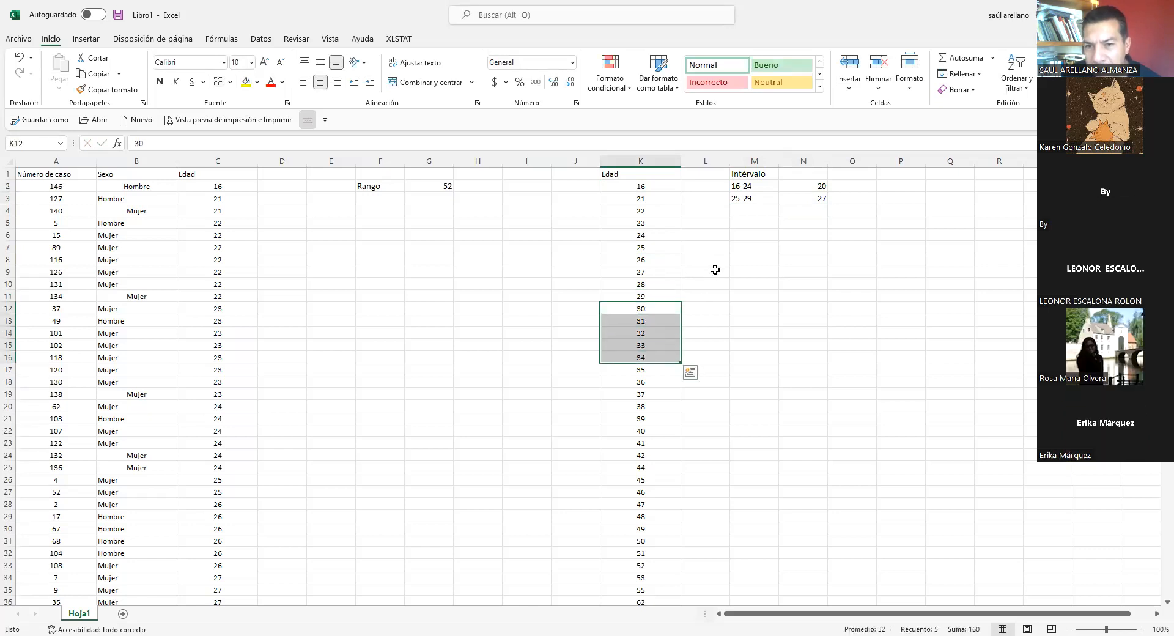
pyautogui.click(752, 209)
pyautogui.write('30')
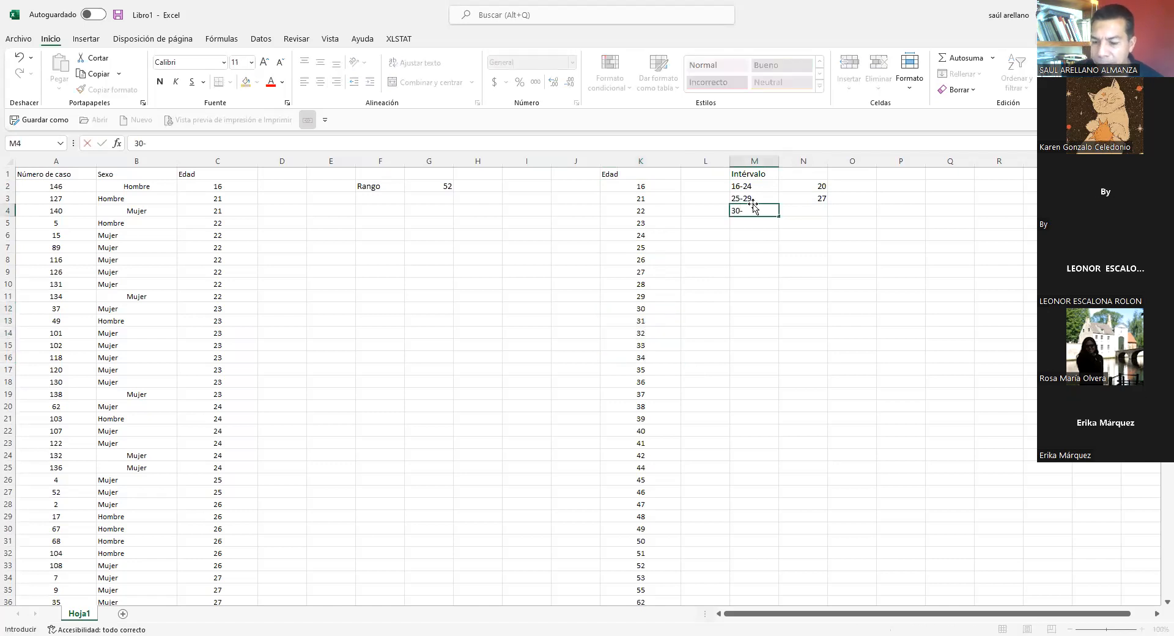
pyautogui.write('-34 años')
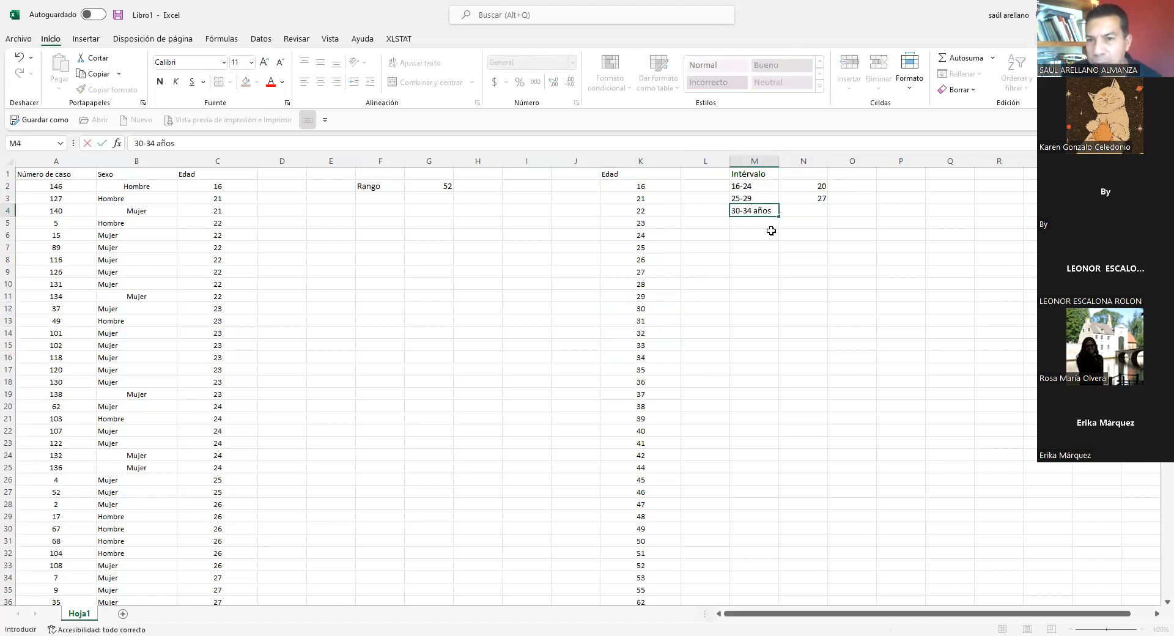
pyautogui.click(768, 232)
# Remove the word años from the interval label in M4, leaving 30-34.
pyautogui.click(820, 213)
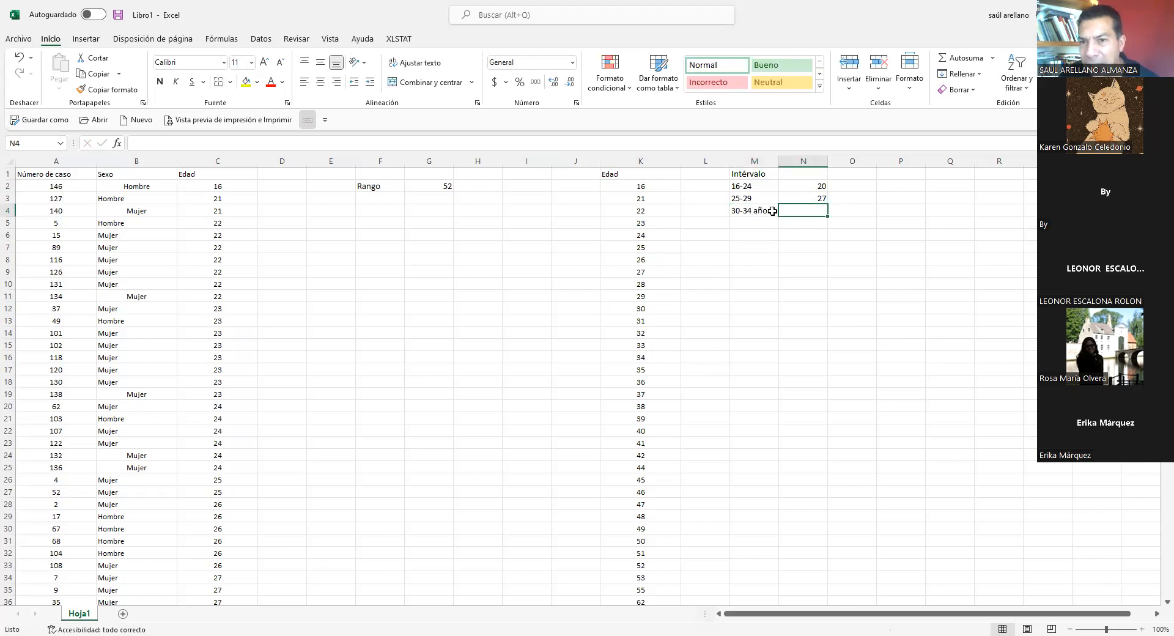
pyautogui.doubleClick(760, 210)
pyautogui.doubleClick(755, 211)
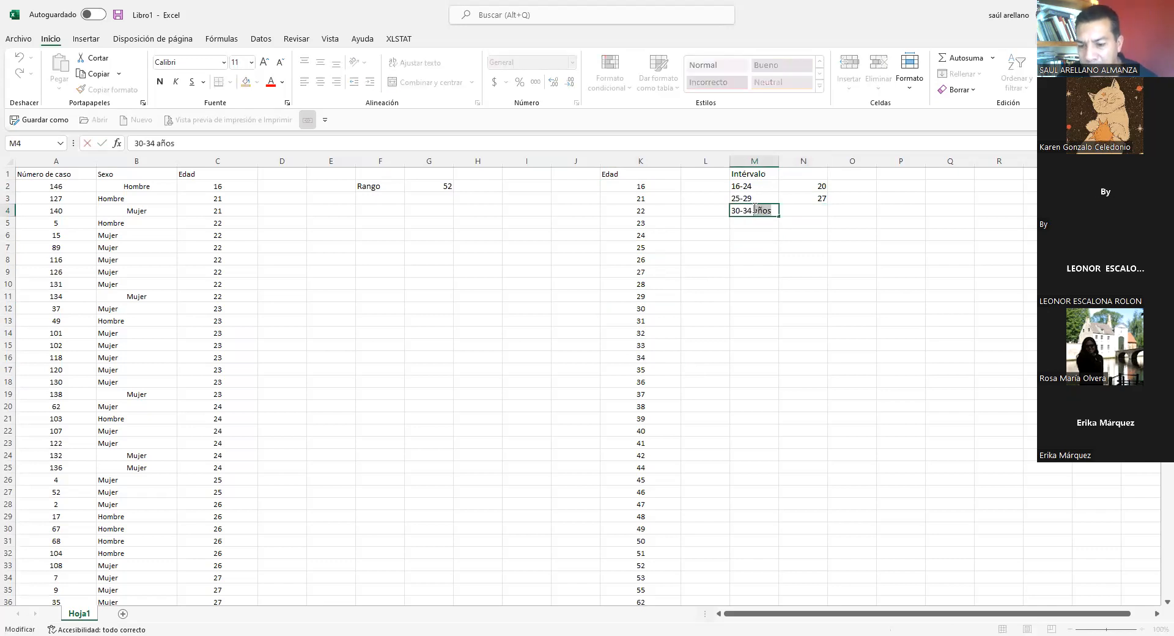
pyautogui.press('BackSpace')
pyautogui.click(804, 209)
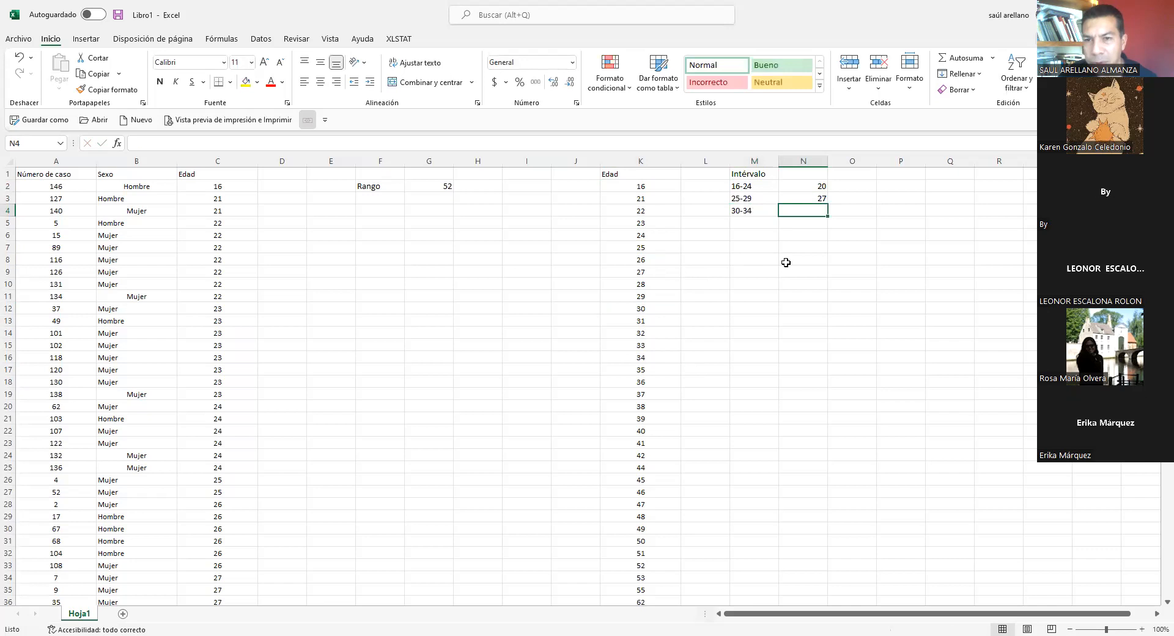
# Try filling the midpoint formulas from N2:N3 down into N4, and clear the result in N4.
pyautogui.moveTo(820, 185); pyautogui.dragTo(842, 210)
pyautogui.click(824, 187)
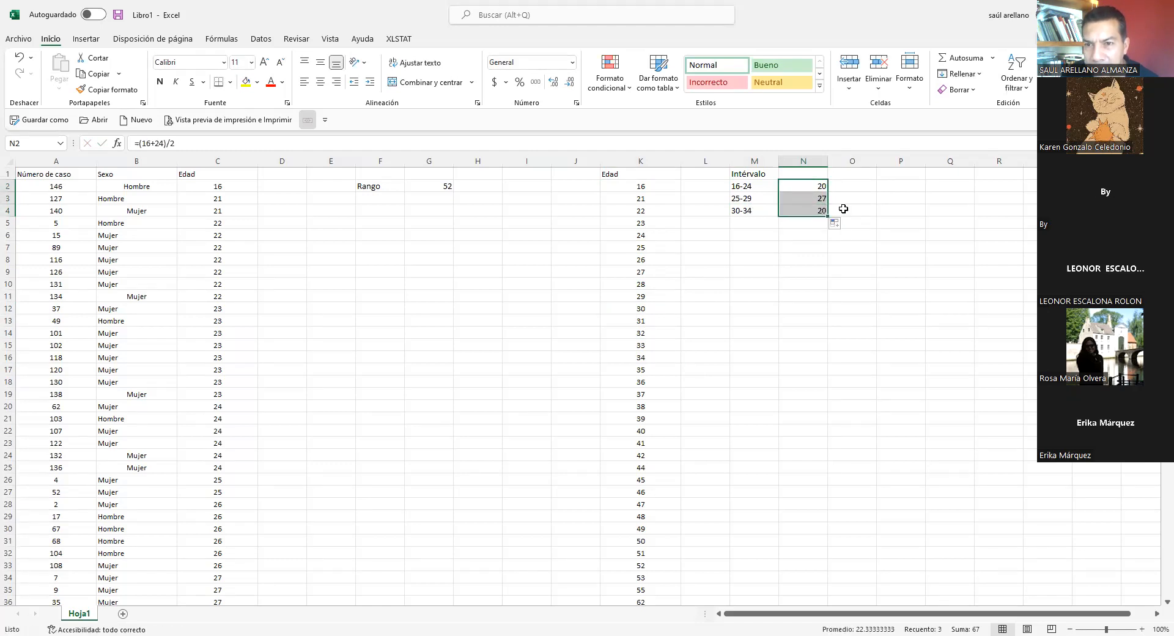
pyautogui.click(811, 209)
pyautogui.press('Delete')
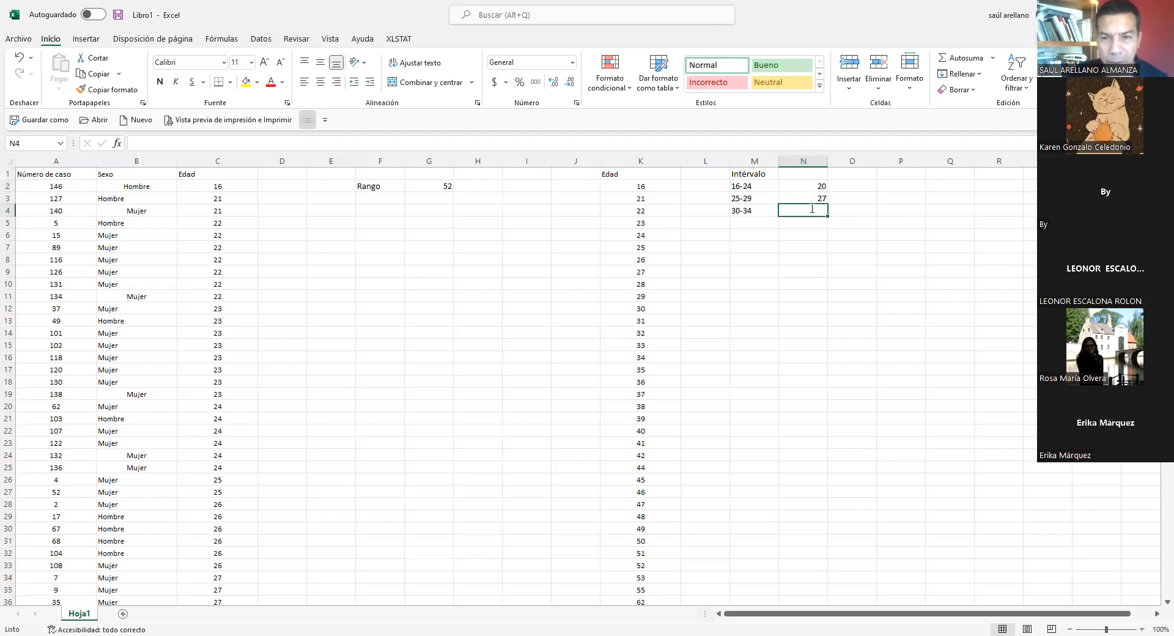
# Calculate the midpoint of the 30-34 interval in N4 with the formula =(30+34)/2.
pyautogui.write('=(30+')
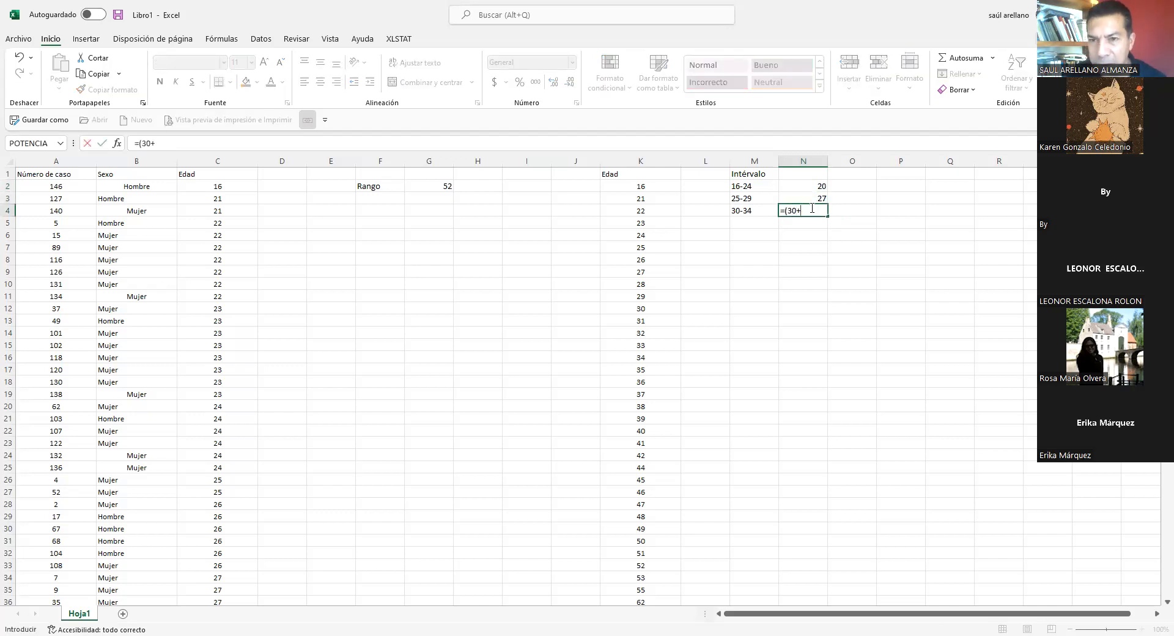
pyautogui.write('34)/2')
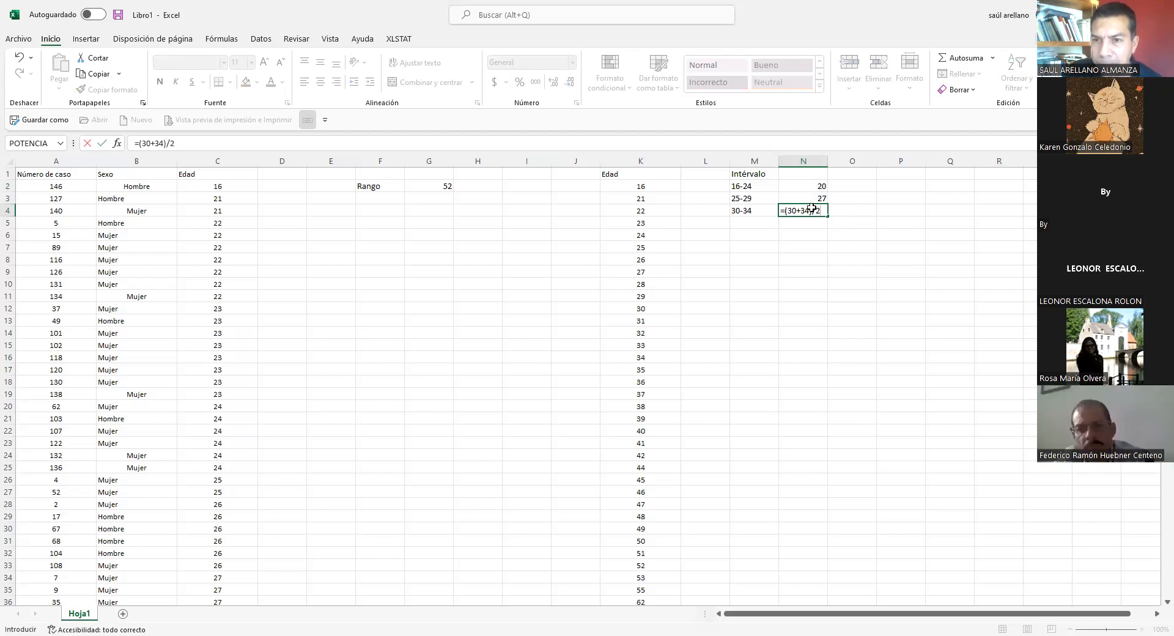
pyautogui.press('Return')
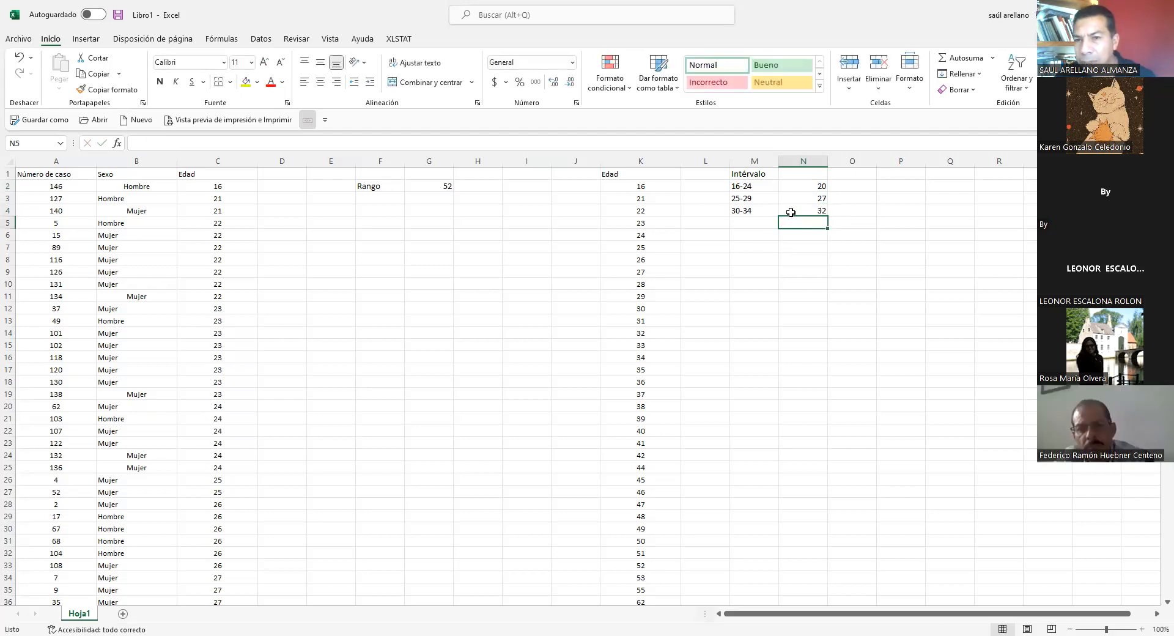
# Review the midpoints in N2:N4 and the interval labels in M3 and M4.
pyautogui.moveTo(815, 189); pyautogui.dragTo(816, 210)
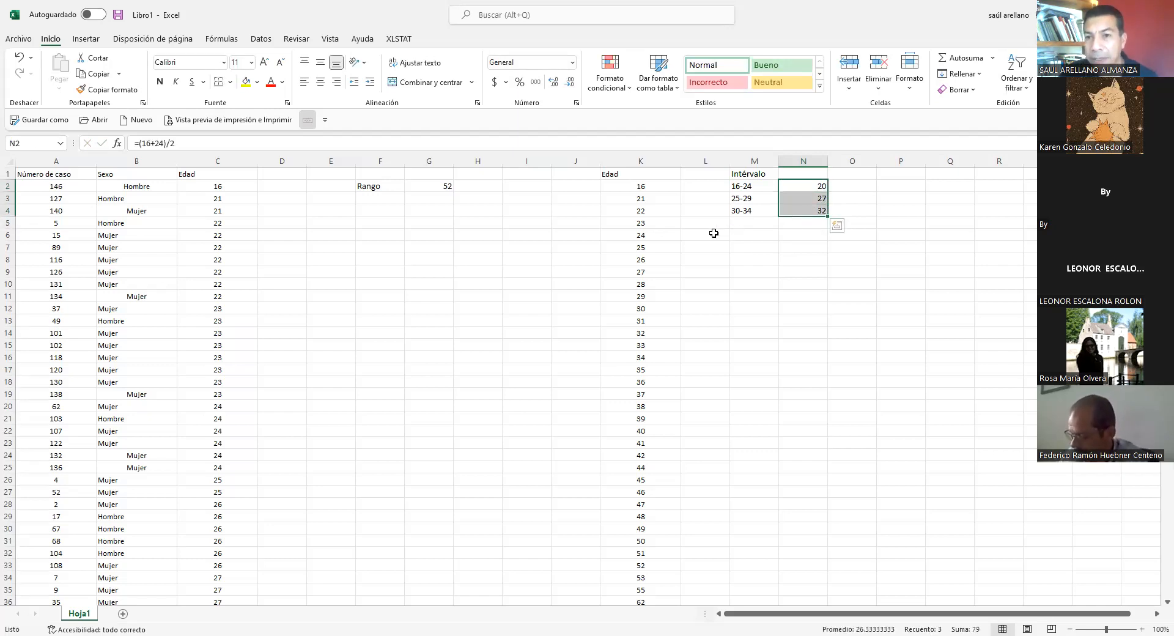
pyautogui.click(751, 225)
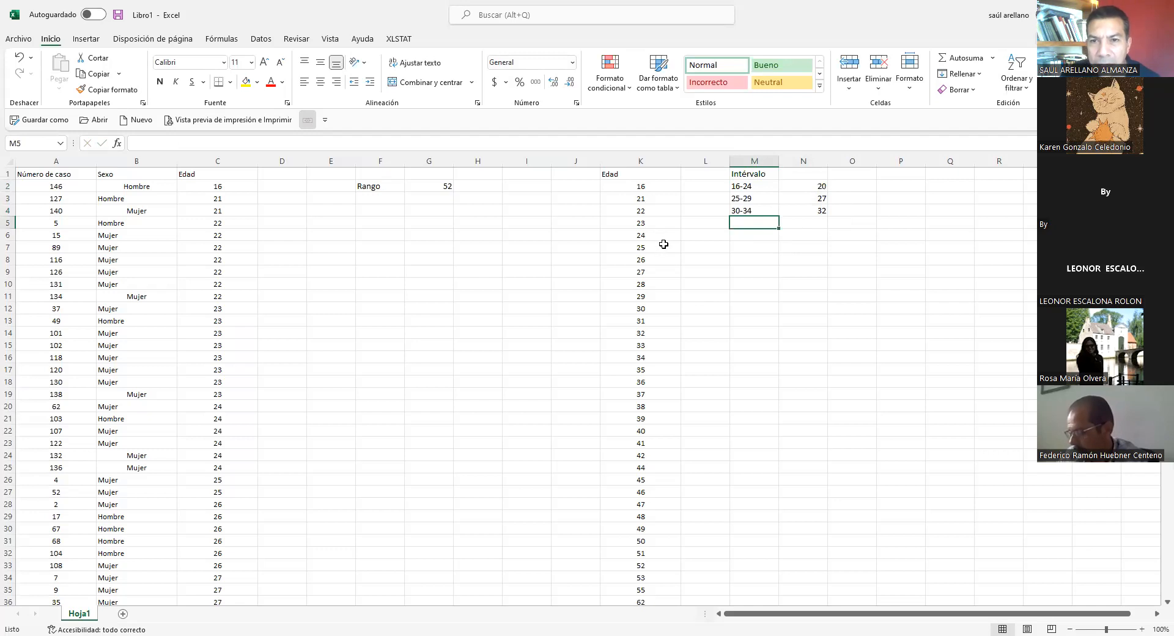
pyautogui.click(756, 200)
pyautogui.click(749, 209)
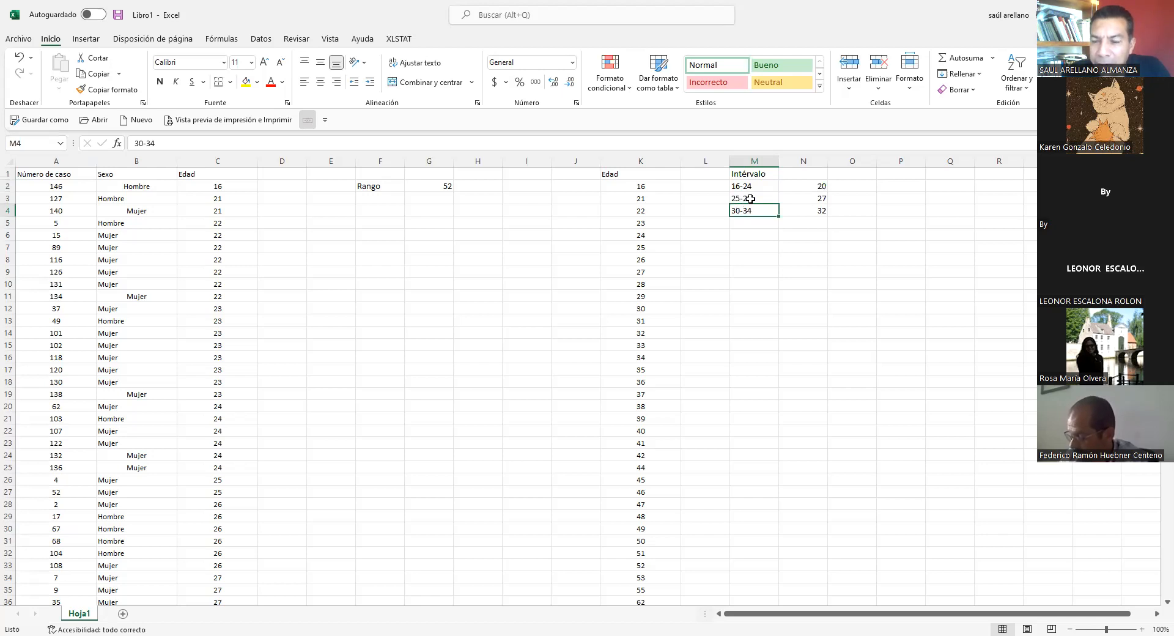
pyautogui.click(750, 198)
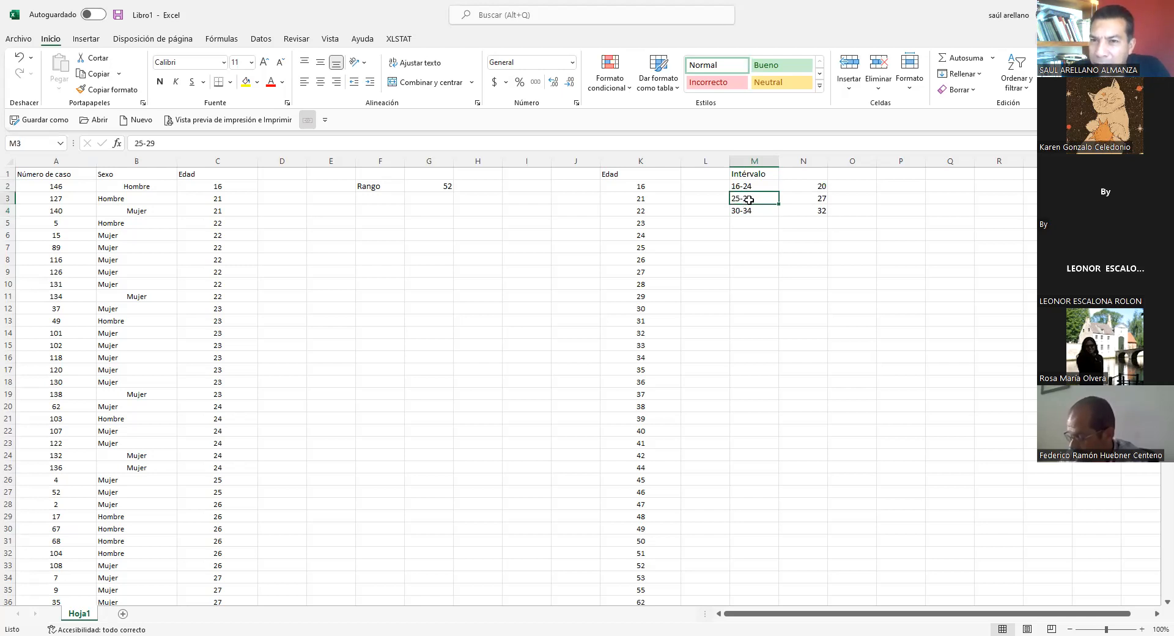
pyautogui.click(747, 220)
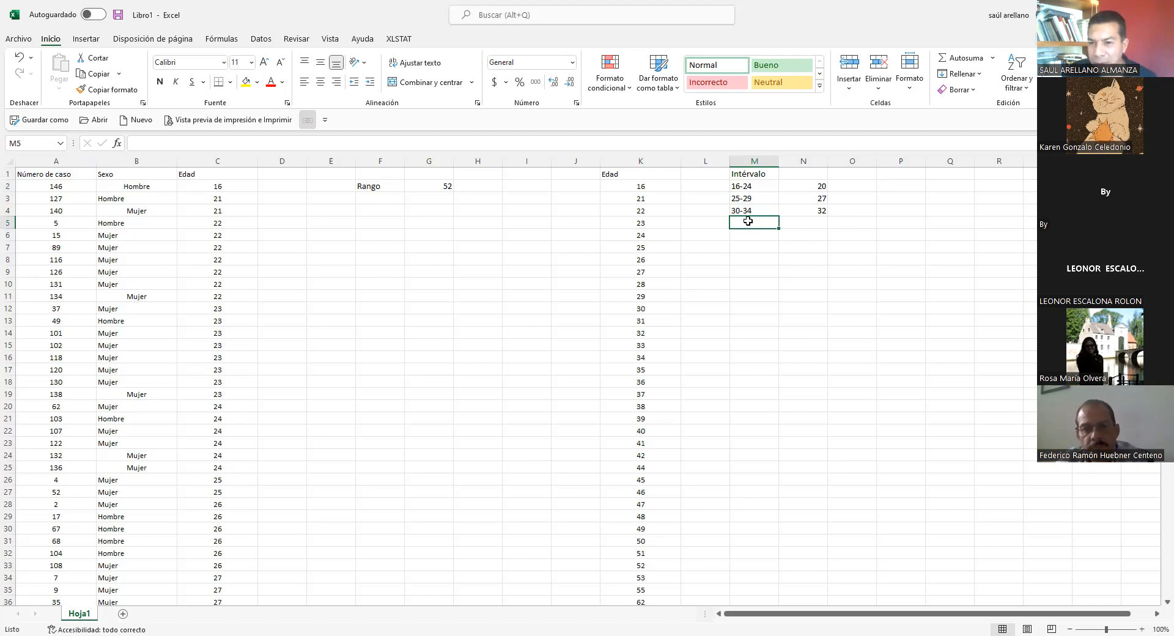
pyautogui.write('34-')
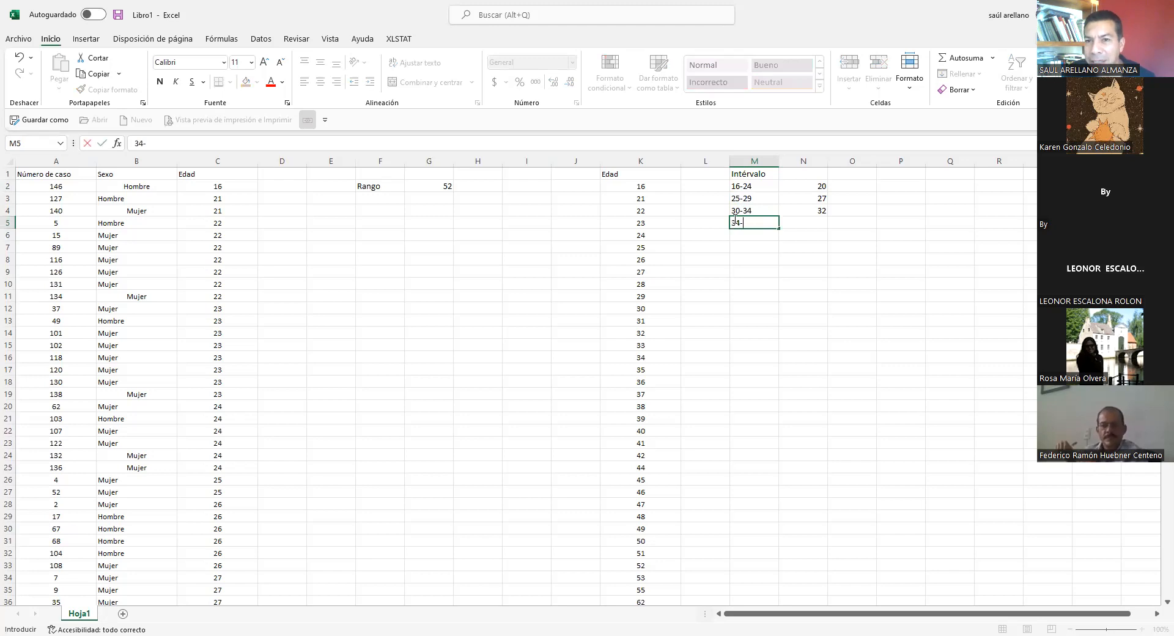
pyautogui.click(756, 211)
pyautogui.click(747, 222)
pyautogui.click(757, 209)
# Check the next five ages in K17:K21 and enter the interval 35-39 in M5.
pyautogui.click(750, 224)
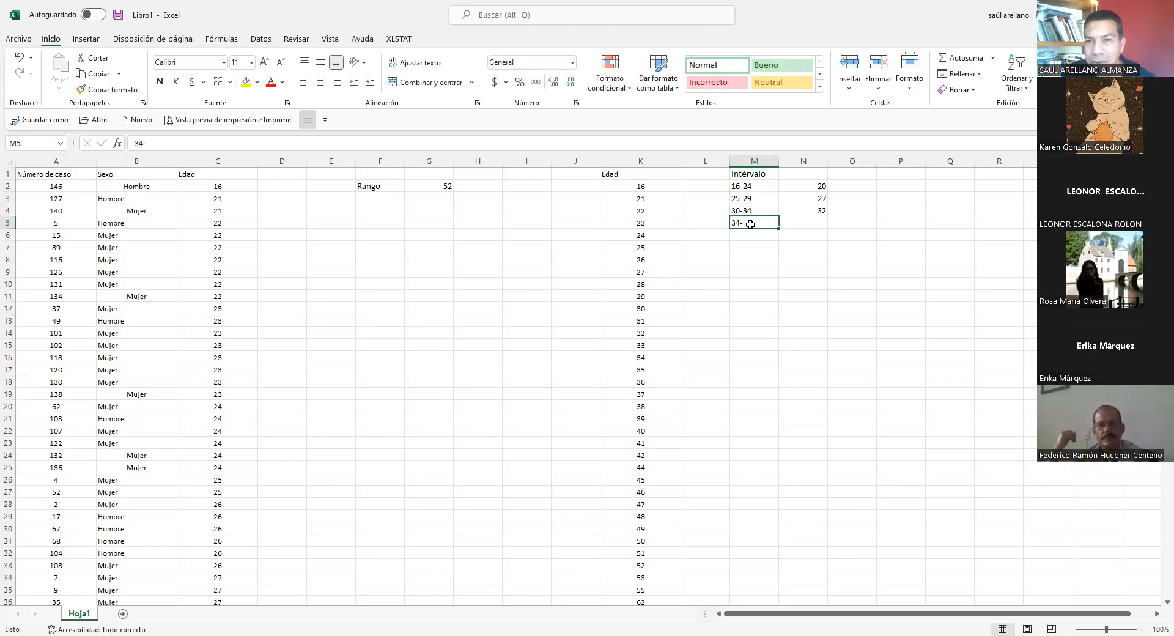
pyautogui.write('35')
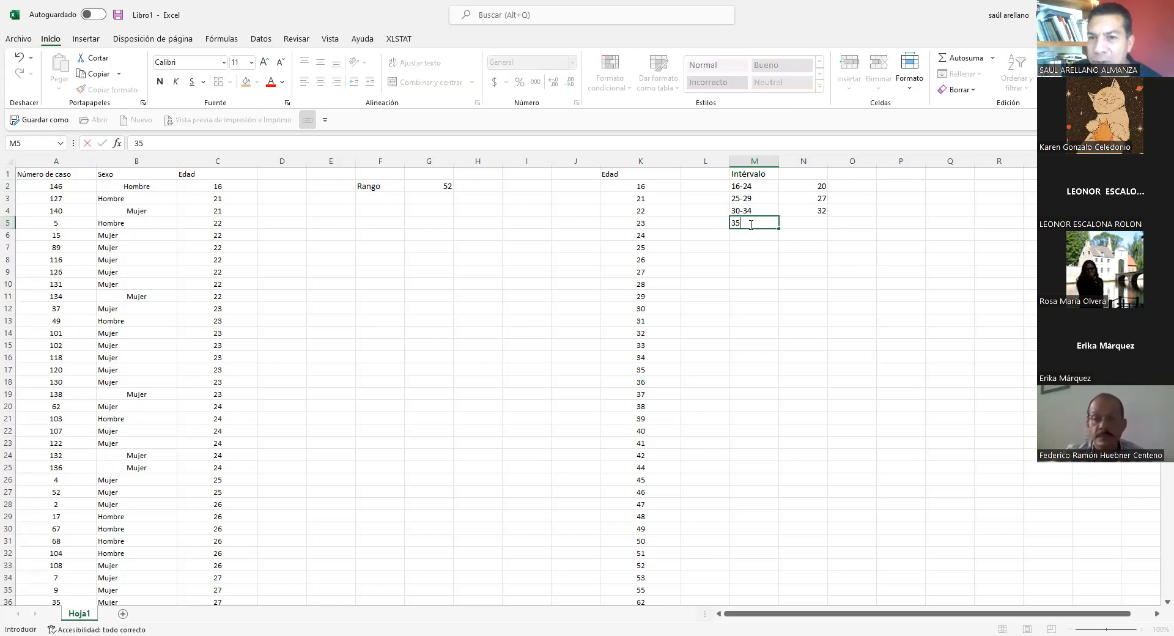
pyautogui.moveTo(656, 374); pyautogui.dragTo(656, 417)
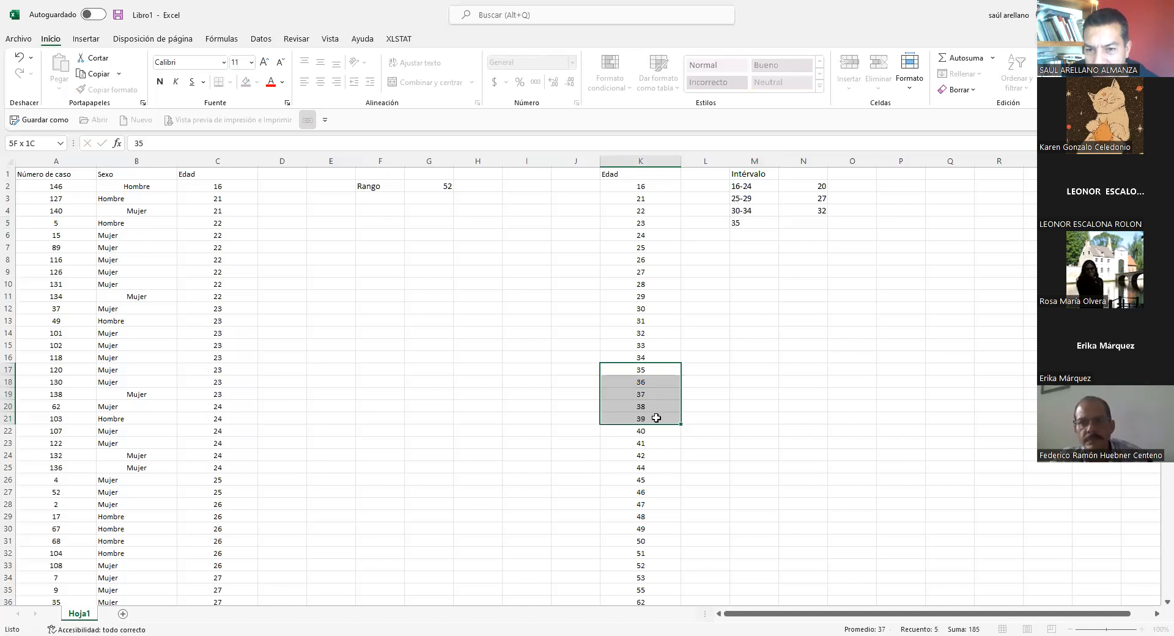
pyautogui.click(762, 221)
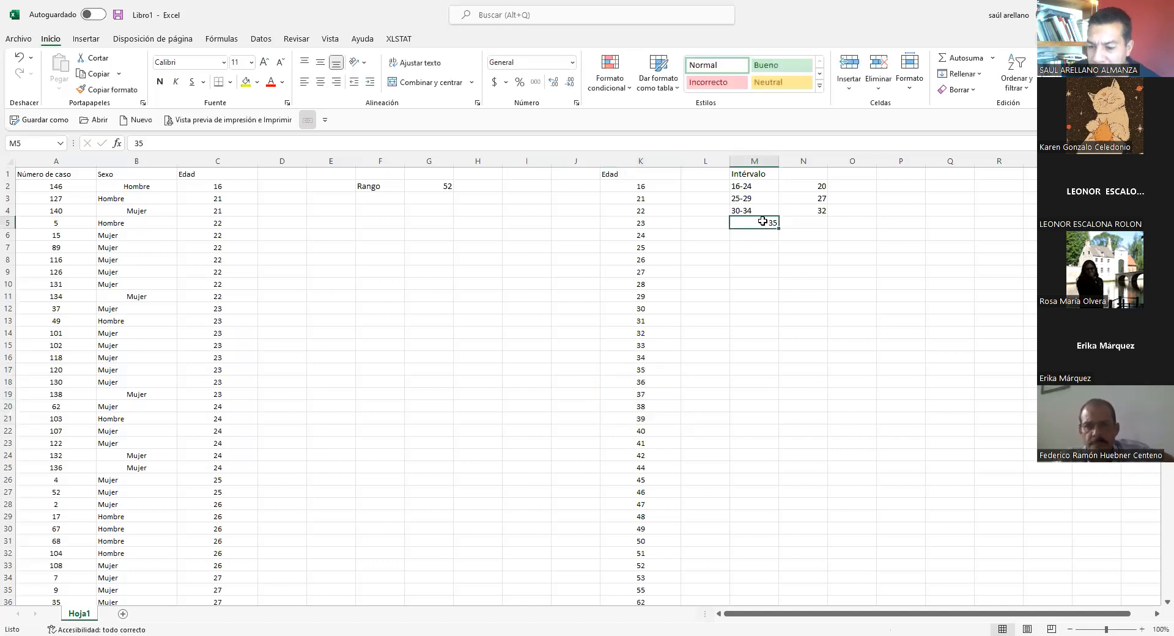
pyautogui.write('35-39')
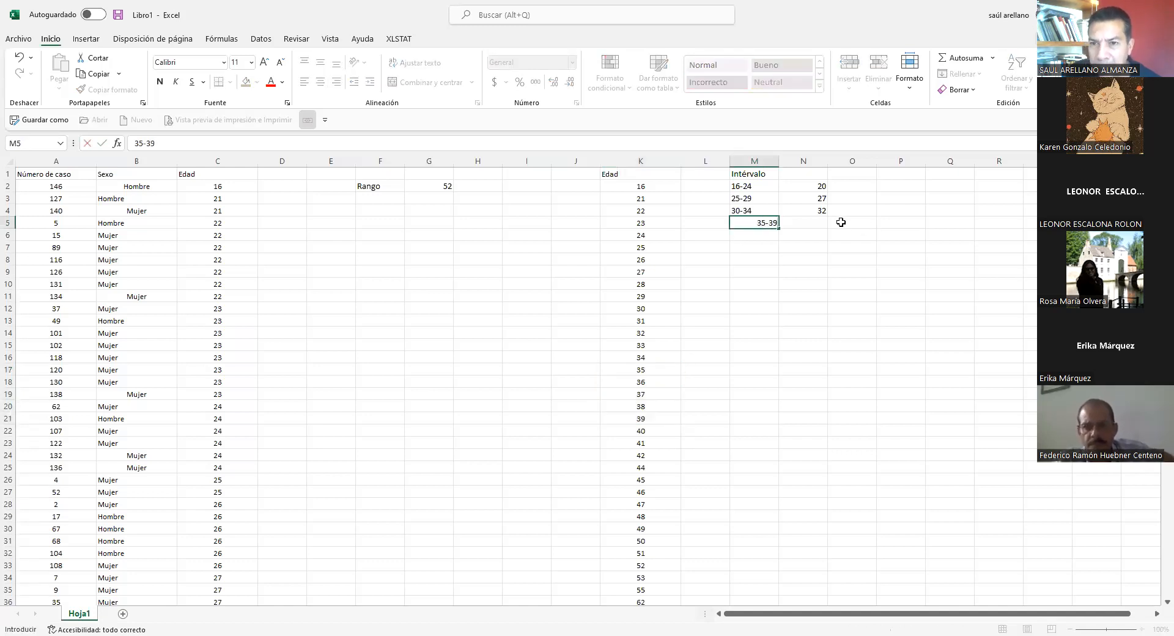
# Calculate the midpoint of the 35-39 interval in N5 with the formula =(35+39)/2.
pyautogui.click(807, 223)
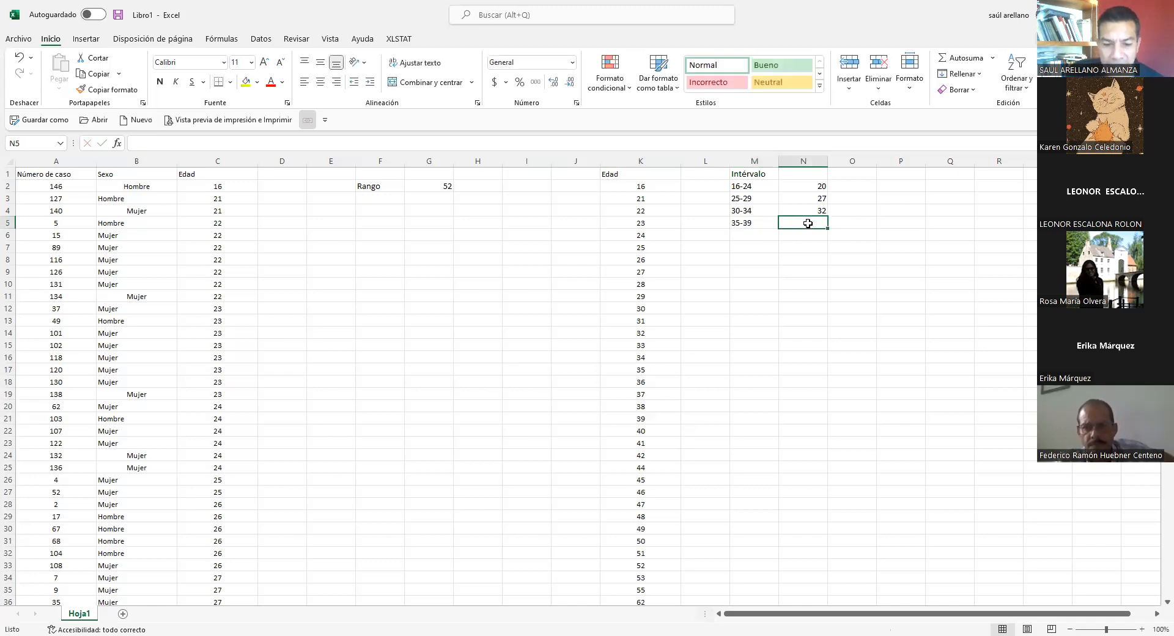
pyautogui.write('=(')
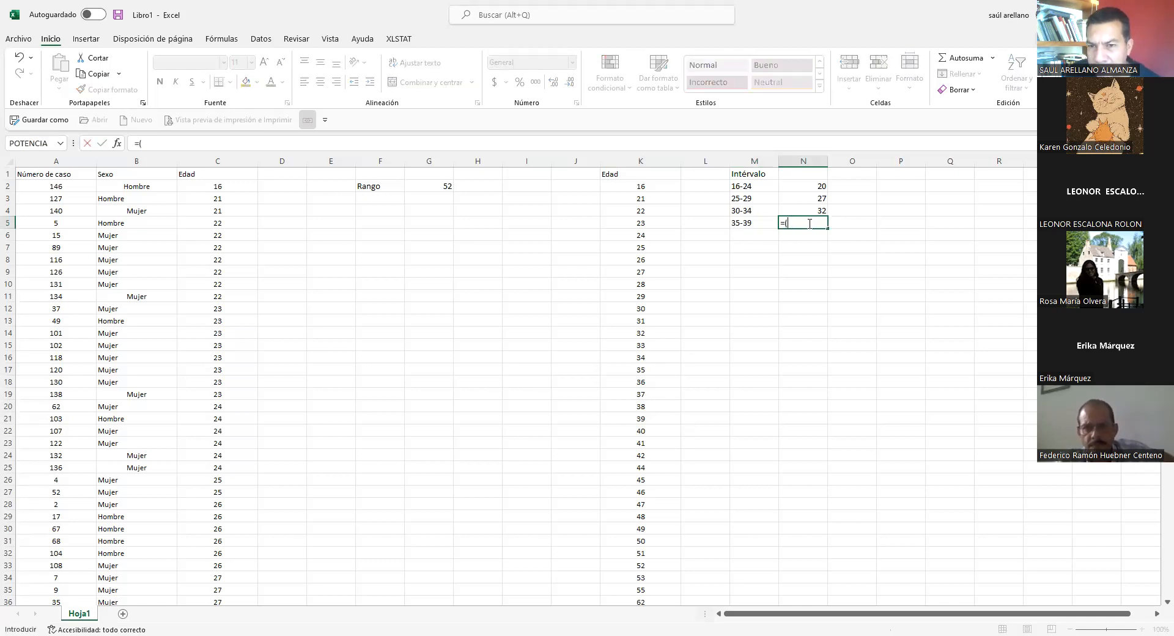
pyautogui.write('35+39')
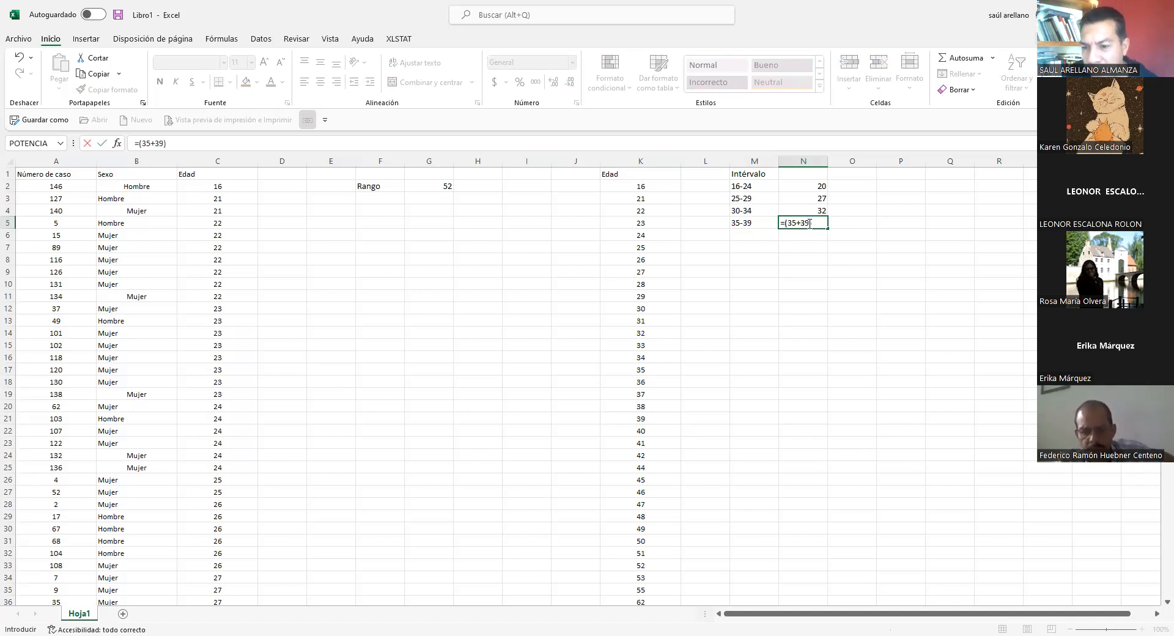
pyautogui.write(')/2')
pyautogui.press('Return')
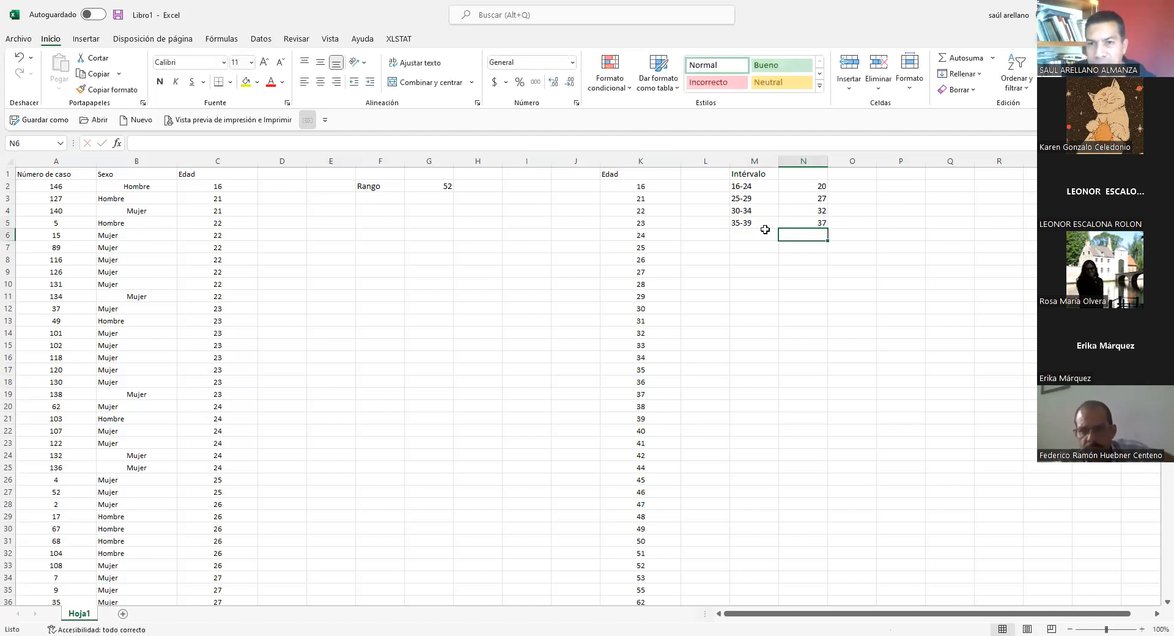
# Check the next five ages in K22:K26 and enter the interval 40-45 in M6.
pyautogui.press('Left')
pyautogui.click(653, 394)
pyautogui.moveTo(661, 432); pyautogui.dragTo(657, 479)
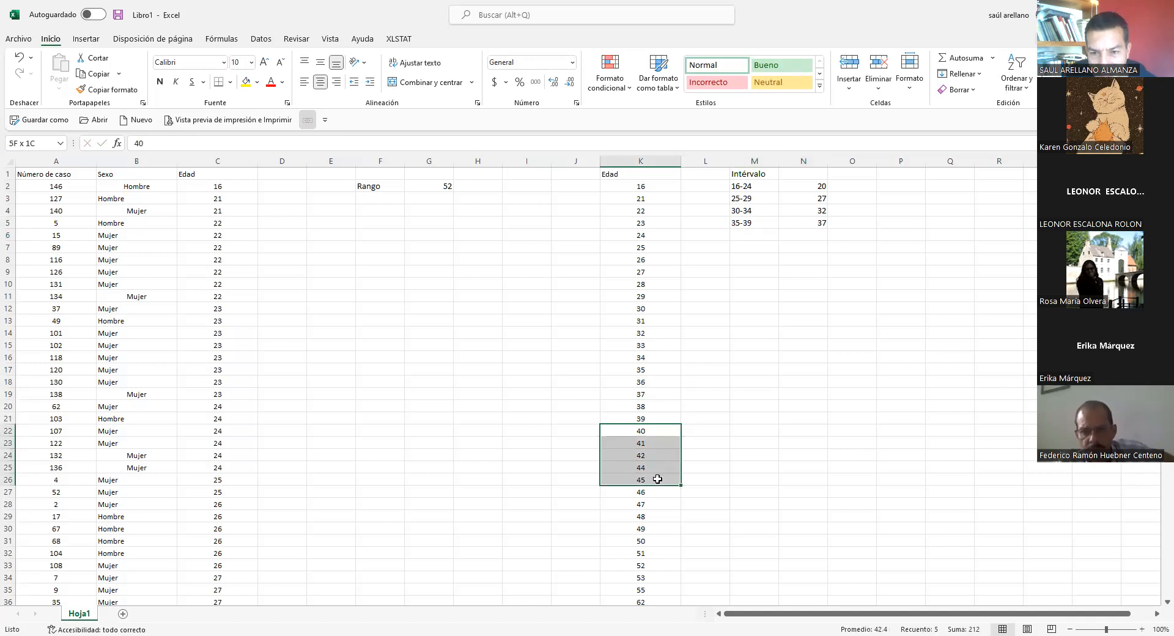
pyautogui.click(741, 233)
pyautogui.write('40-45')
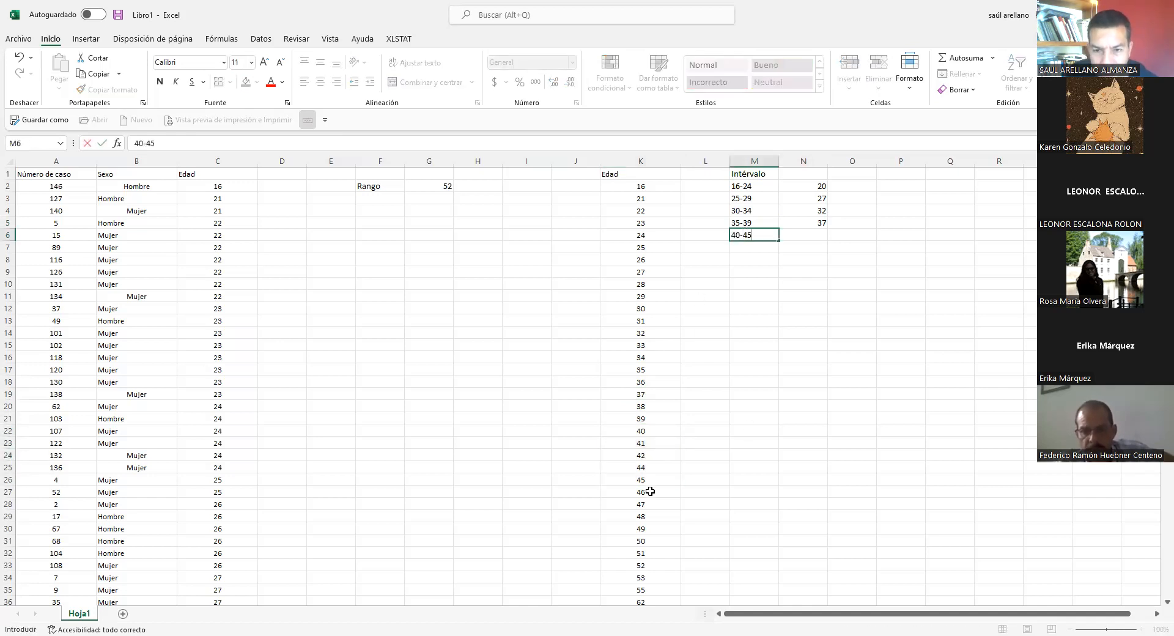
# Check the ages from 46 onward in column K and enter the interval 46-50 in M7.
pyautogui.moveTo(650, 492); pyautogui.dragTo(653, 532)
pyautogui.click(741, 245)
pyautogui.write('46-')
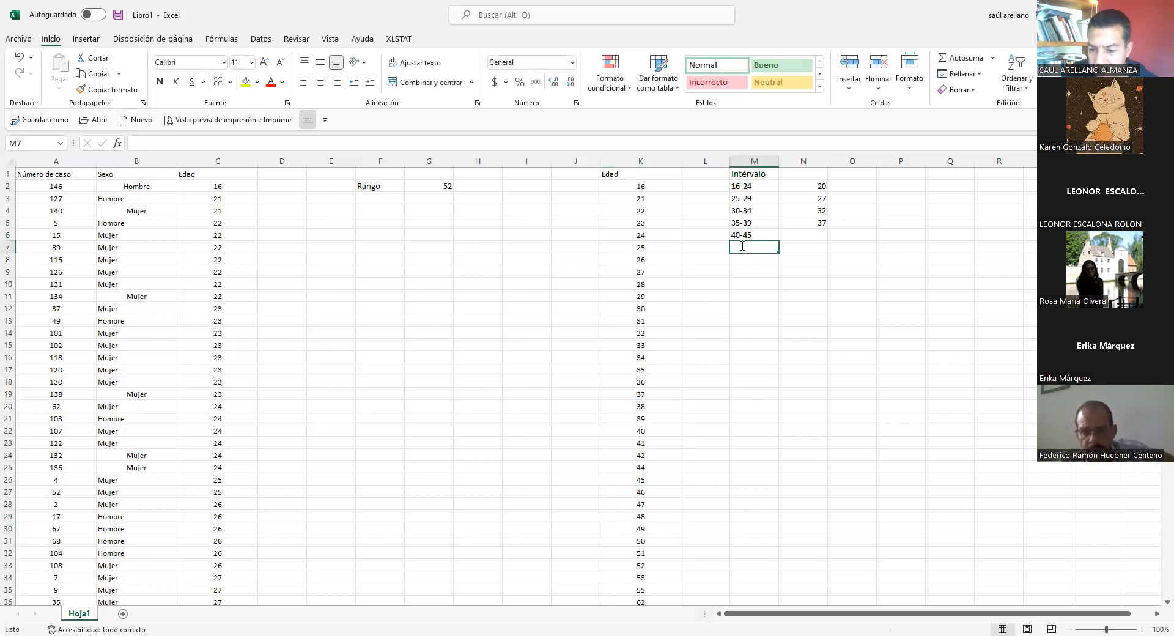
pyautogui.write('50')
pyautogui.press('Return')
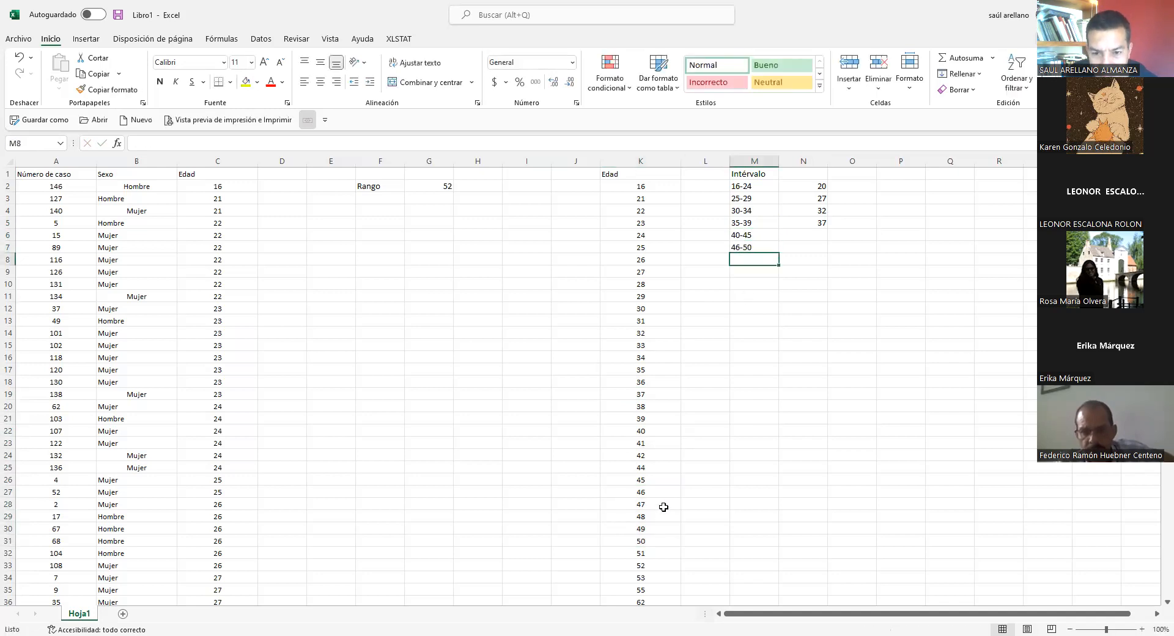
# Check the next five ages in K32:K36 and enter the interval 51-62 in M8.
pyautogui.scroll(-2, 657, 515)
pyautogui.moveTo(658, 482); pyautogui.dragTo(658, 531)
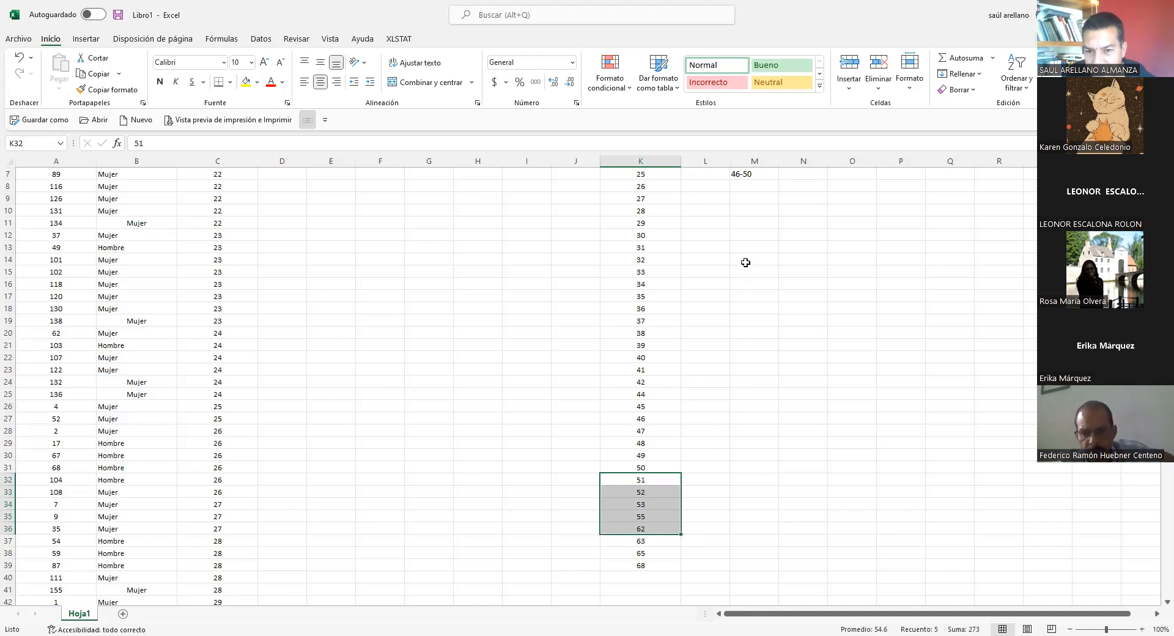
pyautogui.click(749, 182)
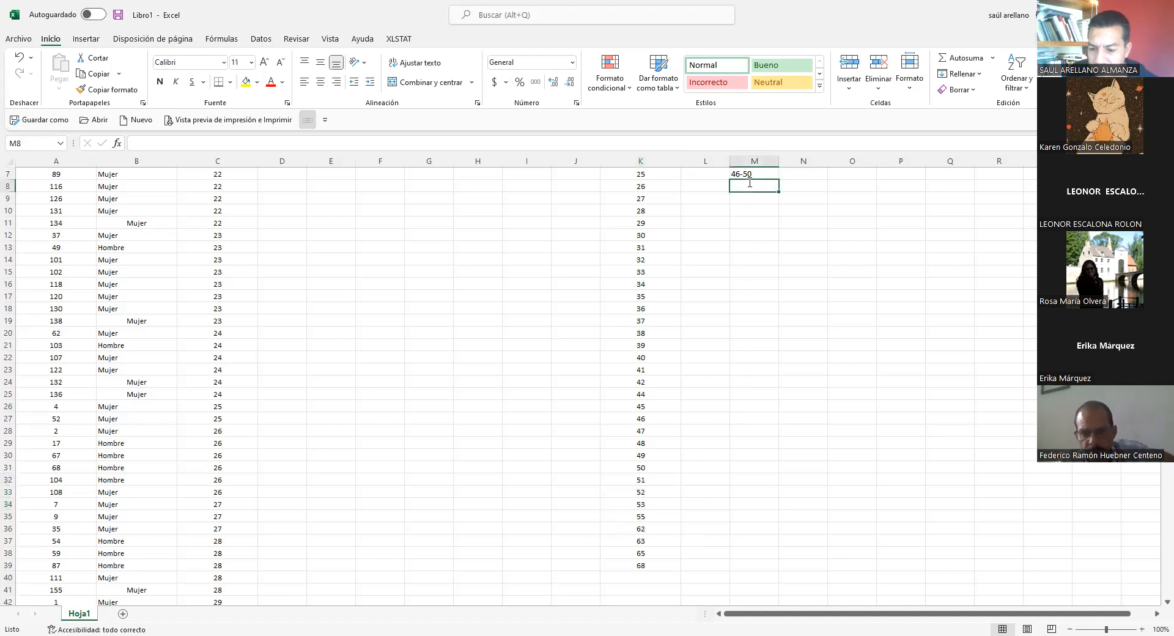
pyautogui.write('51-62')
pyautogui.press('Return')
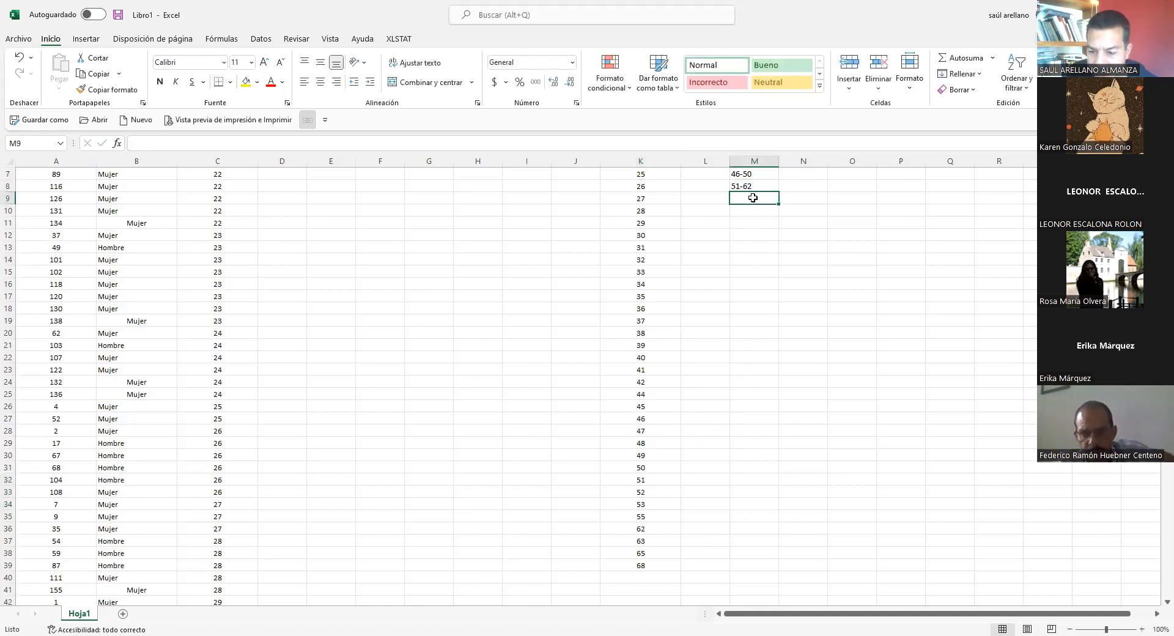
# Enter the final open-ended interval 63 y más in M9.
pyautogui.write('63 y más')
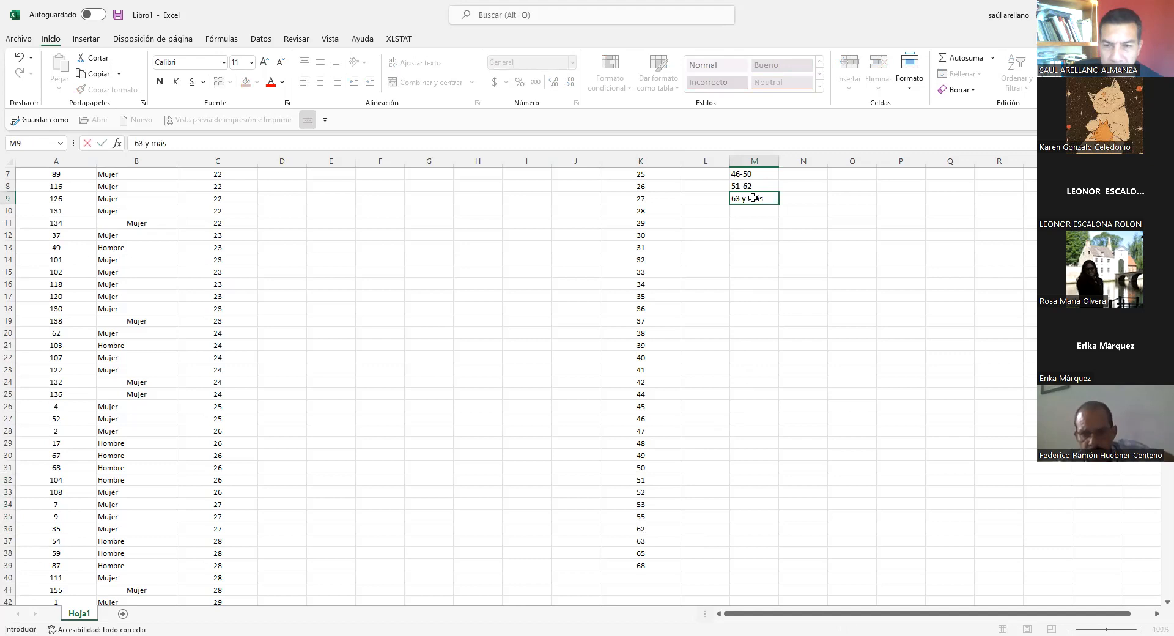
pyautogui.press('Return')
pyautogui.click(794, 218)
pyautogui.scroll(2, 794, 219)
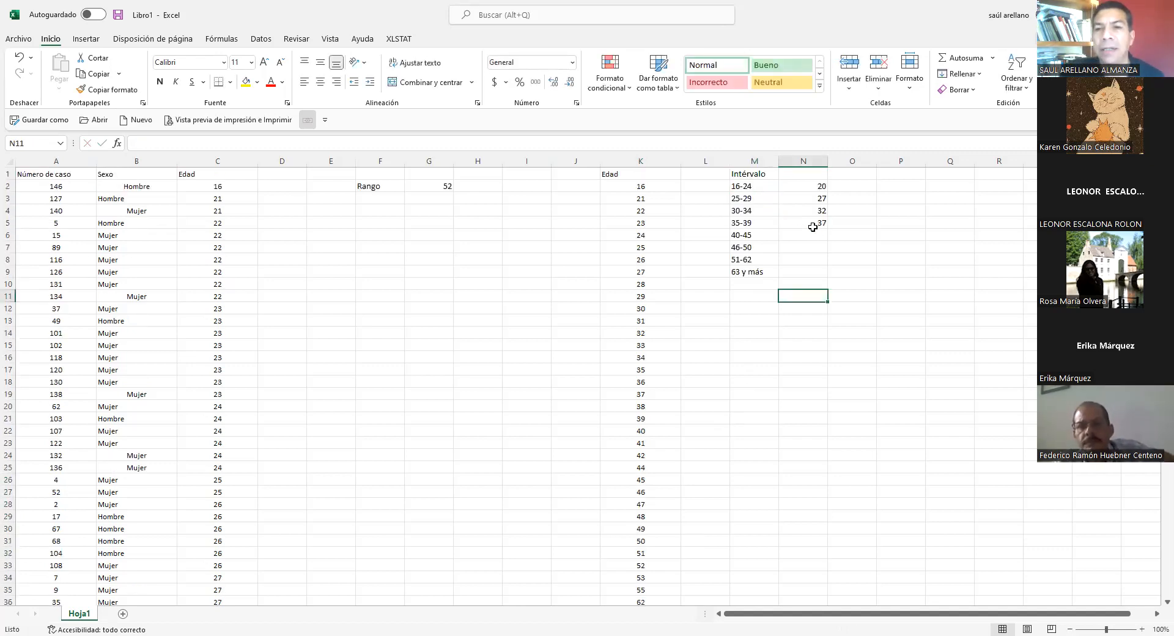
# Try calculating the midpoint of the 40-45 interval in N6 with =(40+45/2), and undo the entry.
pyautogui.click(819, 233)
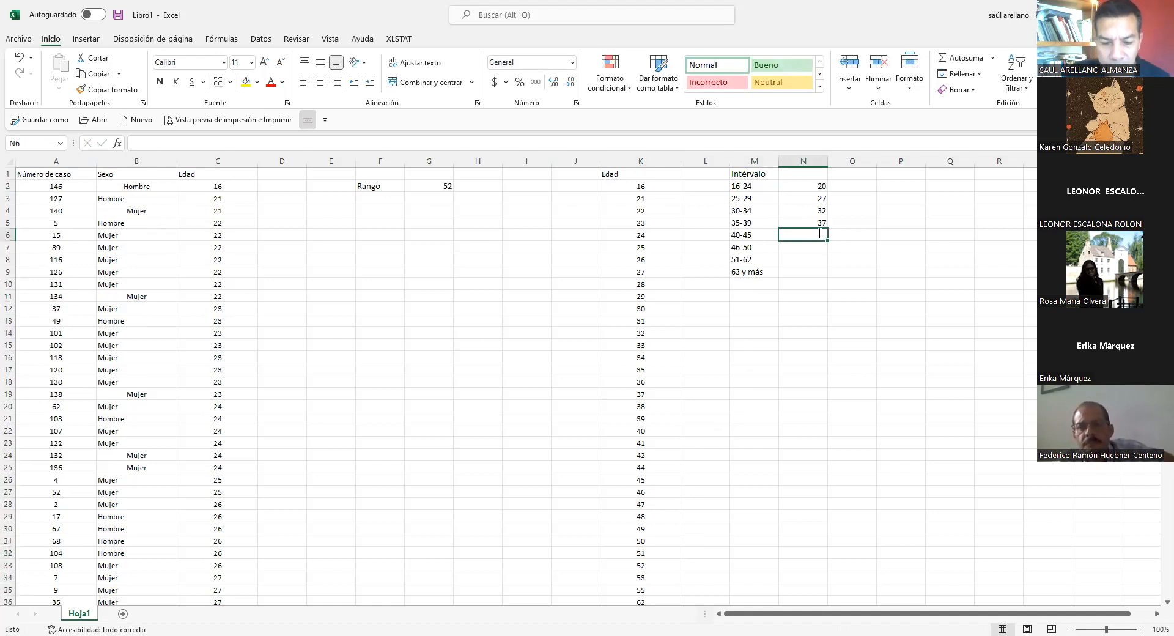
pyautogui.write('=(')
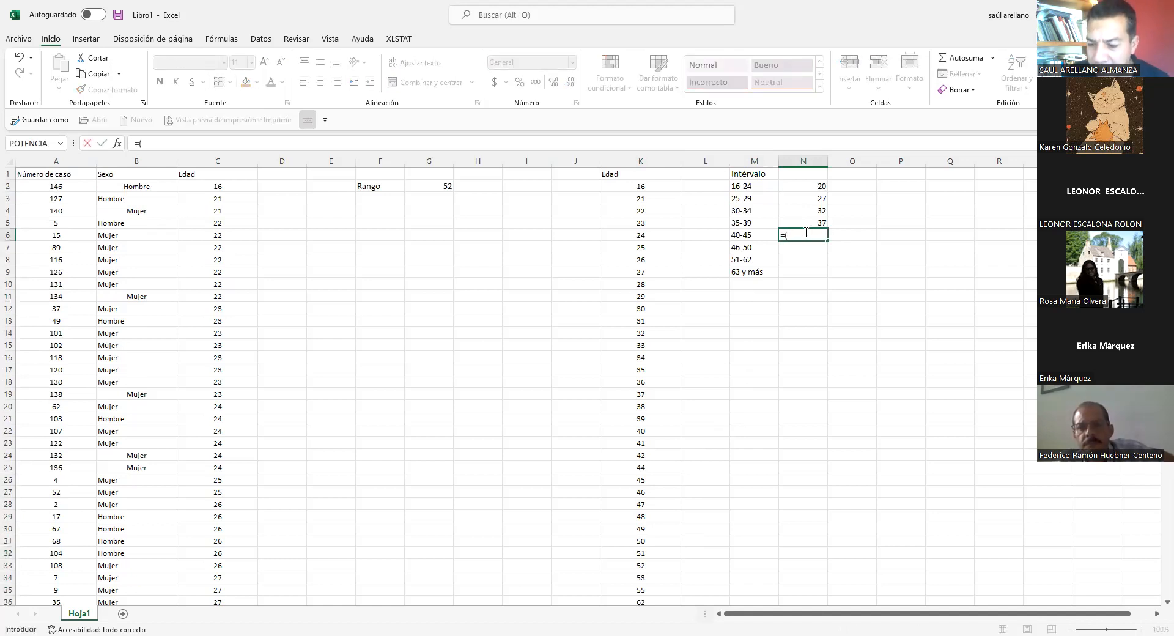
pyautogui.write('40+45/2')
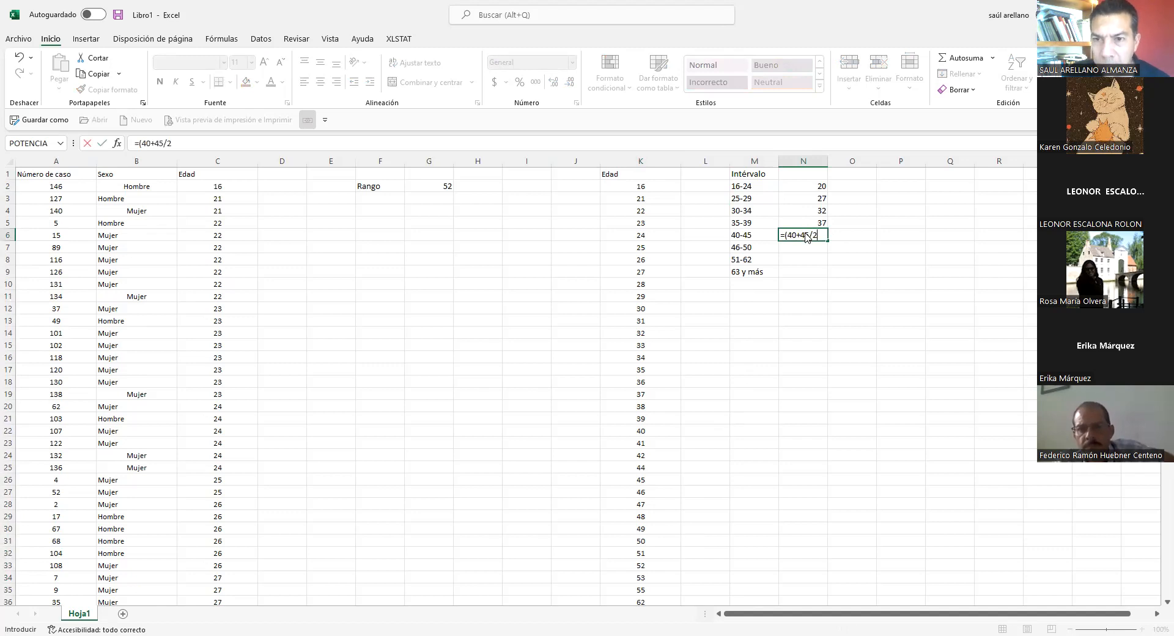
pyautogui.press('Return')
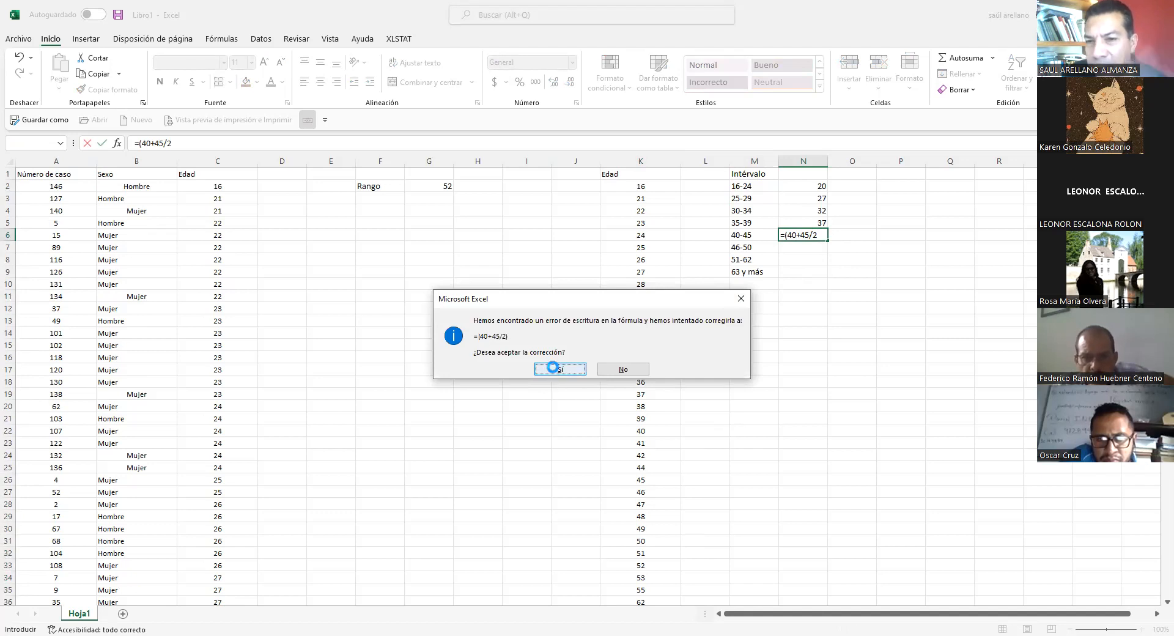
pyautogui.press('Return')
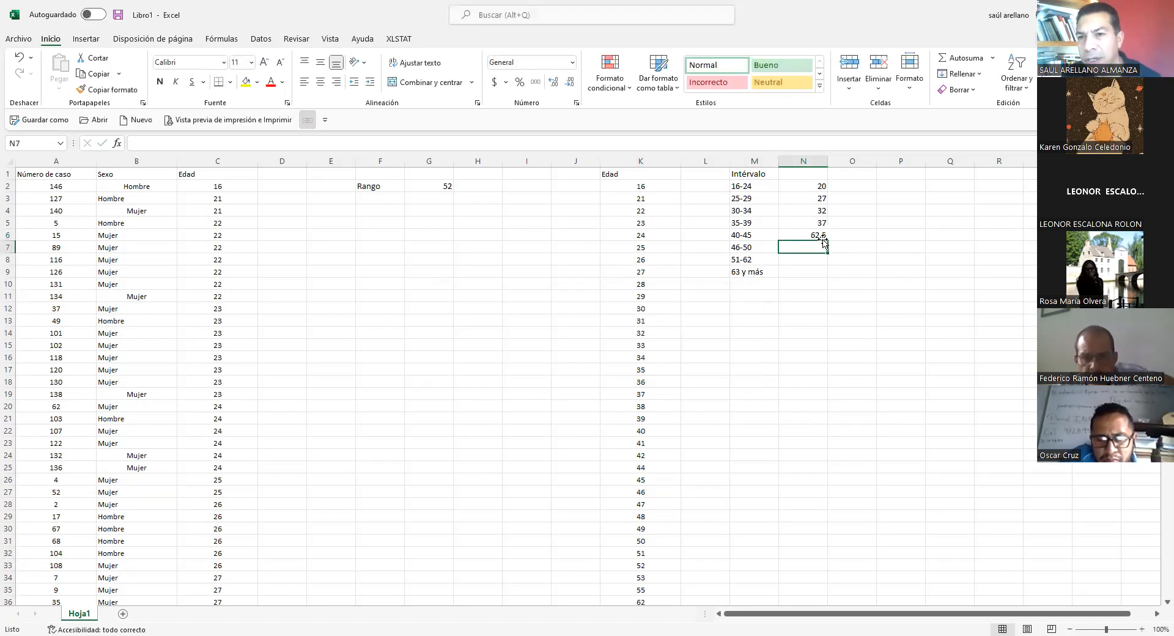
pyautogui.hotkey('ctrl', 'z')
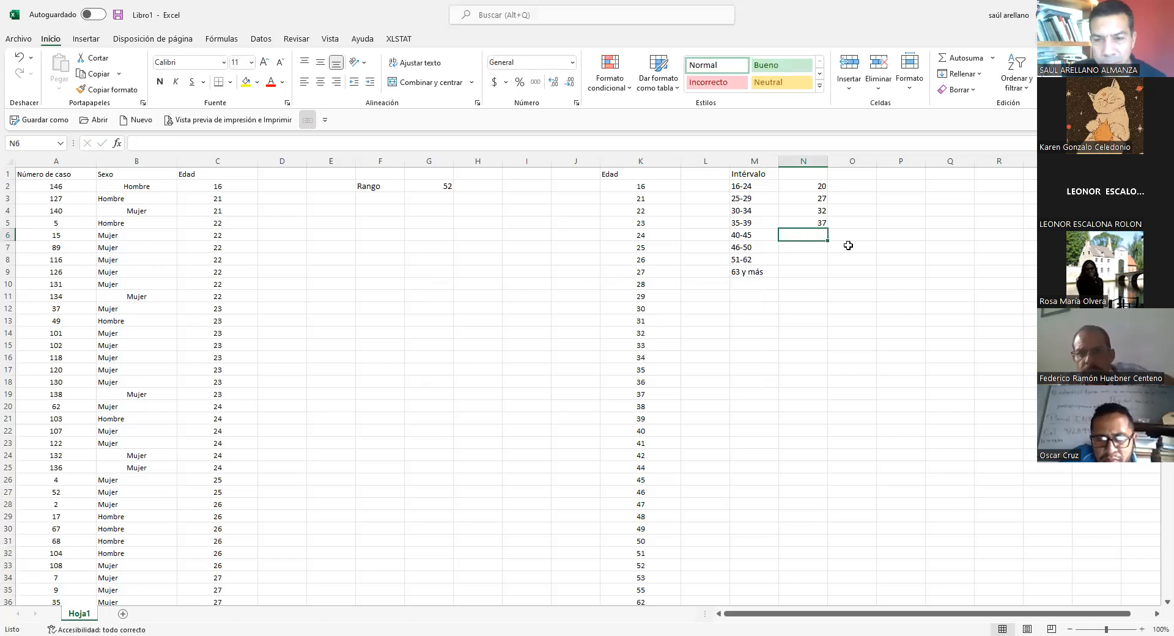
# Calculate the midpoint of the 40-45 interval in N6 with the formula =(40+45)/2.
pyautogui.write('(40')
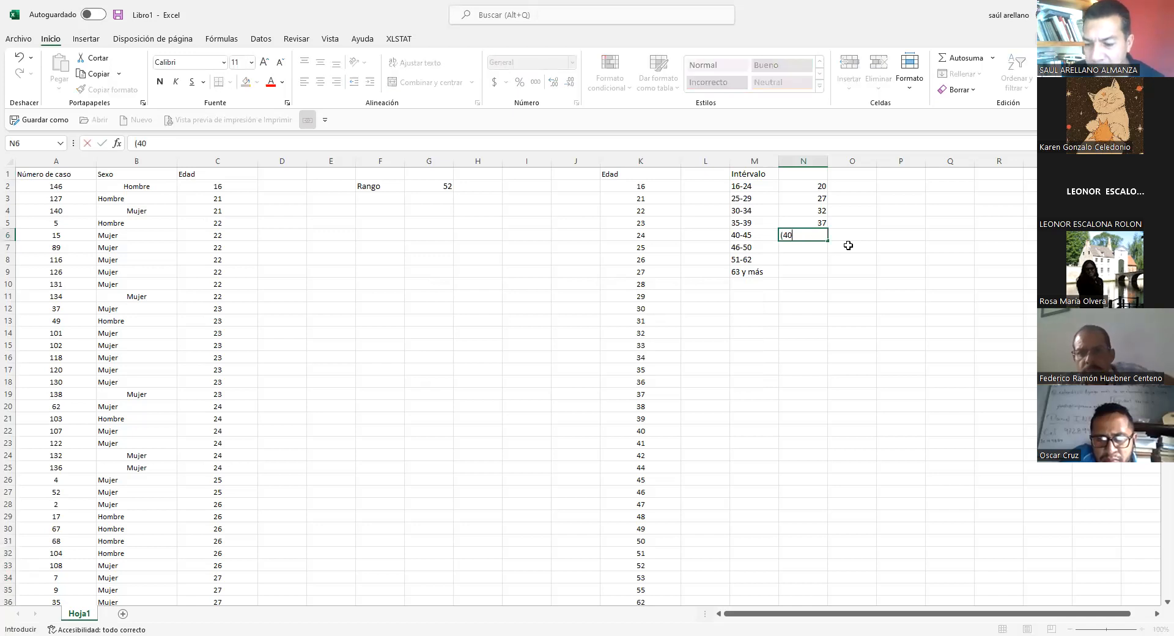
pyautogui.write('+45)/2')
pyautogui.press('Return')
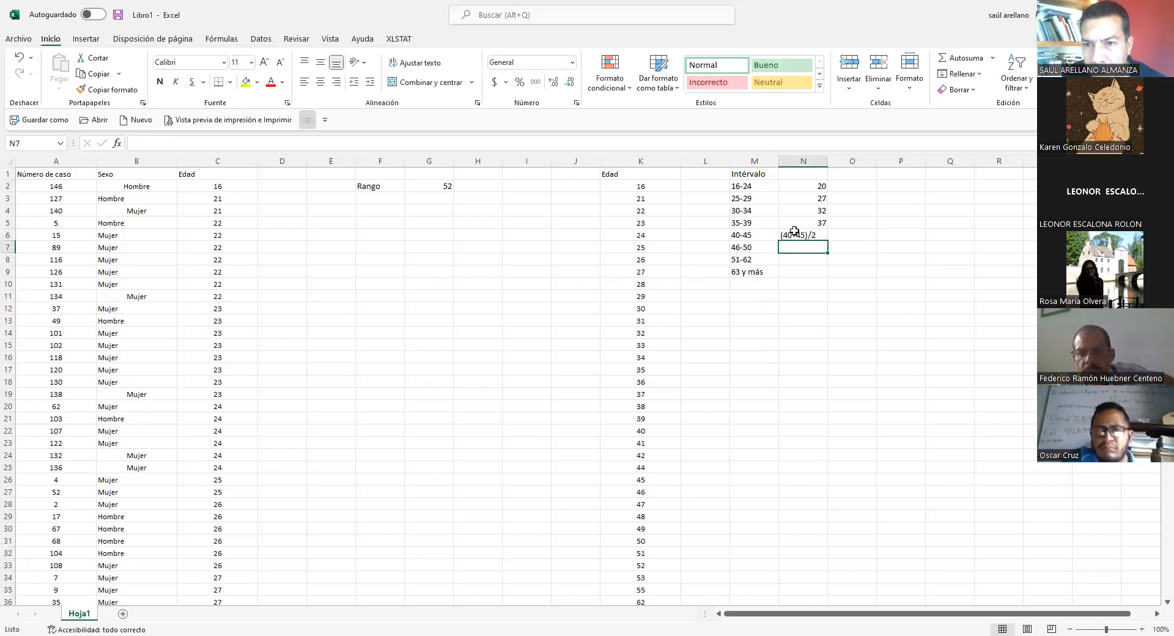
pyautogui.press('Up')
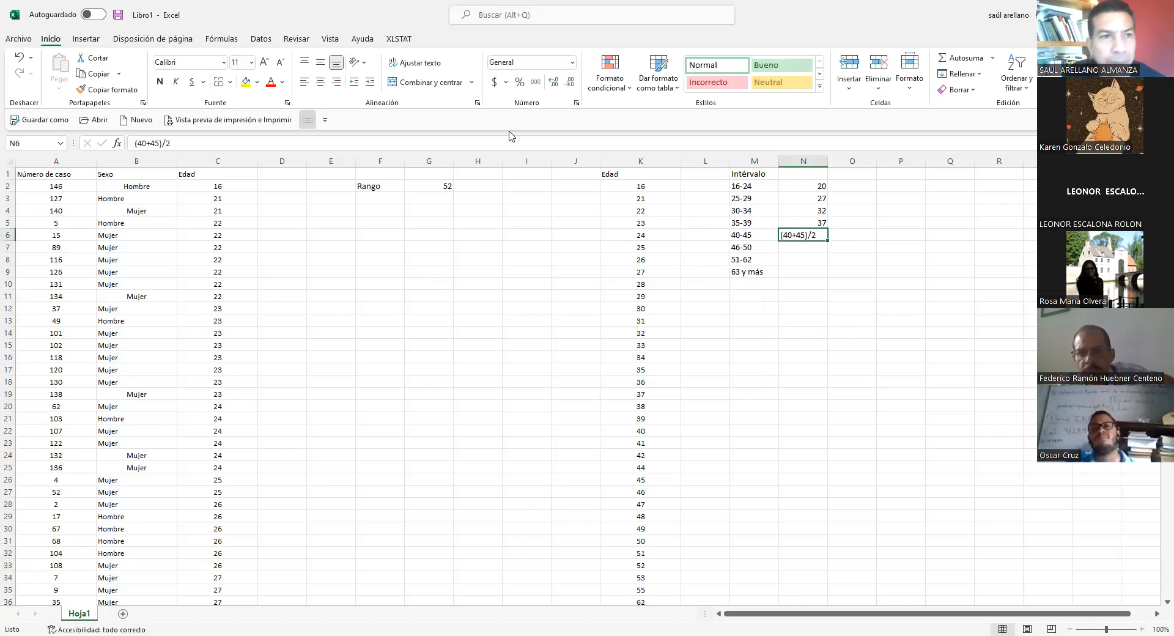
pyautogui.click(136, 143)
pyautogui.write('=')
pyautogui.press('Return')
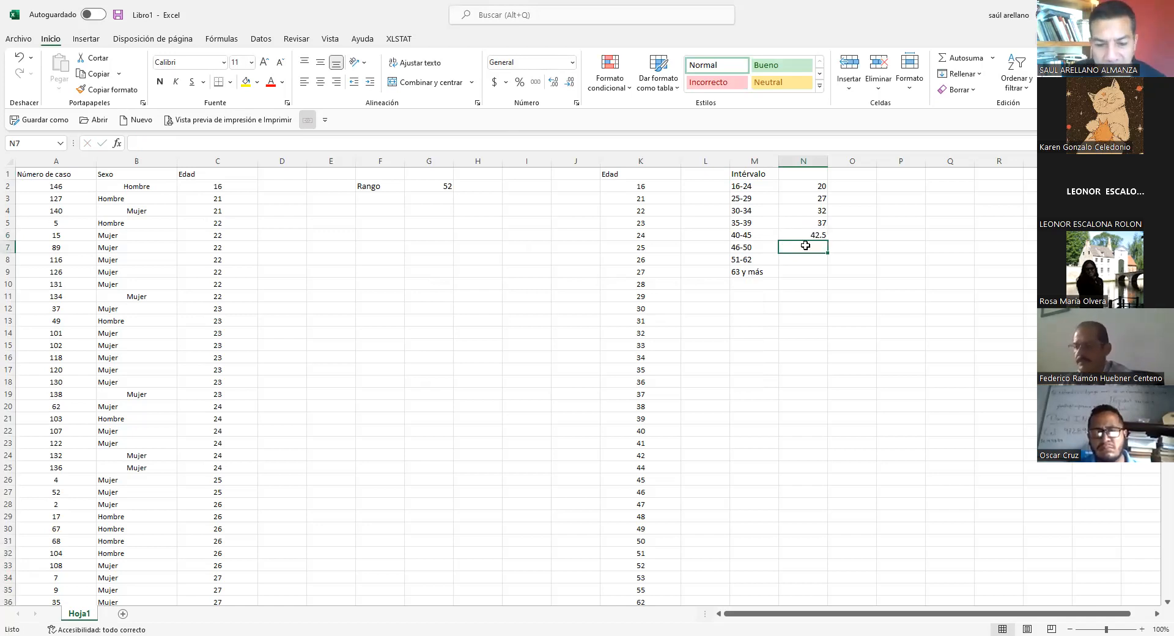
# Calculate the midpoint of the 46-50 interval in N7 with the formula =(46+50)/2.
pyautogui.write('=(4')
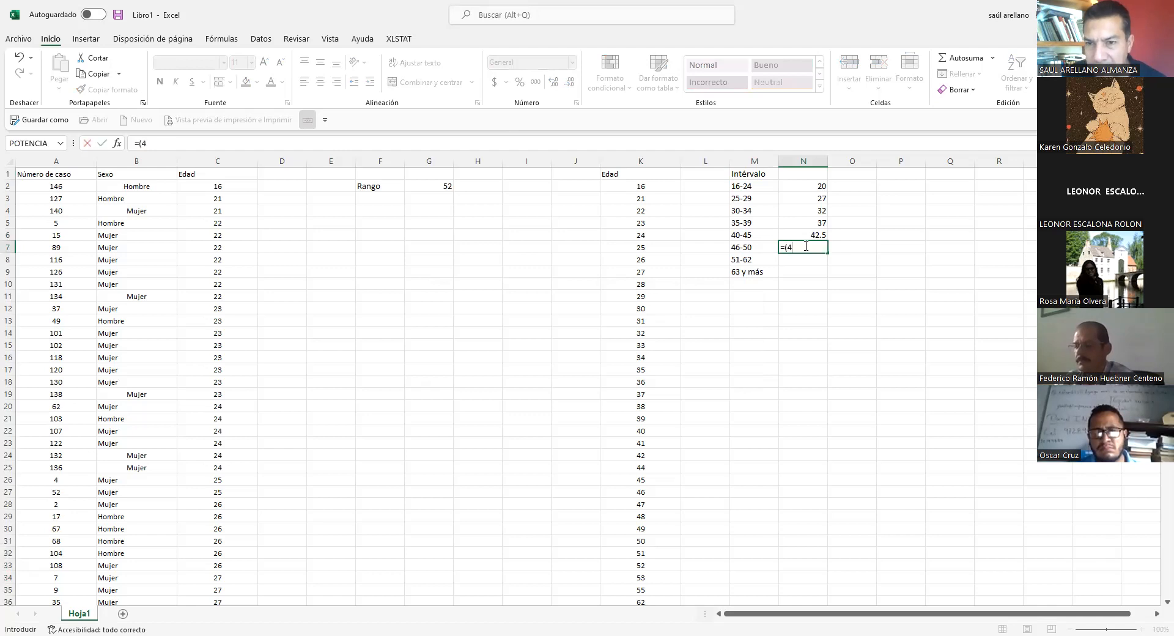
pyautogui.write('6+50')
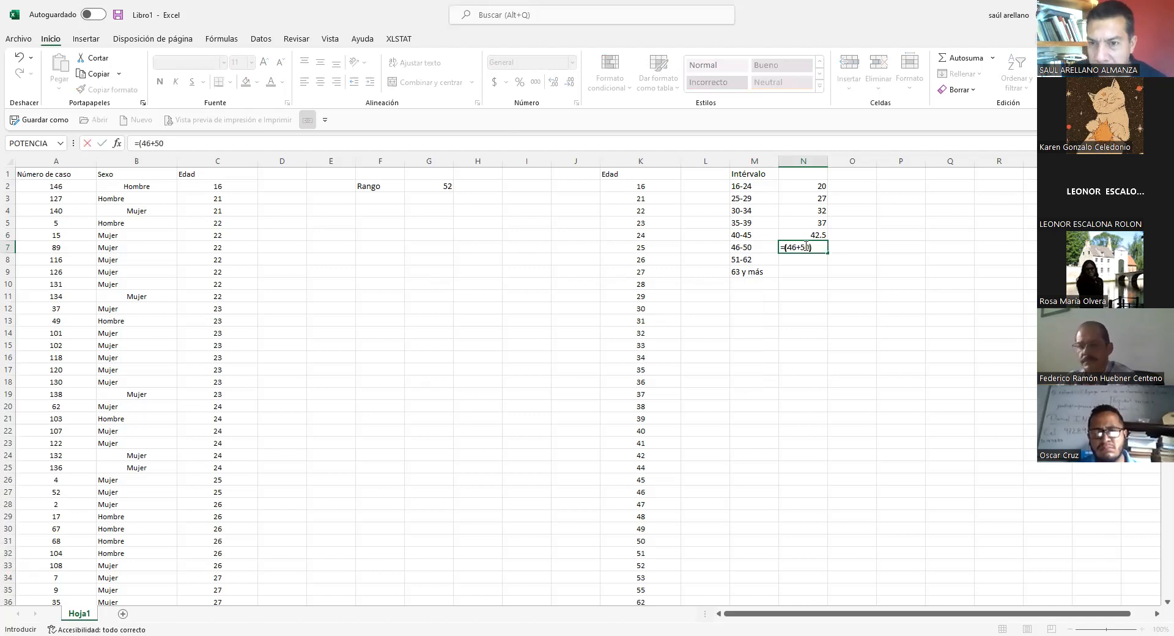
pyautogui.write(')/2')
pyautogui.press('Return')
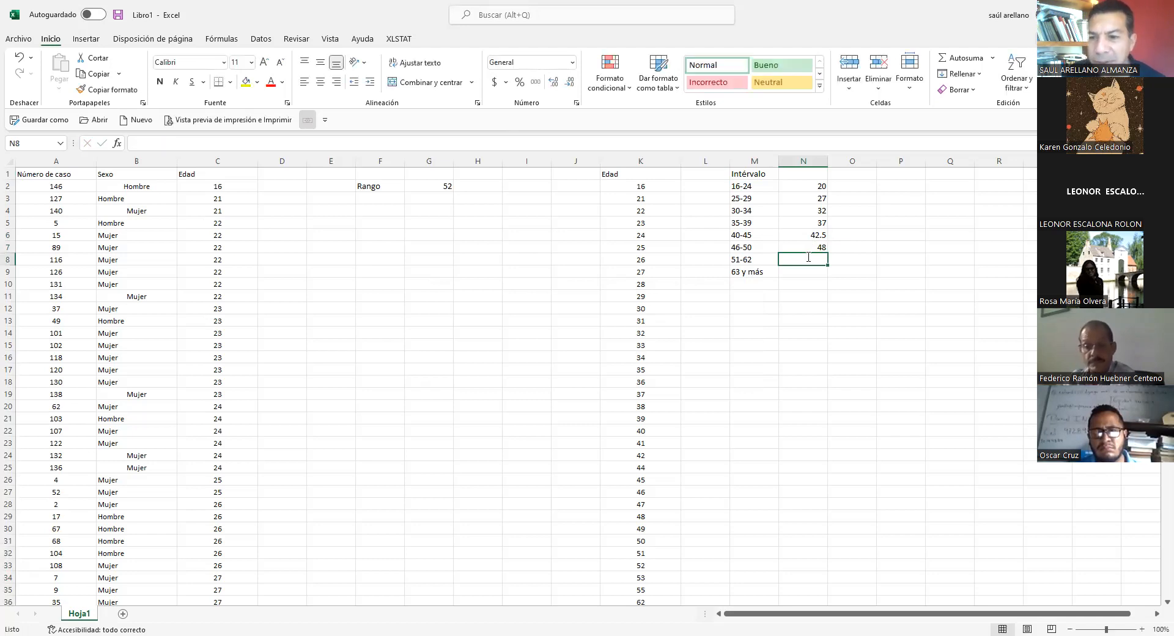
pyautogui.write('=(')
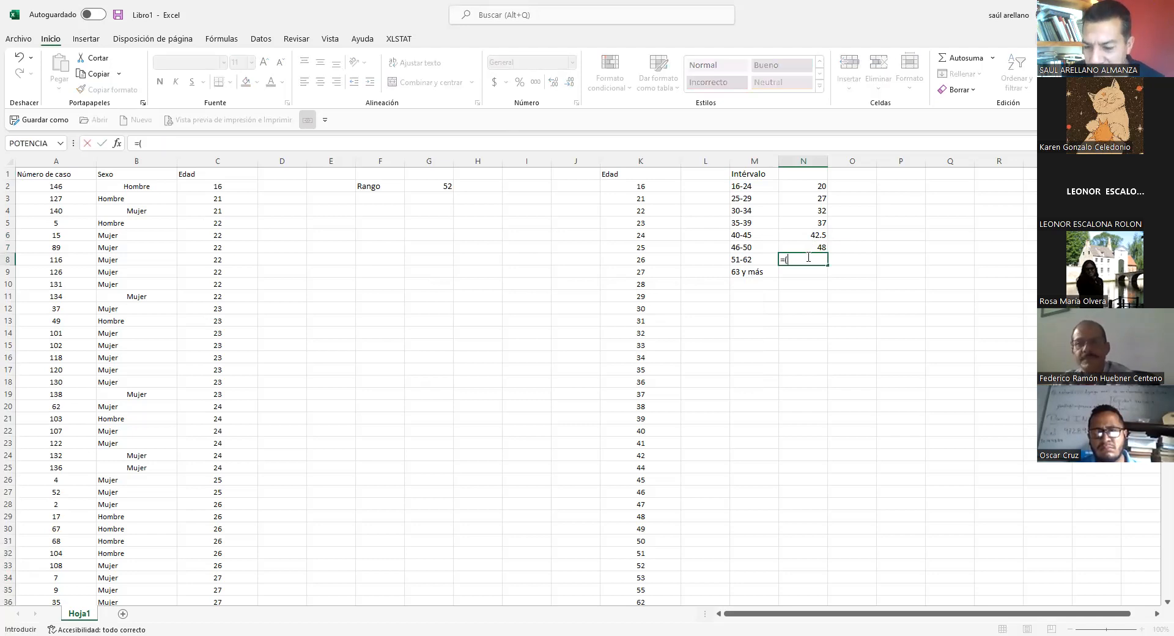
pyautogui.write('51+62')
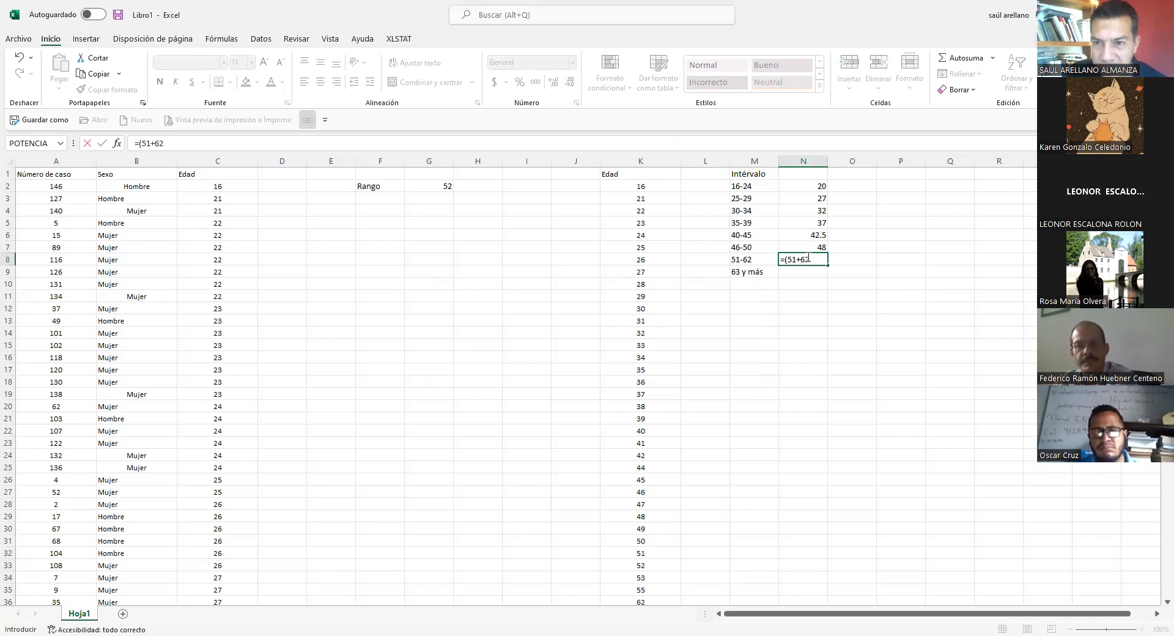
pyautogui.press('Return')
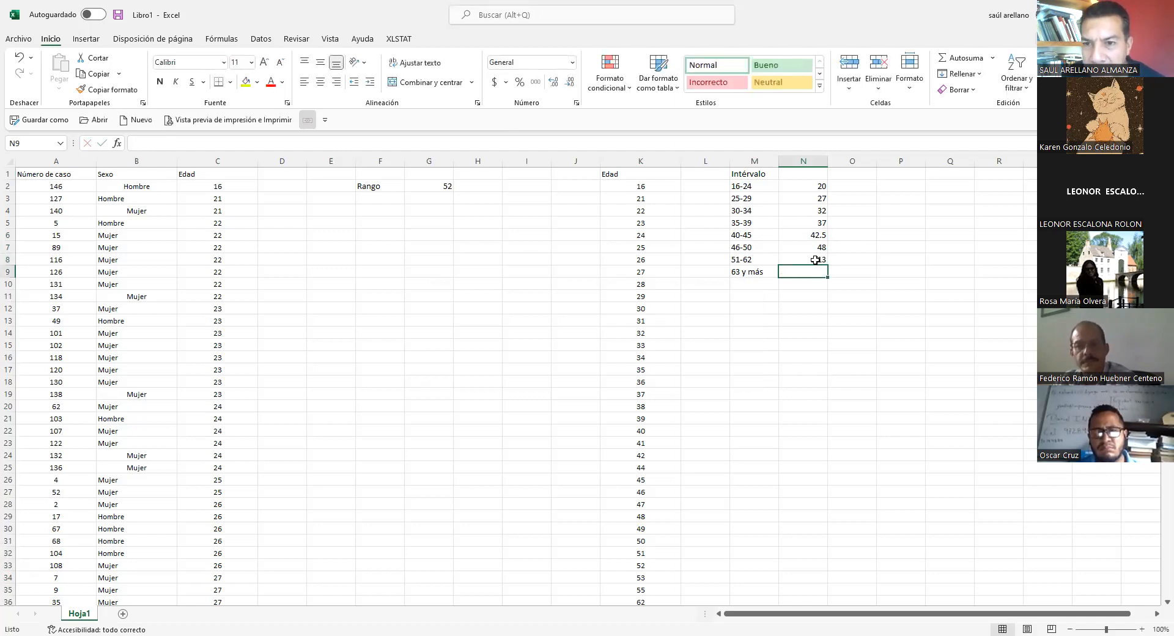
pyautogui.click(815, 260)
pyautogui.press('Delete')
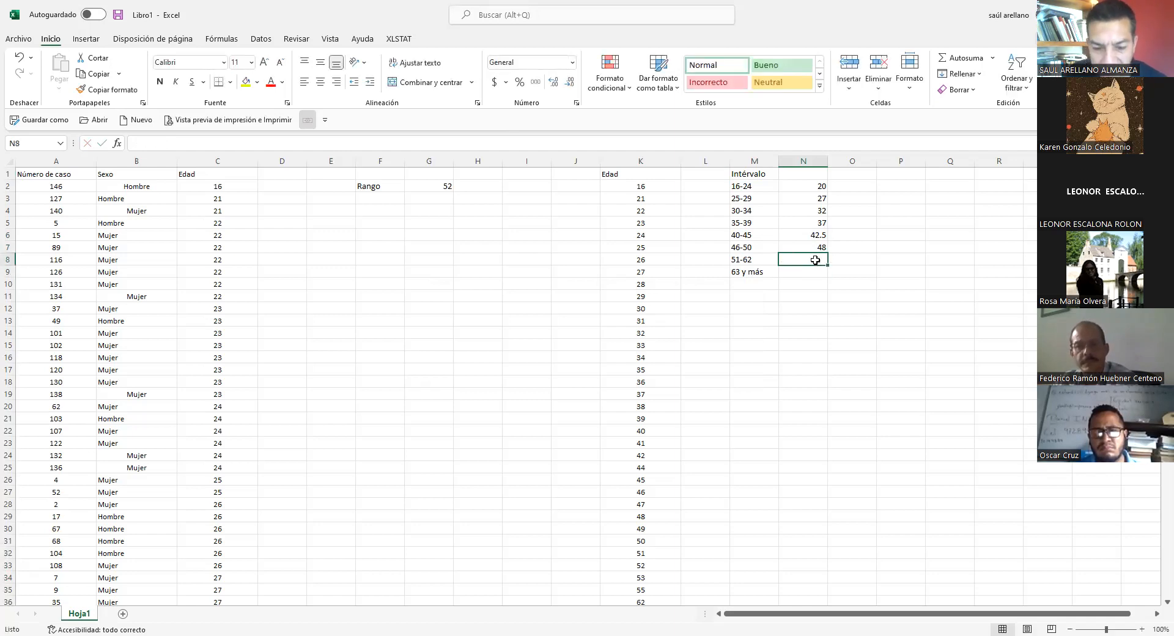
# Calculate the midpoint of the 51-62 interval in N8 with the formula =(51+62)/2.
pyautogui.write('=(')
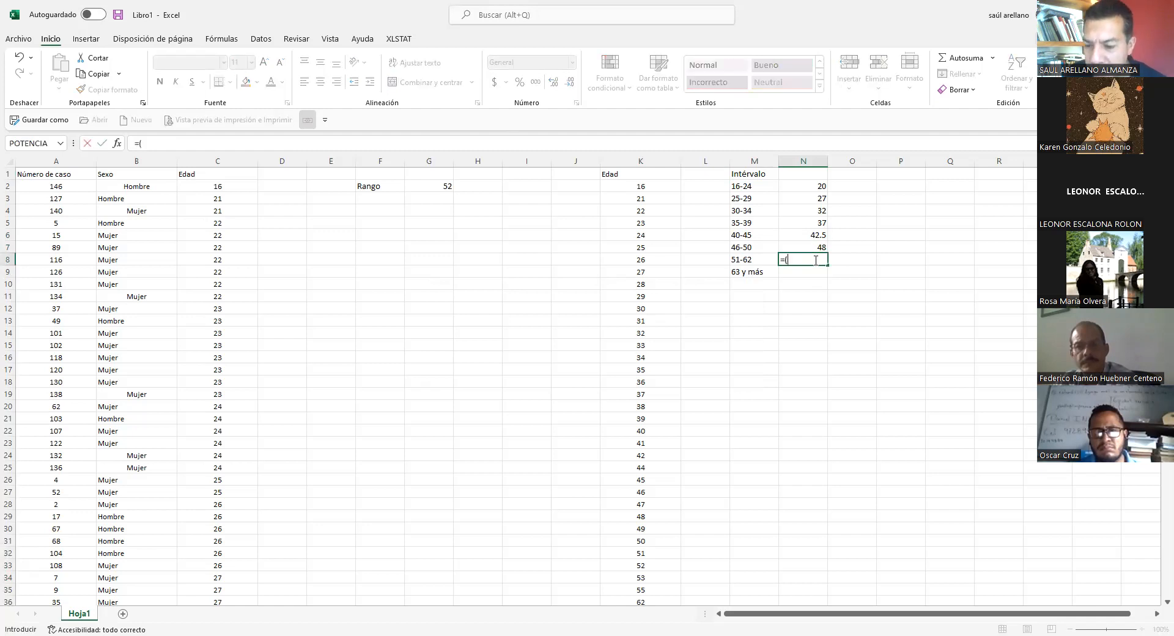
pyautogui.write('51+')
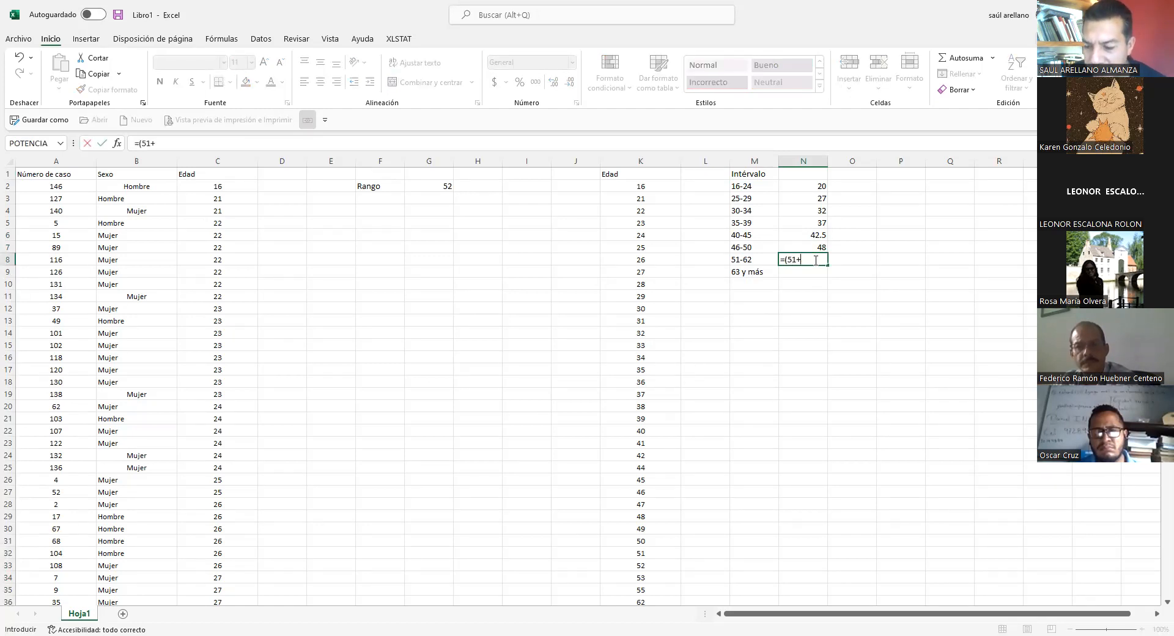
pyautogui.write('62)/2')
pyautogui.press('Return')
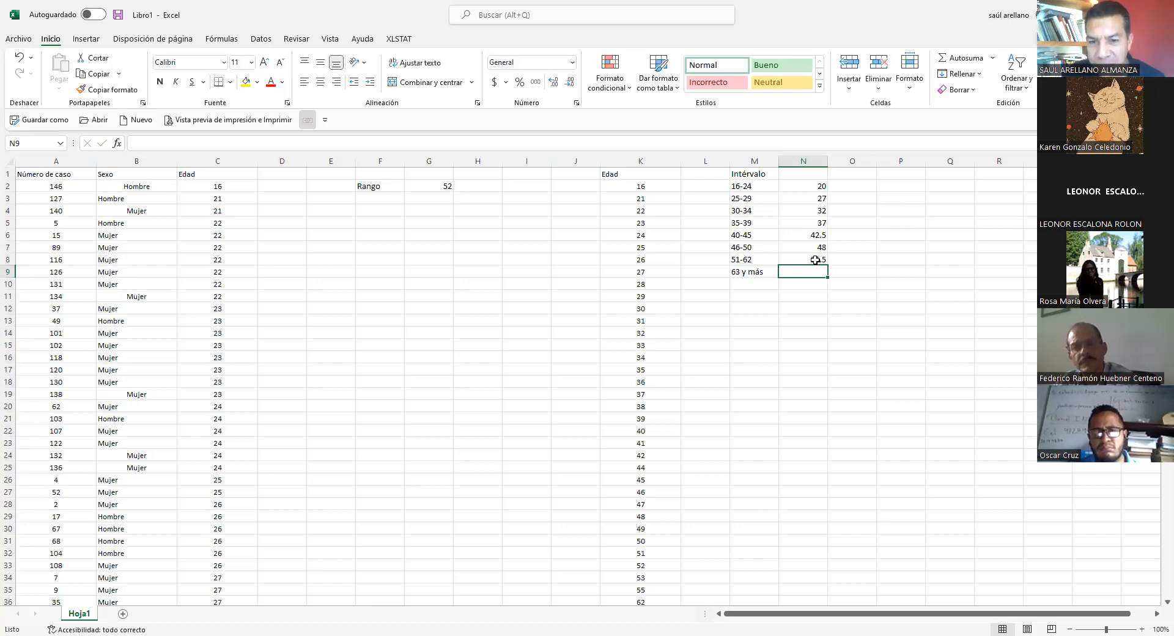
# Calculate the midpoint of the 63 y más interval in N9 with =(63+68)/2, using the highest listed age as upper limit.
pyautogui.scroll(-3, 743, 275)
pyautogui.scroll(1, 743, 274)
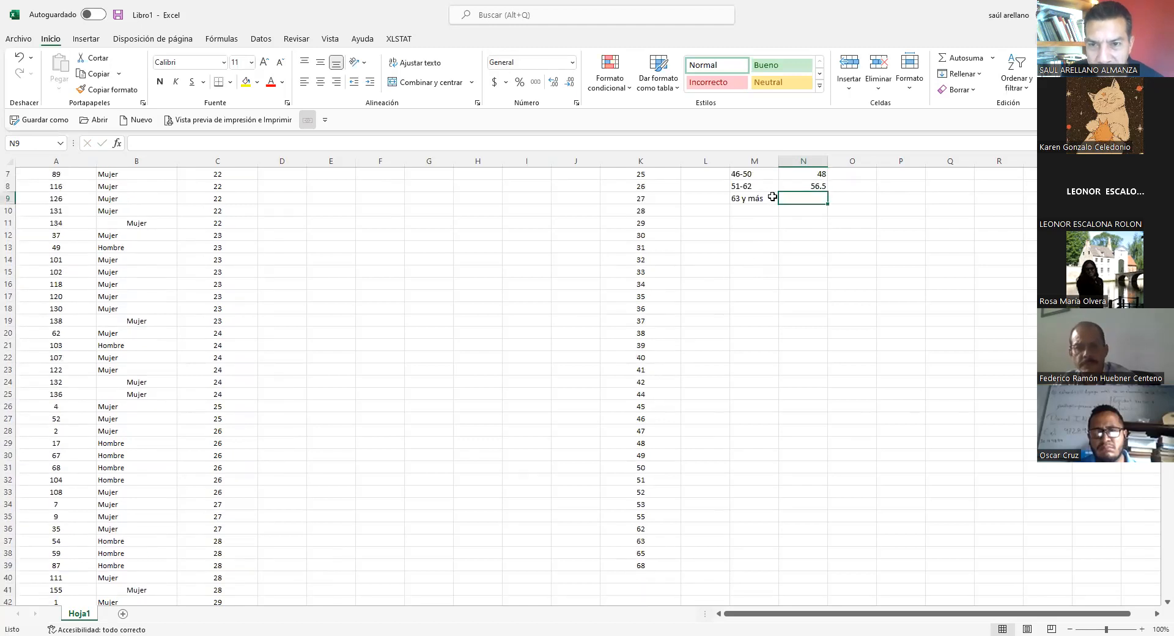
pyautogui.doubleClick(764, 198)
pyautogui.moveTo(765, 198); pyautogui.dragTo(743, 198)
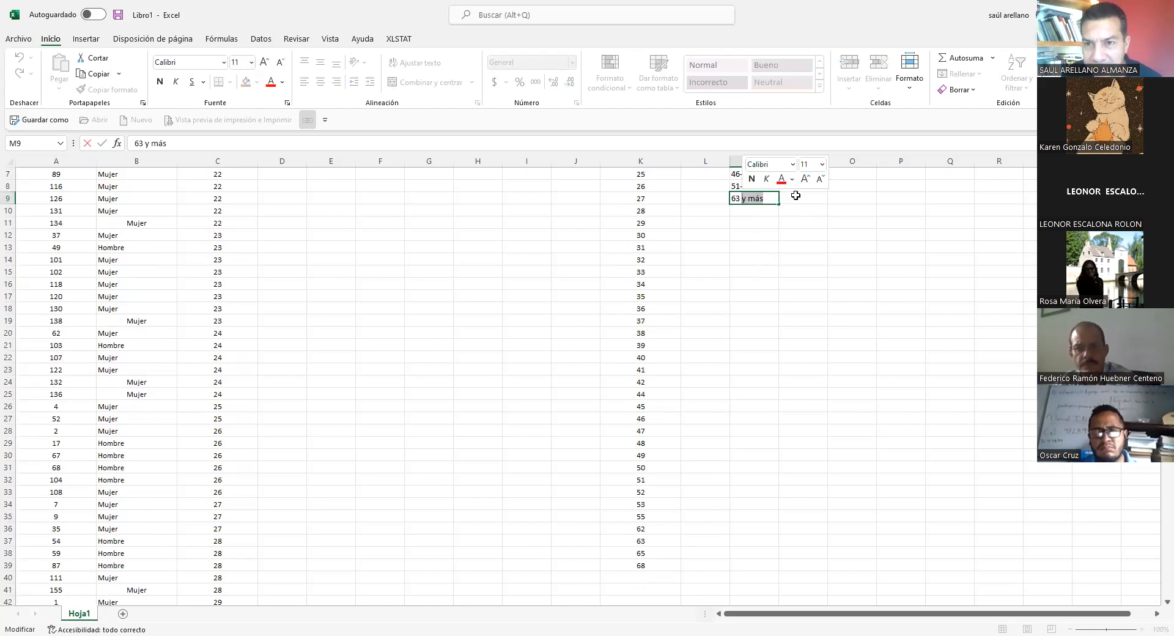
pyautogui.click(796, 196)
pyautogui.write('=(')
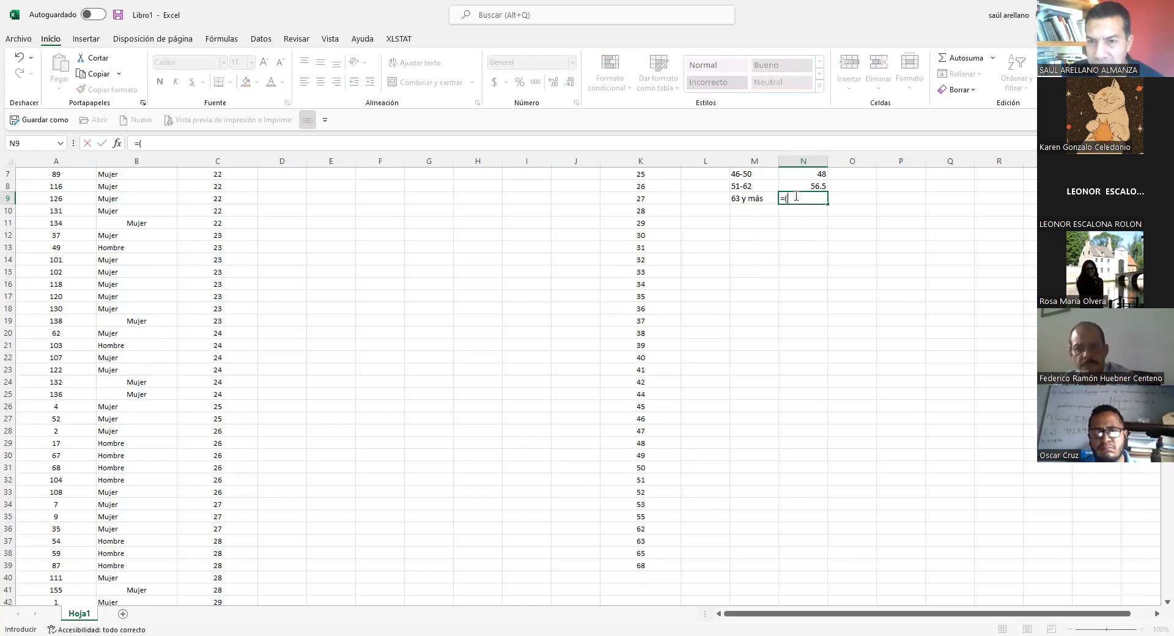
pyautogui.write('63+68)/')
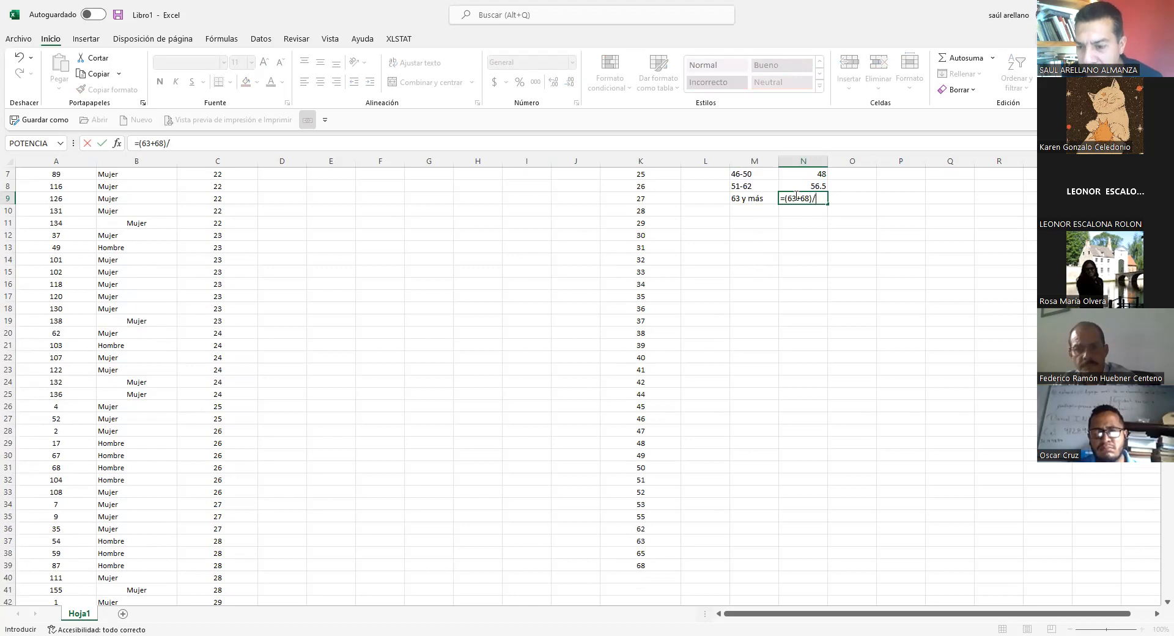
pyautogui.write('2')
pyautogui.press('Return')
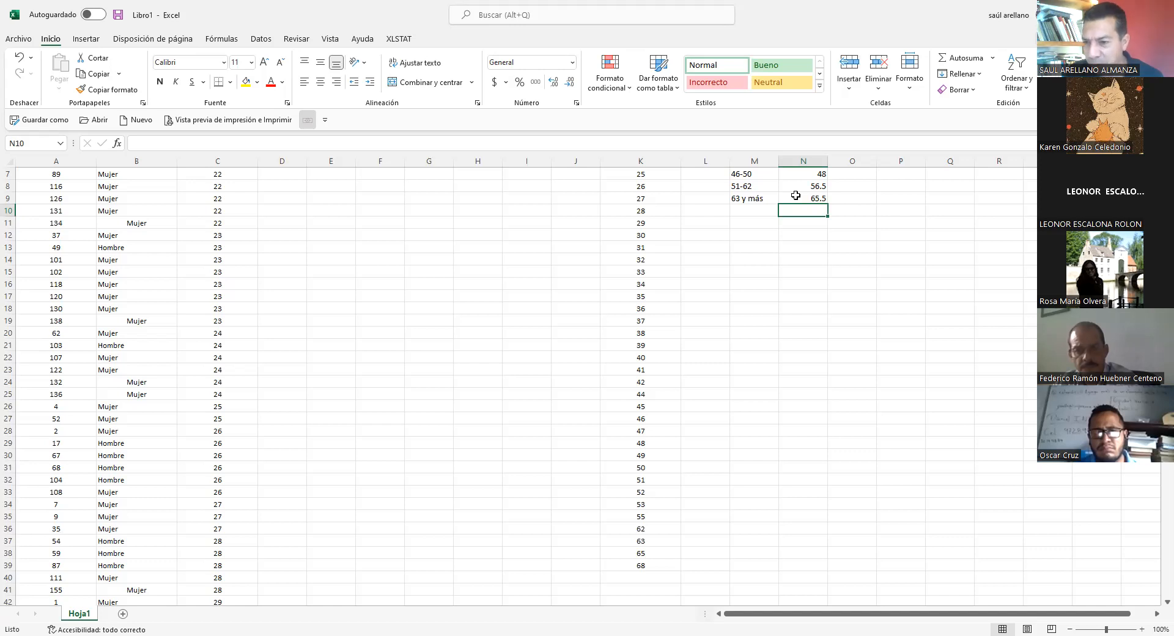
# Enter the heading Marca de Clase in N1 above the interval midpoints.
pyautogui.click(790, 226)
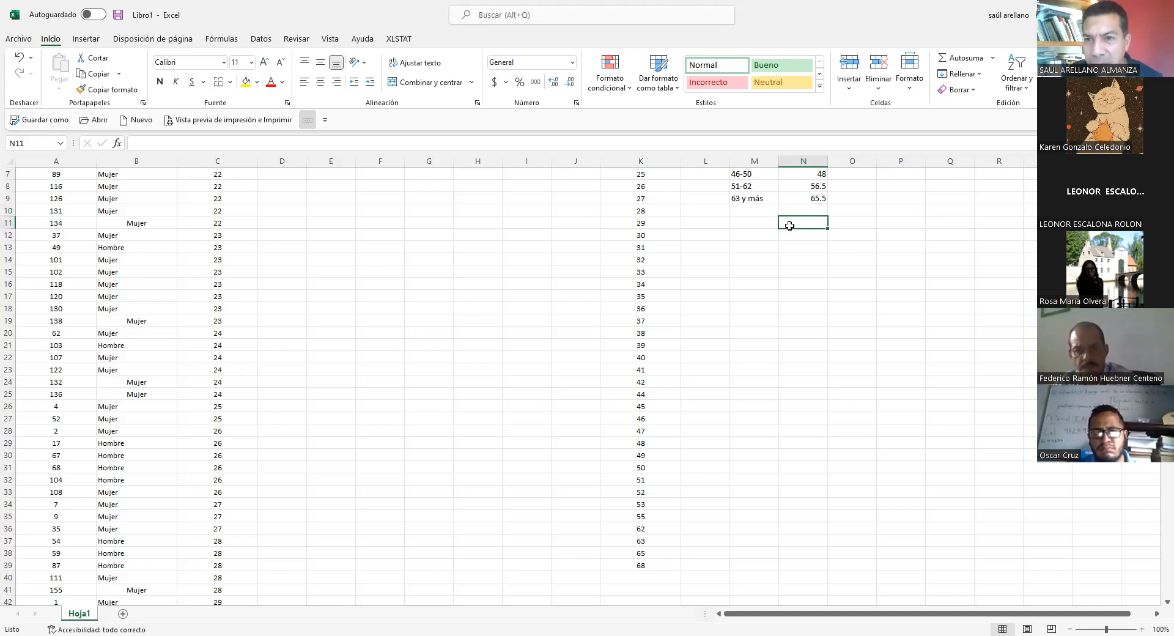
pyautogui.scroll(2, 789, 225)
pyautogui.click(810, 175)
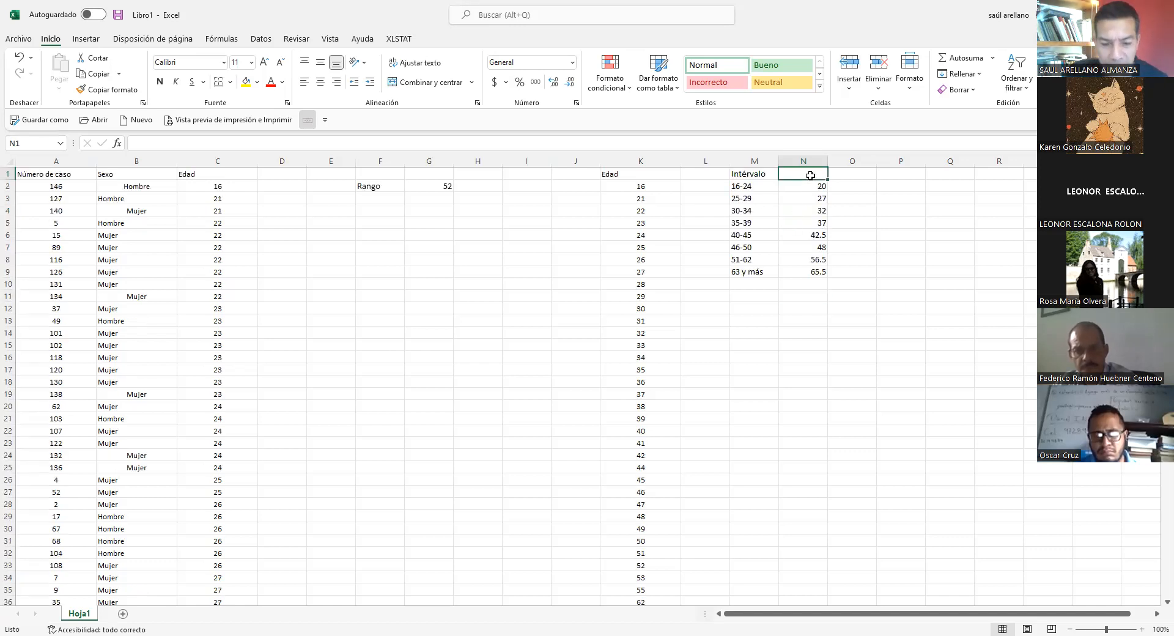
pyautogui.write('Marca de Clase')
pyautogui.press('Return')
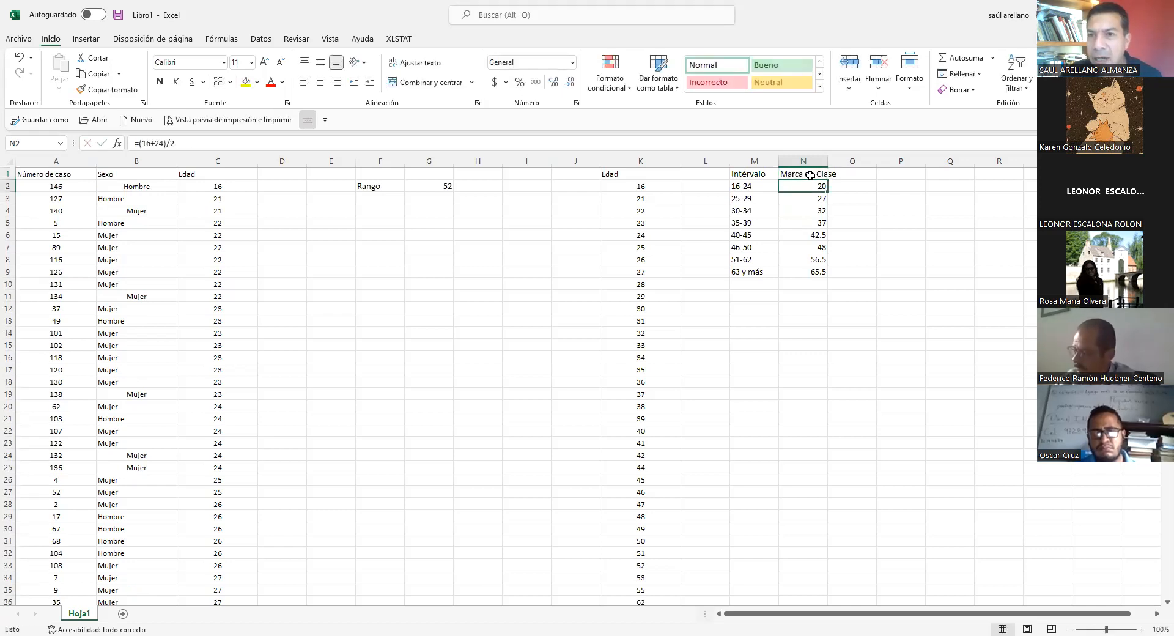
pyautogui.press('Right')
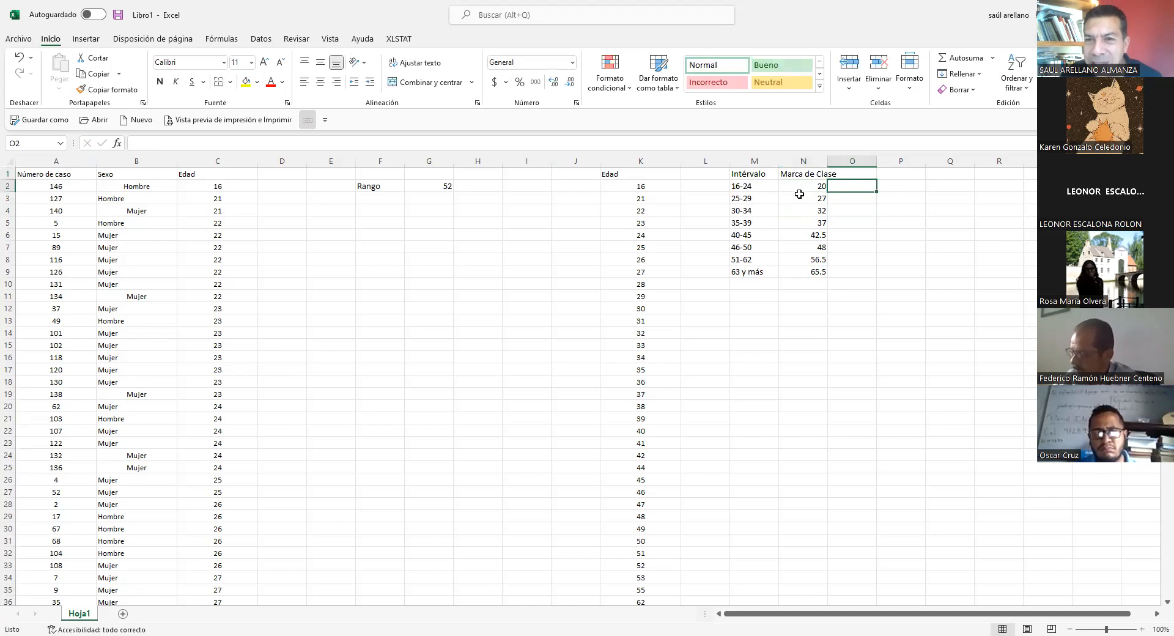
# Check the average of the distinct ages from K2 down and enter 39.5 in M11.
pyautogui.click(434, 334)
pyautogui.click(652, 185)
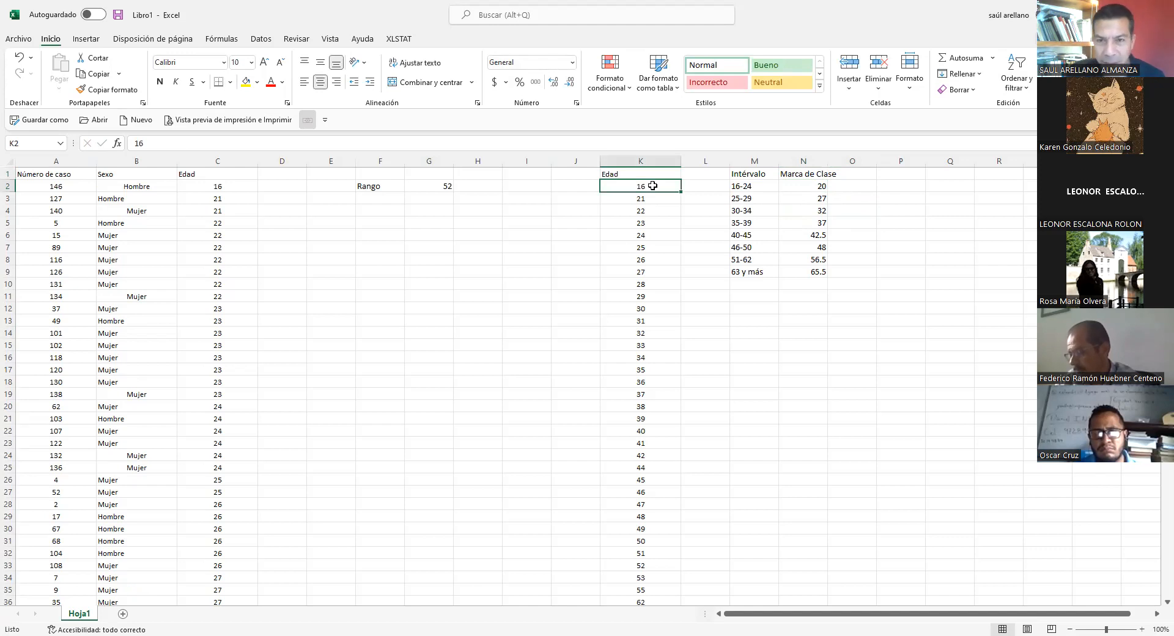
pyautogui.hotkey('ctrl', 'shift', 'Down')
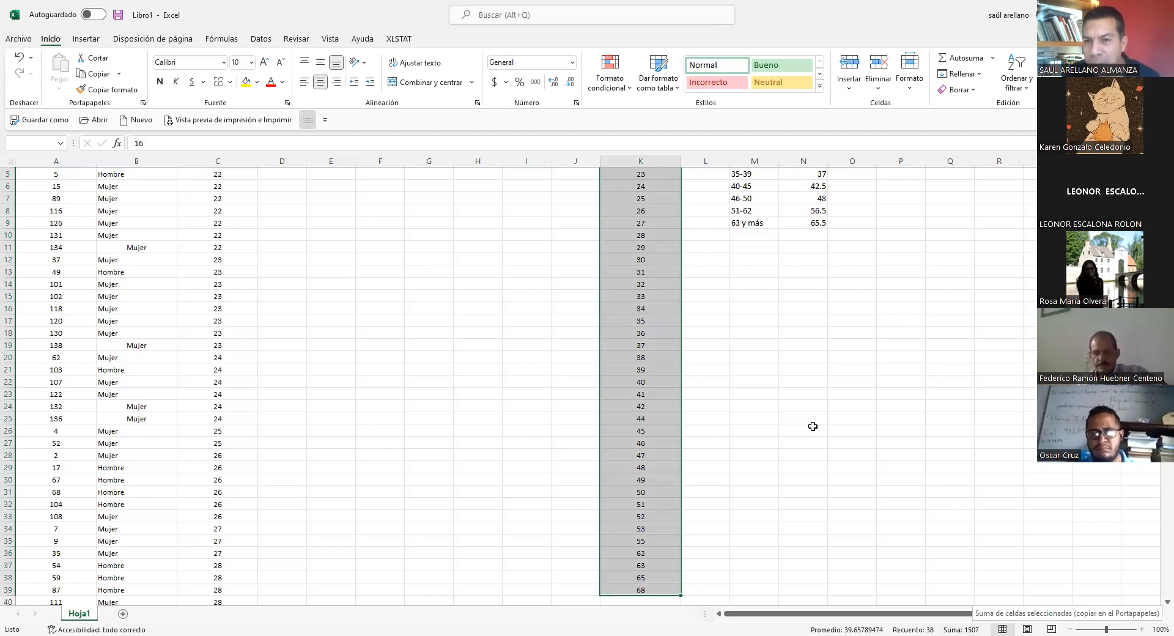
pyautogui.click(758, 246)
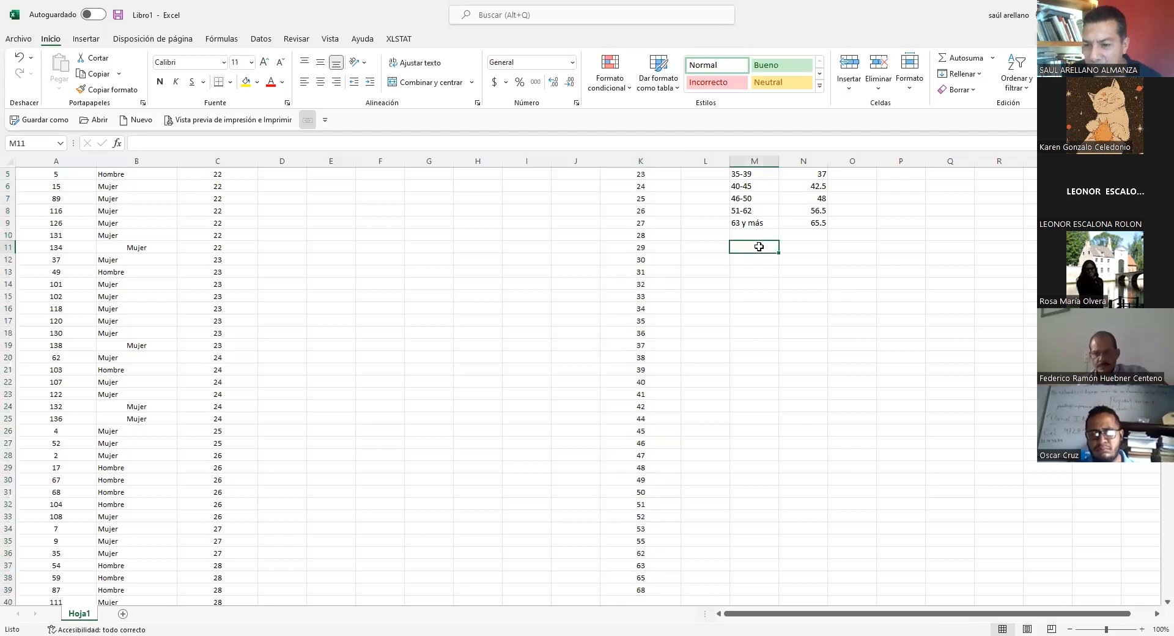
pyautogui.write('39.5')
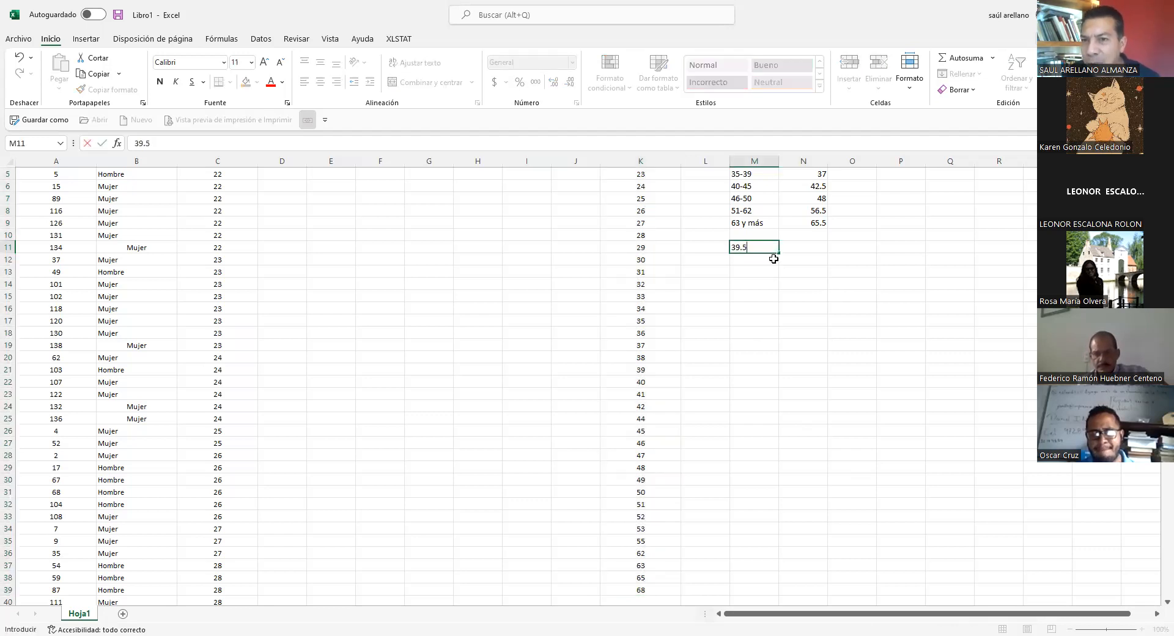
pyautogui.press('Return')
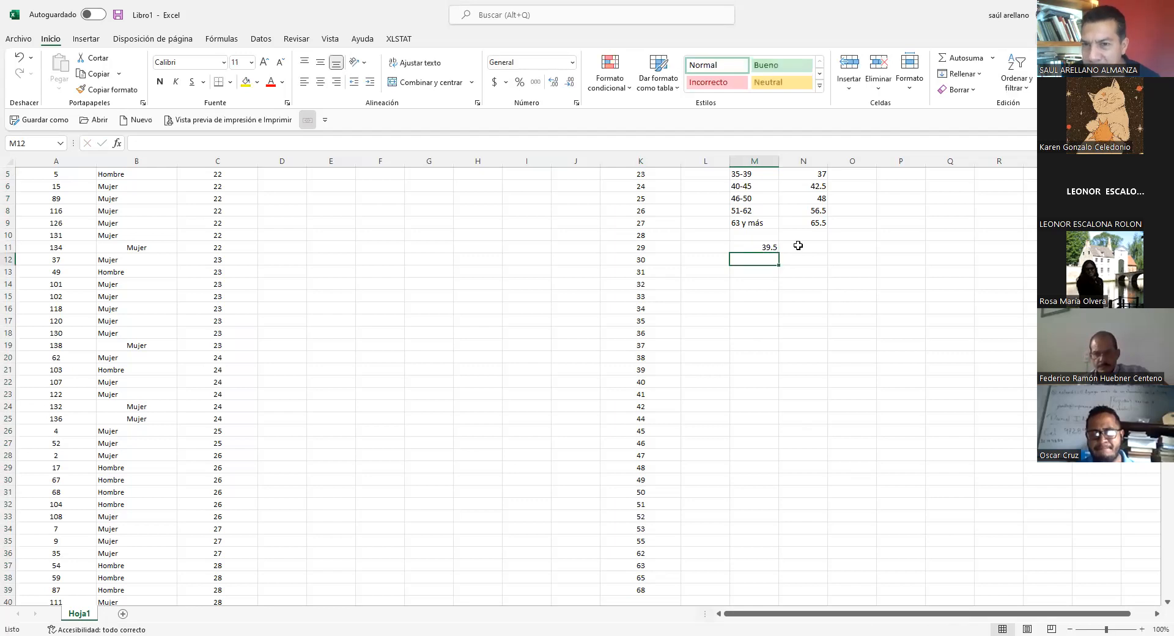
# Check the average of the class marks in N2:N9 and enter 41 in N11.
pyautogui.scroll(2, 799, 245)
pyautogui.click(814, 186)
pyautogui.moveTo(812, 272); pyautogui.dragTo(813, 263)
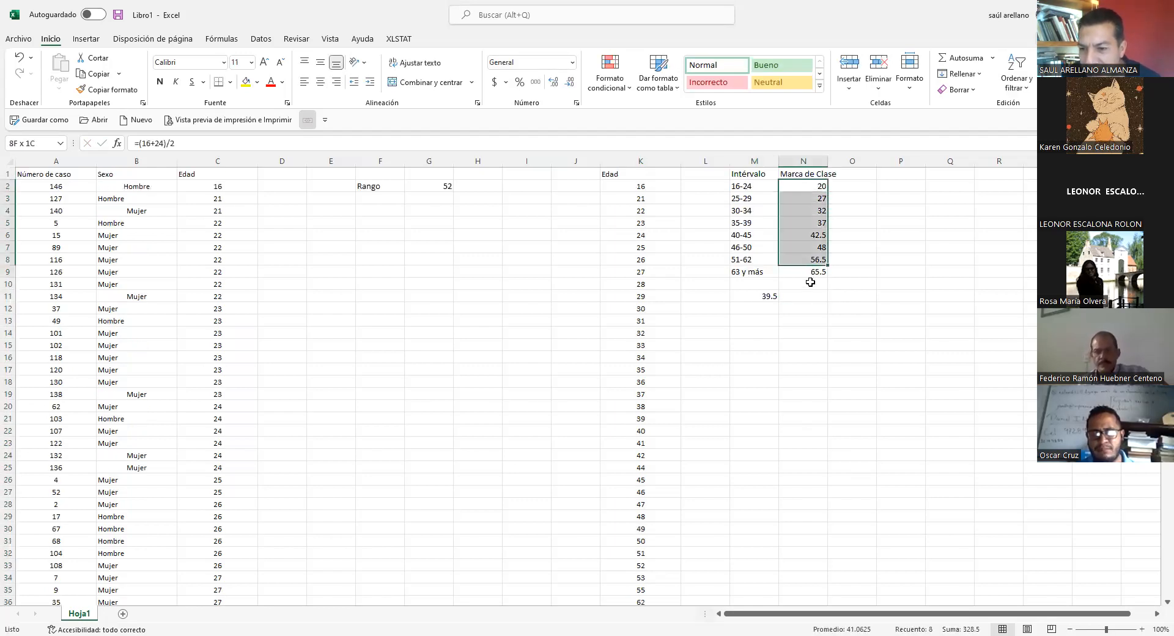
pyautogui.moveTo(809, 308); pyautogui.dragTo(812, 293)
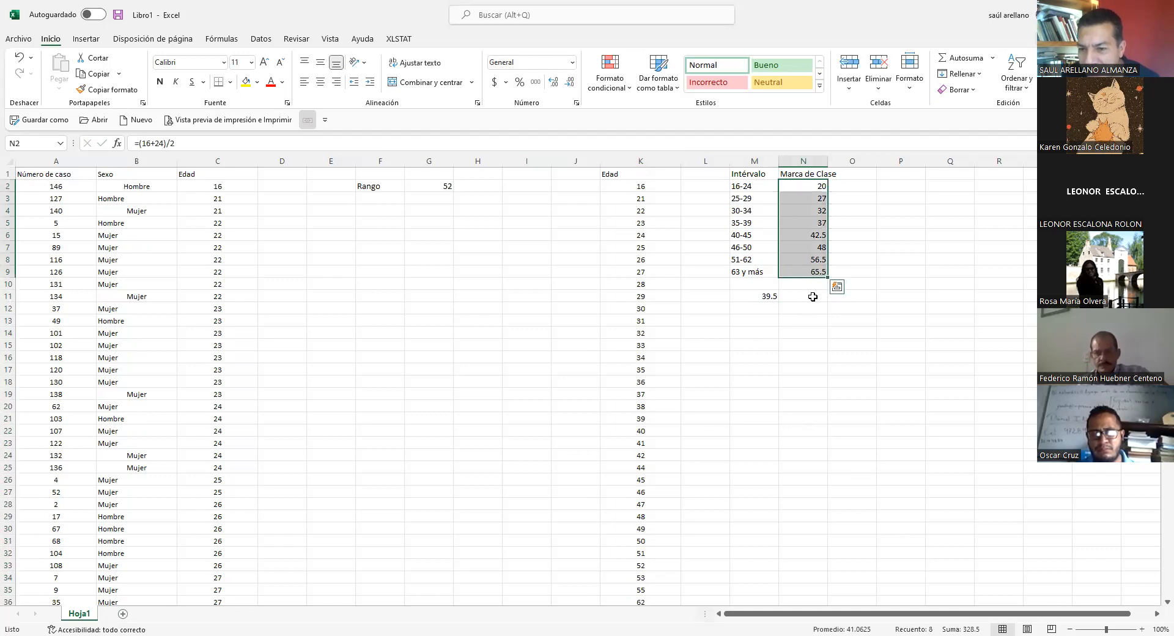
pyautogui.click(813, 297)
pyautogui.write('41')
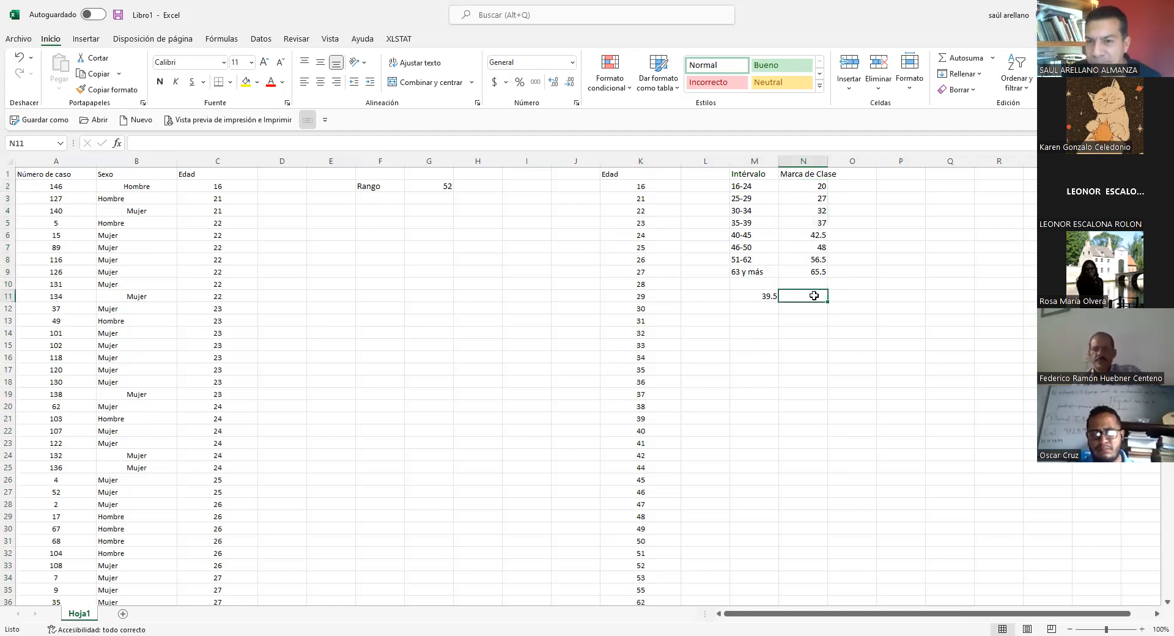
pyautogui.press('Return')
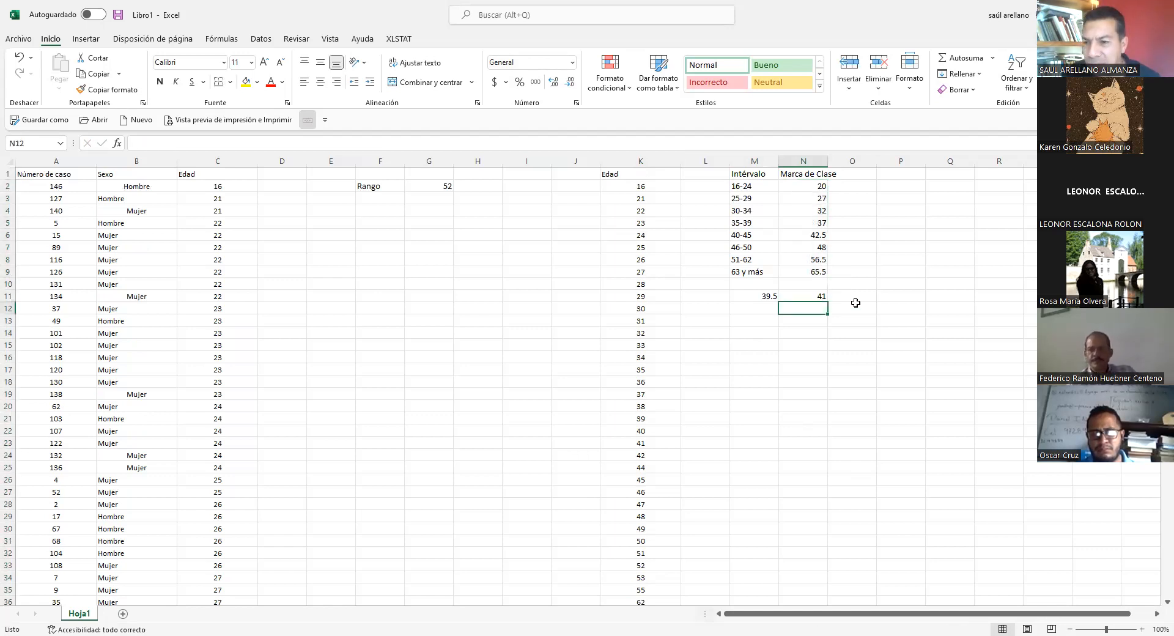
# Compare the averages in M11 and N11 with the distinct ages in column K and the class marks in N2:N9.
pyautogui.click(761, 297)
pyautogui.hotkey('shift', 'Right')
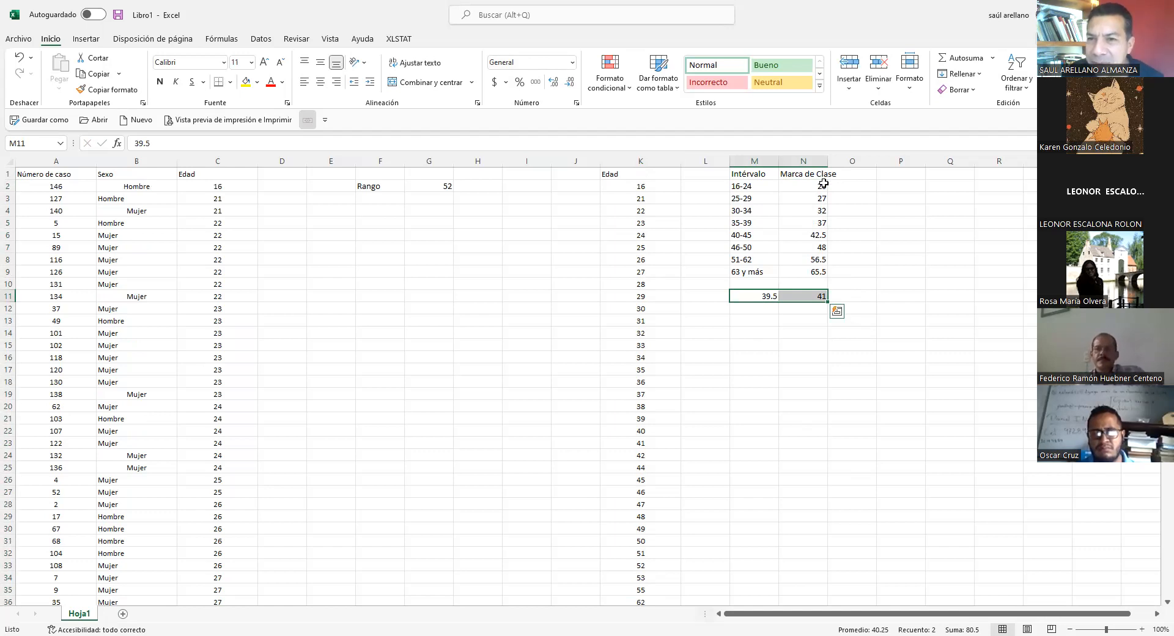
pyautogui.moveTo(824, 183); pyautogui.dragTo(816, 264)
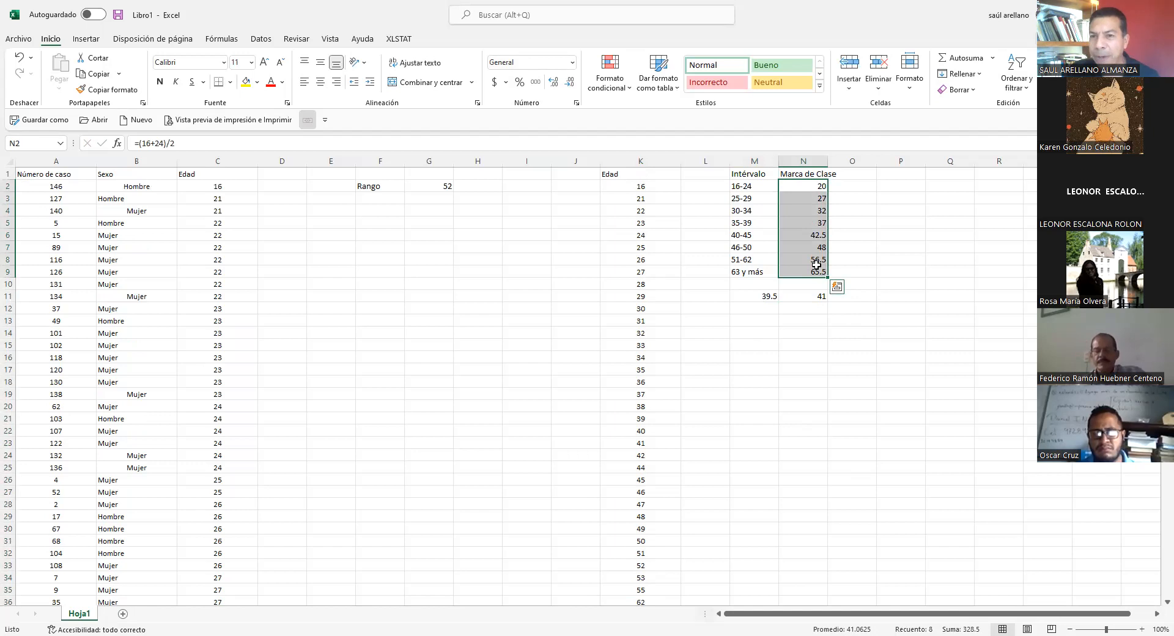
pyautogui.moveTo(760, 295); pyautogui.dragTo(791, 296)
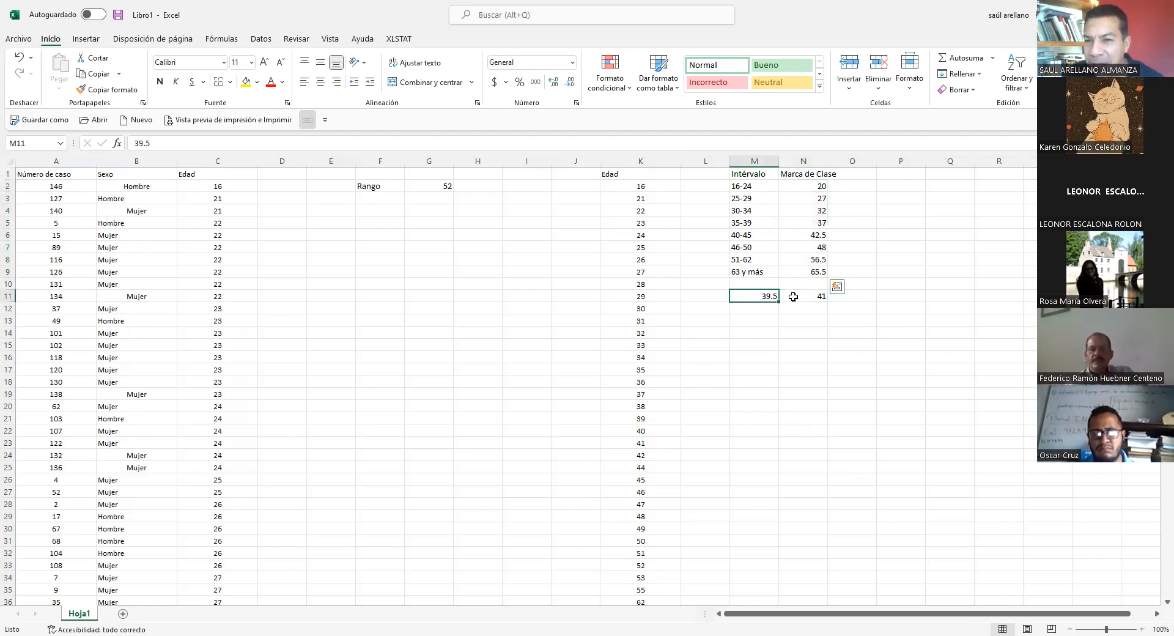
pyautogui.click(660, 187)
pyautogui.moveTo(662, 217); pyautogui.dragTo(652, 439)
pyautogui.click(765, 296)
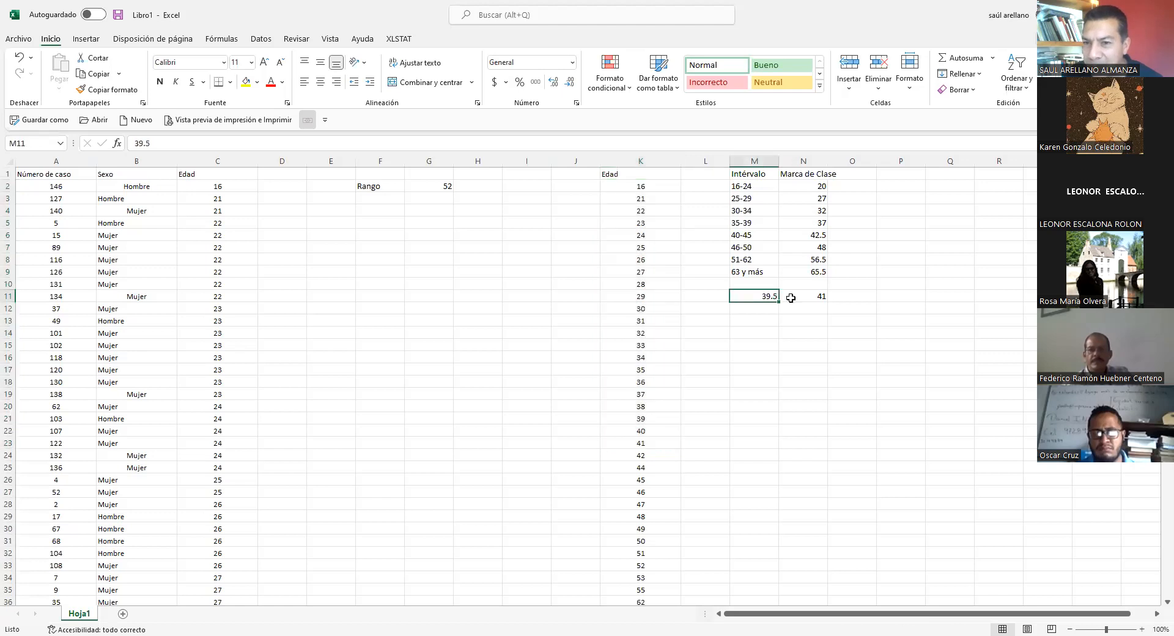
pyautogui.click(813, 296)
pyautogui.moveTo(817, 185); pyautogui.dragTo(819, 273)
# Format the class-mark average in N11 to show two decimal places.
pyautogui.click(818, 296)
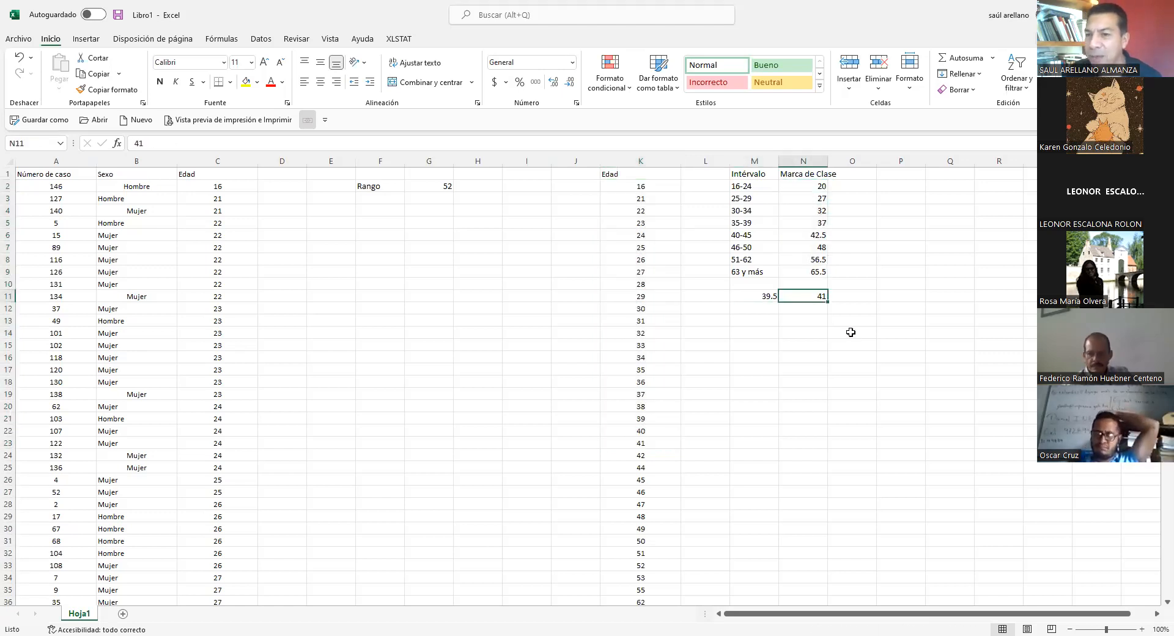
pyautogui.doubleClick(553, 83)
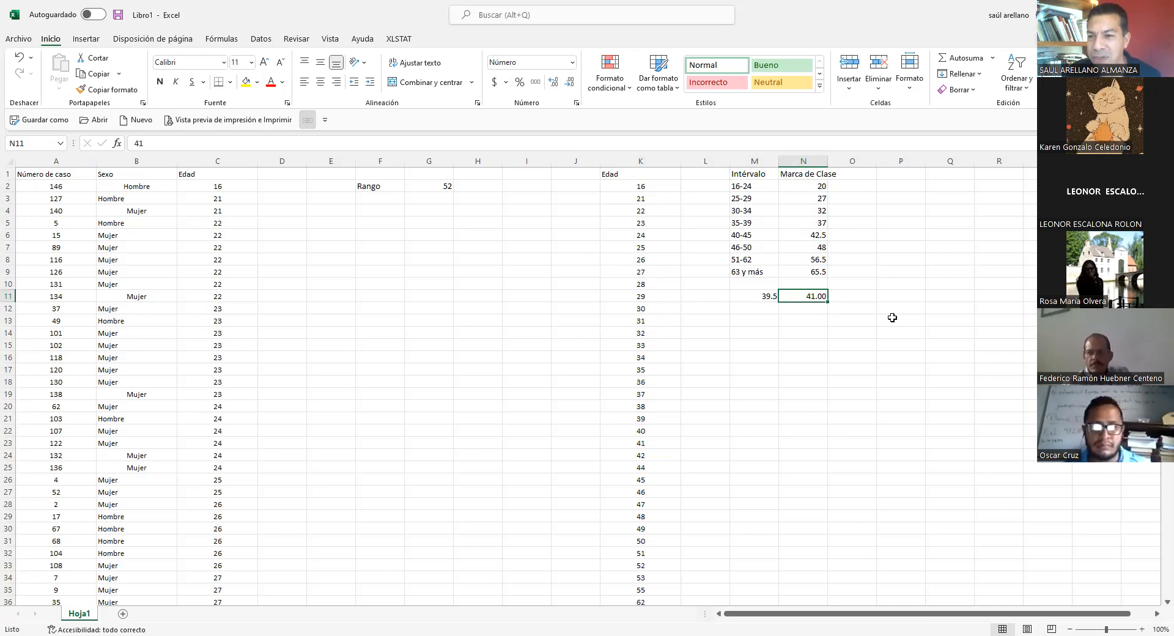
pyautogui.click(643, 191)
pyautogui.click(754, 294)
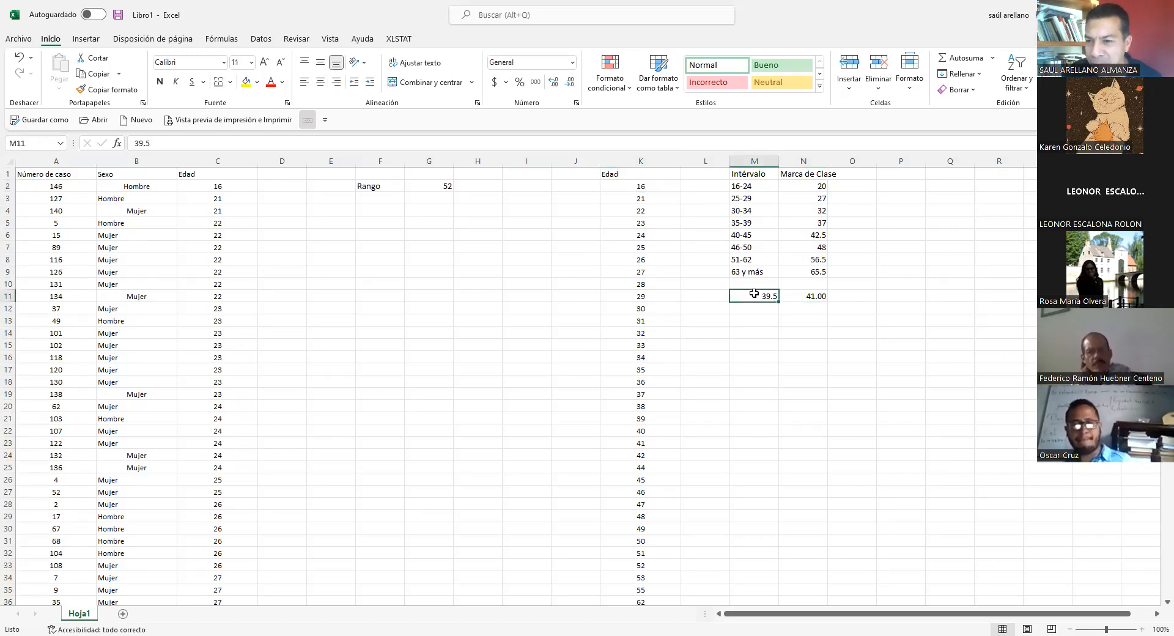
# Check the average of the class marks in N2:N9 against the value in N11.
pyautogui.click(814, 299)
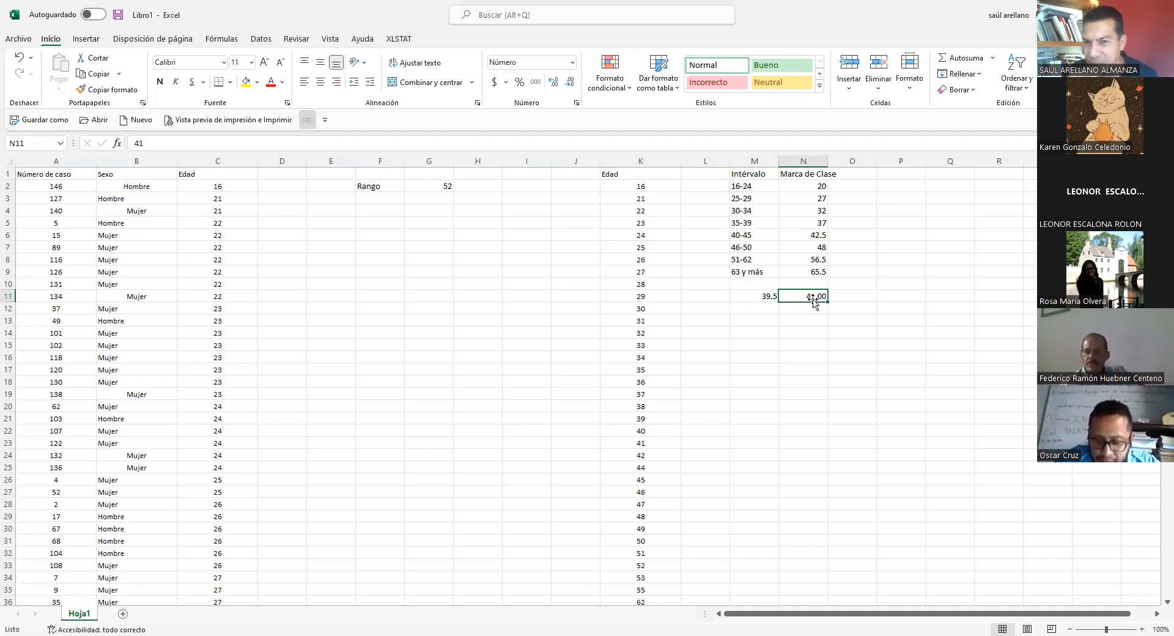
pyautogui.click(819, 185)
pyautogui.moveTo(814, 211); pyautogui.dragTo(813, 271)
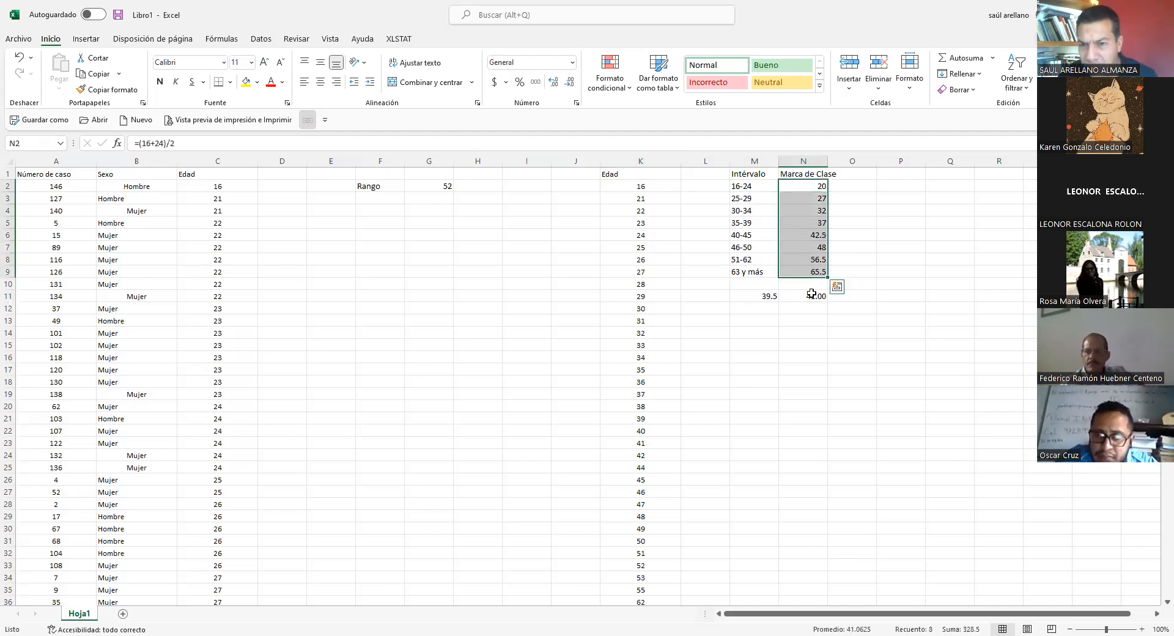
pyautogui.click(815, 297)
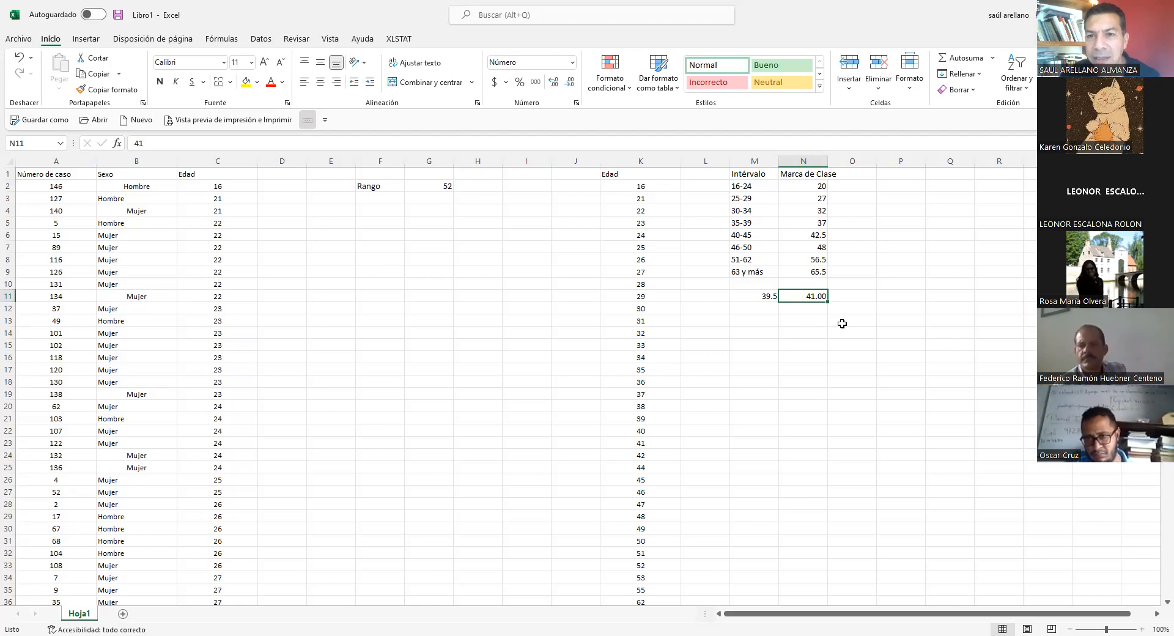
# Clear the Intérvalo heading in M1.
pyautogui.click(780, 261)
pyautogui.click(763, 177)
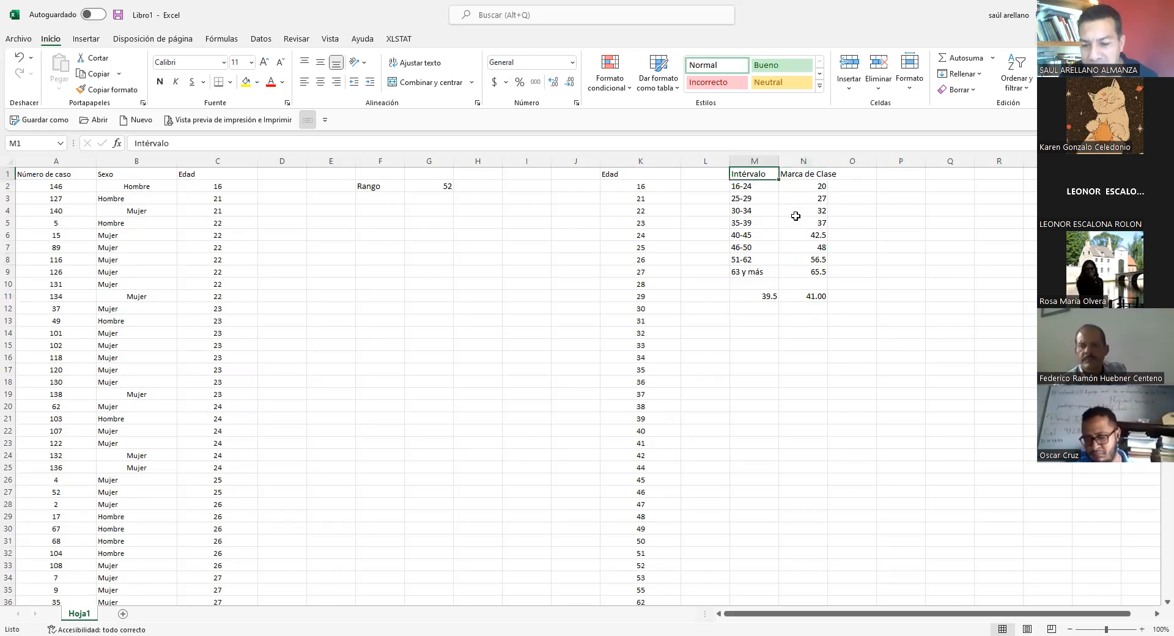
pyautogui.press('Delete')
pyautogui.click(776, 225)
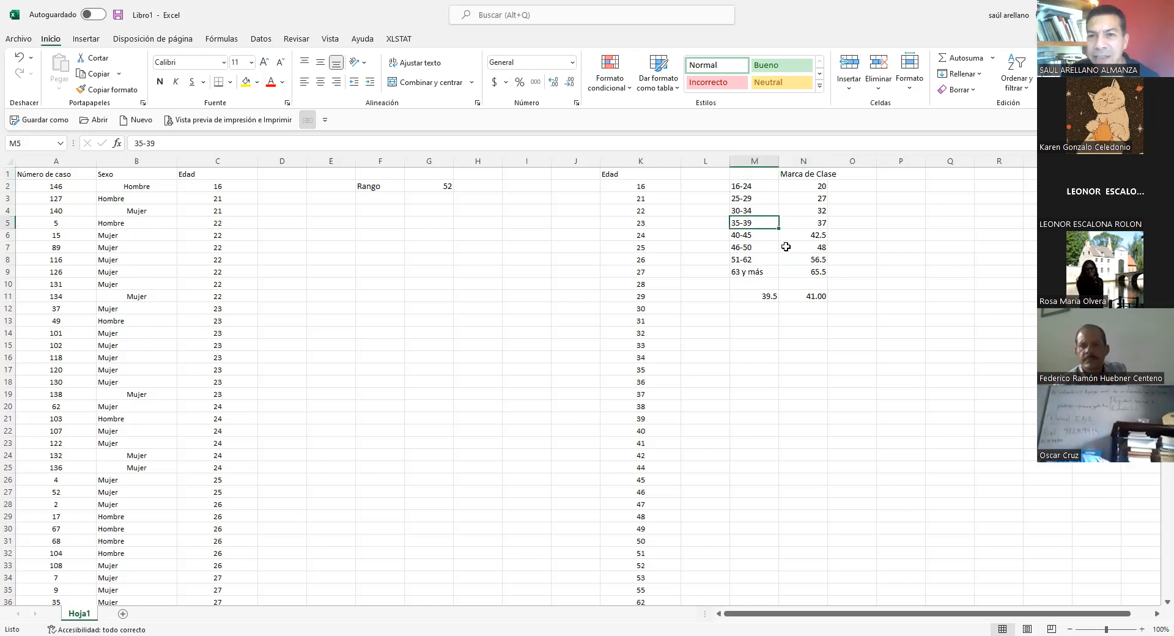
# Insert a clustered column chart of M1:N9 in the second chart style and place it below the two averages.
pyautogui.moveTo(769, 177); pyautogui.dragTo(812, 272)
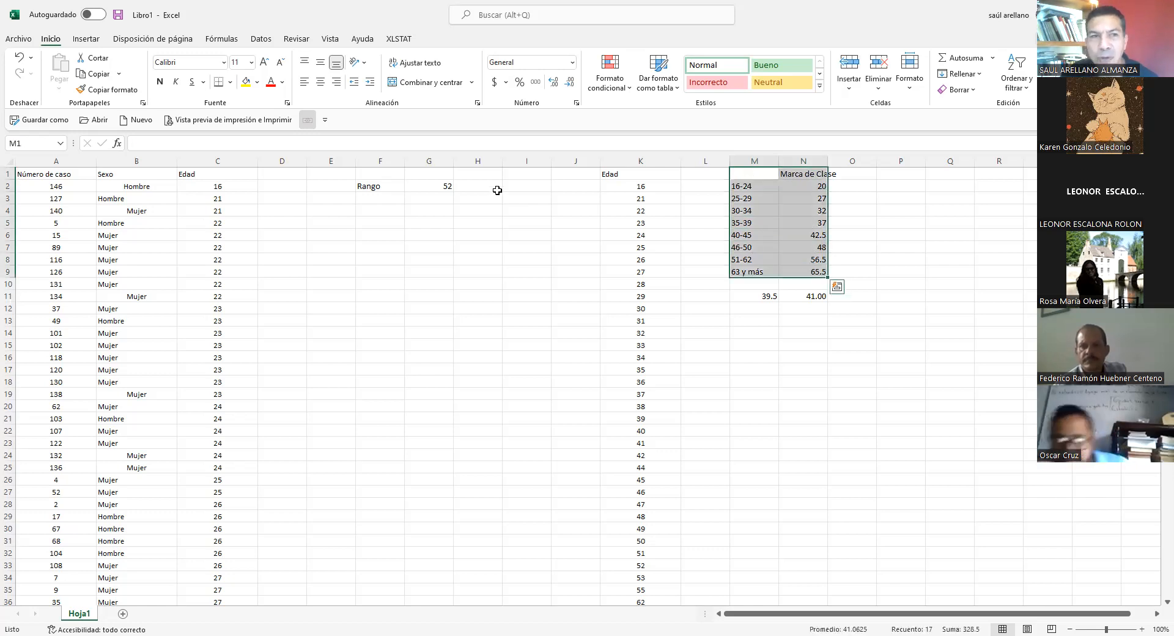
pyautogui.click(95, 43)
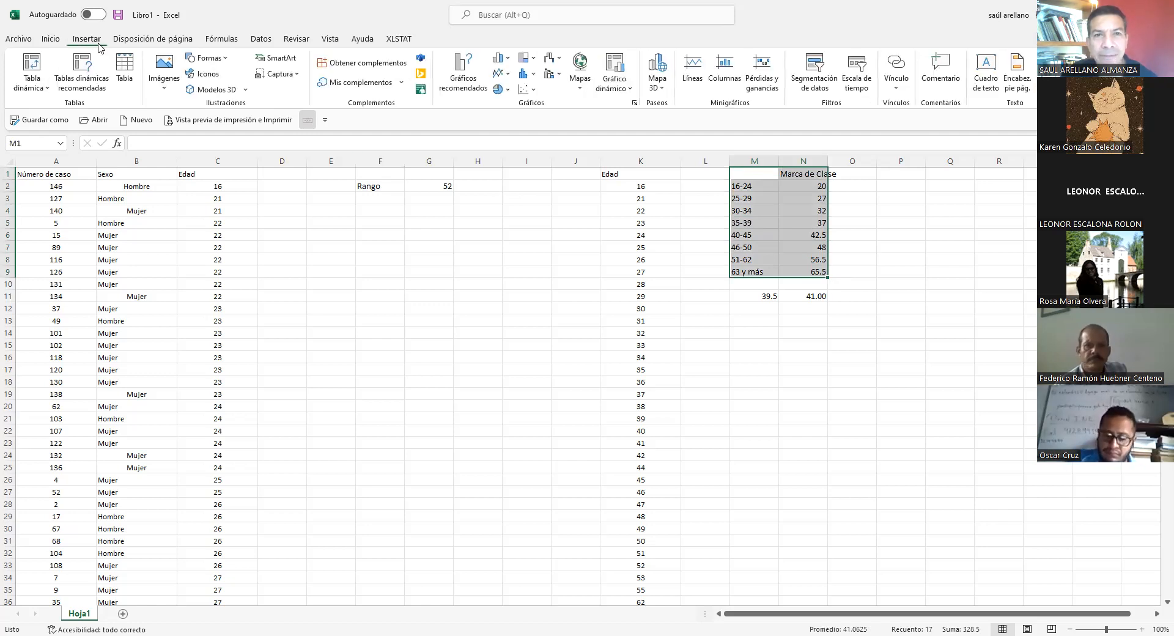
pyautogui.click(499, 58)
pyautogui.click(511, 99)
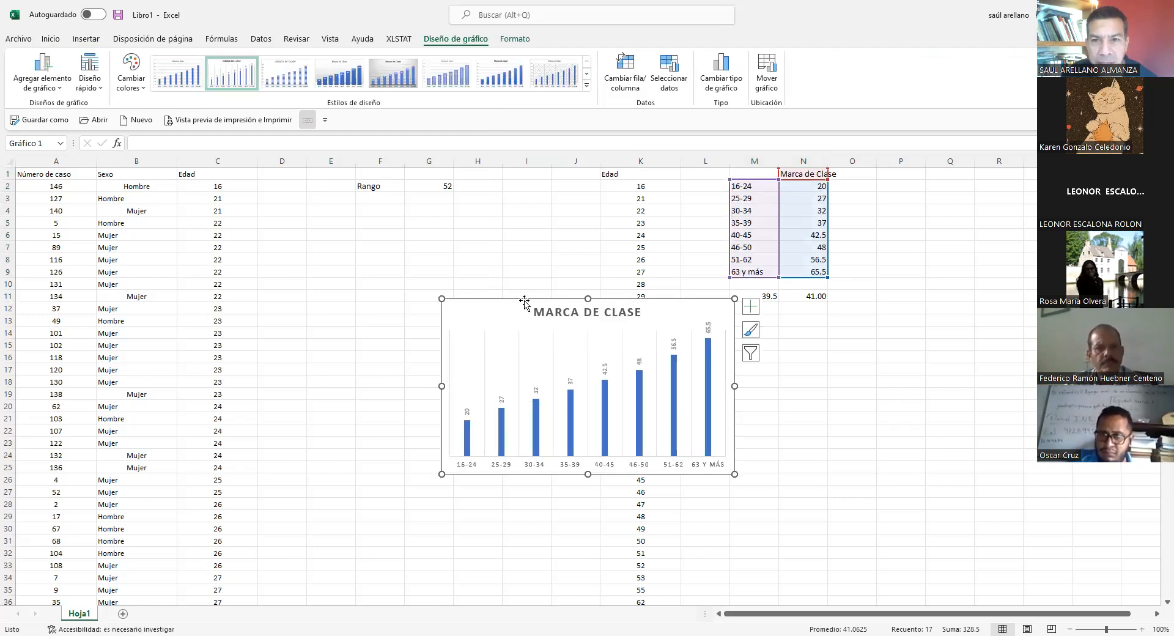
pyautogui.moveTo(735, 346); pyautogui.dragTo(964, 391)
# Change the chart title to "Promedio de edad por clase".
pyautogui.click(829, 362)
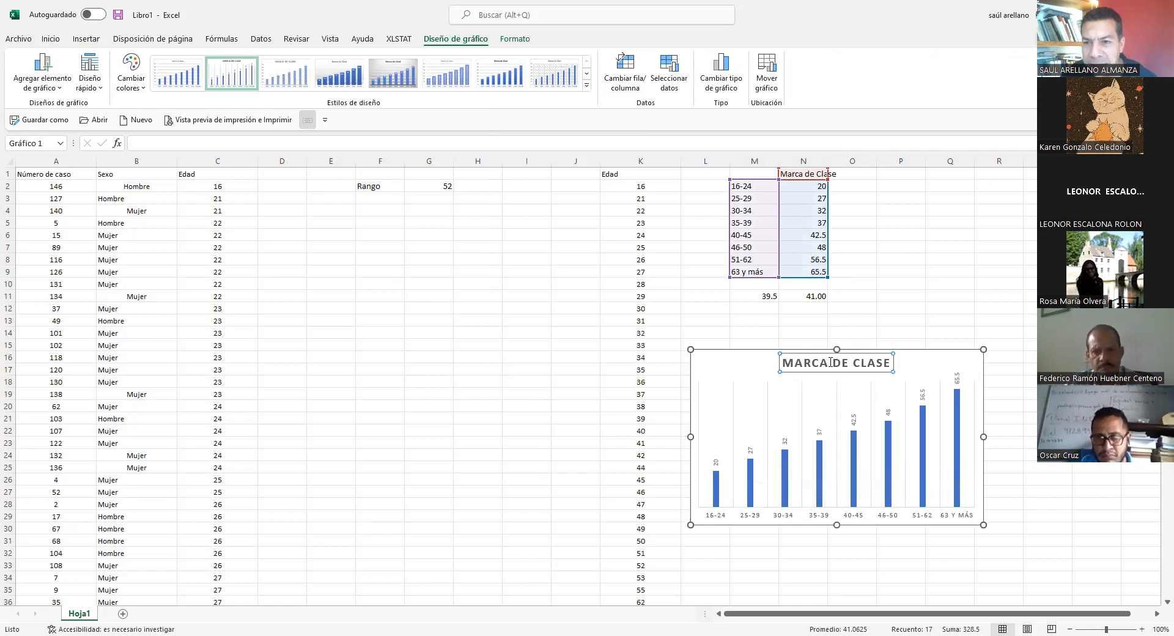
pyautogui.click(887, 362)
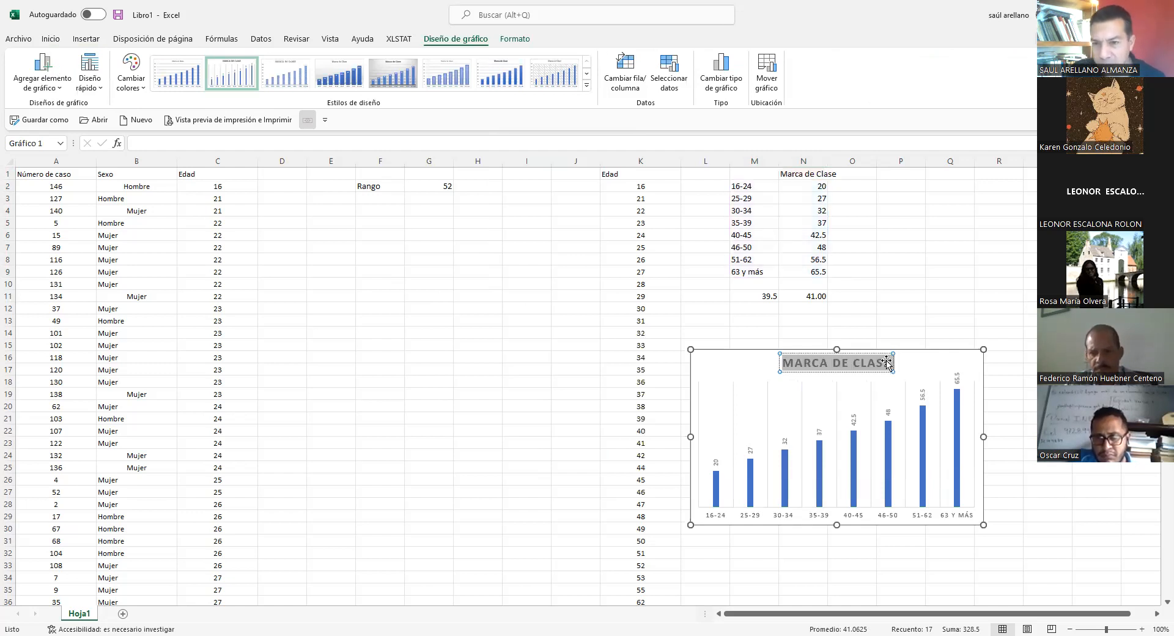
pyautogui.write('Promedio')
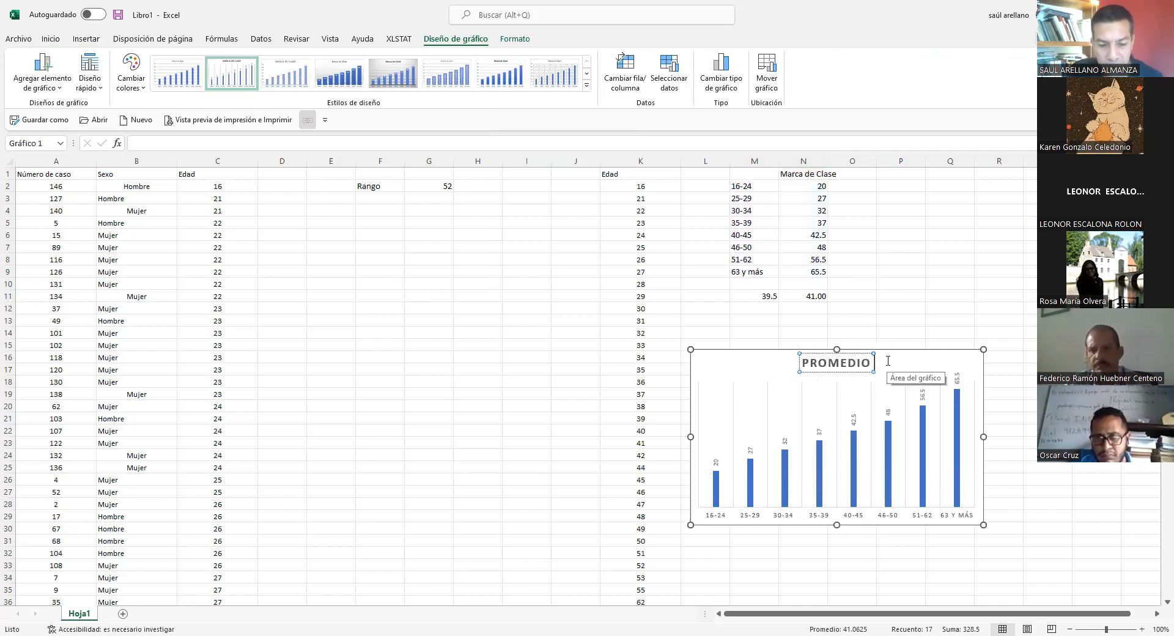
pyautogui.write(' de edad por clase')
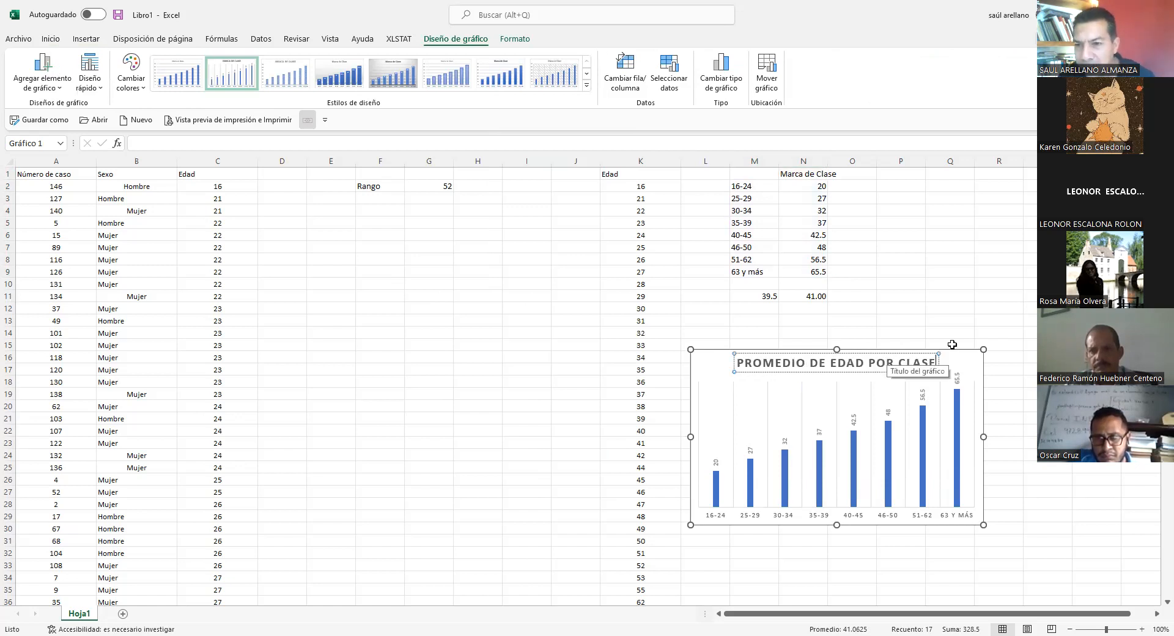
# Move the class-mark chart into the empty area between the two Edad columns and widen it.
pyautogui.moveTo(952, 352); pyautogui.dragTo(947, 330)
pyautogui.moveTo(774, 465); pyautogui.dragTo(770, 460)
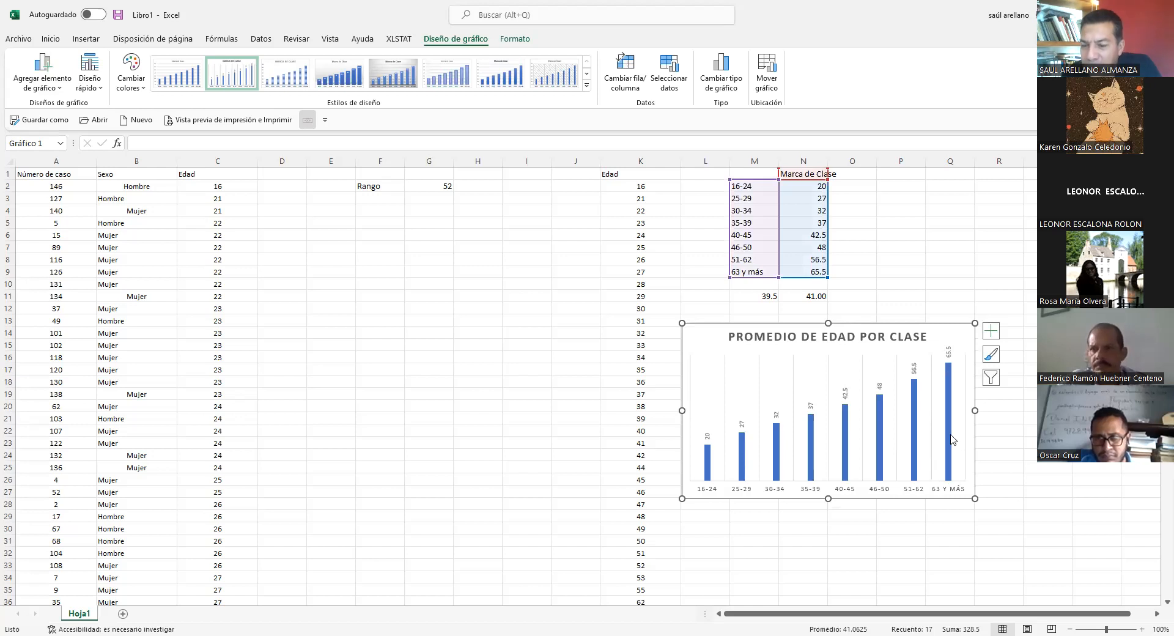
pyautogui.moveTo(950, 438)
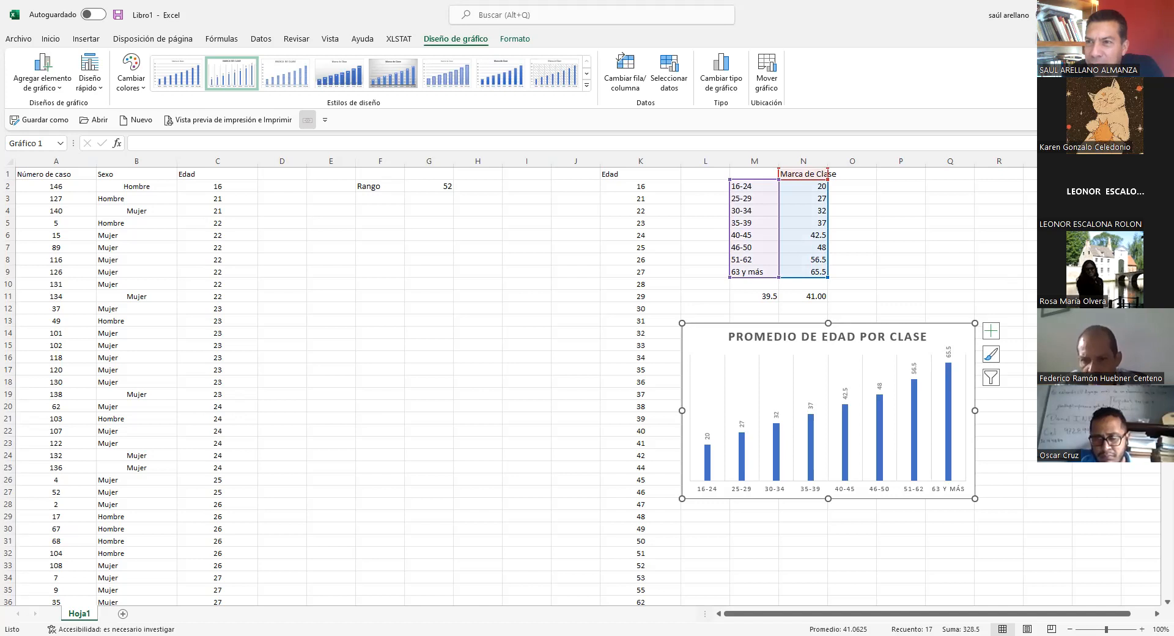
pyautogui.moveTo(883, 325); pyautogui.dragTo(453, 244)
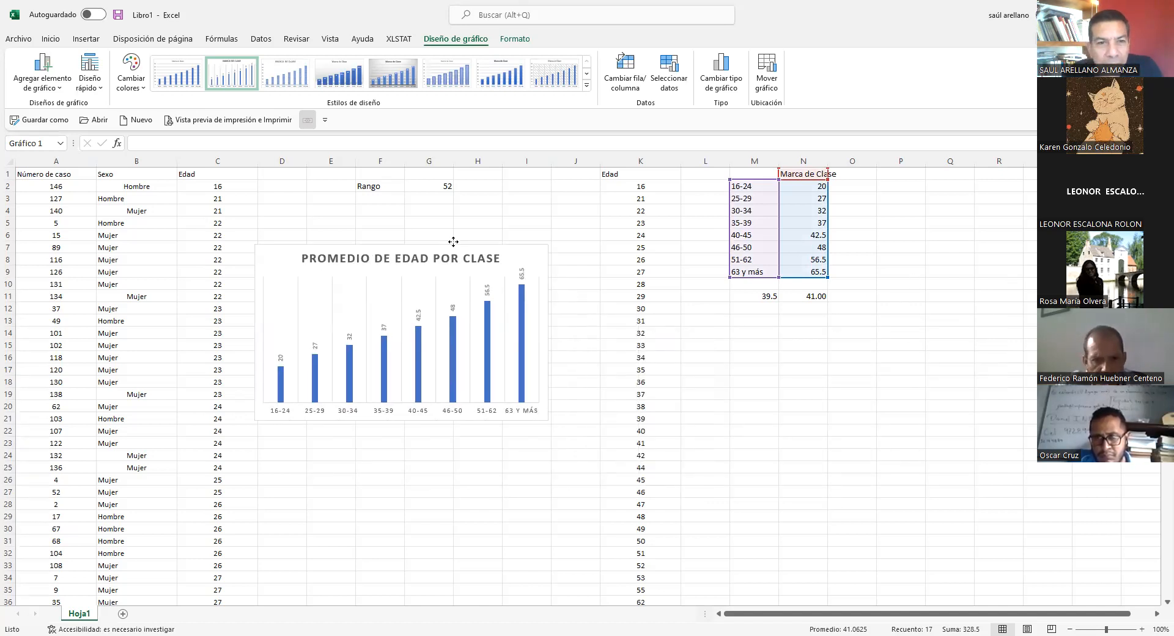
pyautogui.moveTo(587, 332); pyautogui.dragTo(624, 342)
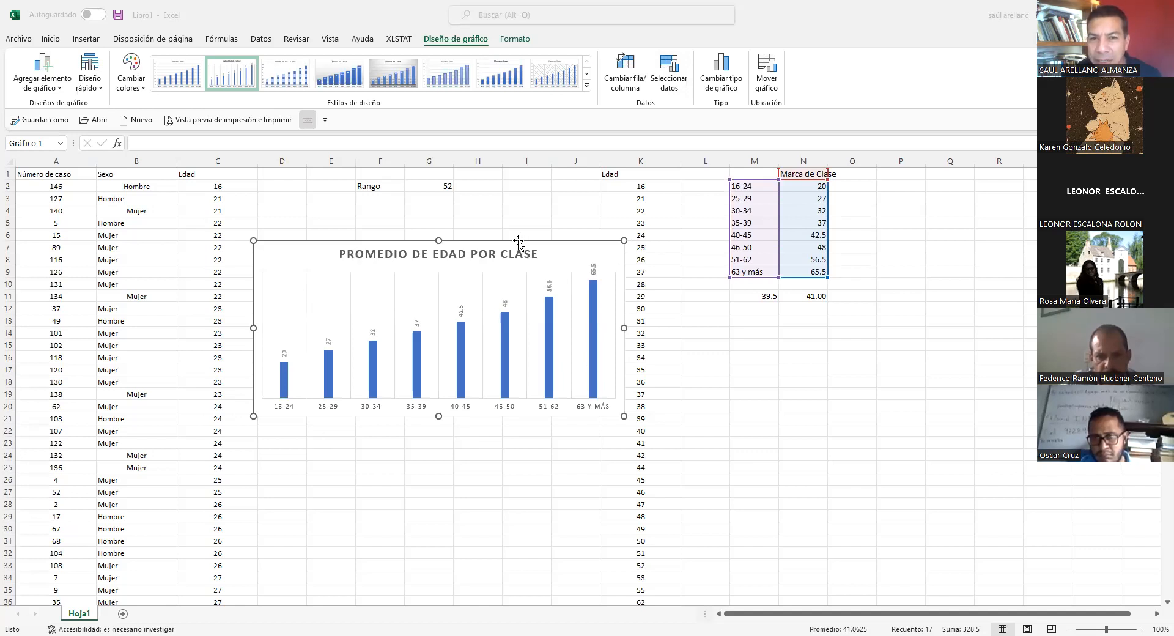
# Move the class-mark chart back below the interval table and delete it.
pyautogui.moveTo(518, 243); pyautogui.dragTo(915, 328)
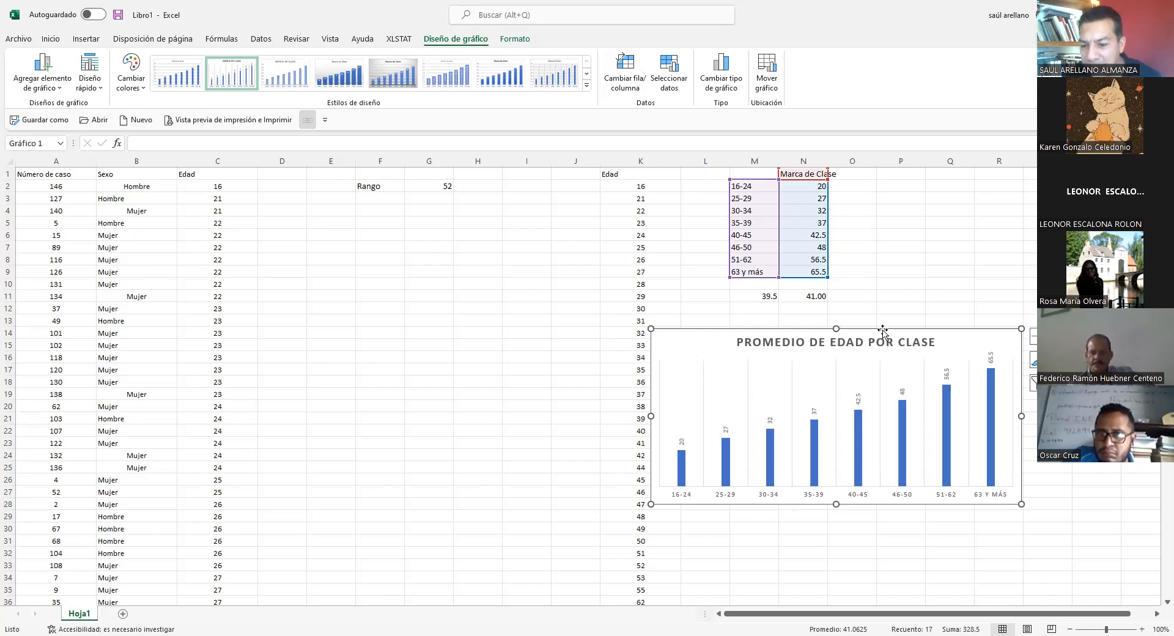
pyautogui.press('Delete')
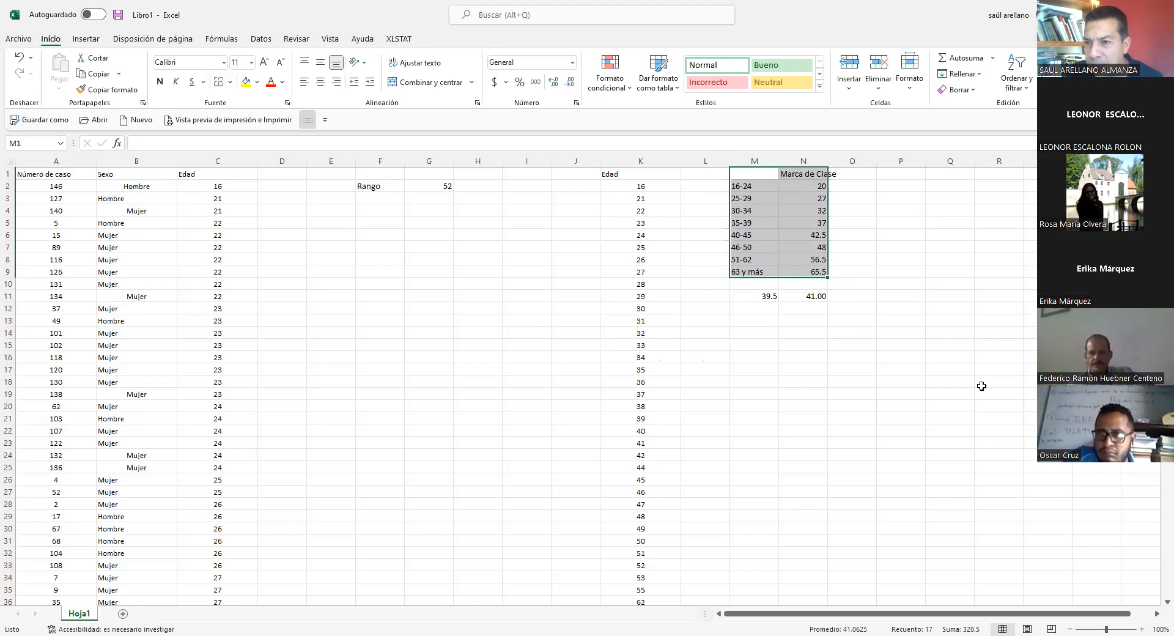
pyautogui.click(869, 405)
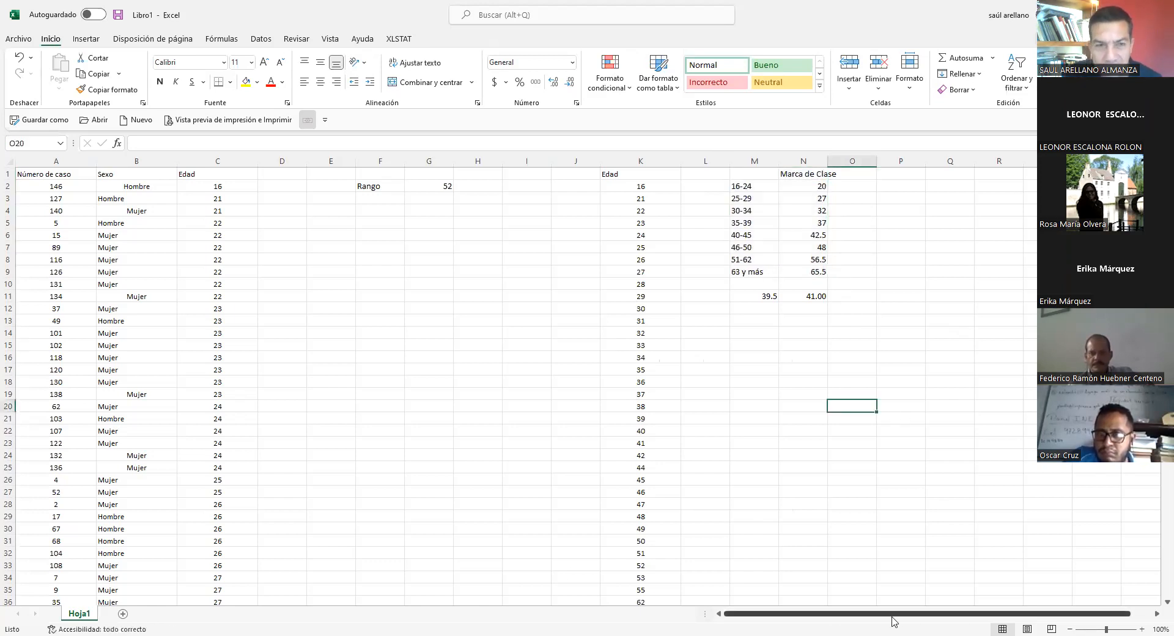
# Review the distinct ages in column K, the first ages in column C and the Rango entry in F2:G2.
pyautogui.moveTo(658, 187); pyautogui.dragTo(658, 310)
pyautogui.click(536, 324)
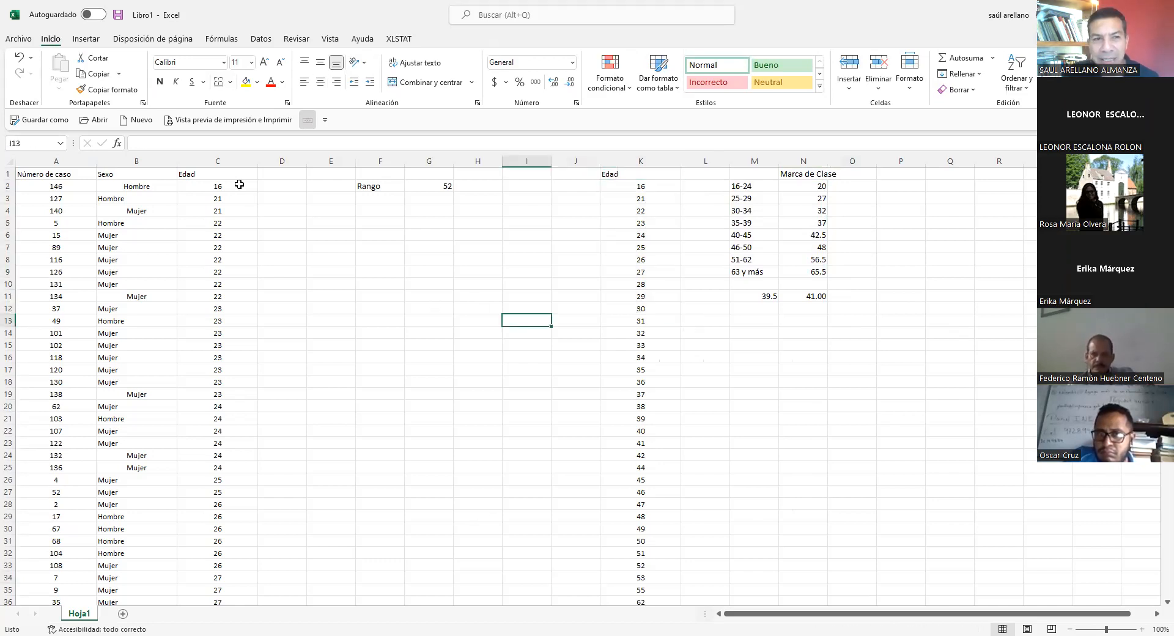
pyautogui.click(239, 184)
pyautogui.moveTo(234, 202); pyautogui.dragTo(235, 211)
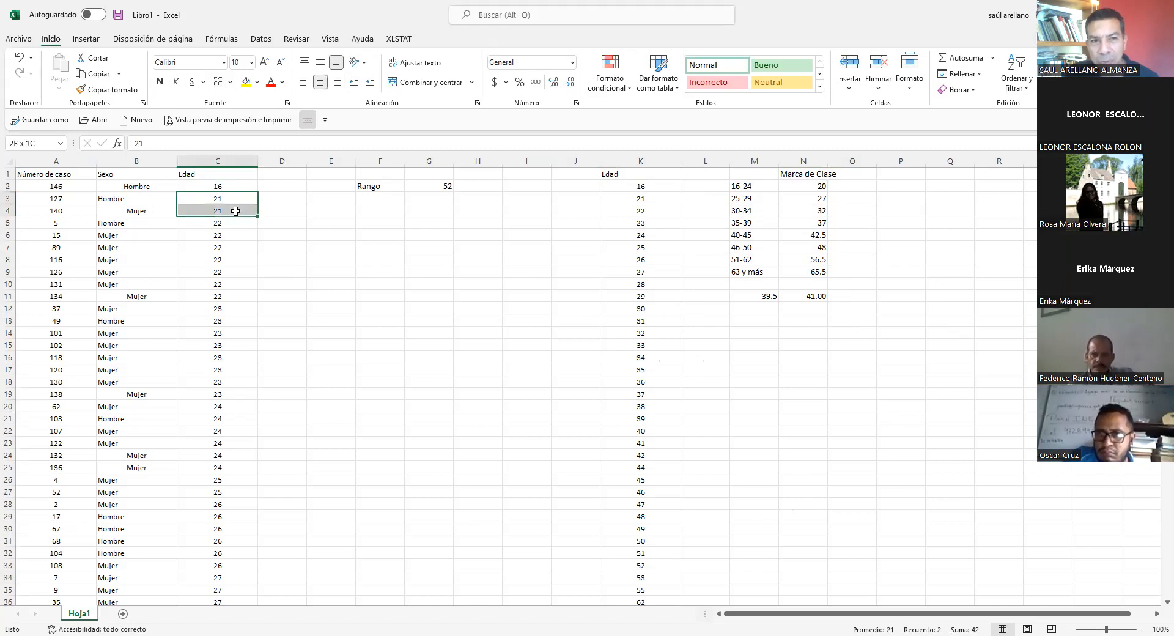
pyautogui.moveTo(373, 186); pyautogui.dragTo(489, 211)
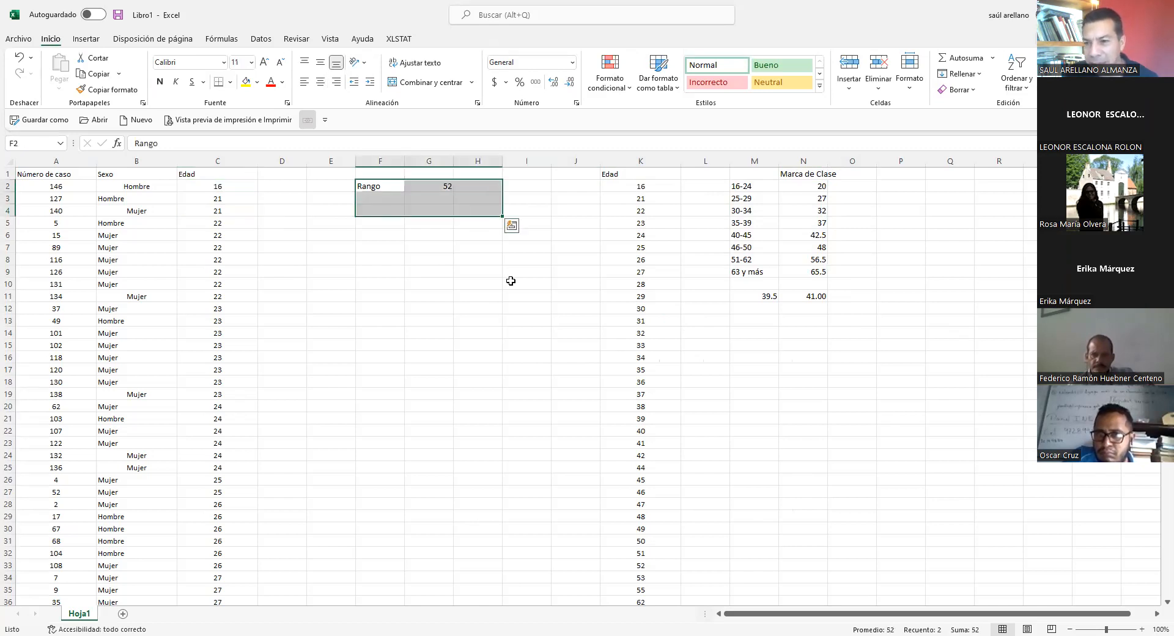
pyautogui.click(513, 299)
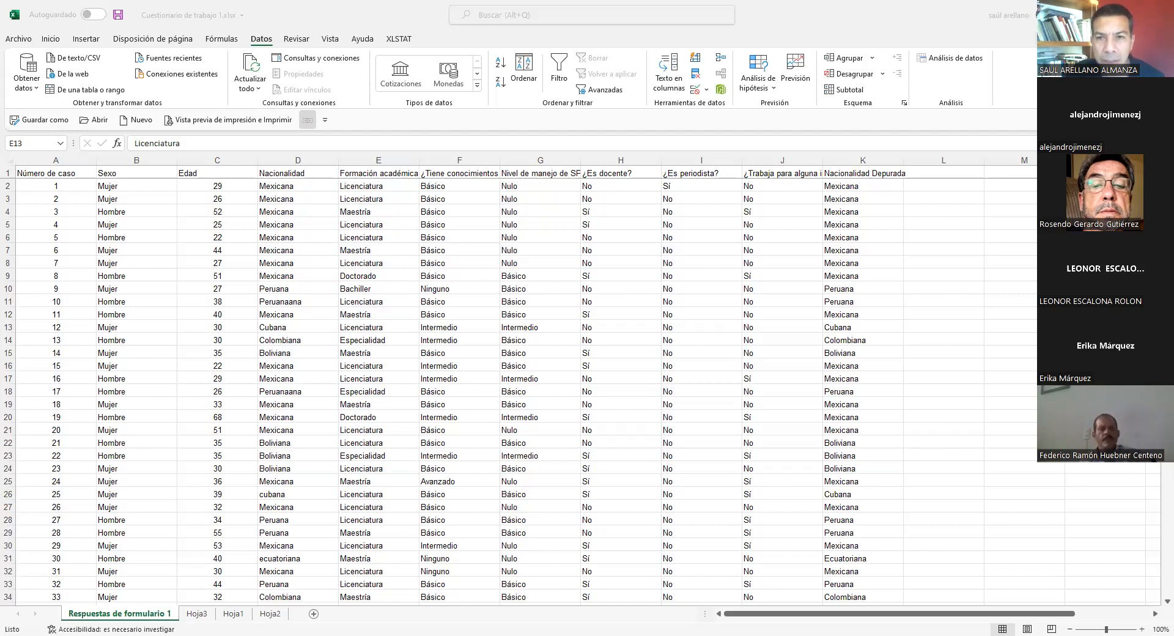
# In the Cuestionario de trabajo 1.xlsx workbook, replace the Nacionalidad values from D2 down with the Nacionalidad Depurada values in K2:K165.
pyautogui.click(694, 406)
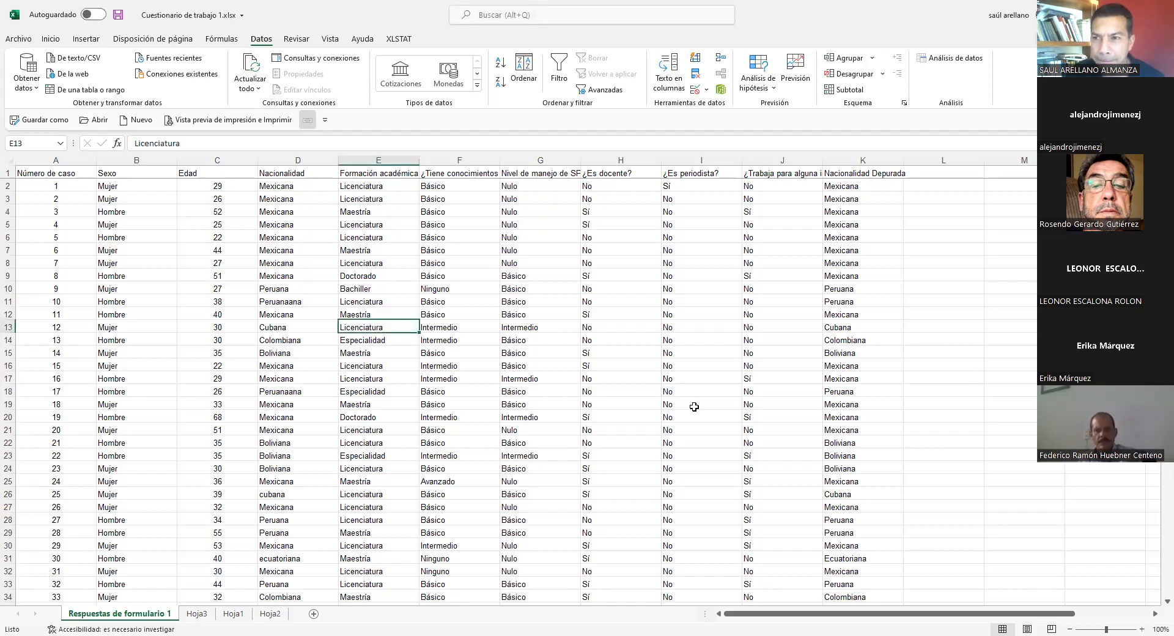
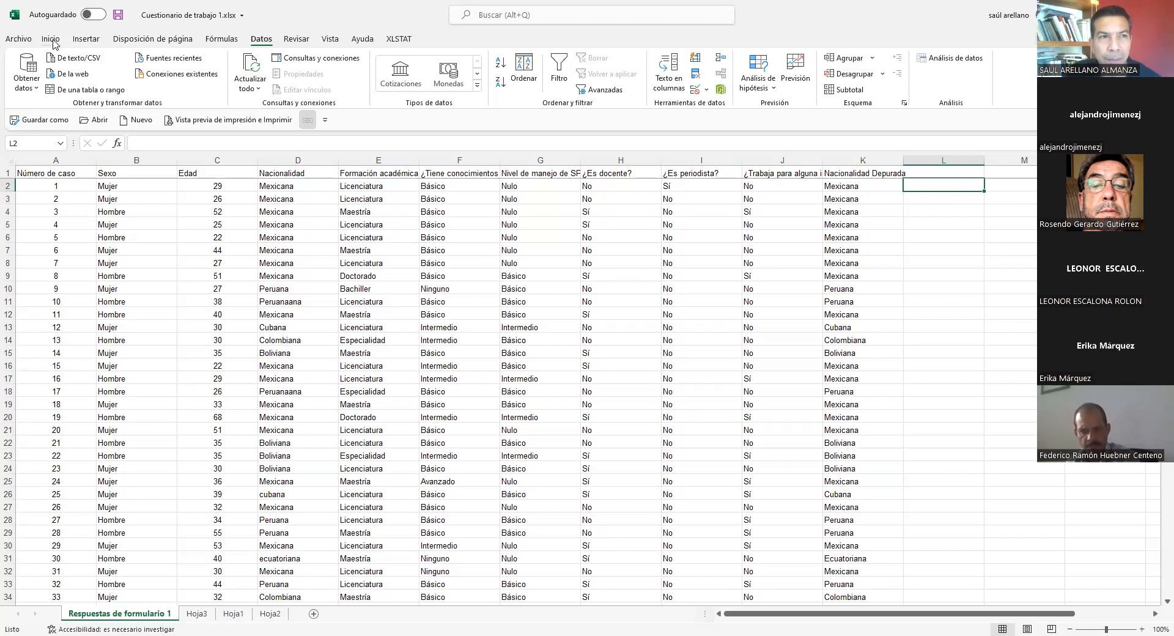
pyautogui.click(52, 40)
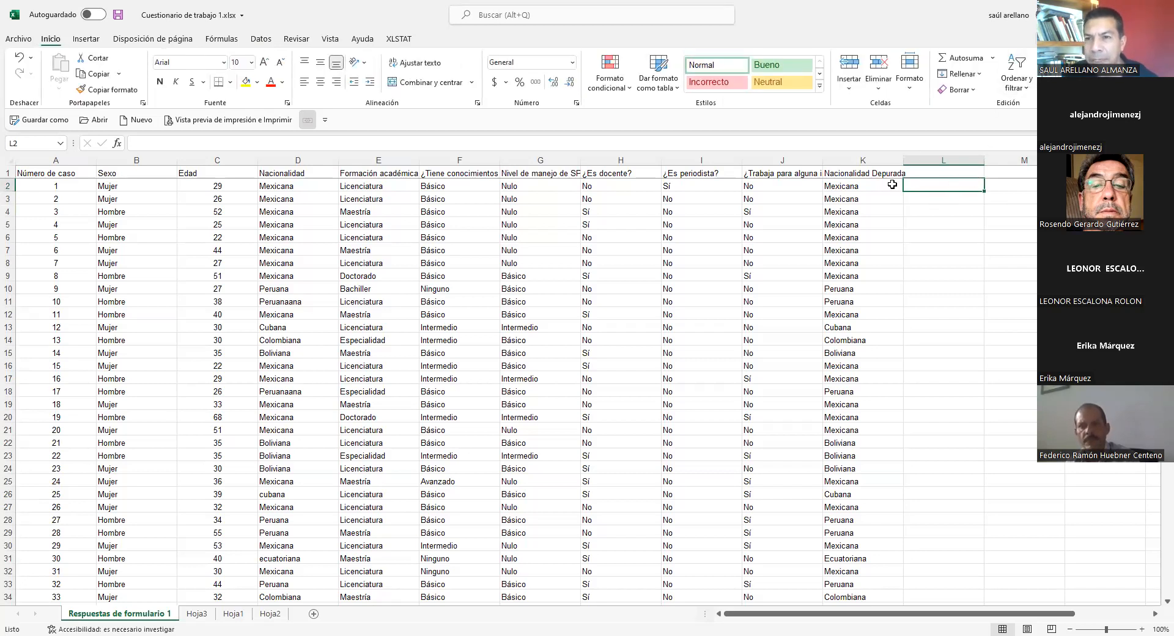
pyautogui.moveTo(884, 187)
pyautogui.mouseDown()
pyautogui.moveTo(884, 545)
pyautogui.moveTo(860, 610)
pyautogui.moveTo(866, 571)
pyautogui.mouseUp()
pyautogui.hotkey('ctrl', 'c')
pyautogui.scroll(20, 361, 371)
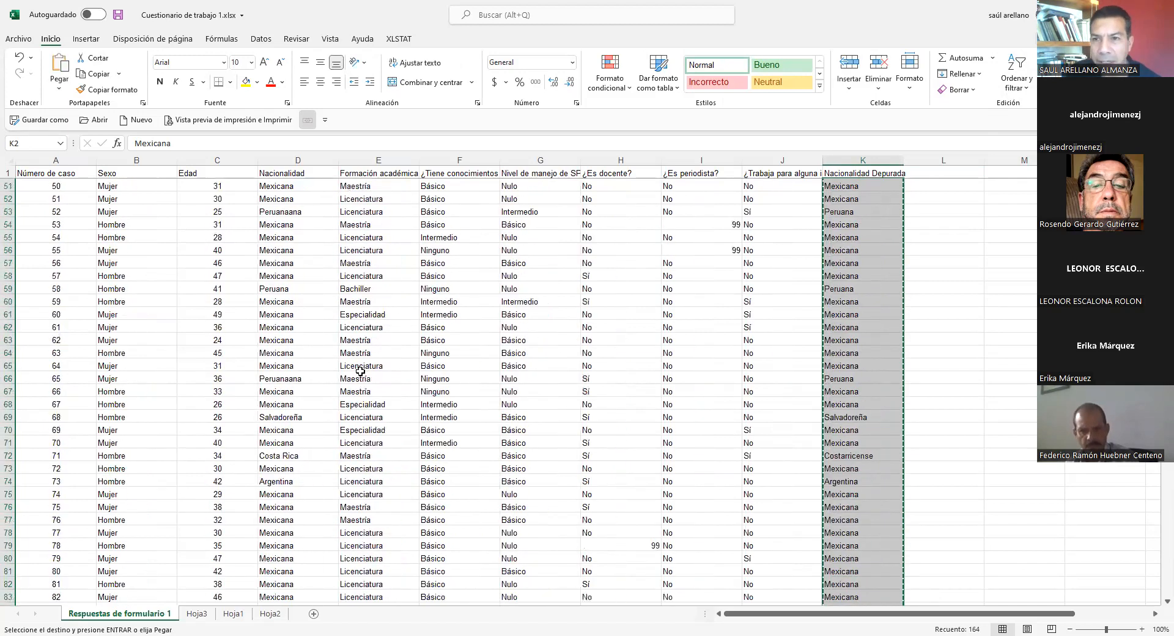
pyautogui.scroll(16, 361, 372)
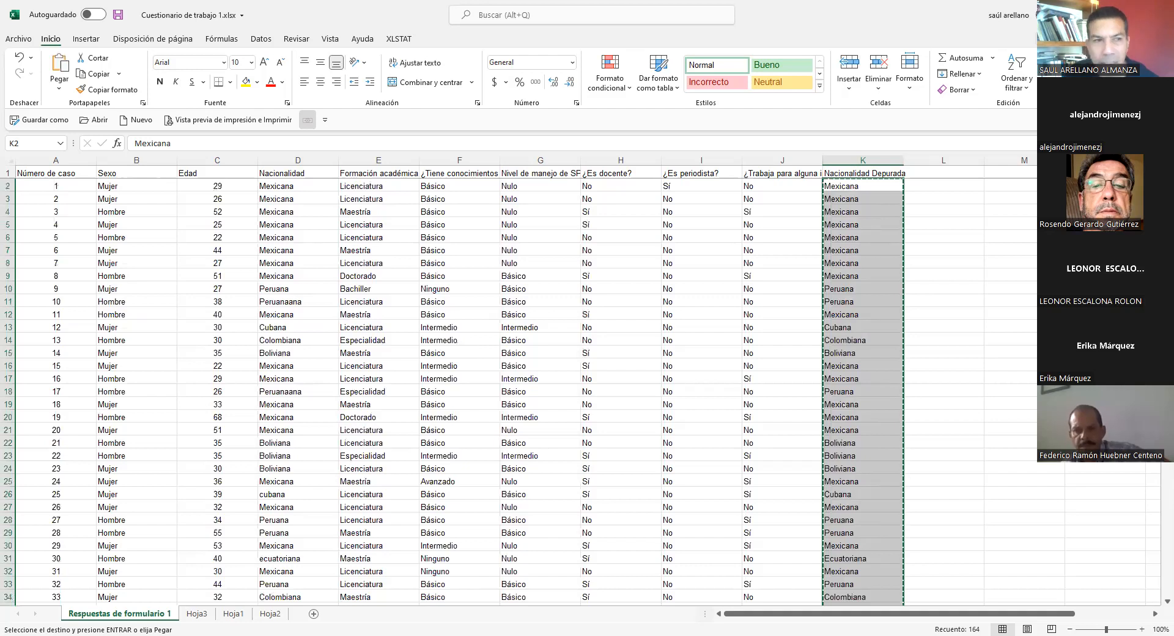
pyautogui.click(312, 189)
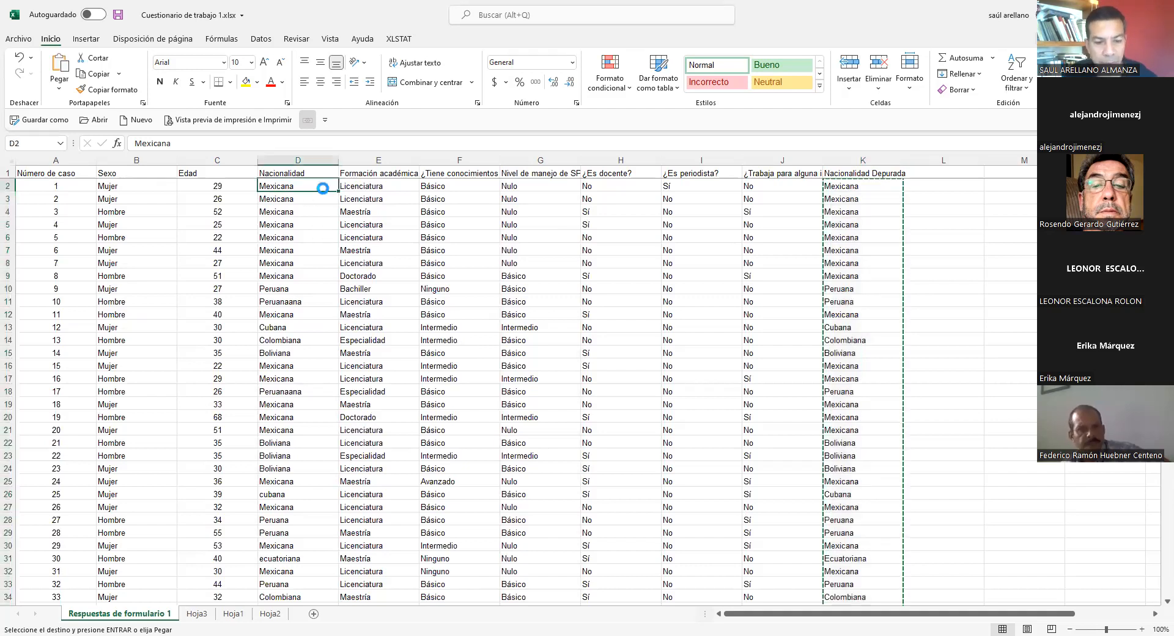
pyautogui.hotkey('ctrl', 'shift', 'Down')
pyautogui.hotkey('ctrl', 'v')
# Clear the values in K2:K165 under the Nacionalidad Depurada heading and return to the Nacionalidad column.
pyautogui.click(875, 183)
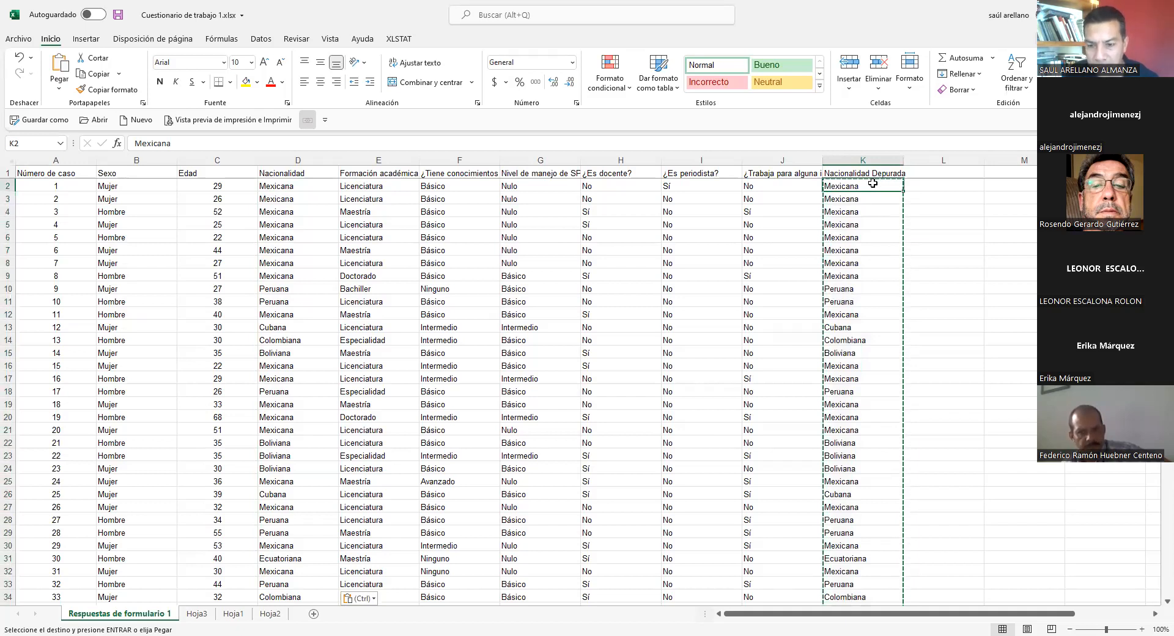
pyautogui.hotkey('ctrl', 'shift', 'Down')
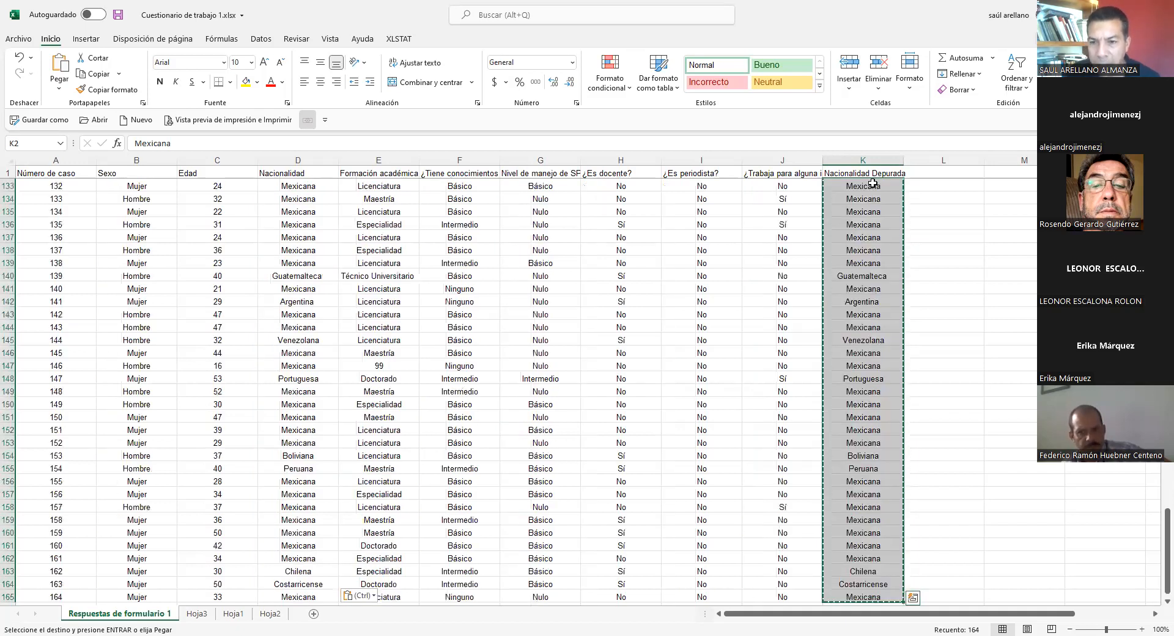
pyautogui.press('Delete')
pyautogui.click(906, 226)
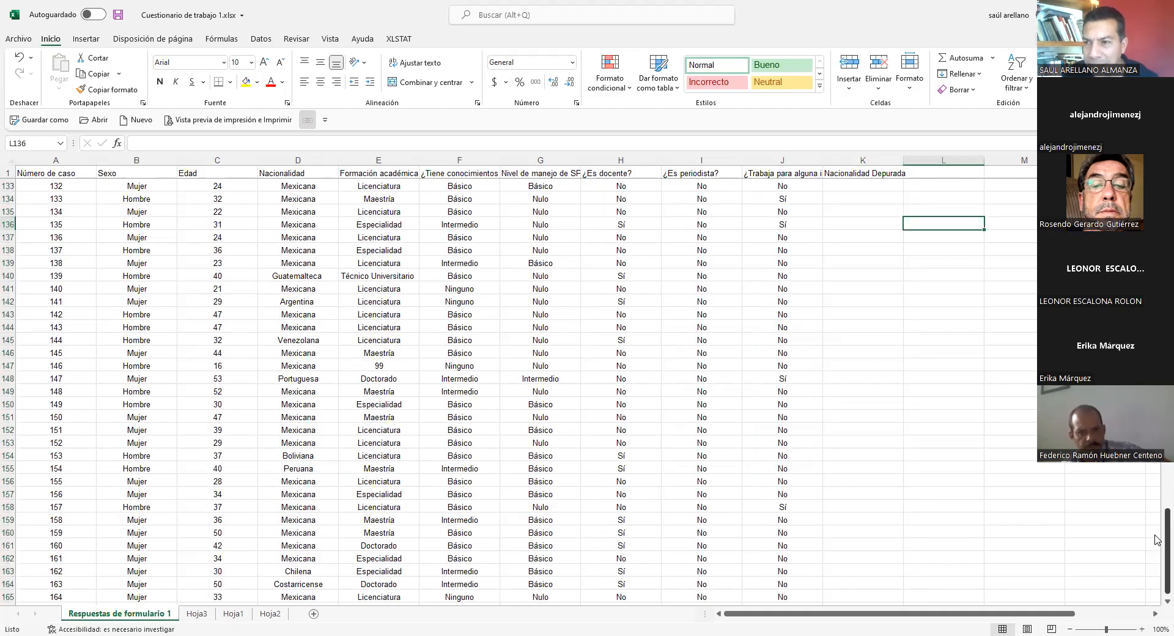
pyautogui.moveTo(1157, 539); pyautogui.dragTo(1157, 207)
pyautogui.click(870, 185)
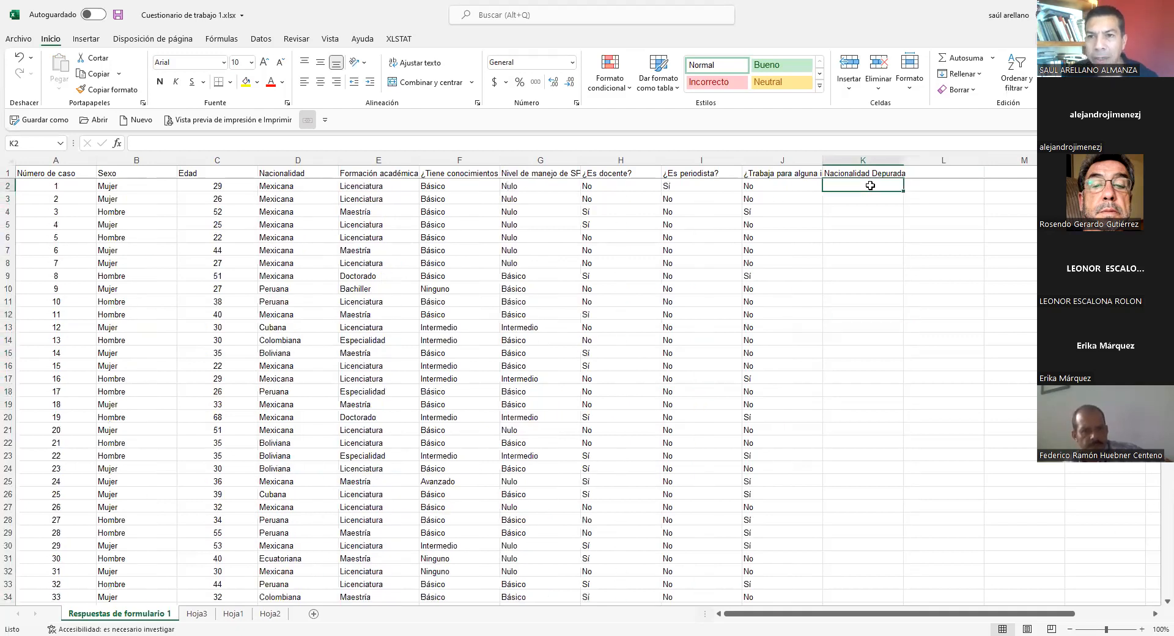
pyautogui.click(284, 187)
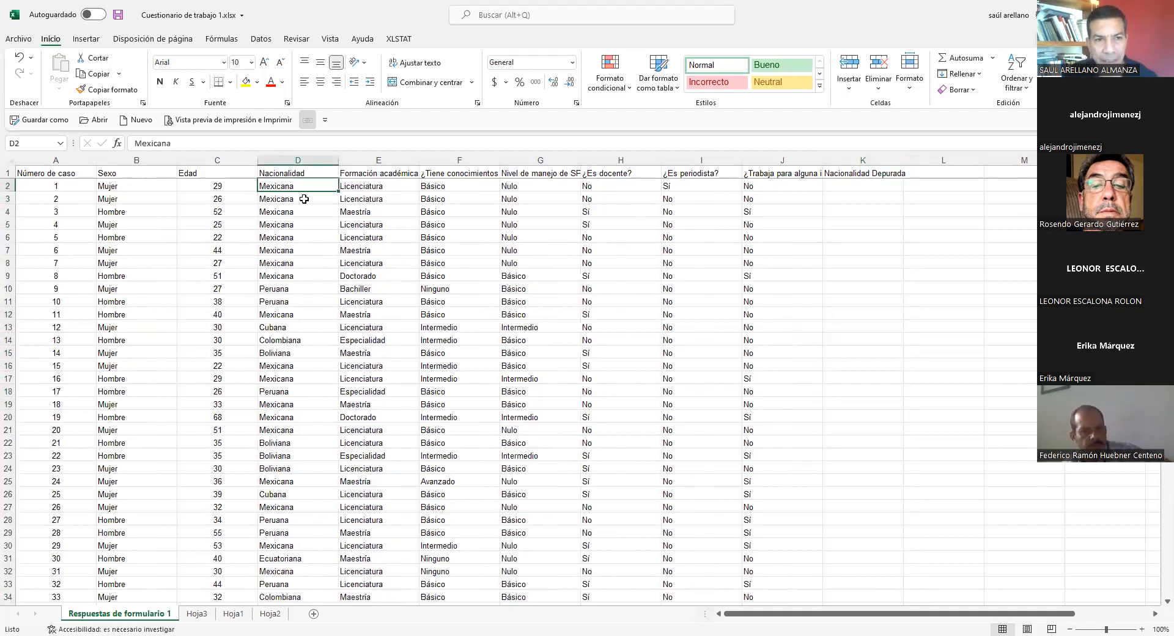
pyautogui.click(298, 172)
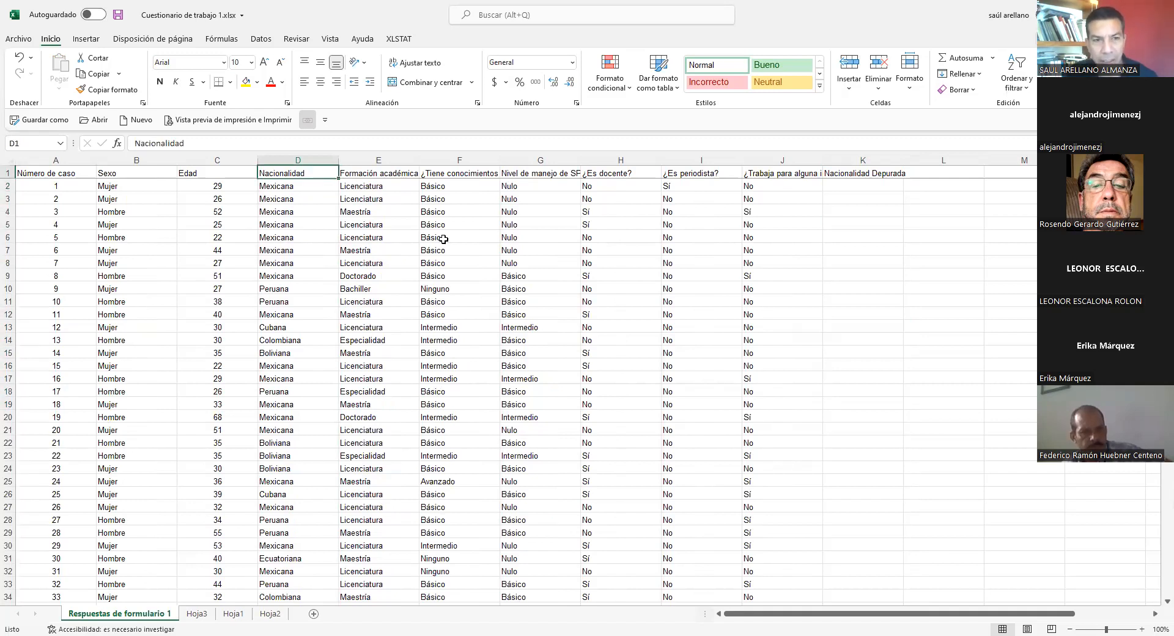
# Copy the whole Nacionalidad column D1:D165, heading included, over the Nacionalidad Depurada column starting at K1.
pyautogui.hotkey('ctrl', 'shift', 'Down')
pyautogui.hotkey('ctrl', 'c')
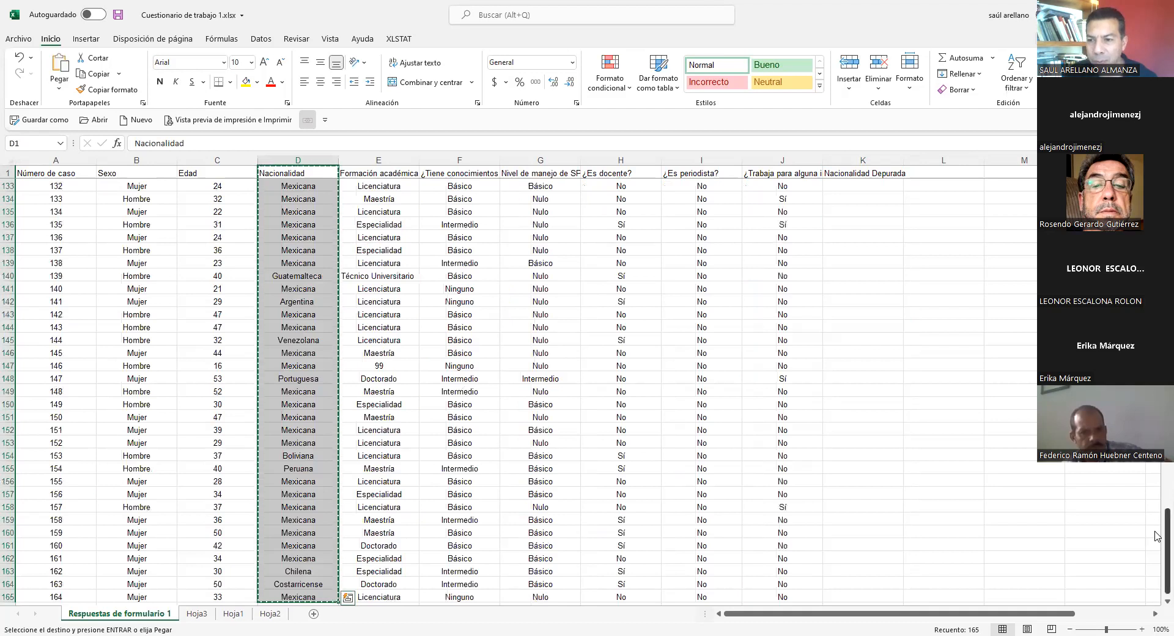
pyautogui.moveTo(1166, 537); pyautogui.dragTo(1166, 180)
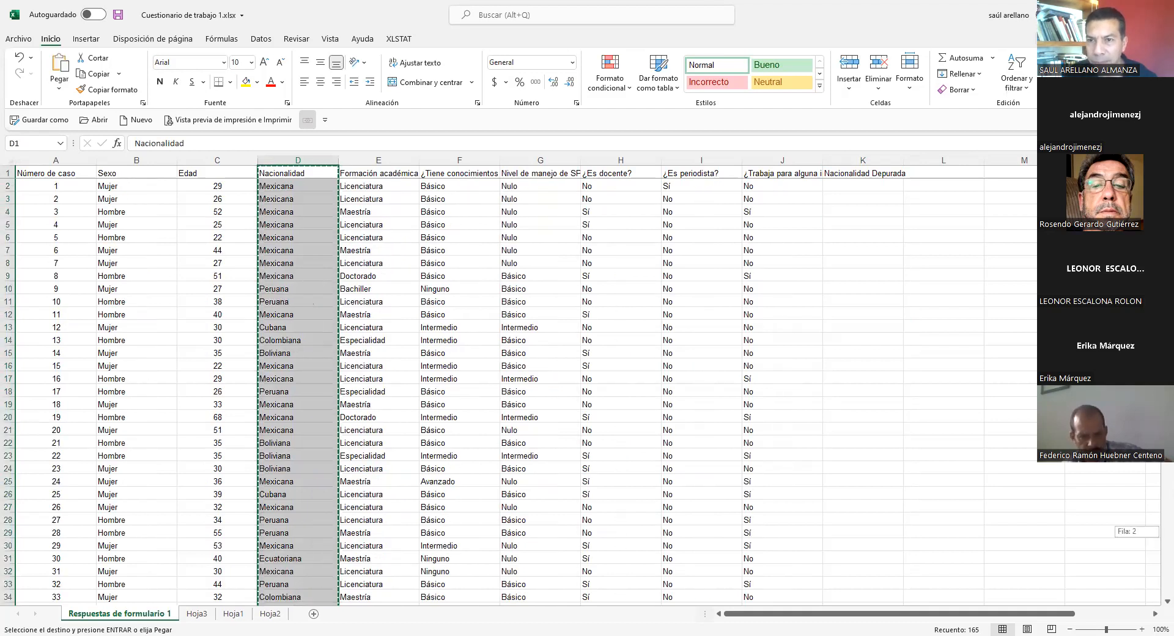
pyautogui.click(877, 172)
pyautogui.hotkey('ctrl', 'v')
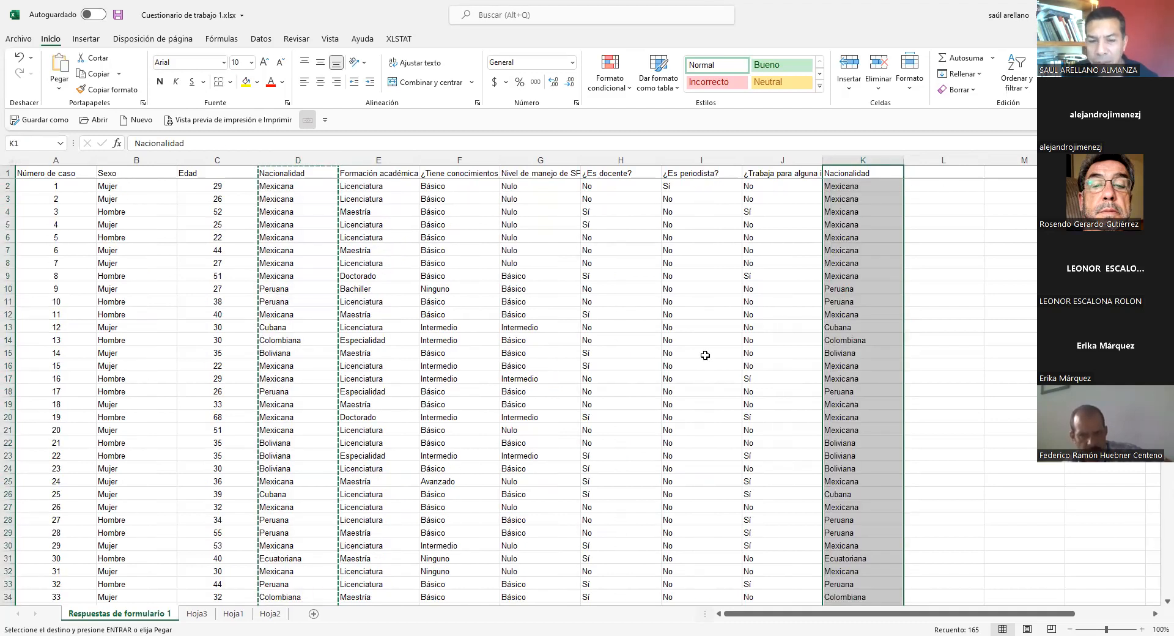
# Copy the list of distinct nationalities from F2:F14 on Hoja1 to N2 on the Respuestas de formulario 1 sheet.
pyautogui.click(197, 613)
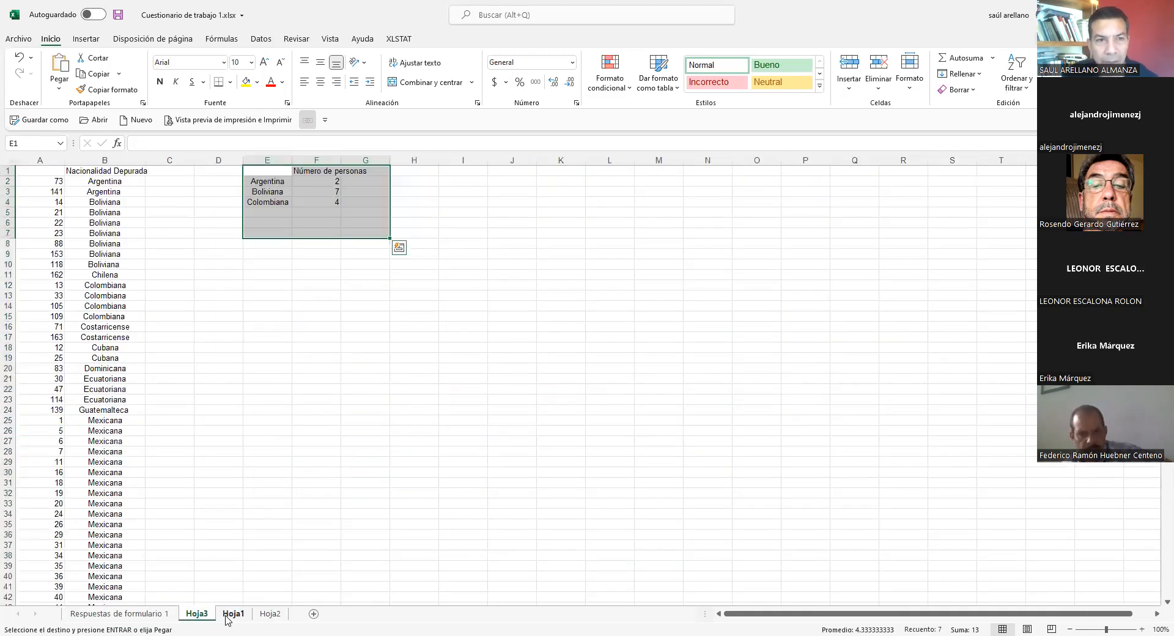
pyautogui.click(231, 613)
pyautogui.moveTo(297, 181); pyautogui.dragTo(300, 305)
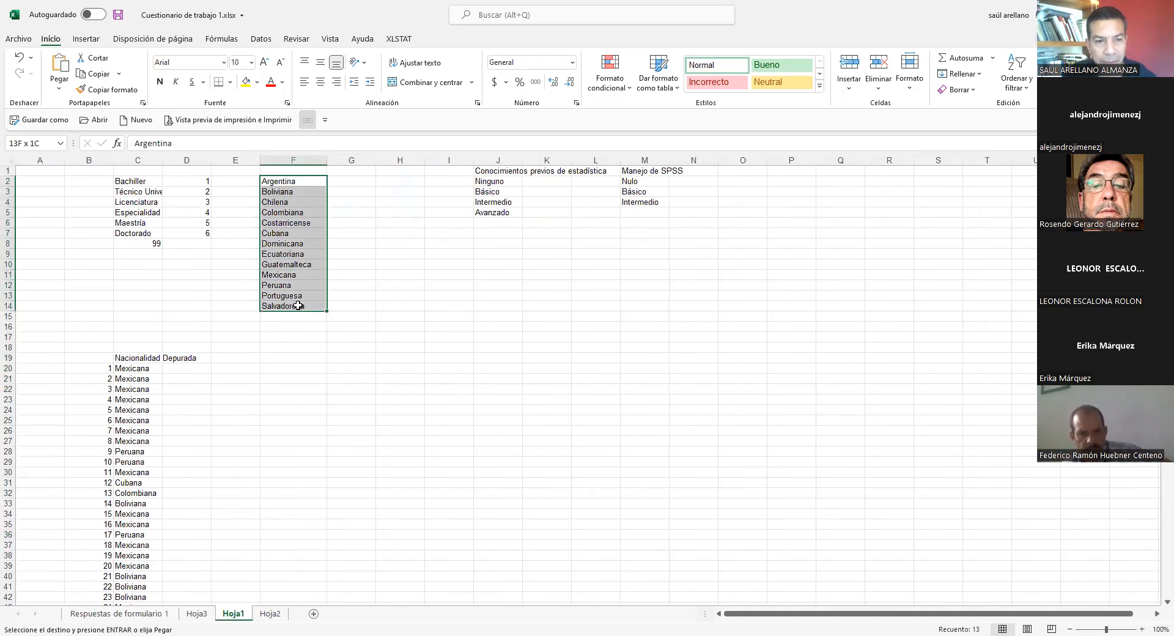
pyautogui.hotkey('ctrl', 'c')
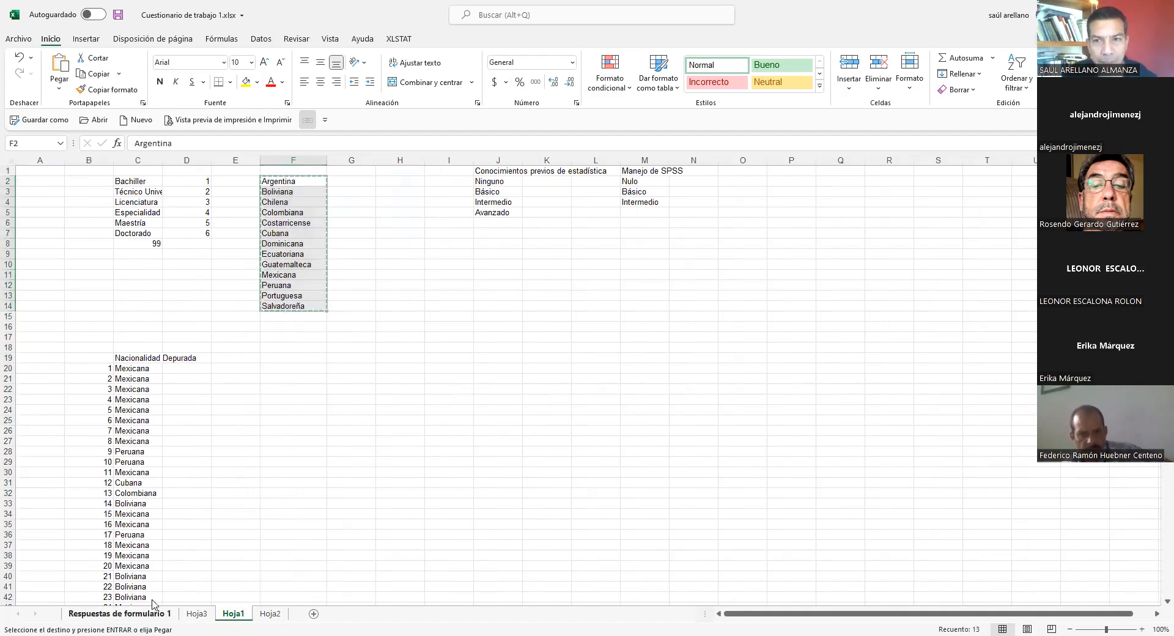
pyautogui.click(127, 613)
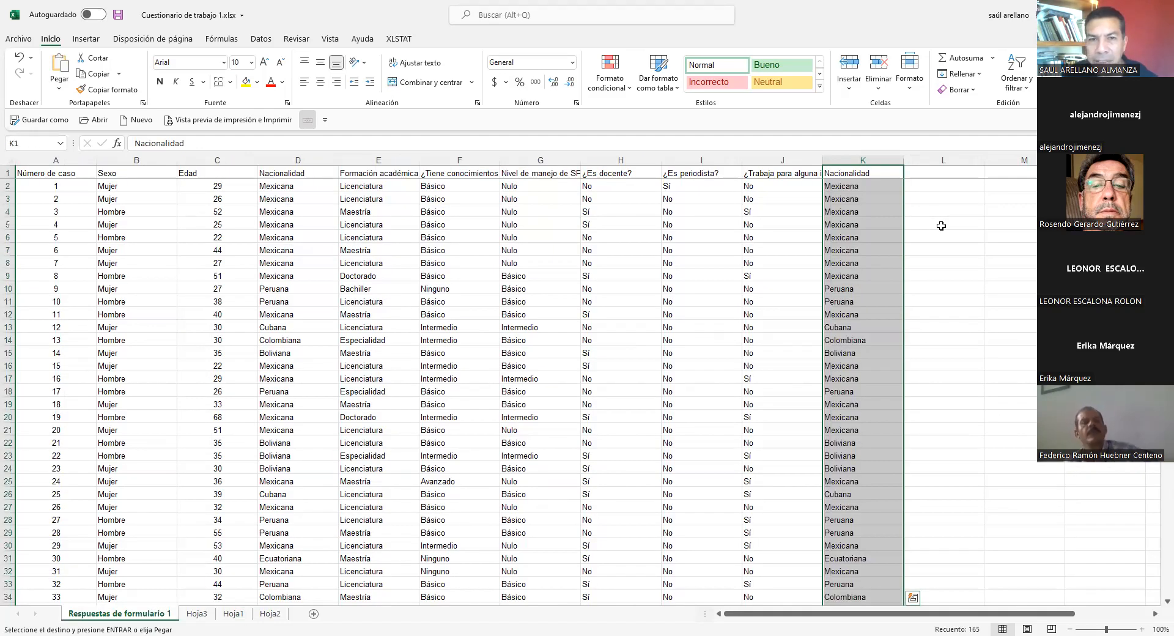
pyautogui.click(1010, 185)
pyautogui.press('Right')
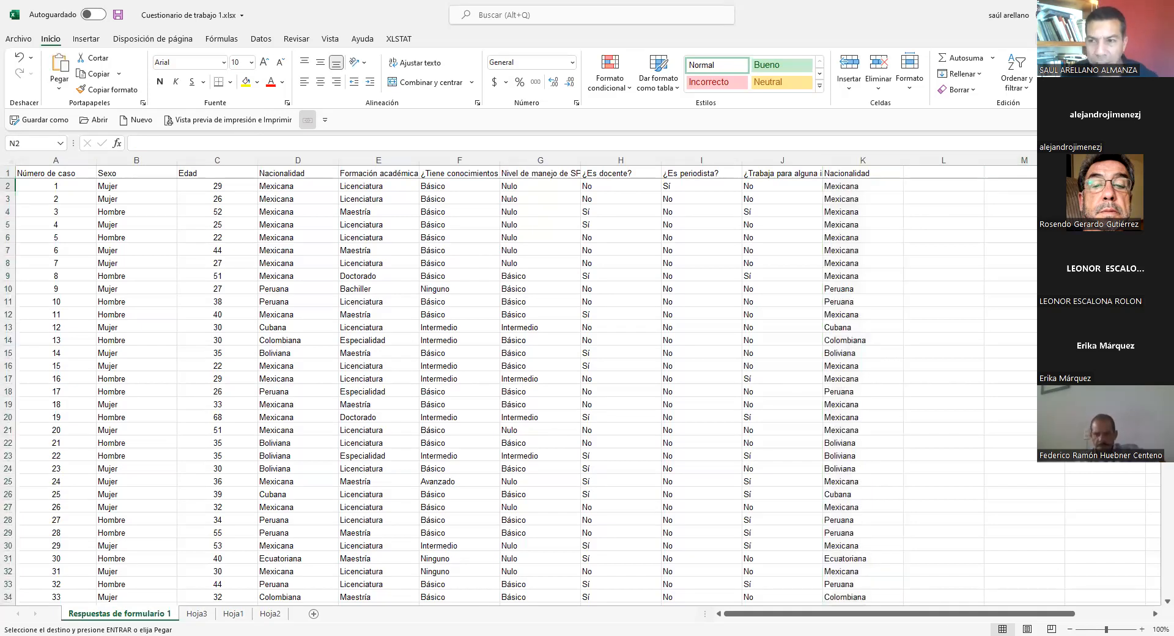
pyautogui.hotkey('ctrl', 'b')
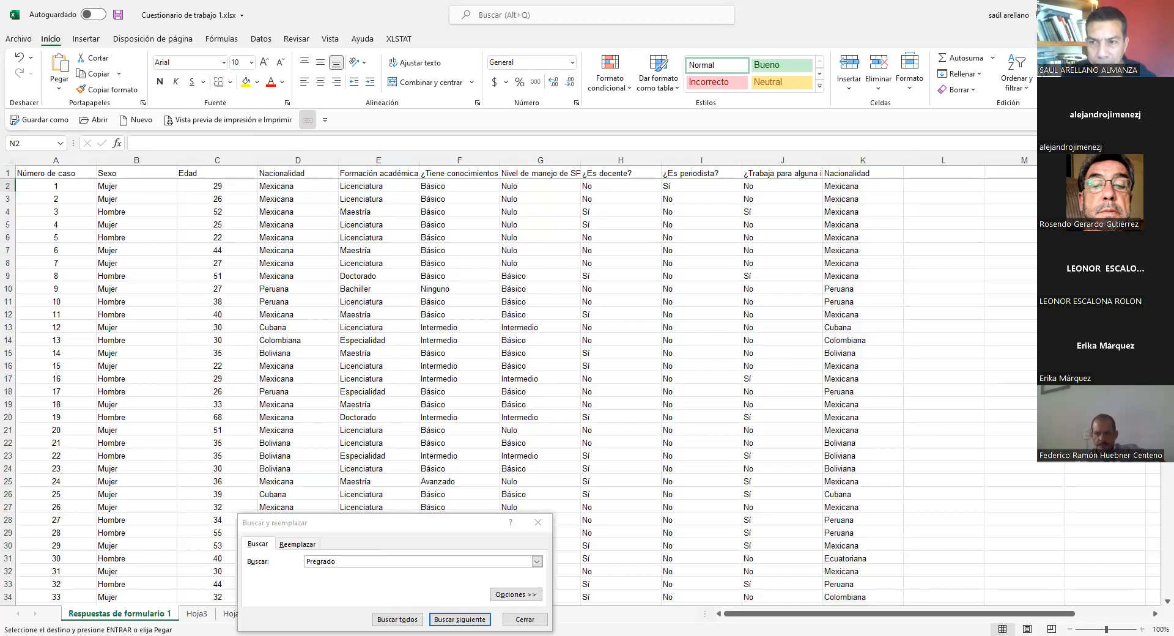
pyautogui.hotkey('ctrl', 'v')
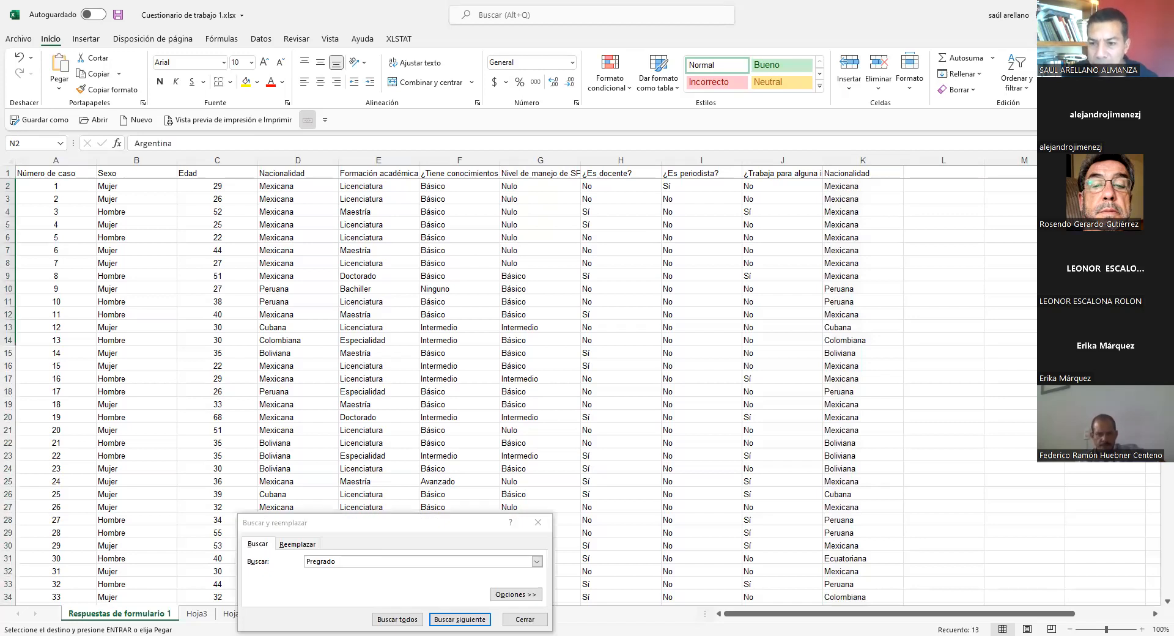
pyautogui.click(1105, 263)
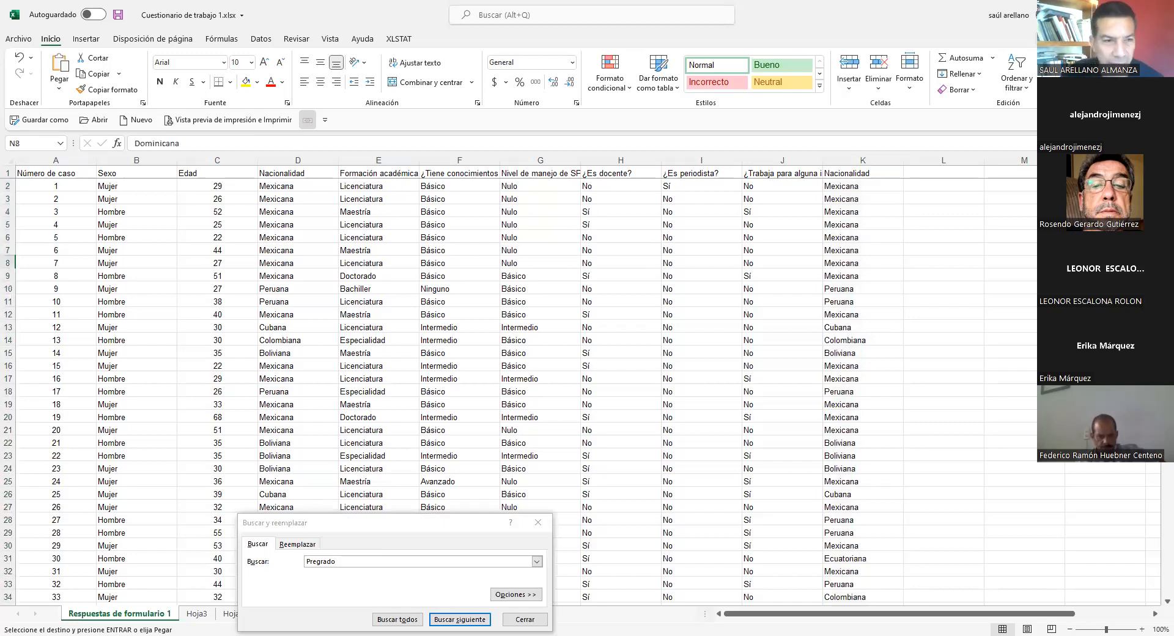
pyautogui.click(533, 528)
pyautogui.click(917, 187)
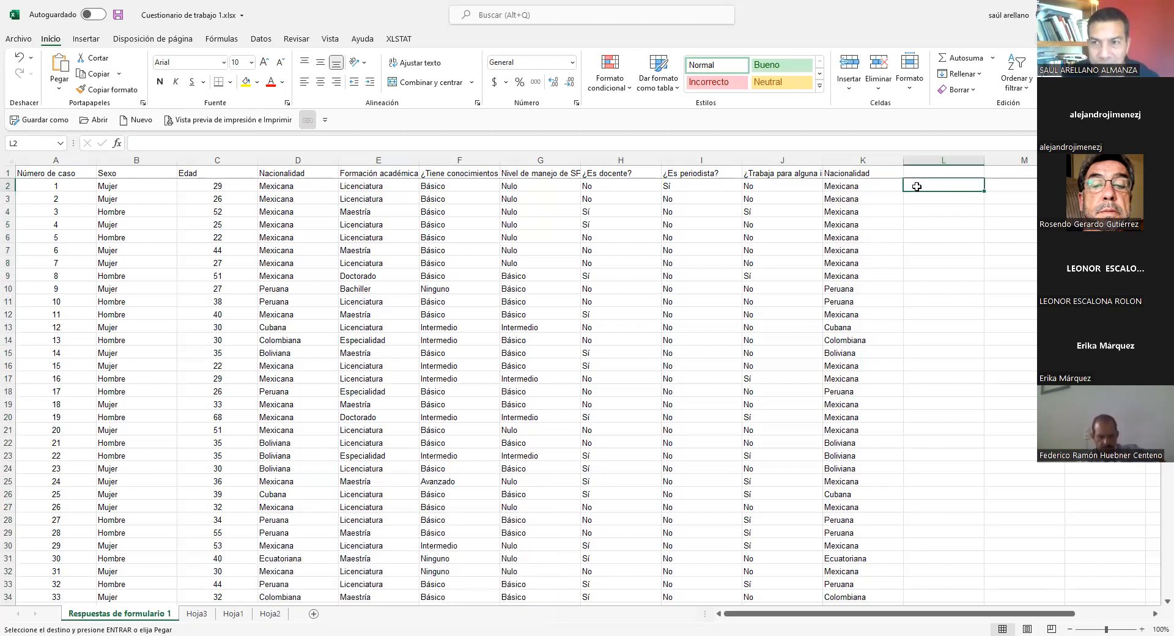
# Set up a find-and-replace on the nationality values K2:K165 with Mexicana as the search text and an empty replacement.
pyautogui.click(893, 187)
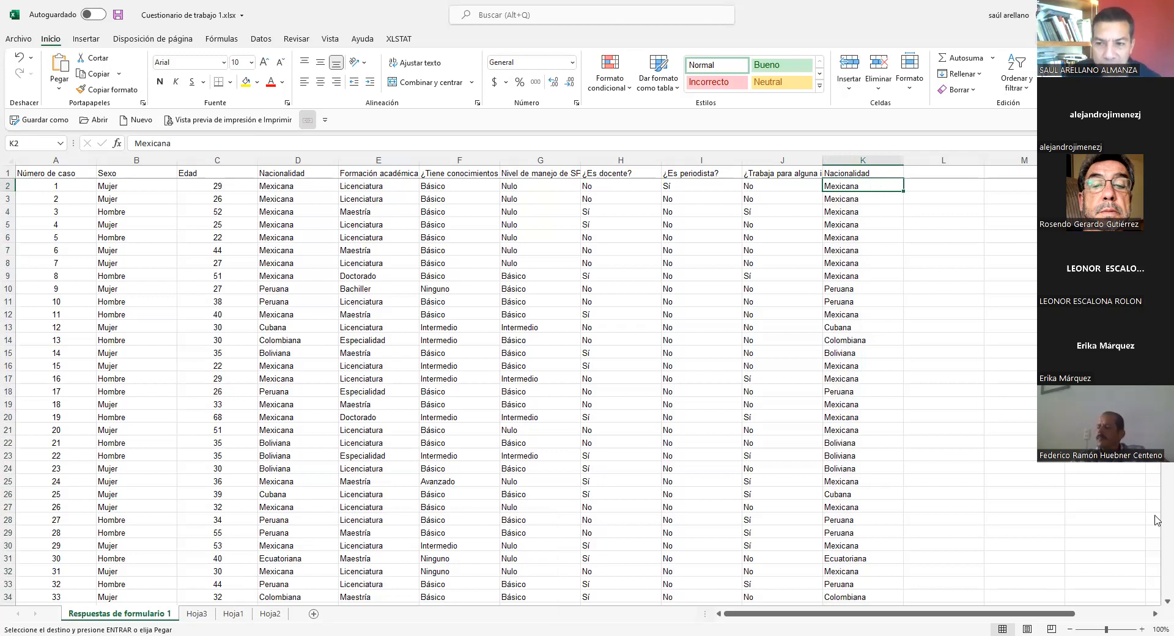
pyautogui.hotkey('ctrl', 'shift', 'Down')
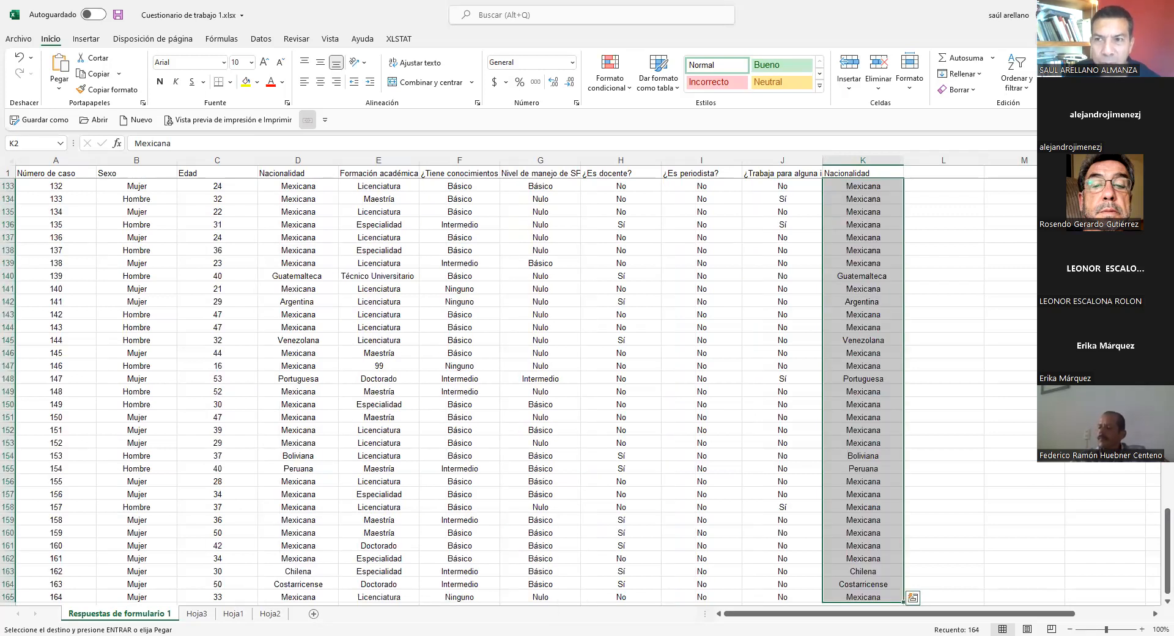
pyautogui.hotkey('ctrl', 'BackSpace')
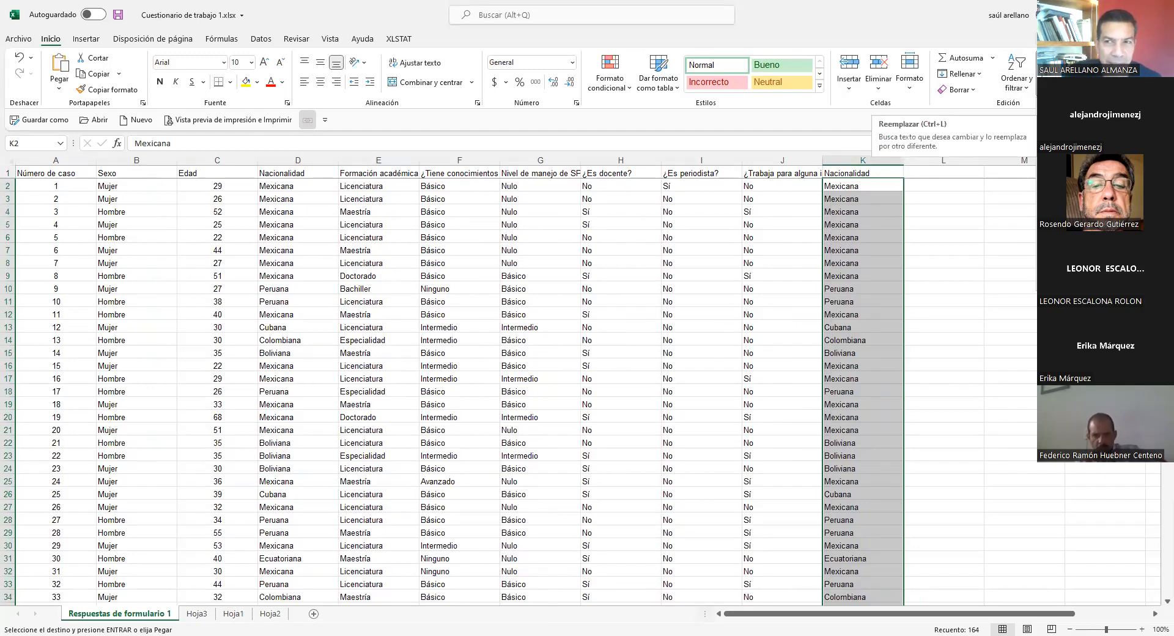
pyautogui.click(1076, 123)
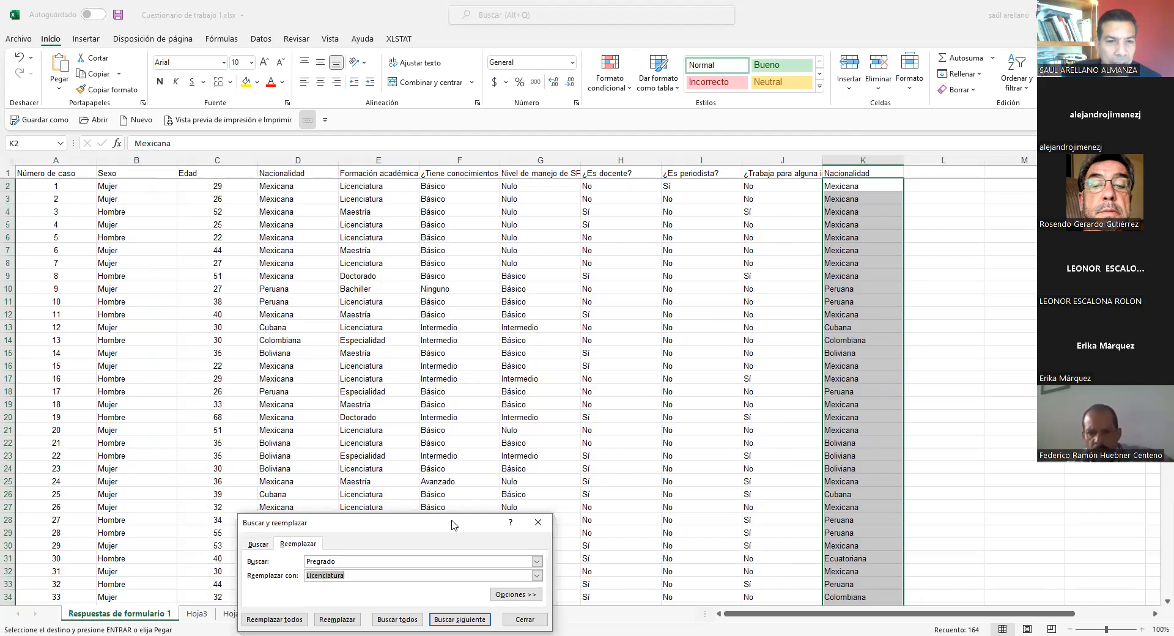
pyautogui.moveTo(452, 525); pyautogui.dragTo(561, 231)
pyautogui.click(445, 269)
pyautogui.moveTo(445, 269); pyautogui.dragTo(410, 264)
pyautogui.write('mEXICANA')
pyautogui.press('BackSpace')
pyautogui.press('BackSpace')
pyautogui.press('BackSpace')
pyautogui.press('BackSpace')
pyautogui.press('BackSpace')
pyautogui.press('BackSpace')
pyautogui.press('BackSpace')
pyautogui.press('BackSpace')
pyautogui.write('M')
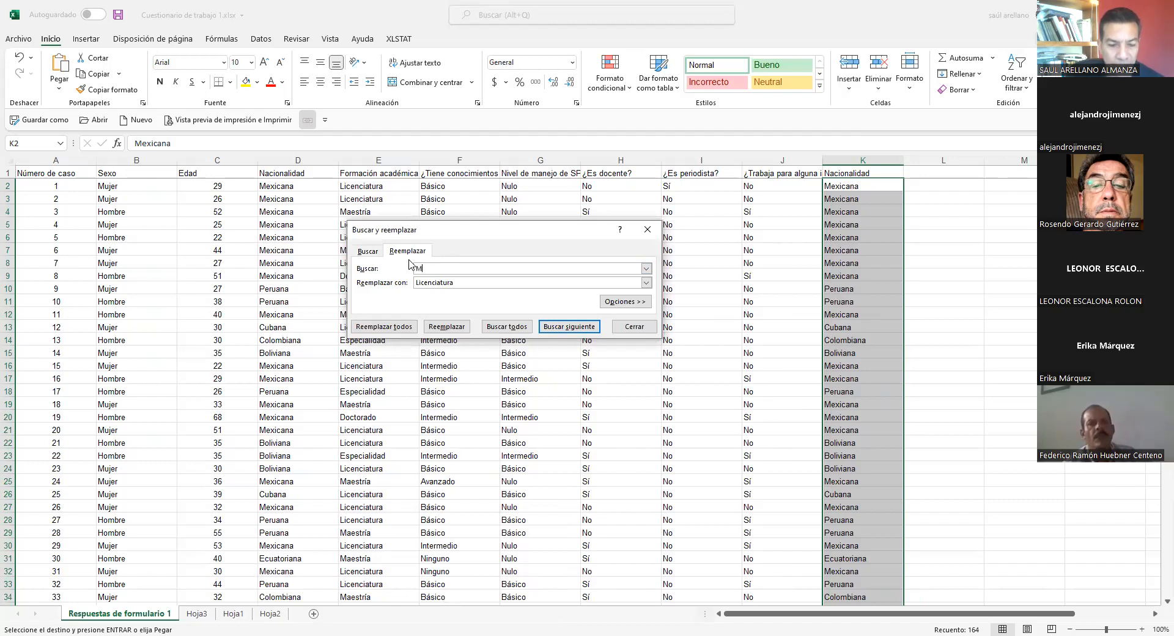
pyautogui.write('exicana')
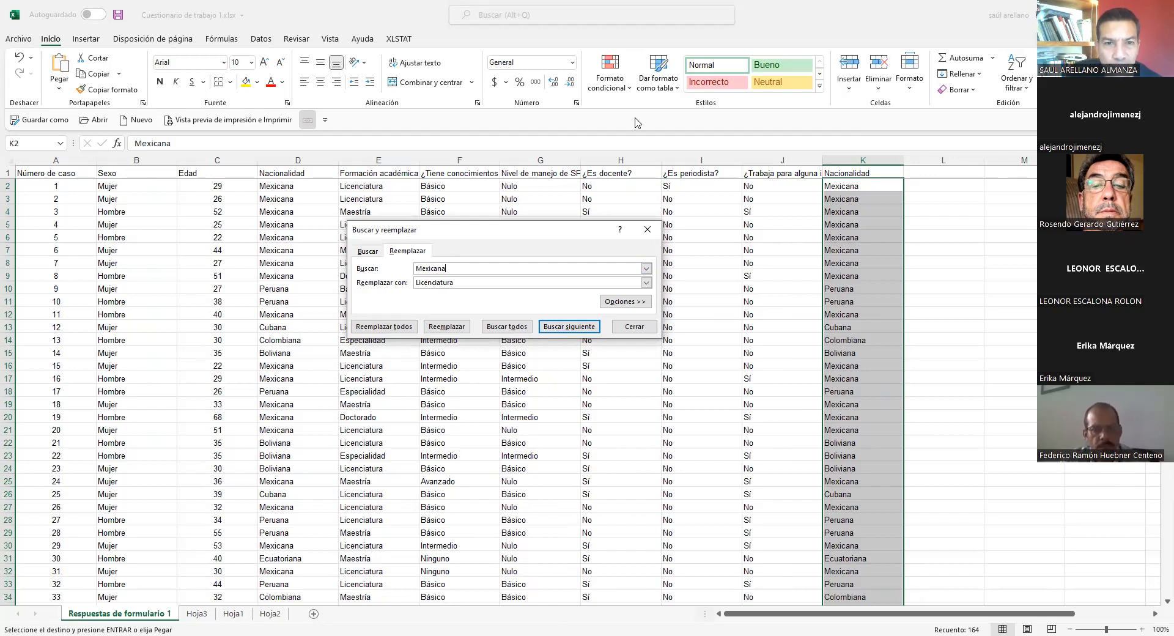
pyautogui.click(415, 282)
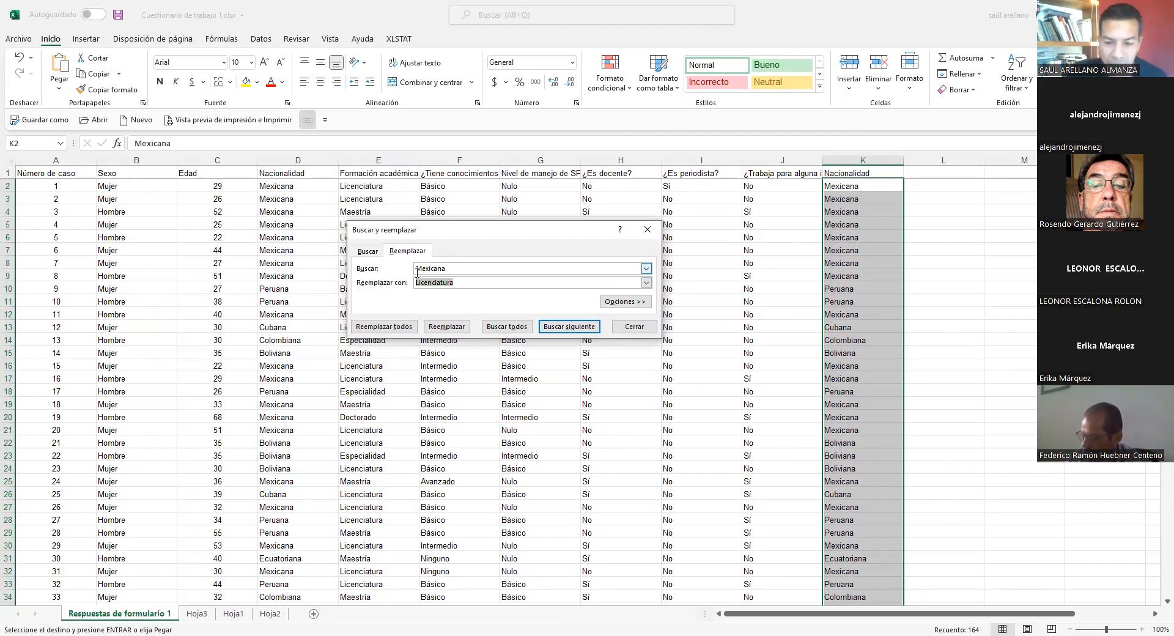
pyautogui.write('1')
pyautogui.press('BackSpace')
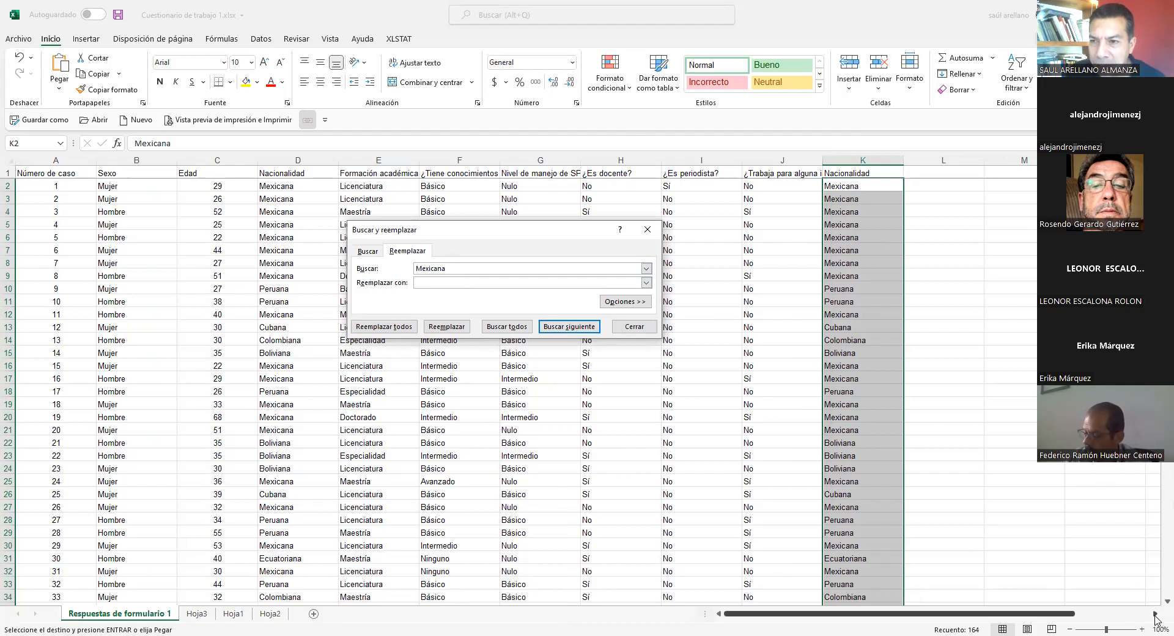
# Number the nationalities in column N with consecutive codes 1 to 13 in O2:O14.
pyautogui.hscroll(1, 932, 181)
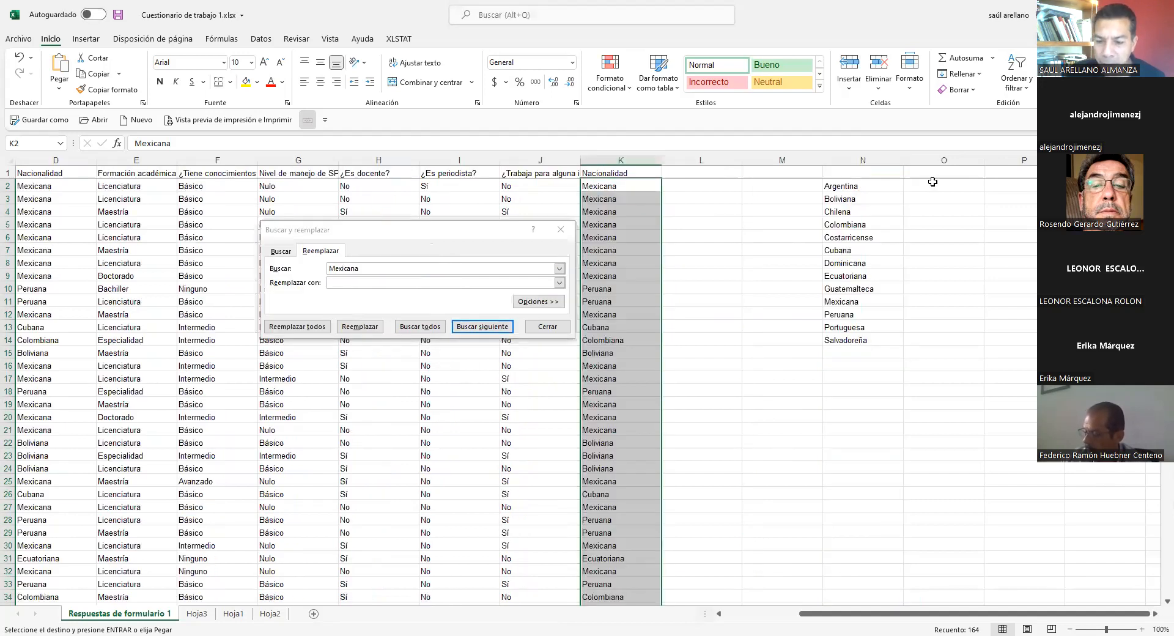
pyautogui.doubleClick(932, 181)
pyautogui.write('1')
pyautogui.press('Return')
pyautogui.write('2')
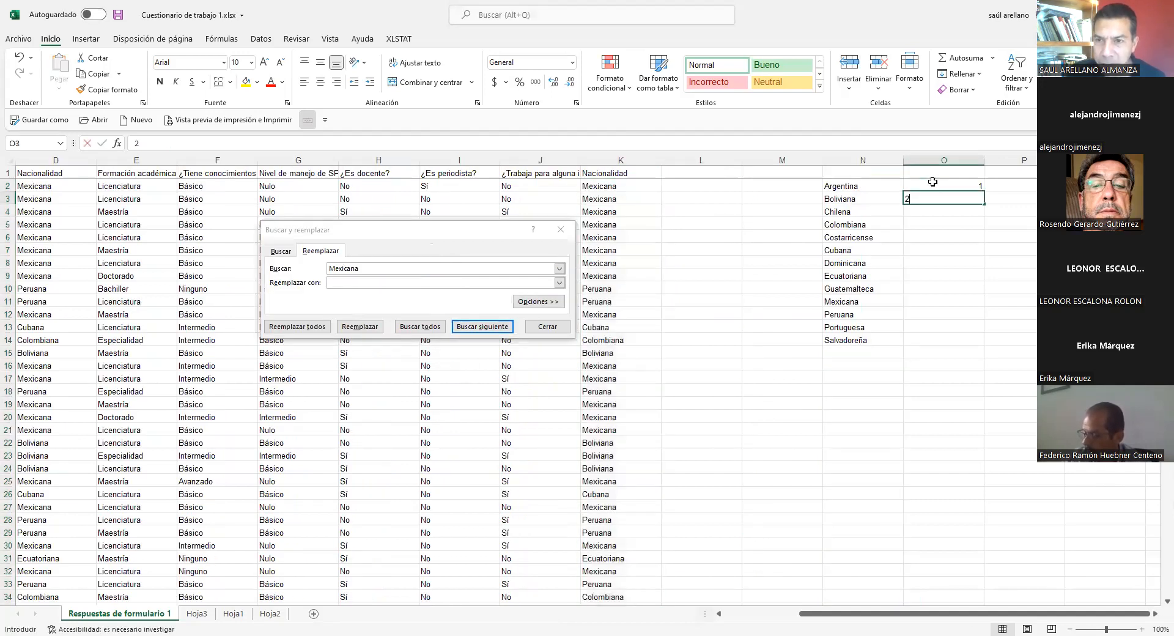
pyautogui.press('Escape')
pyautogui.click(975, 188)
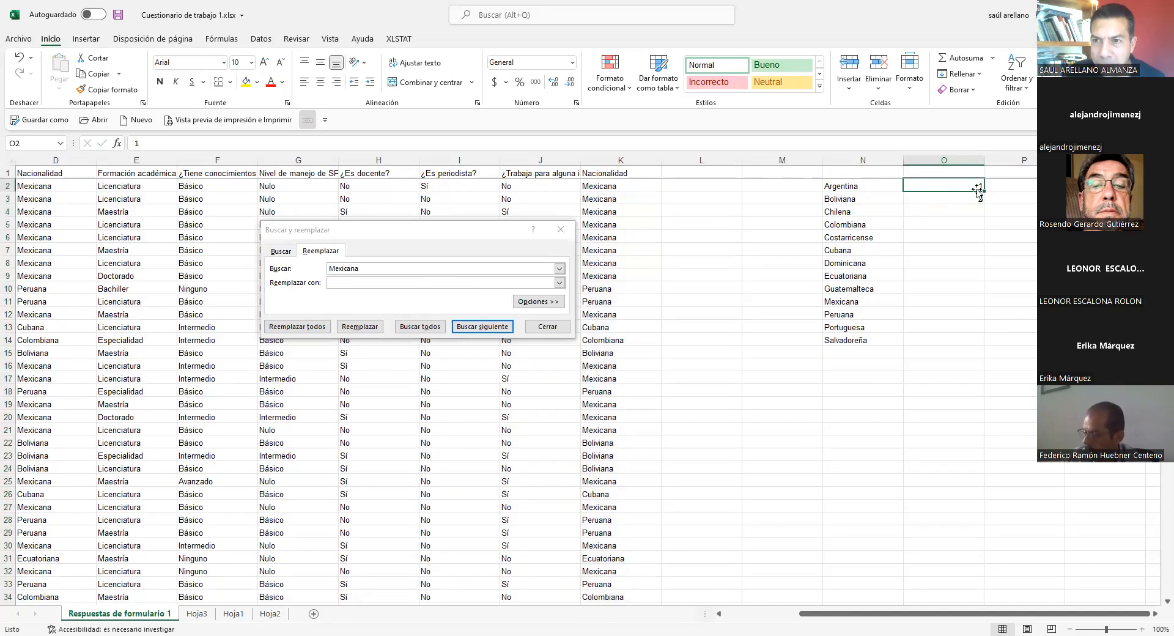
pyautogui.moveTo(982, 191); pyautogui.dragTo(954, 340)
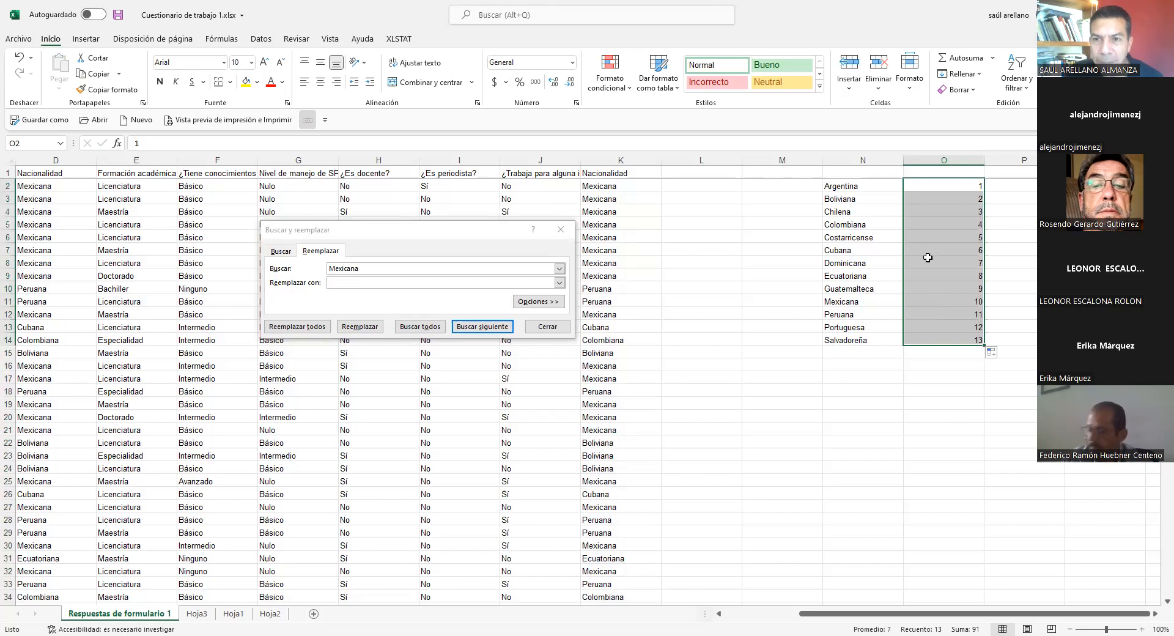
# Replace all Mexicana entries with the code 10, starting from cell O11, and close the replace dialog.
pyautogui.click(968, 302)
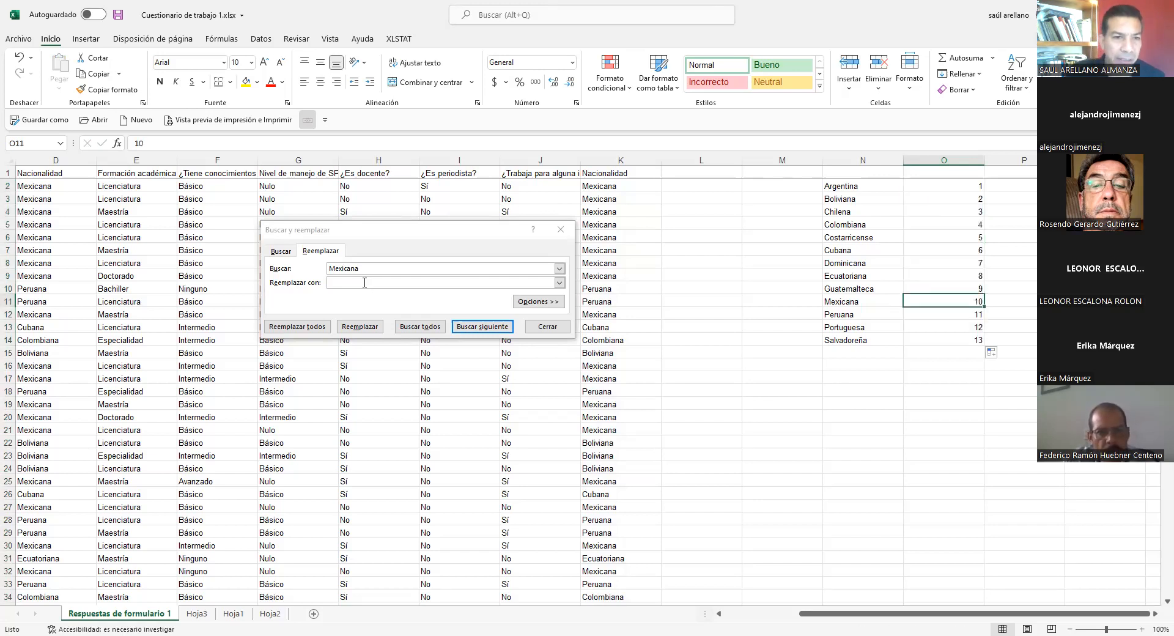
pyautogui.click(364, 283)
pyautogui.write('10')
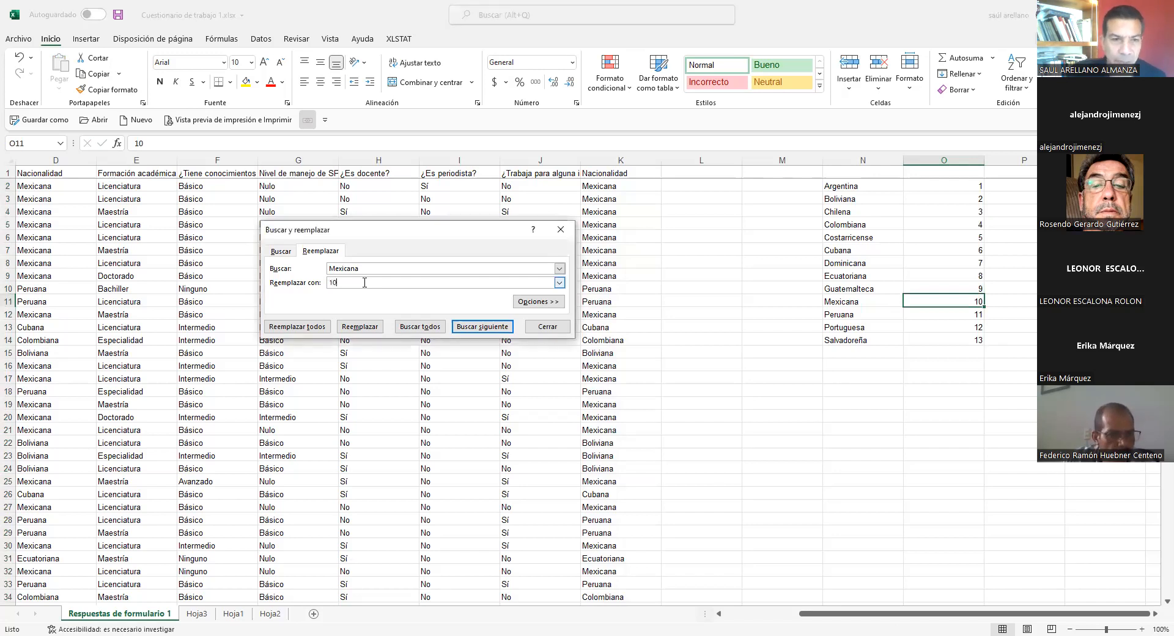
pyautogui.click(318, 329)
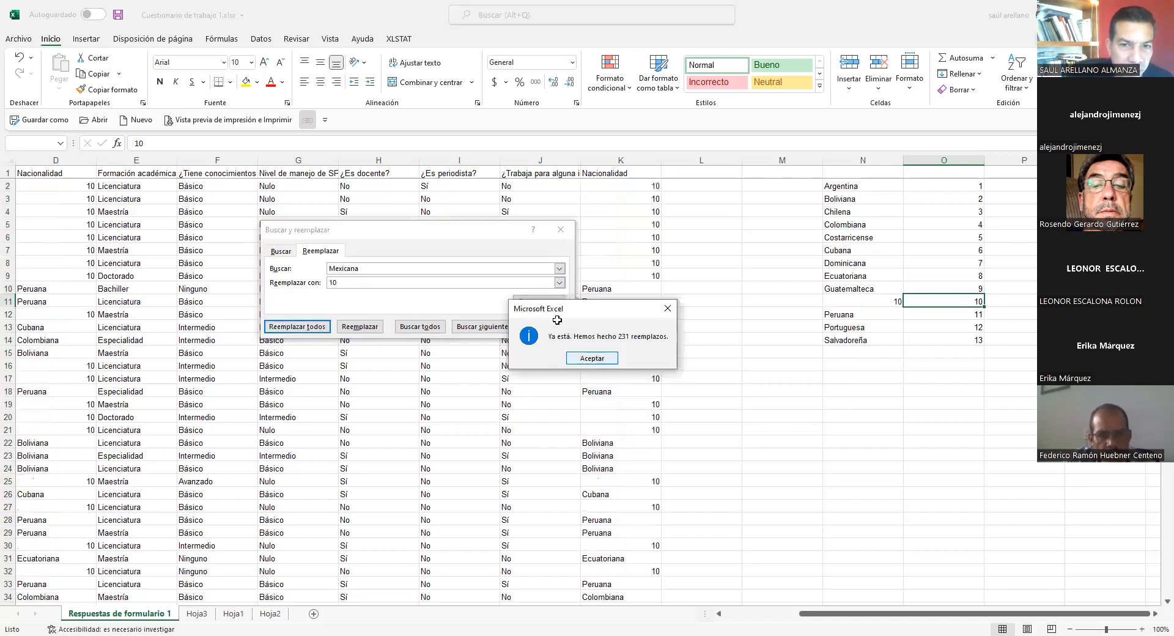
pyautogui.press('Return')
pyautogui.press('Escape')
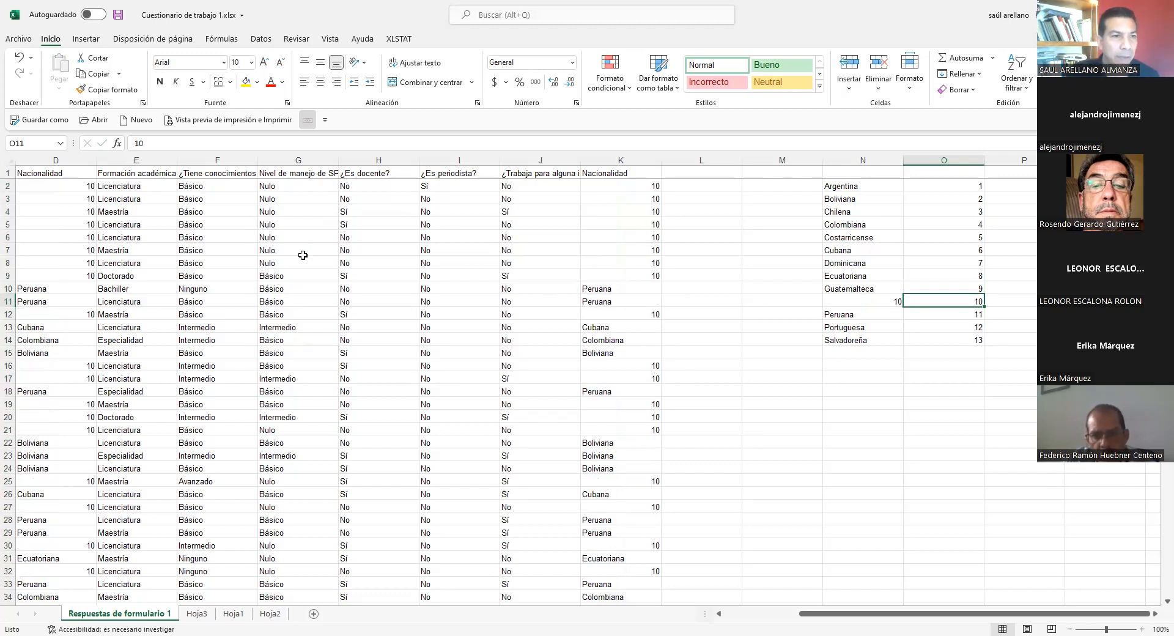
# Restore the overwritten name Mexicana in cell N11 of the nationality code list.
pyautogui.click(99, 208)
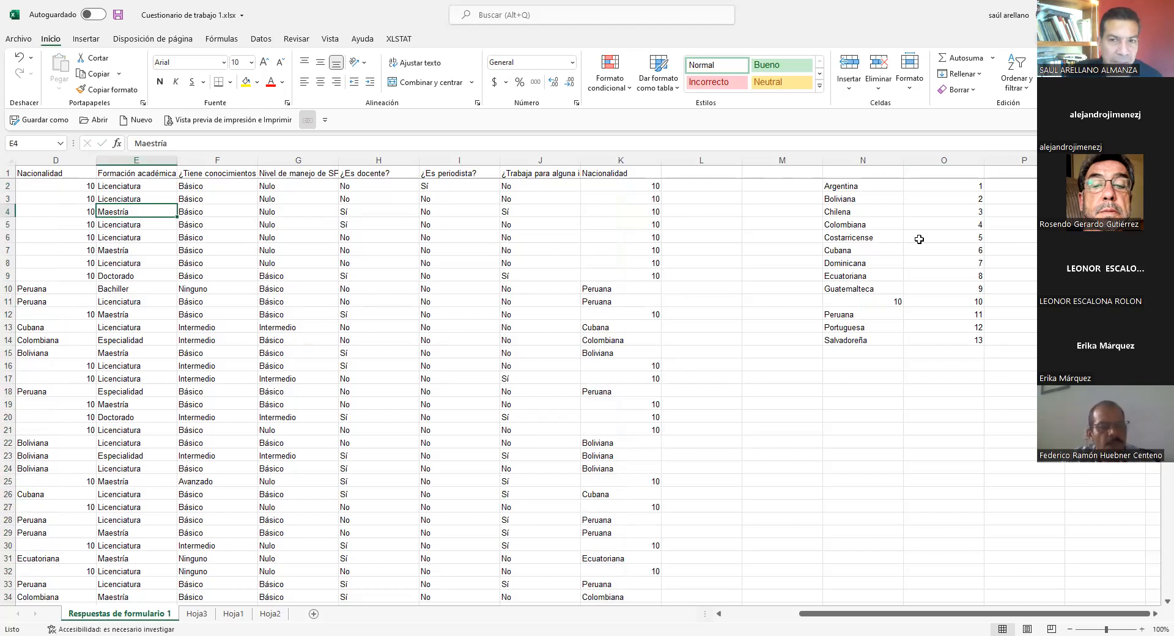
pyautogui.click(889, 301)
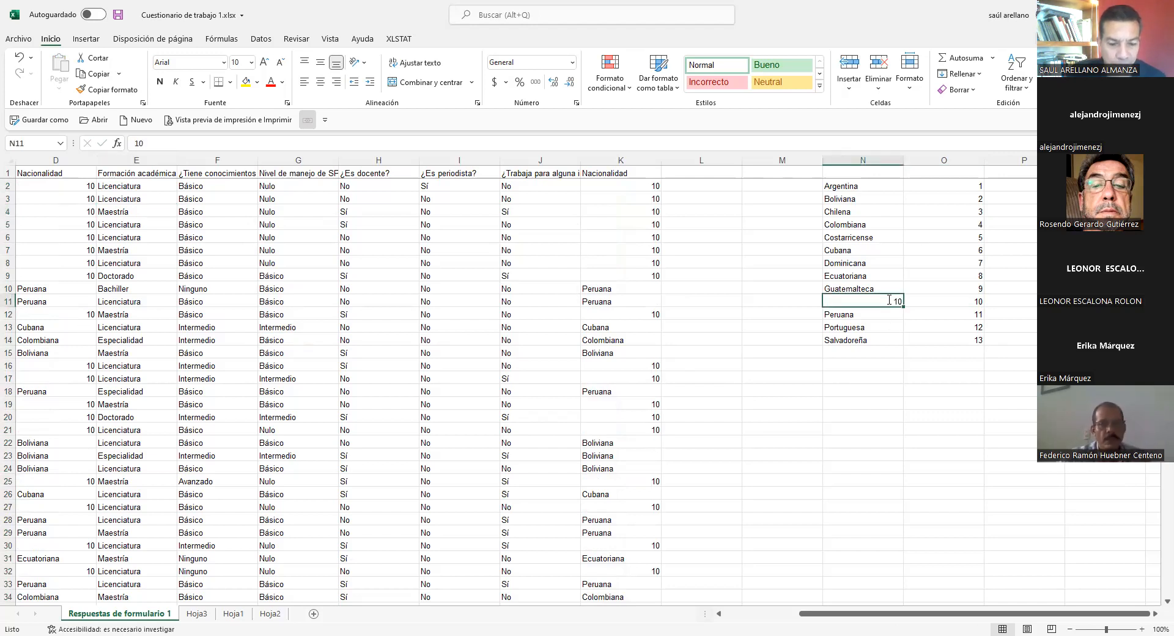
pyautogui.write('Mexicana')
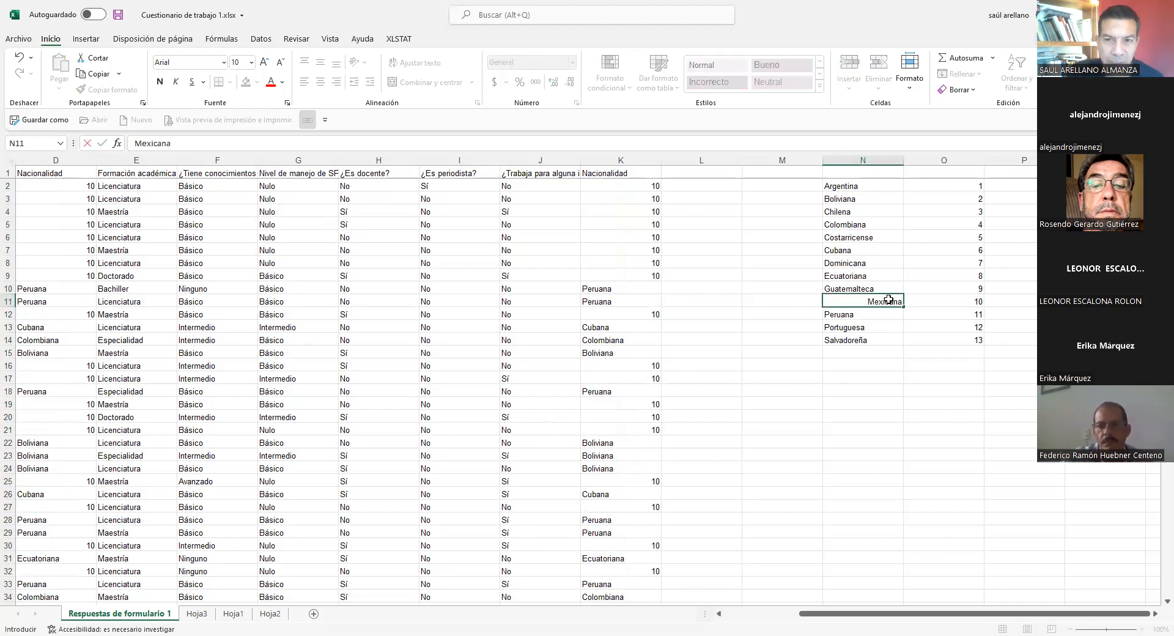
pyautogui.press('Return')
pyautogui.click(881, 302)
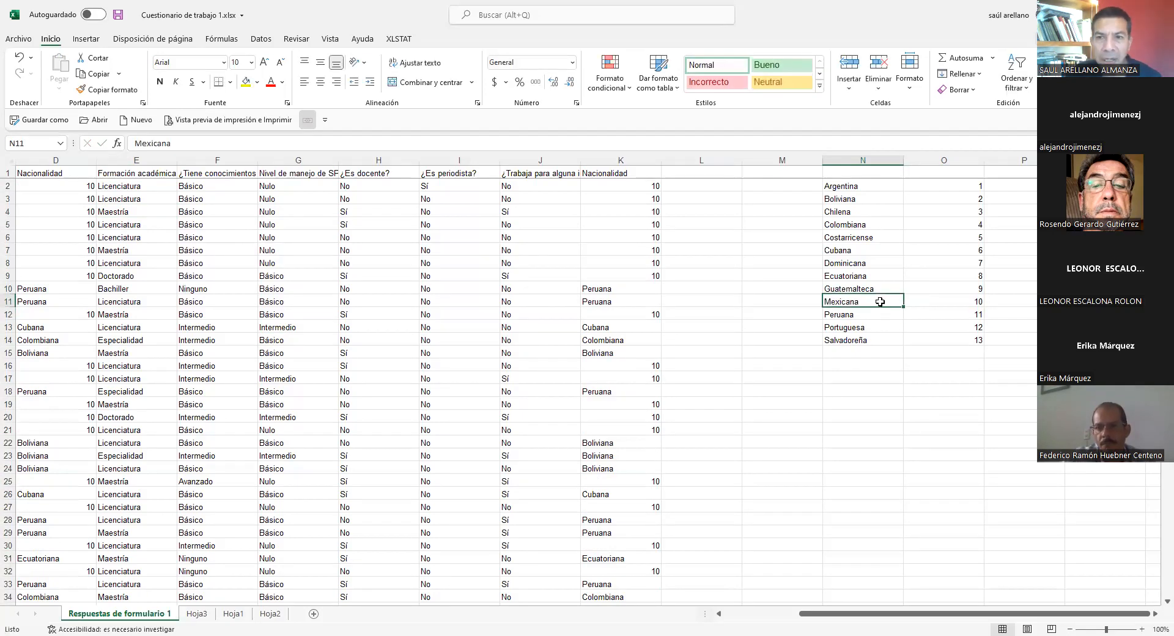
# Select the nationality values in column K from K2 down and replace all Argentina entries in them with the code 1.
pyautogui.click(870, 187)
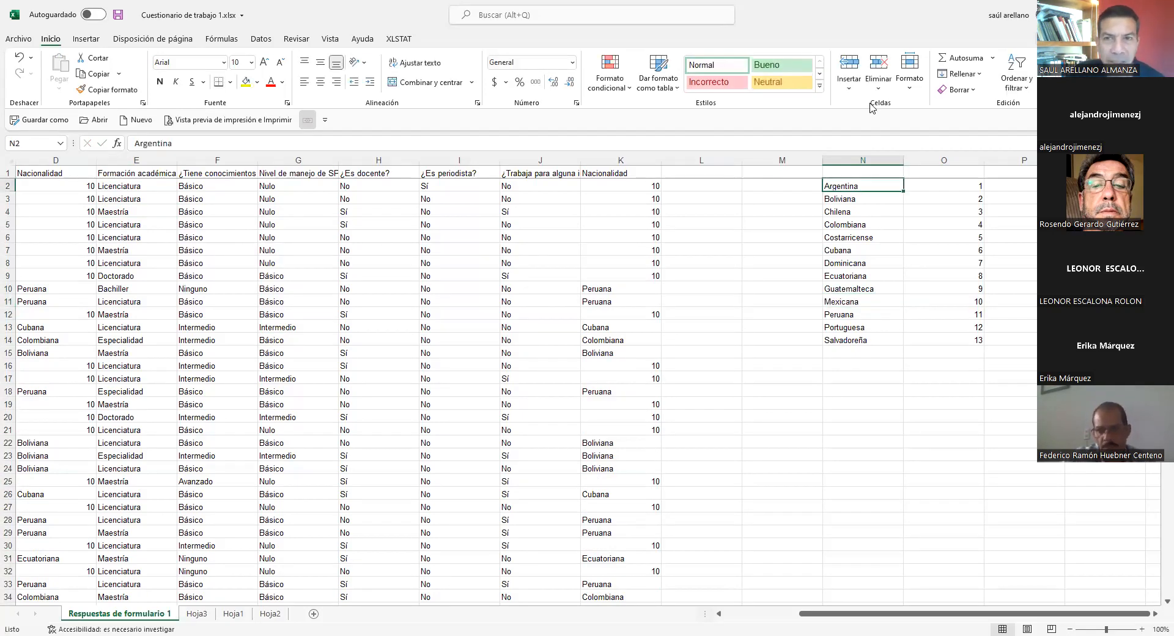
pyautogui.click(641, 185)
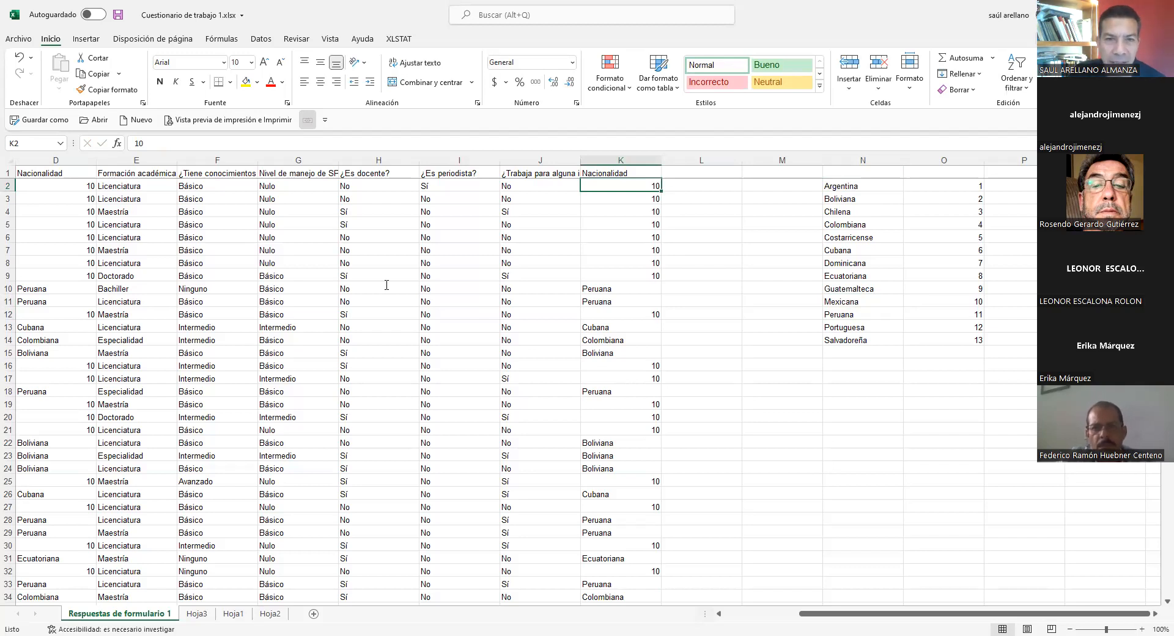
pyautogui.hotkey('ctrl', 'space')
pyautogui.hotkey('ctrl', 'h')
pyautogui.write('A')
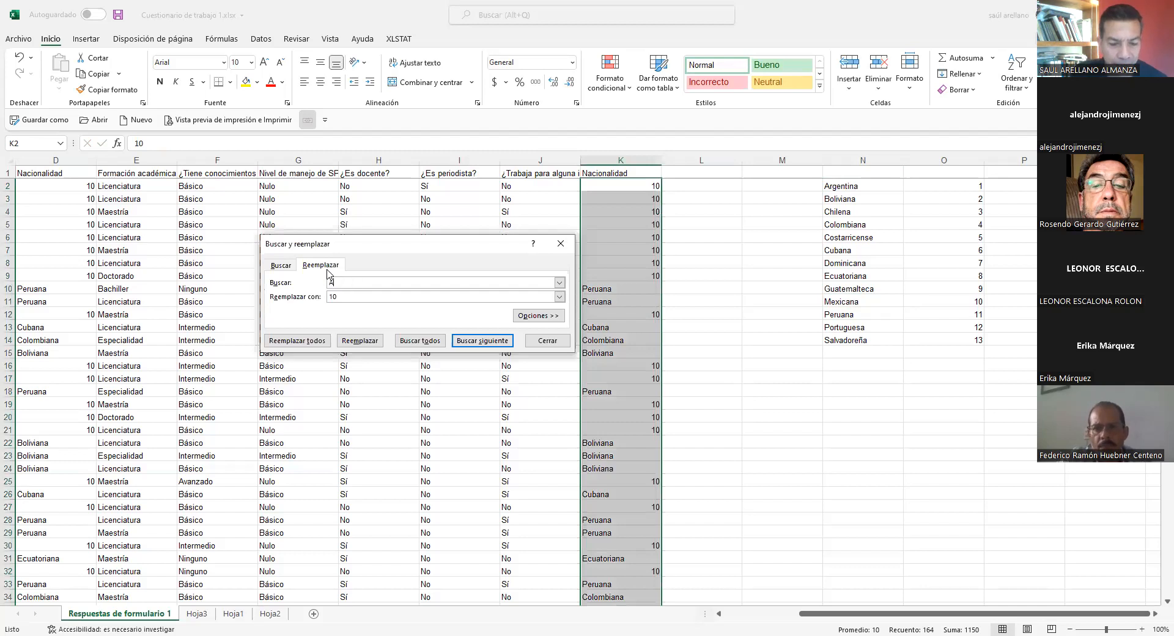
pyautogui.write('rgentina')
pyautogui.click(348, 294)
pyautogui.press('BackSpace')
pyautogui.click(303, 341)
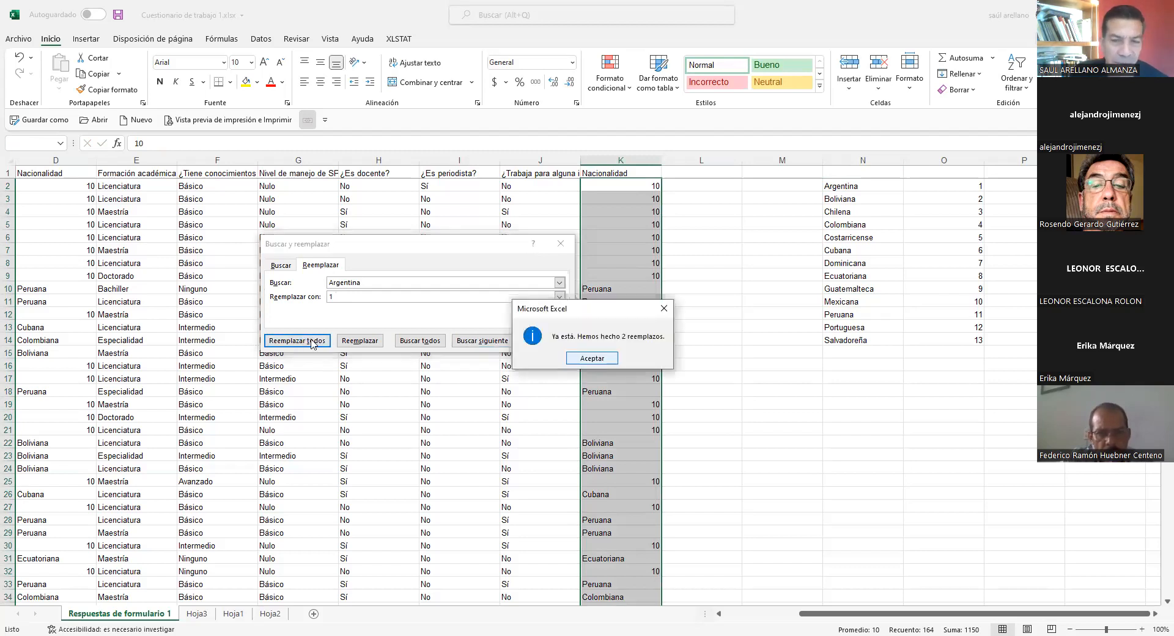
pyautogui.press('Return')
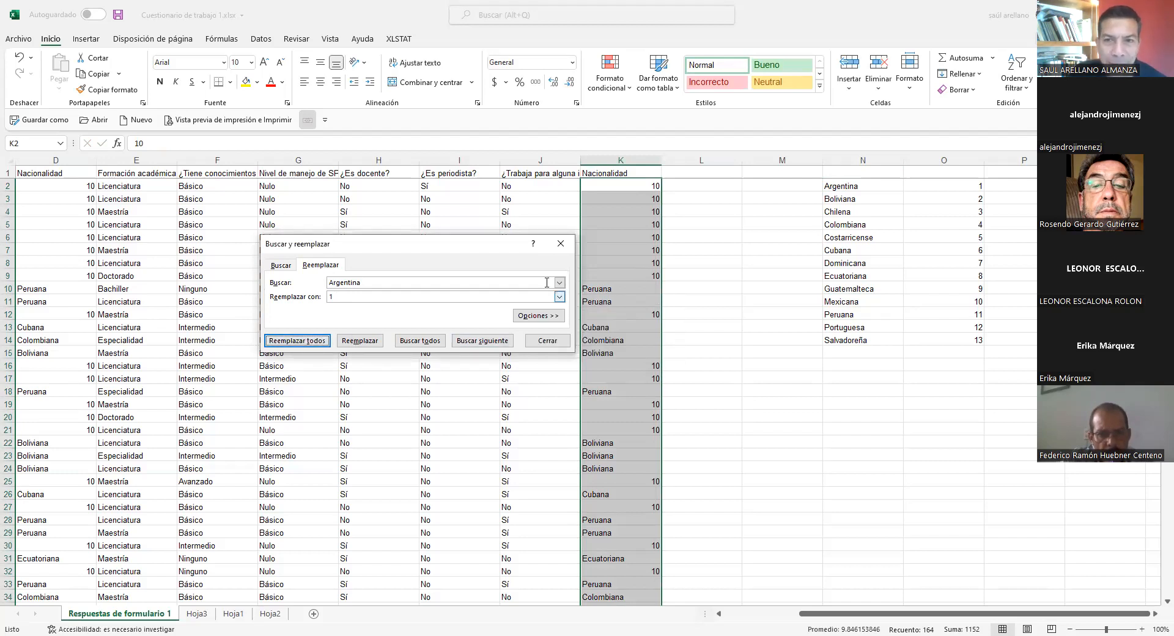
# Replace all Boliviana entries in the selected column K nationality values with the code 2.
pyautogui.doubleClick(335, 281)
pyautogui.write('A')
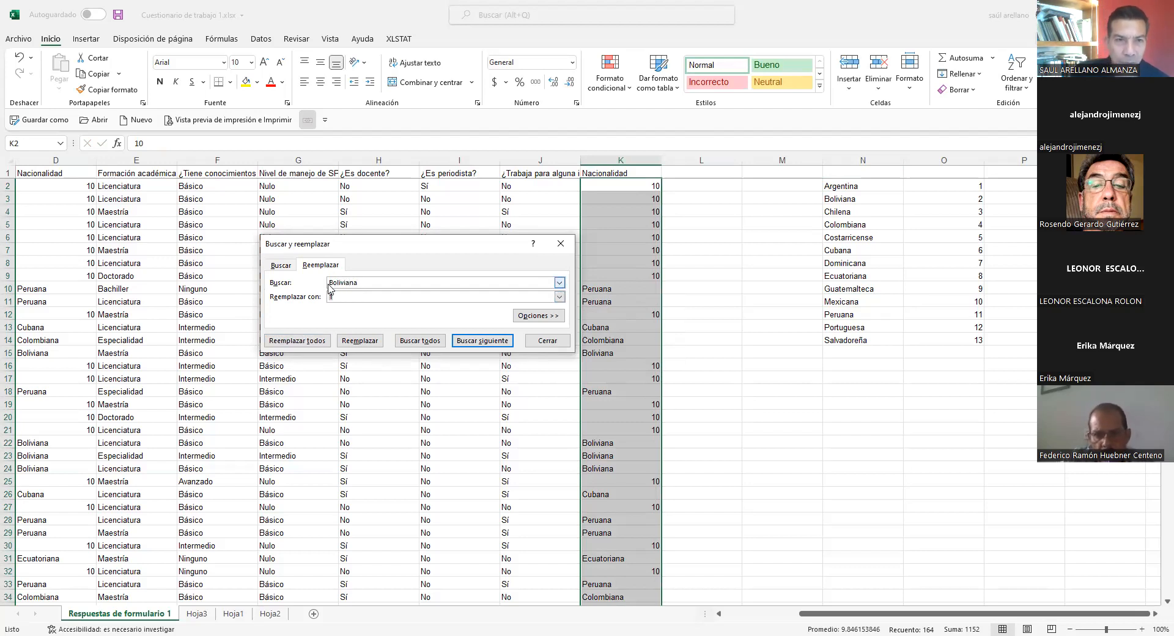
pyautogui.write('2')
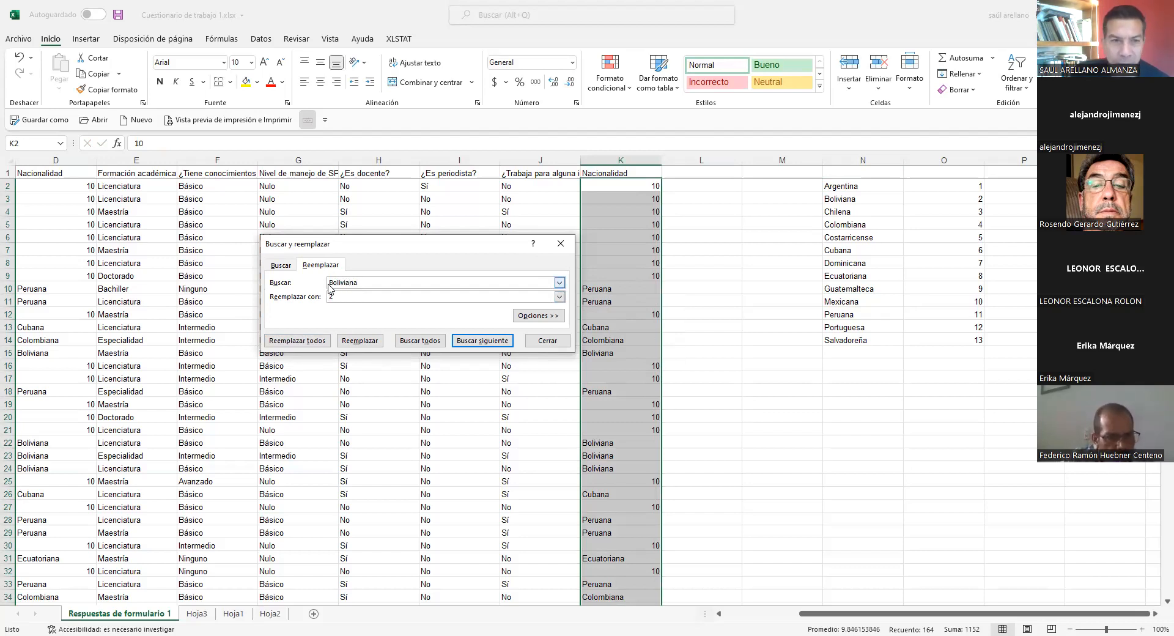
pyautogui.click(312, 340)
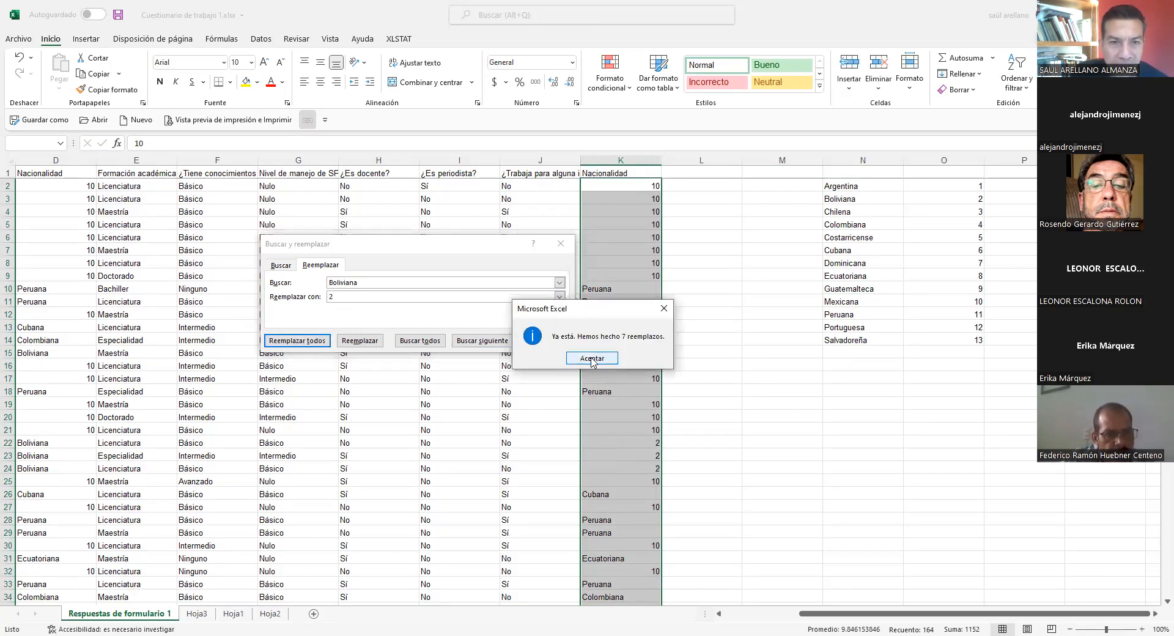
pyautogui.press('Return')
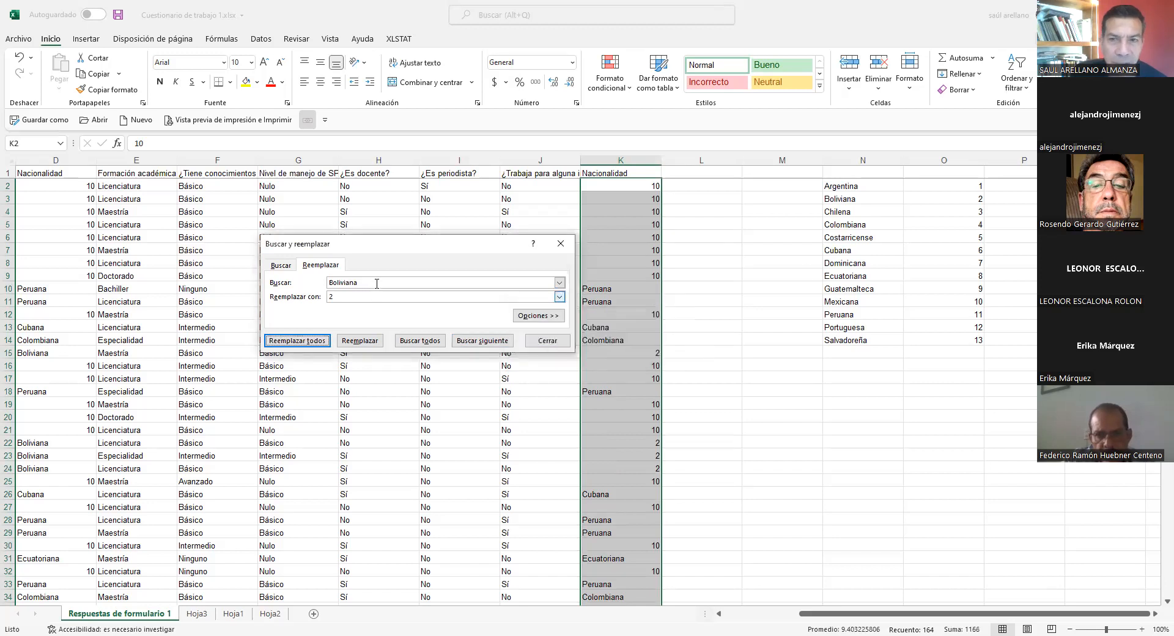
# Select the Nacionalidad entries in column K and replace every "Chilena" with 3.
pyautogui.click(864, 214)
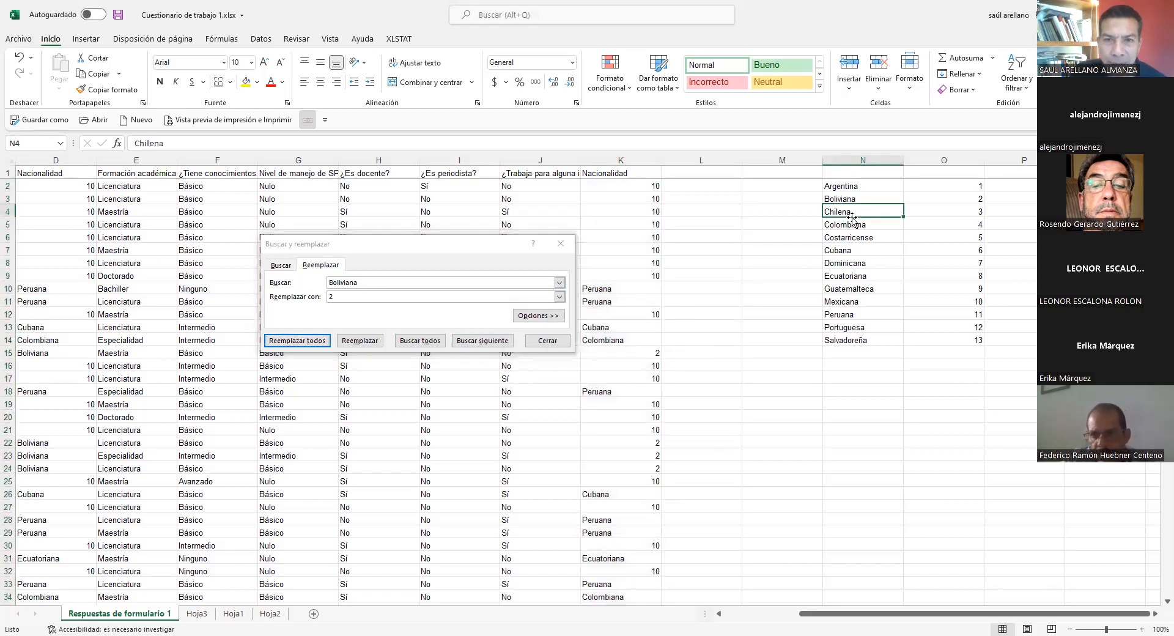
pyautogui.click(634, 186)
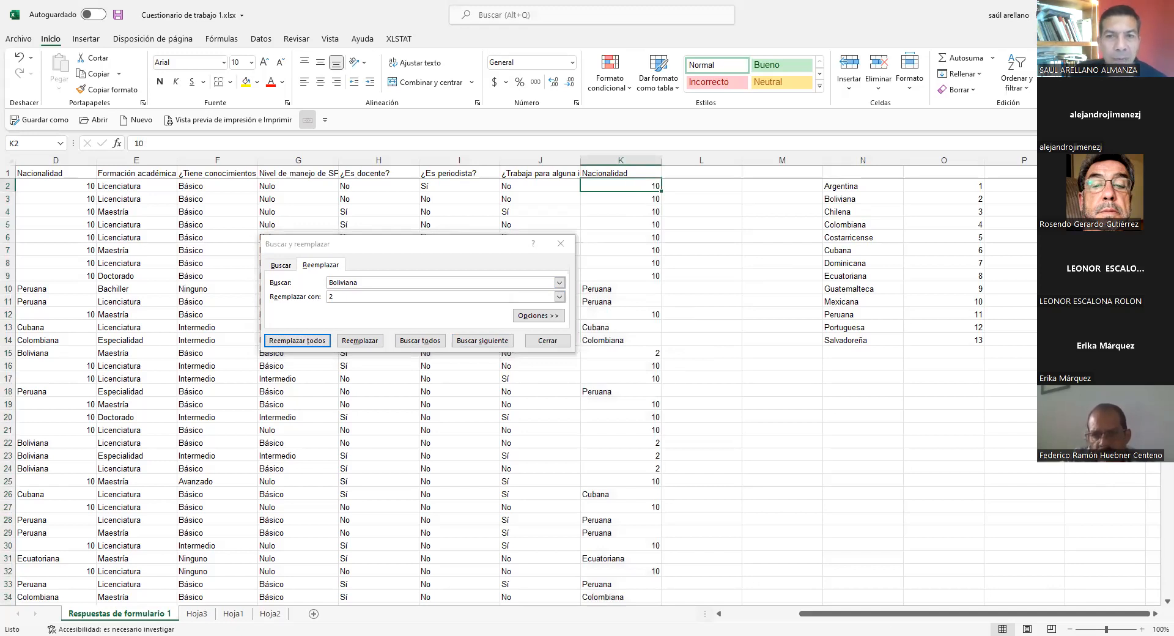
pyautogui.hotkey('ctrl', 'space')
pyautogui.click(345, 251)
pyautogui.write('Chilena')
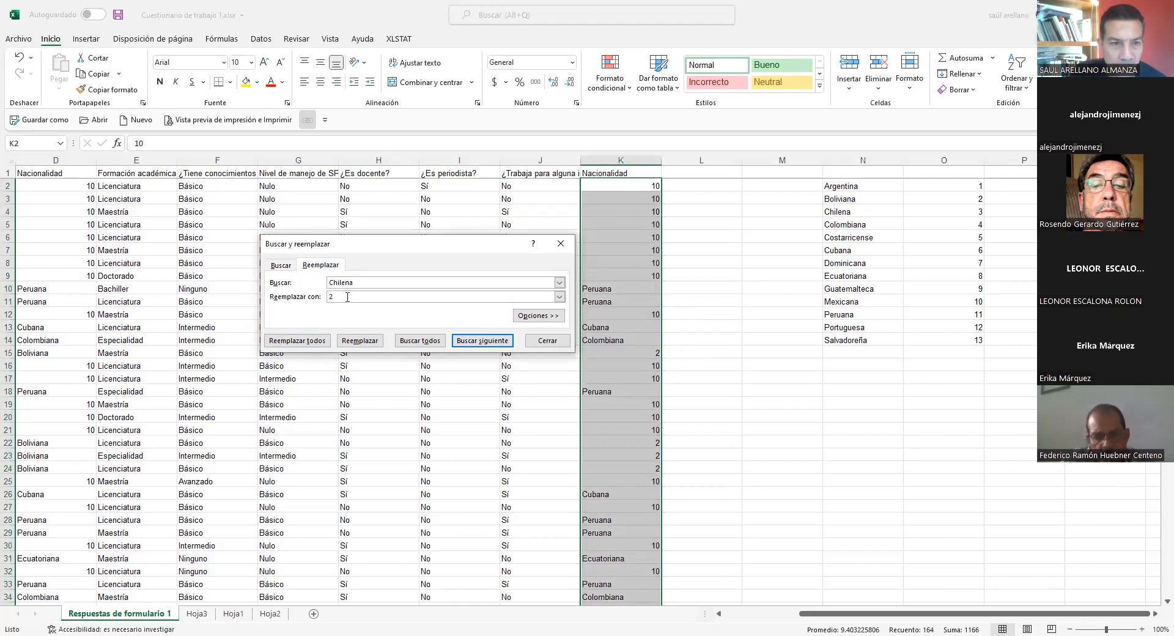
pyautogui.press('Tab')
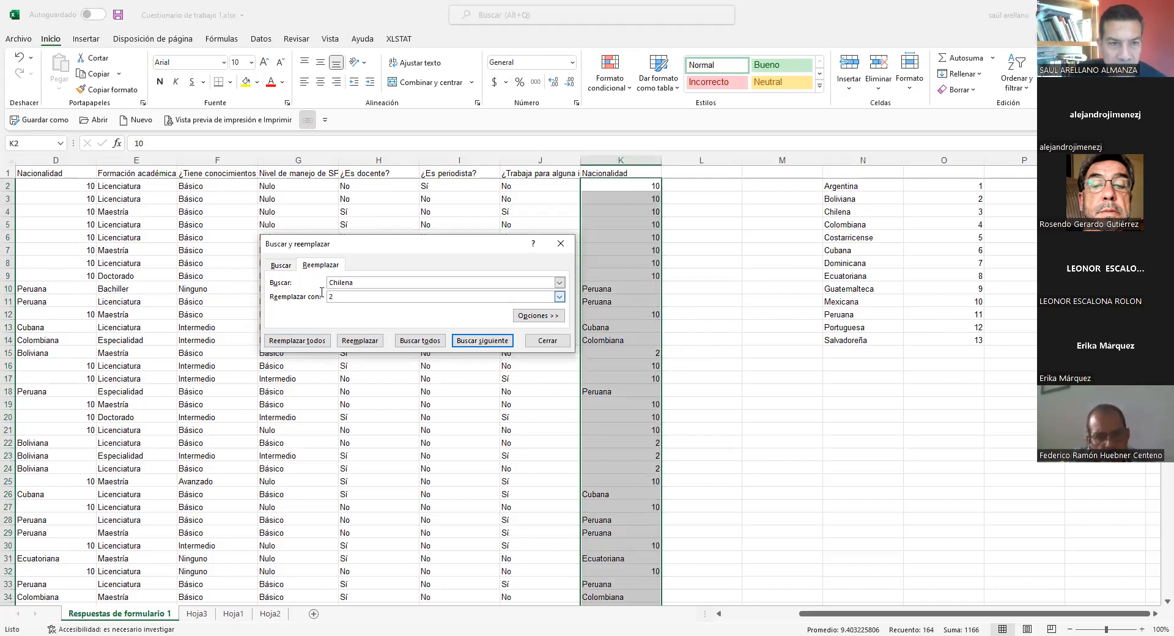
pyautogui.write('3')
pyautogui.press('Return')
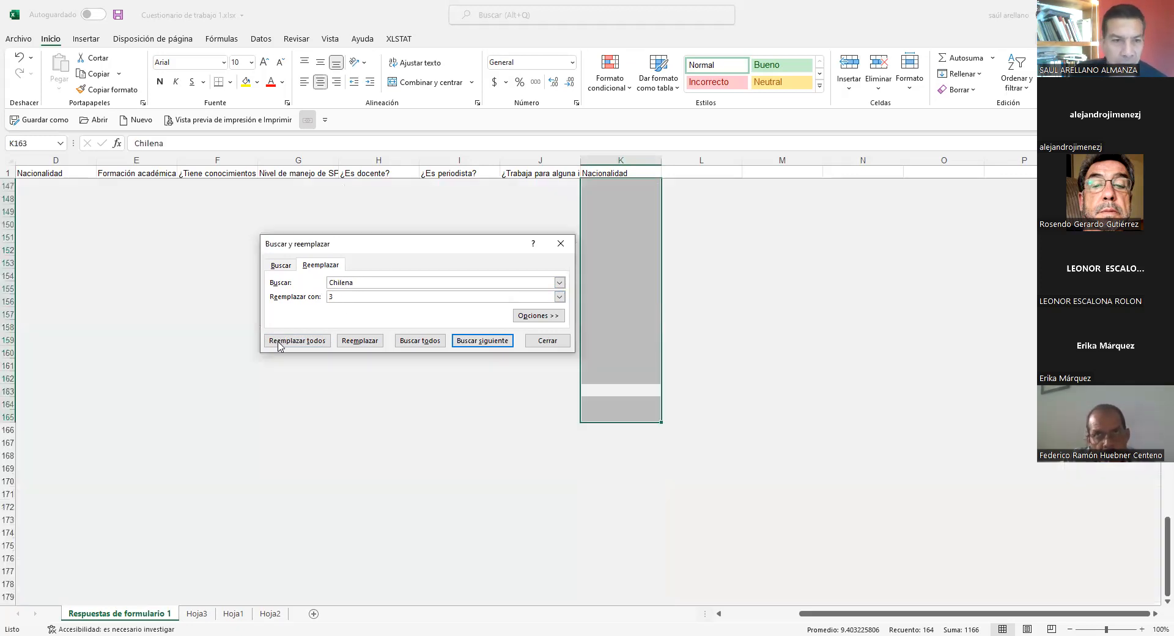
pyautogui.click(281, 336)
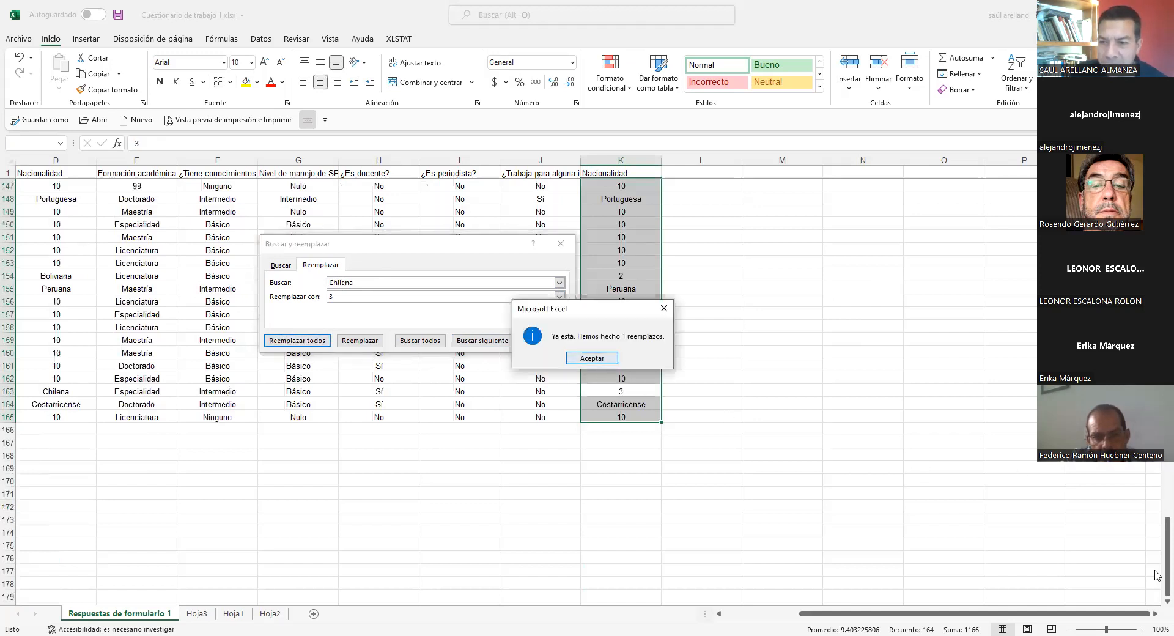
pyautogui.press('Return')
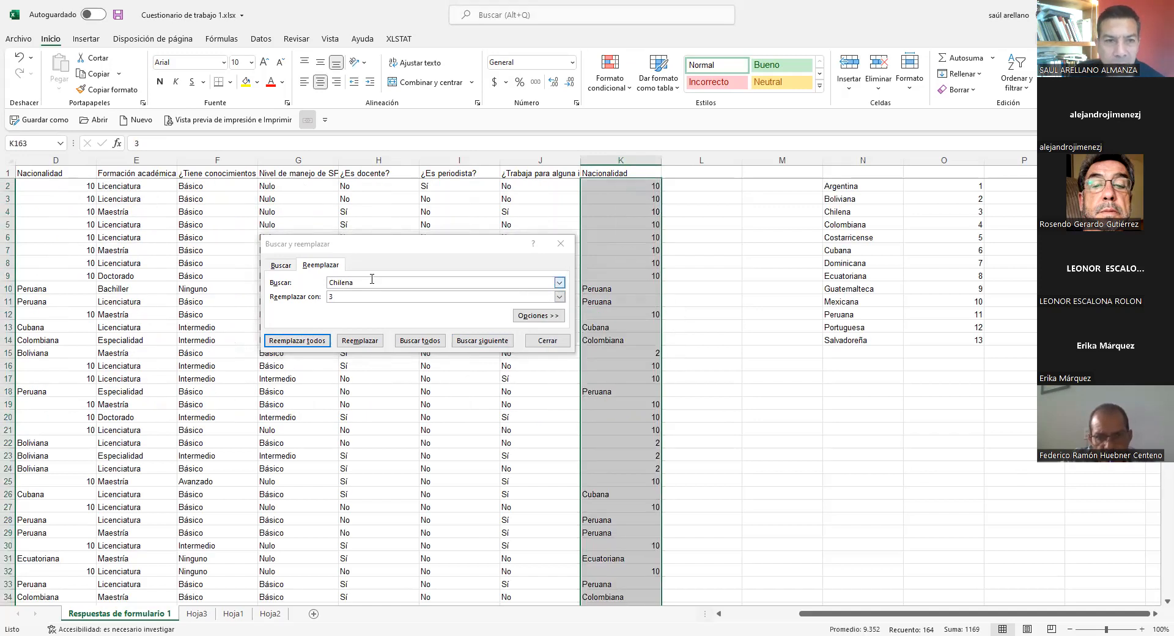
# Replace every "Colombiana" with 4 in the selected Nacionalidad entries of column K.
pyautogui.click(322, 279)
pyautogui.write('Colo')
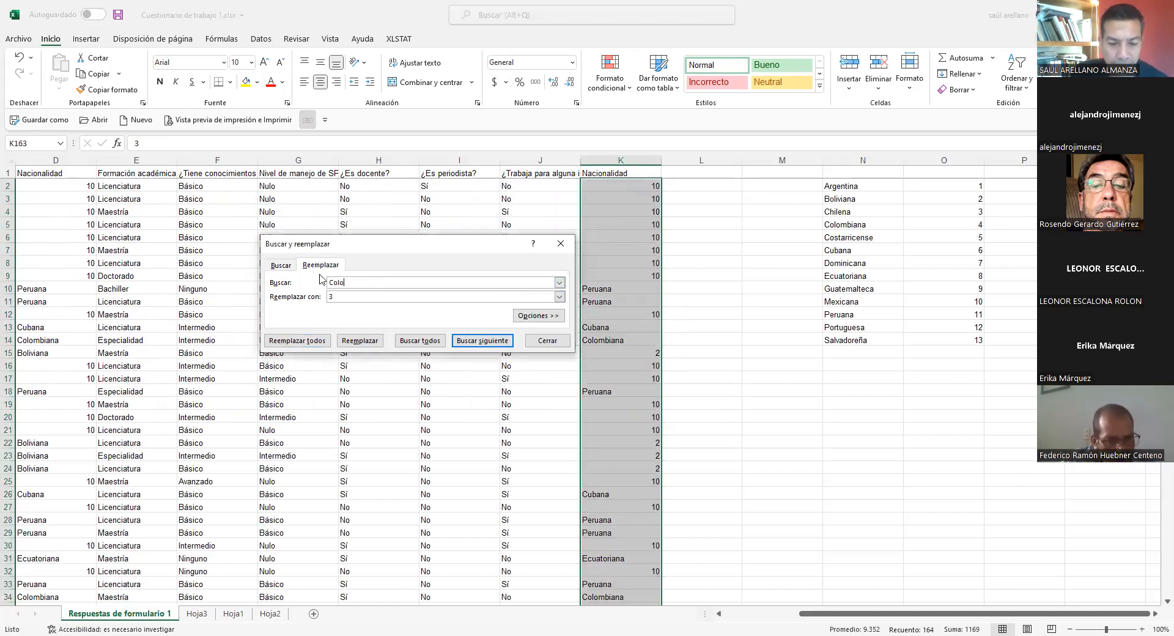
pyautogui.write('mbiana')
pyautogui.click(346, 298)
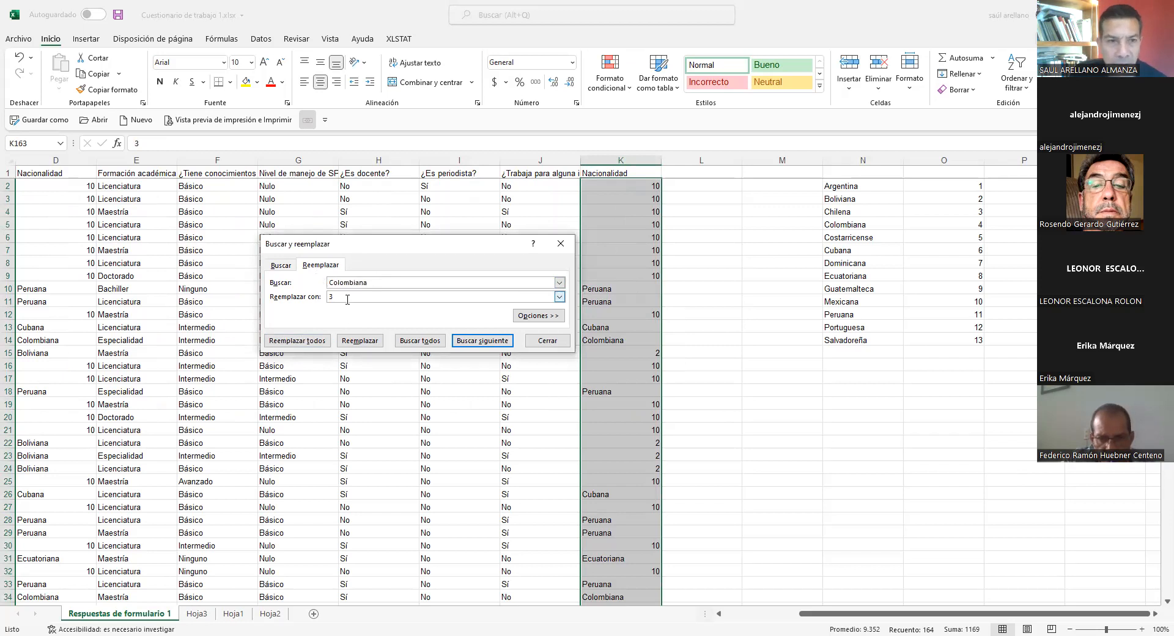
pyautogui.press('BackSpace')
pyautogui.write('4')
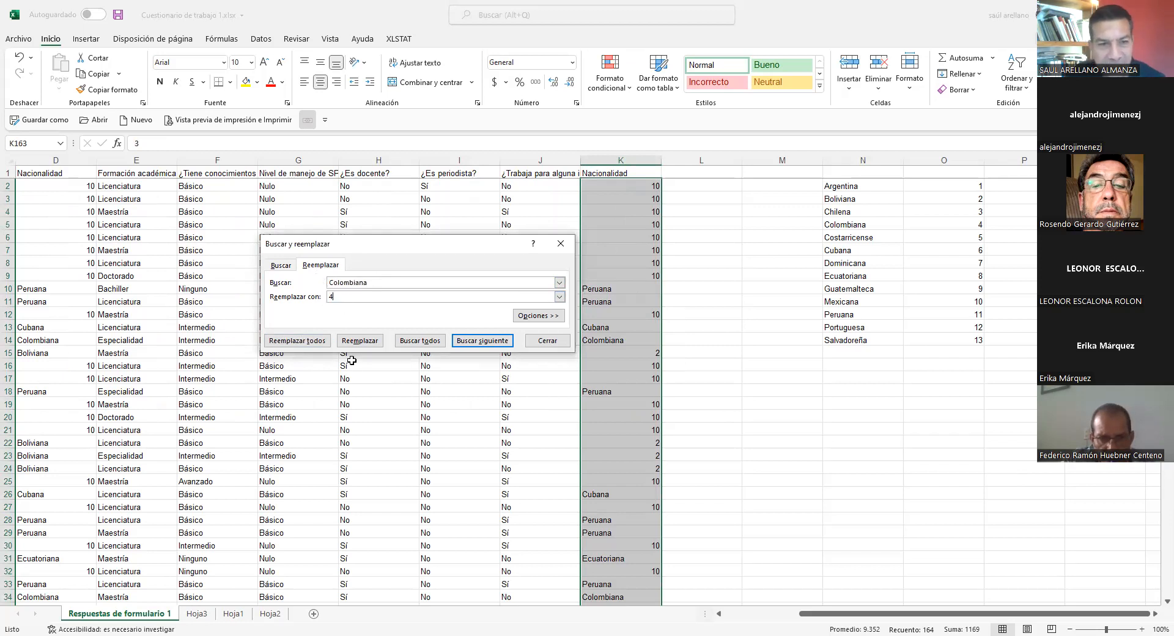
pyautogui.click(305, 338)
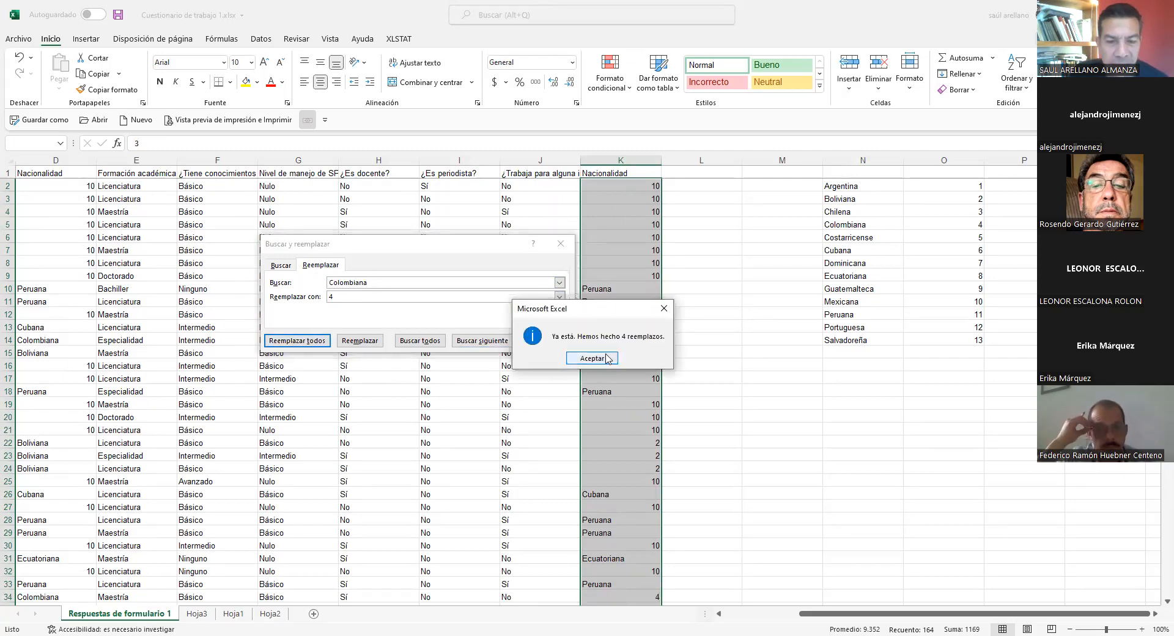
pyautogui.press('Return')
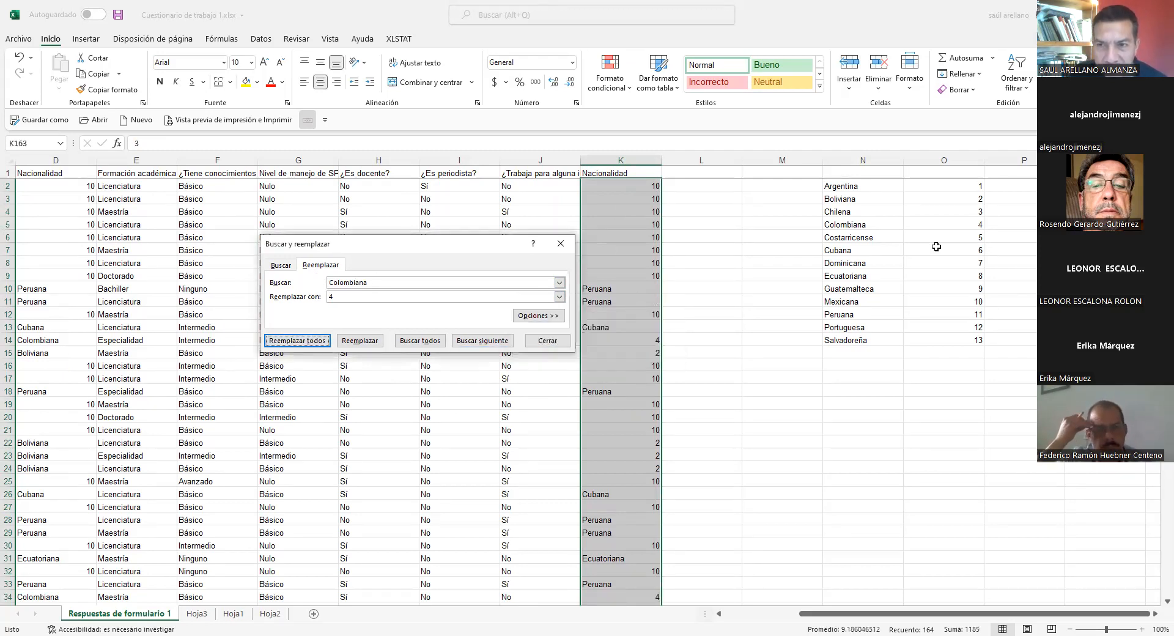
# Replace every "Costarricense" with 5 in the selected Nacionalidad entries of column K.
pyautogui.click(547, 282)
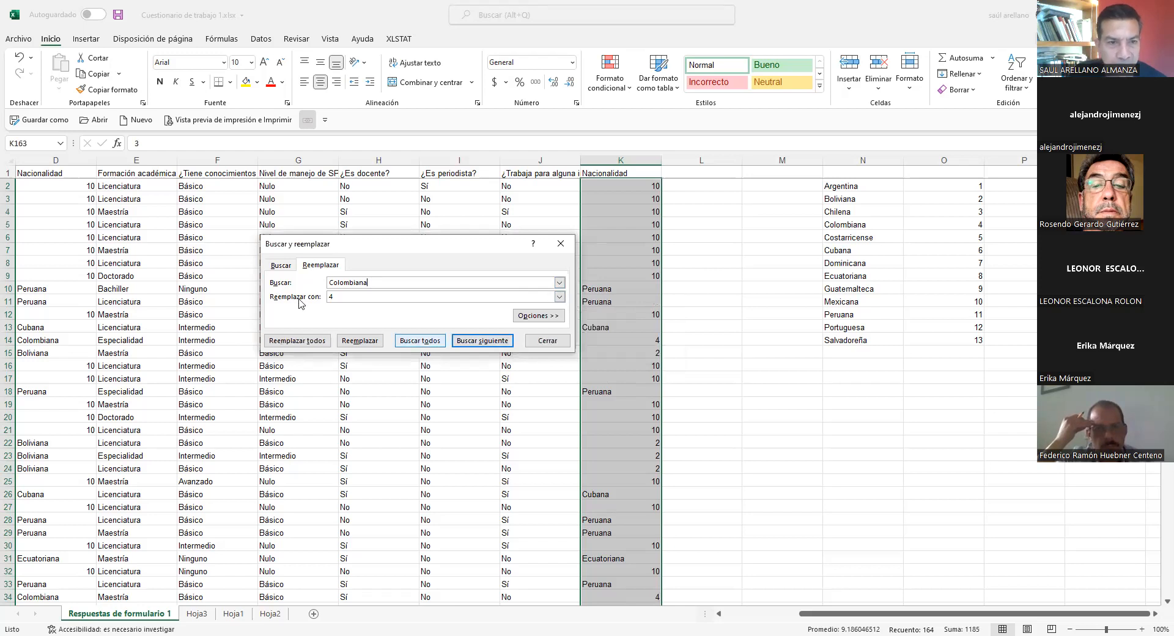
pyautogui.write('Costarricens')
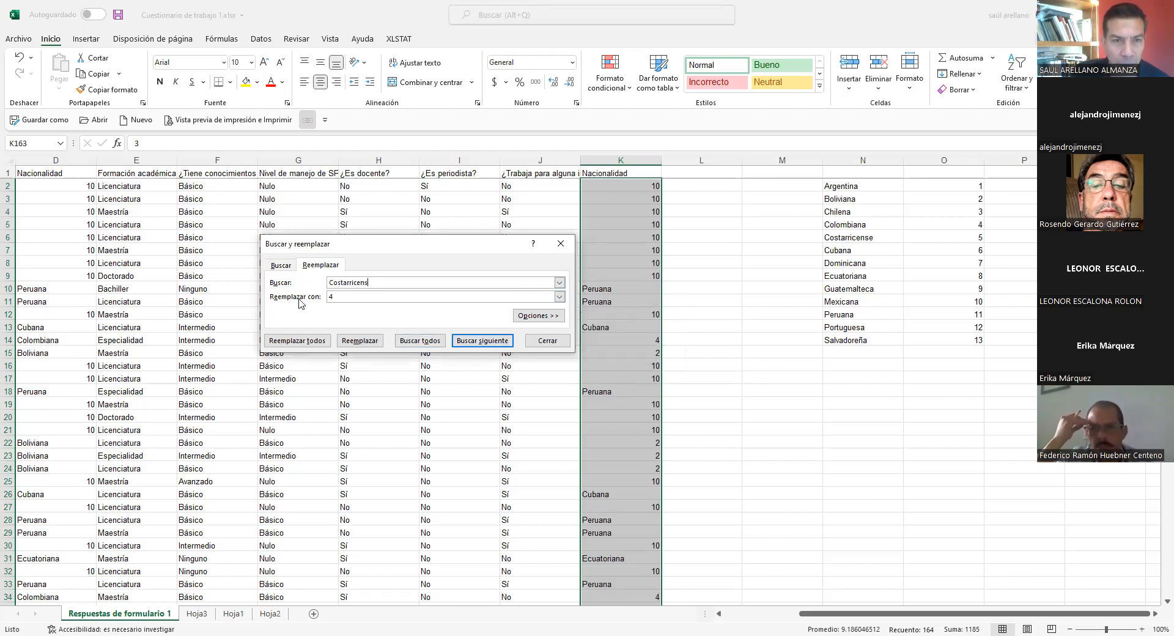
pyautogui.write('e')
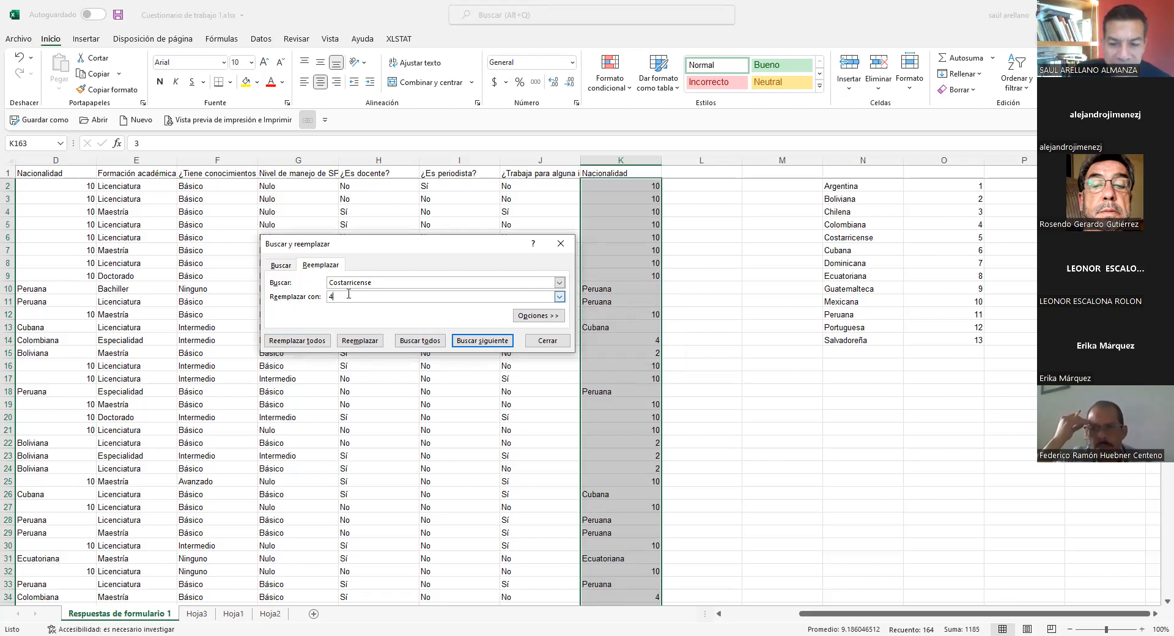
pyautogui.press('Tab')
pyautogui.press('Return')
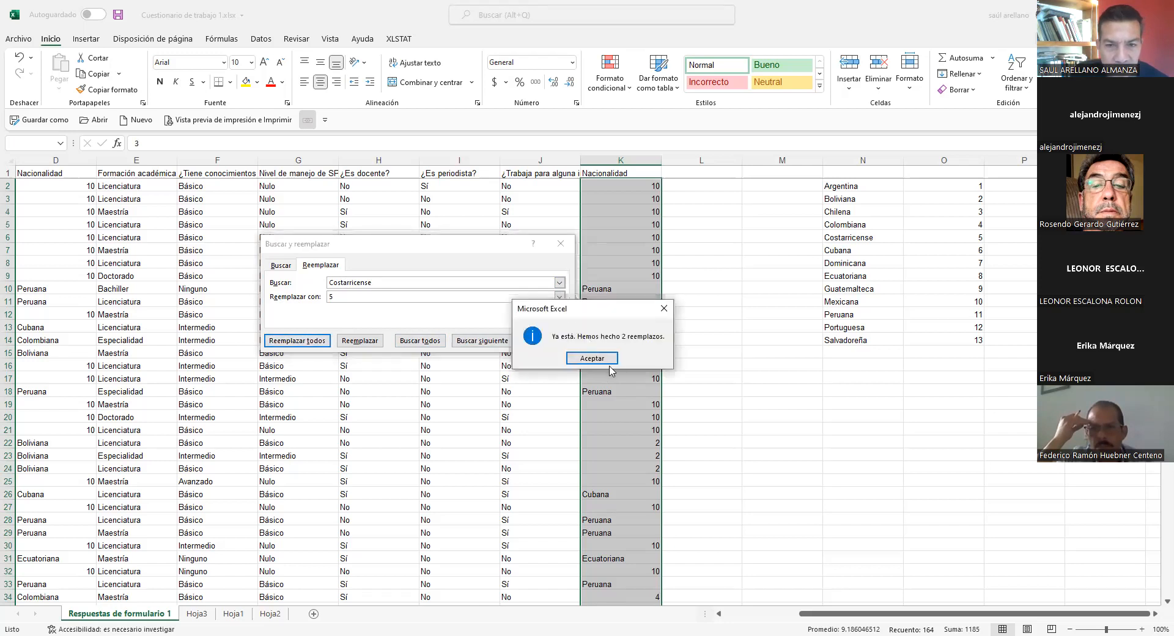
pyautogui.press('Return')
# Copy "Cubana" from the code list as the search term and replace all its occurrences in the sheet with 6.
pyautogui.doubleClick(875, 249)
pyautogui.hotkey('ctrl', 'c')
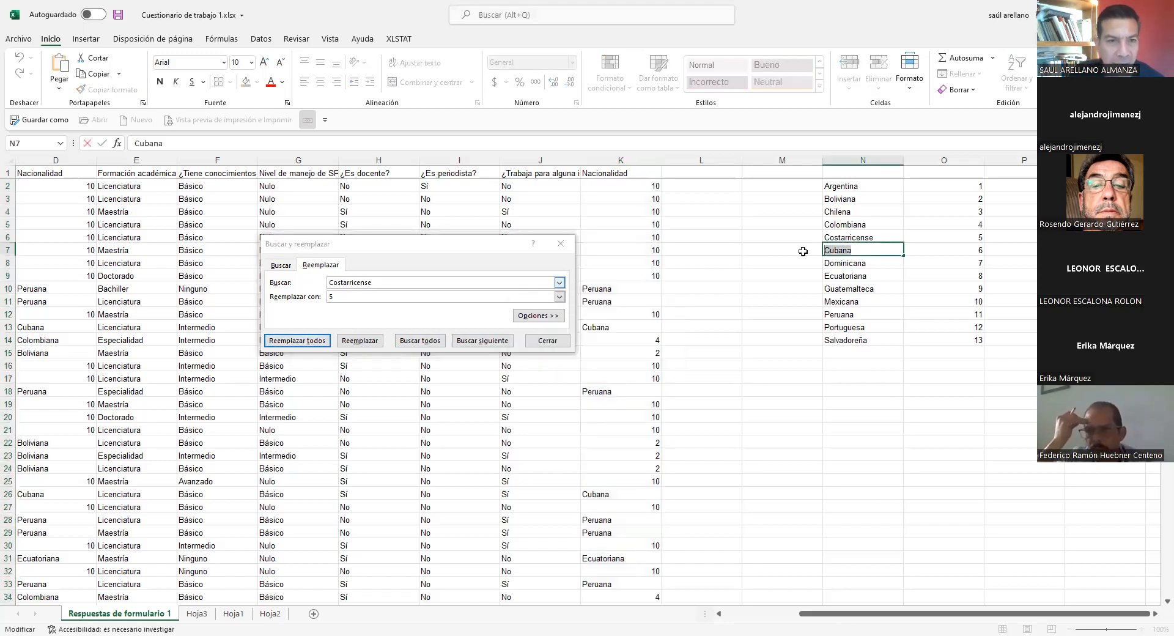
pyautogui.click(389, 310)
pyautogui.hotkey('ctrl', 'v')
pyautogui.click(368, 296)
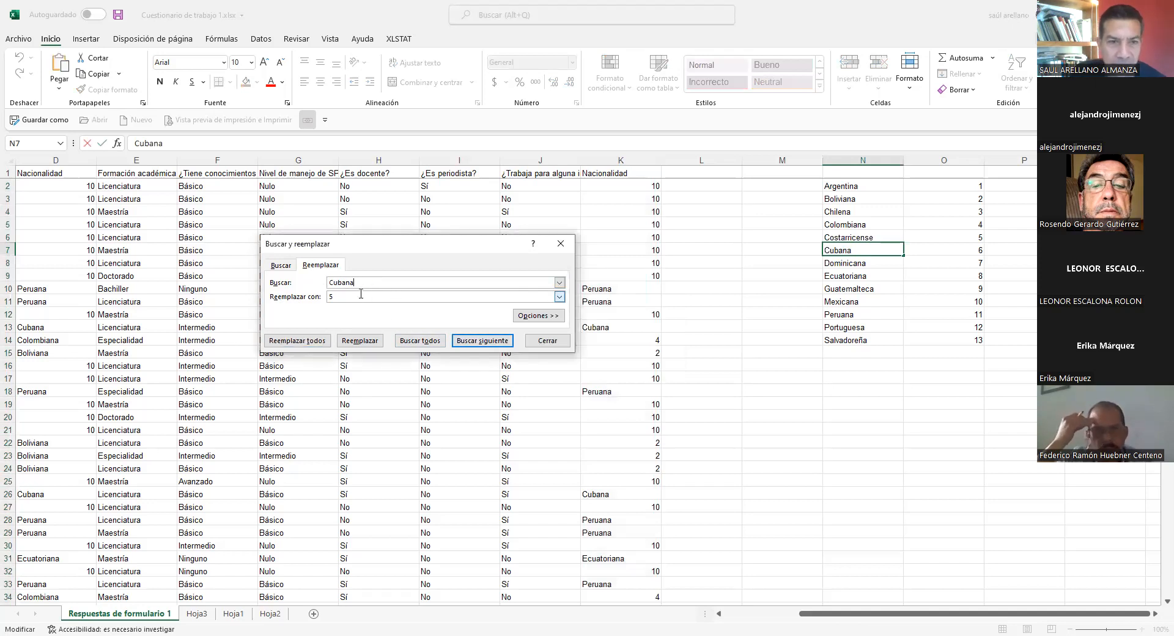
pyautogui.press('BackSpace')
pyautogui.write('6')
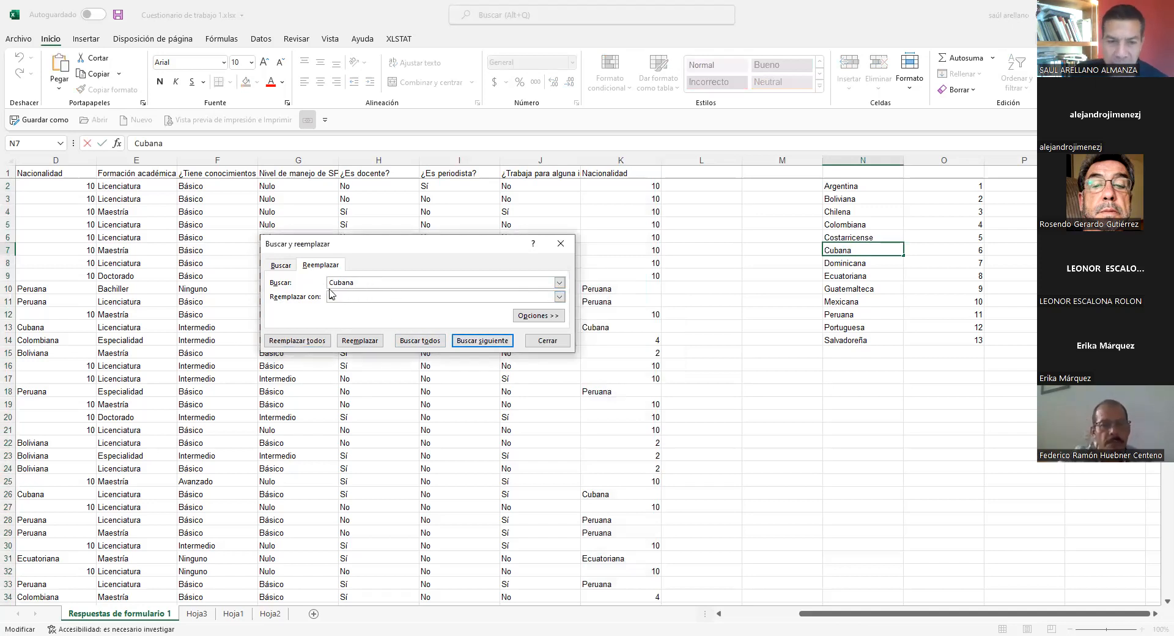
pyautogui.click(266, 342)
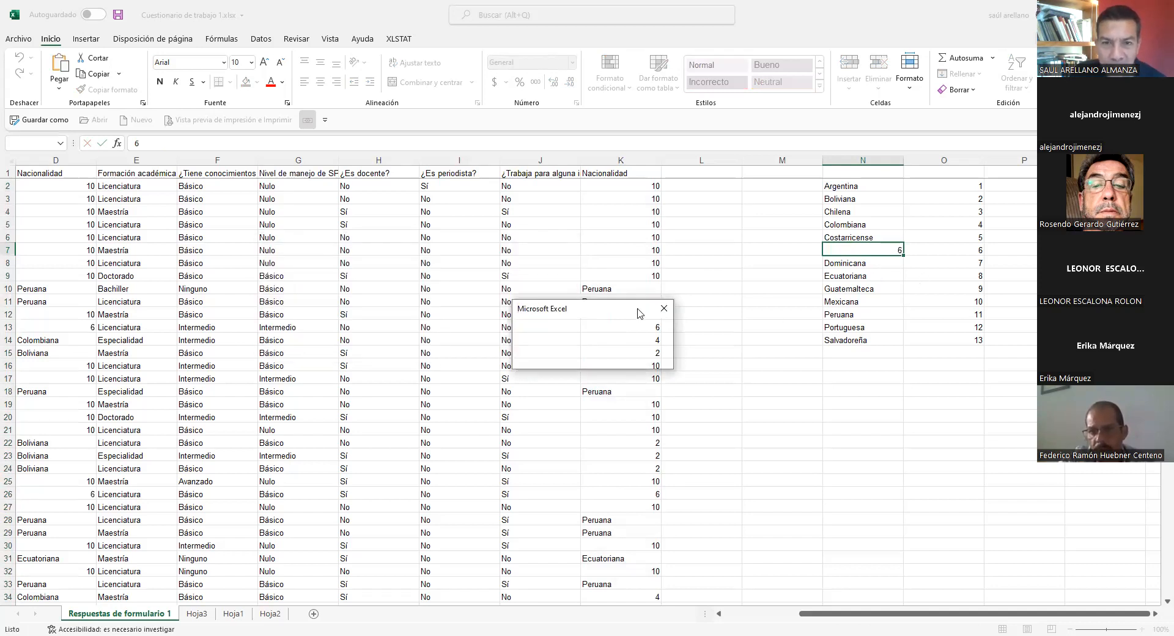
pyautogui.click(663, 310)
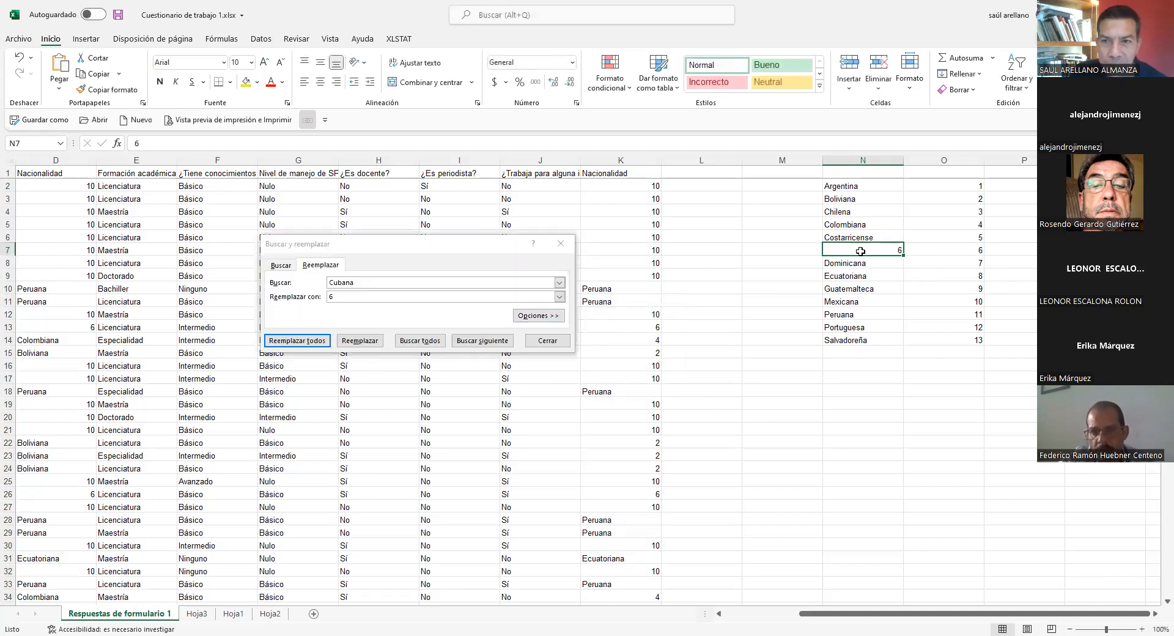
# Restore the label "Cubana" in cell N7 of the nationality code list.
pyautogui.click(891, 287)
pyautogui.click(887, 250)
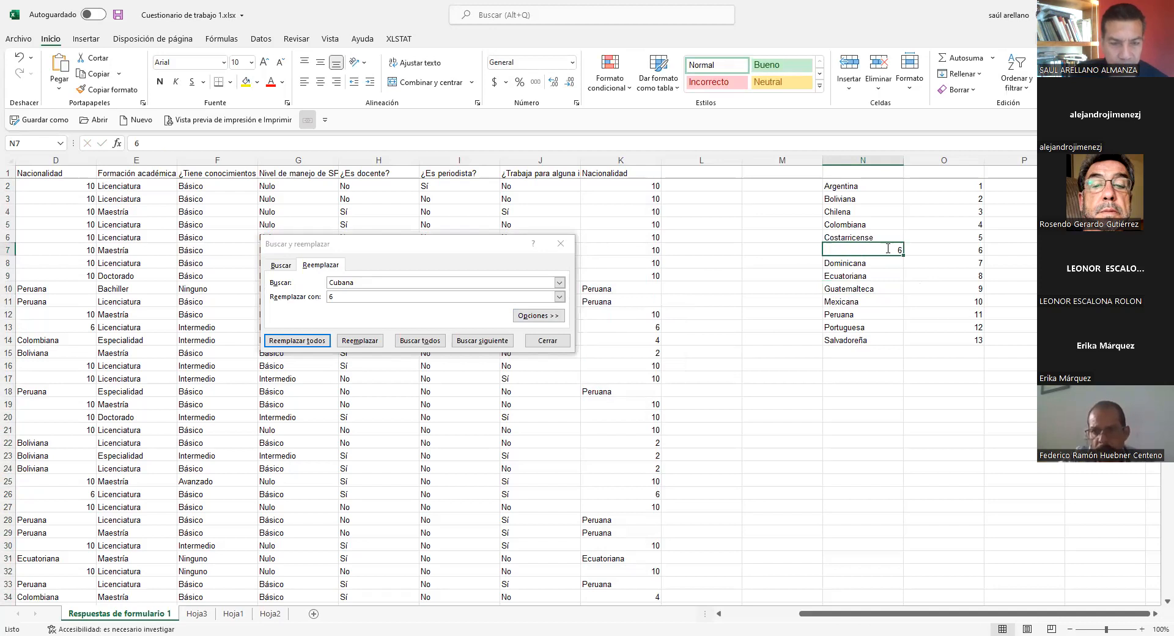
pyautogui.write('Cubana')
pyautogui.press('Return')
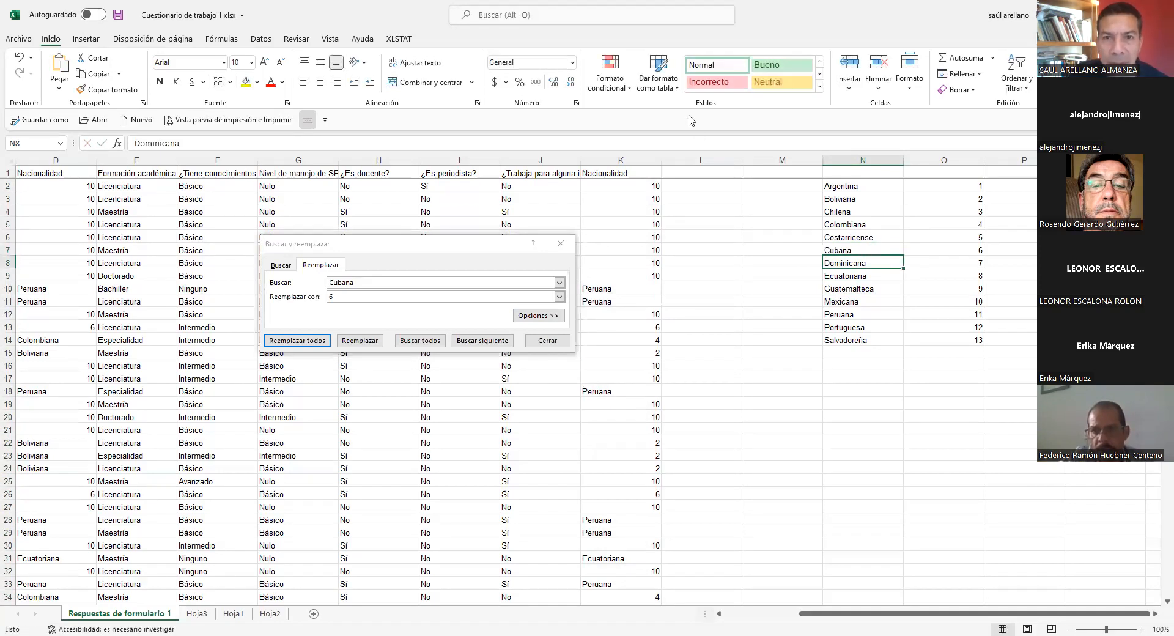
# Take "Ecuatoriana" from the code list as the search term and replace all its occurrences in the sheet with 7.
pyautogui.click(645, 182)
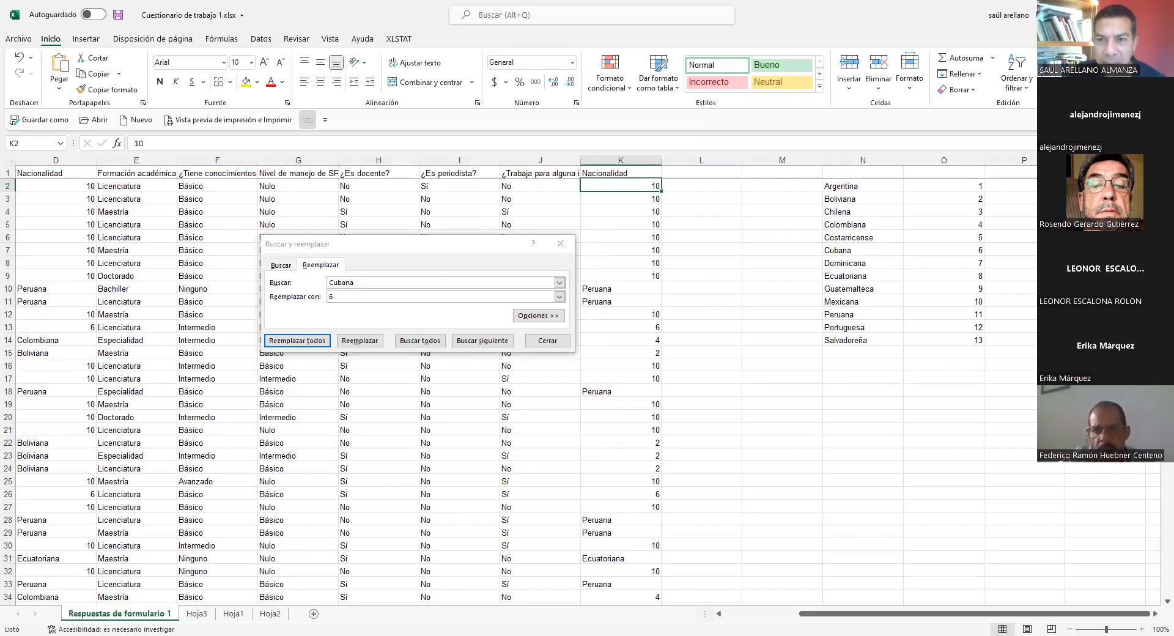
pyautogui.hotkey('ctrl', 'shift', 'Down')
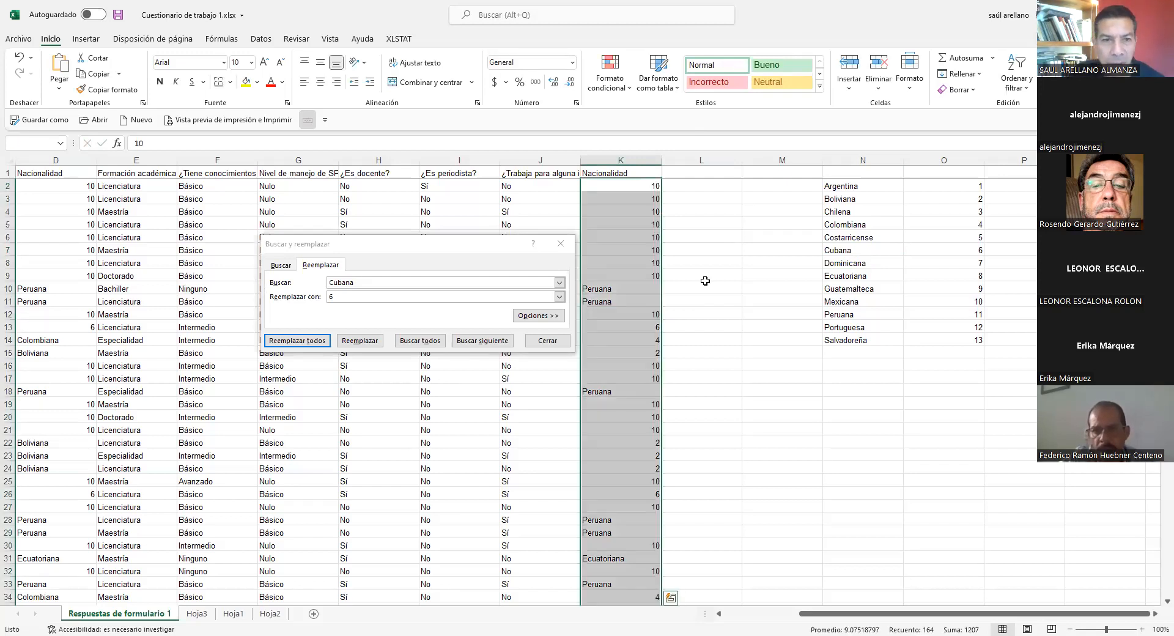
pyautogui.click(873, 275)
pyautogui.doubleClick(872, 275)
pyautogui.doubleClick(820, 271)
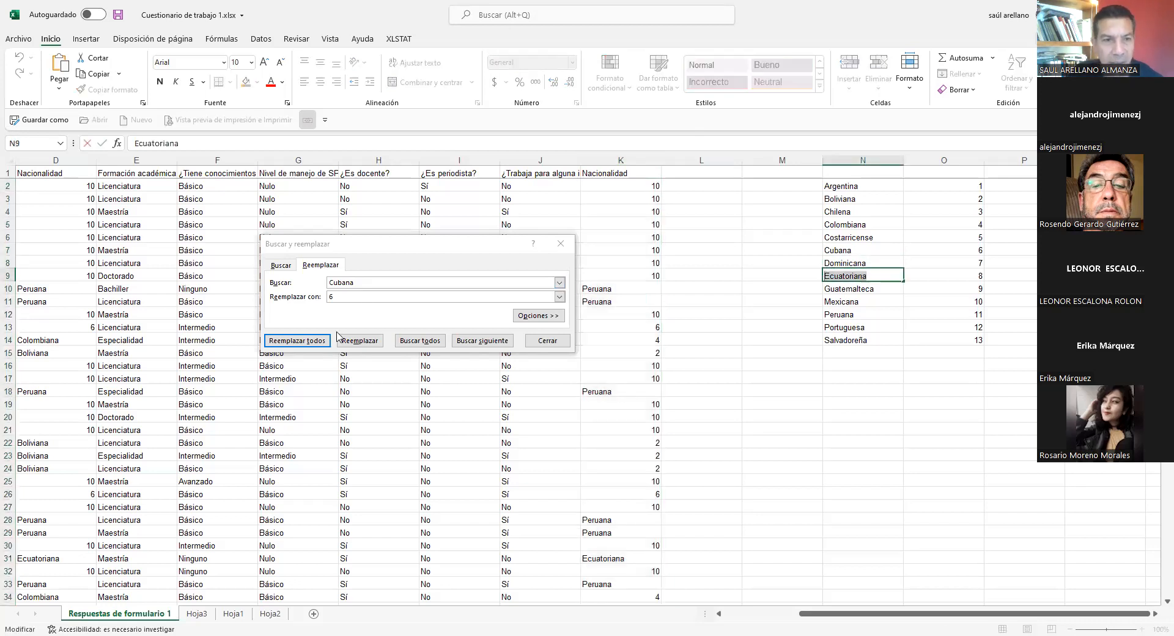
pyautogui.click(352, 297)
pyautogui.press('BackSpace')
pyautogui.write('7')
pyautogui.click(308, 345)
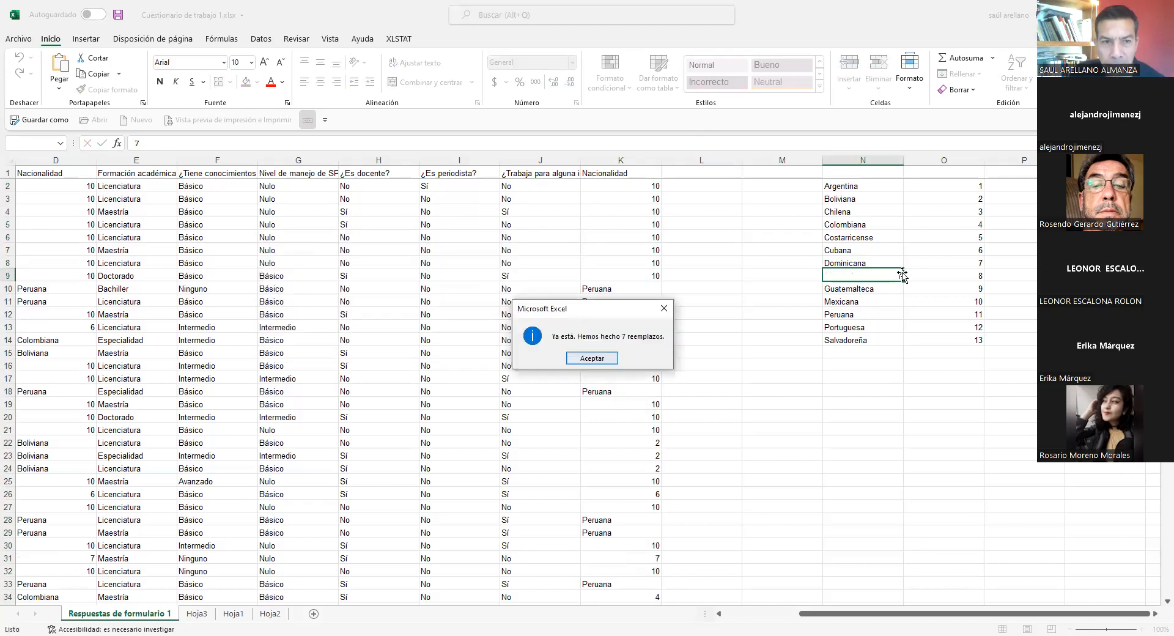
pyautogui.press('Return')
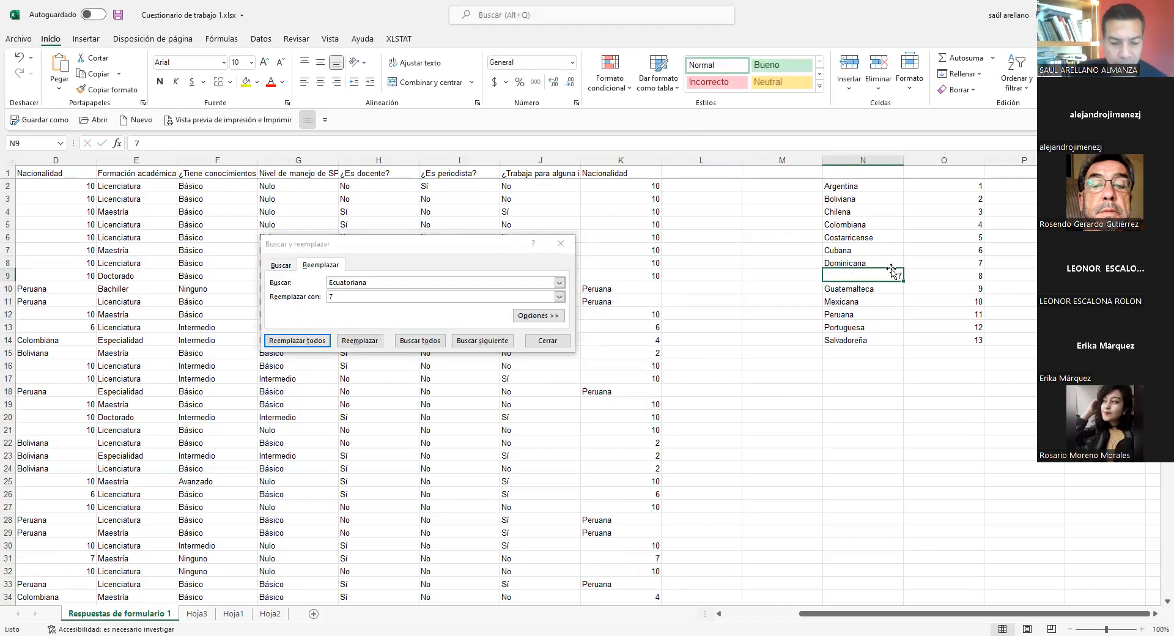
# Restore the label "Ecuatoriana" in cell N9 of the nationality code list.
pyautogui.write('C')
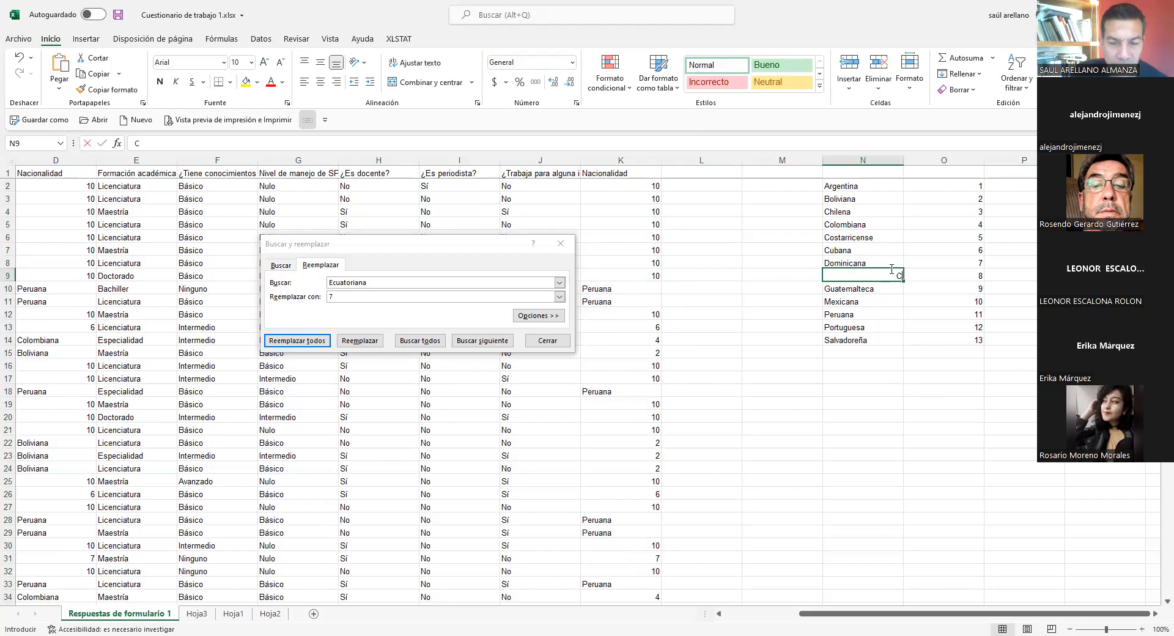
pyautogui.press('BackSpace')
pyautogui.write('Ecua')
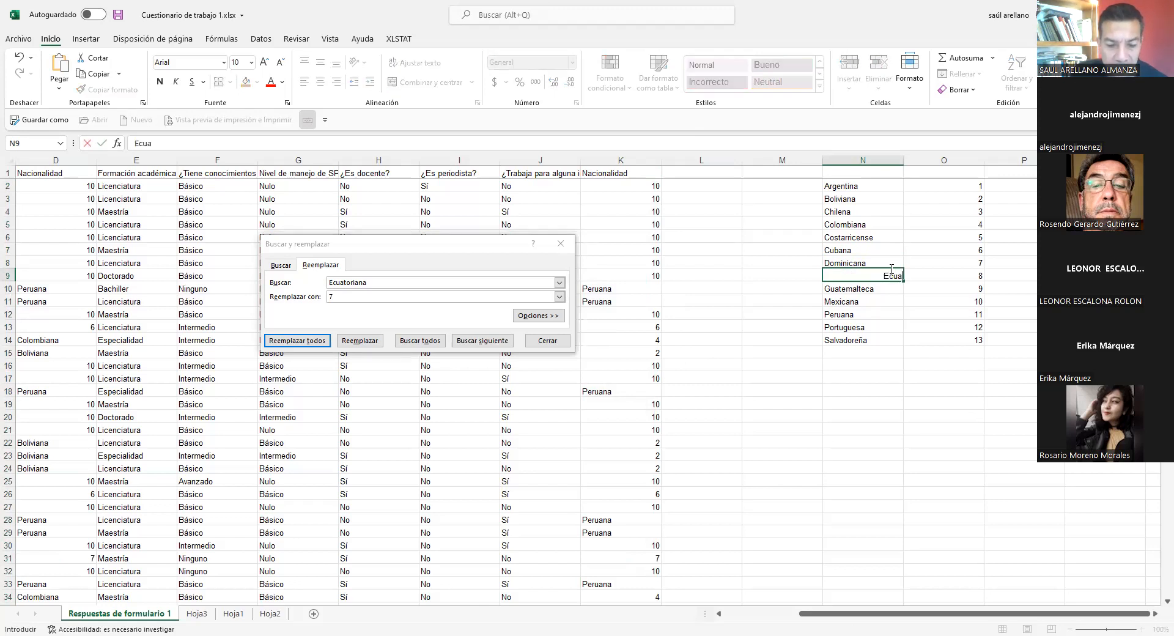
pyautogui.write('toriana')
pyautogui.press('Return')
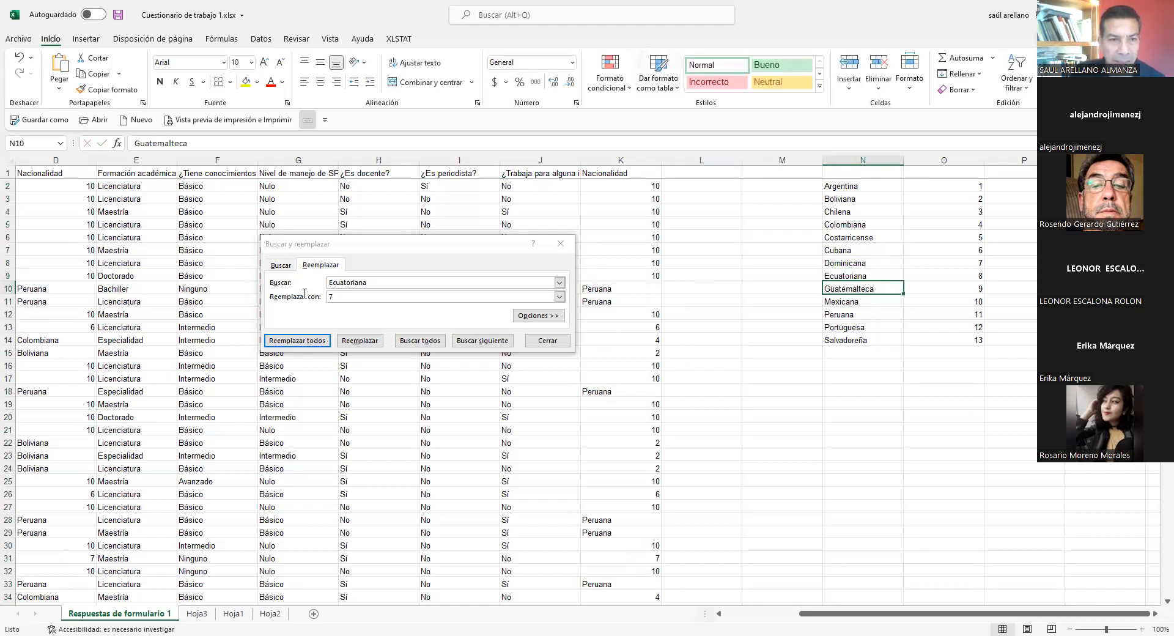
# Select the Nacionalidad entries in column K and replace every "Guatemalteca" with 9.
pyautogui.doubleClick(334, 282)
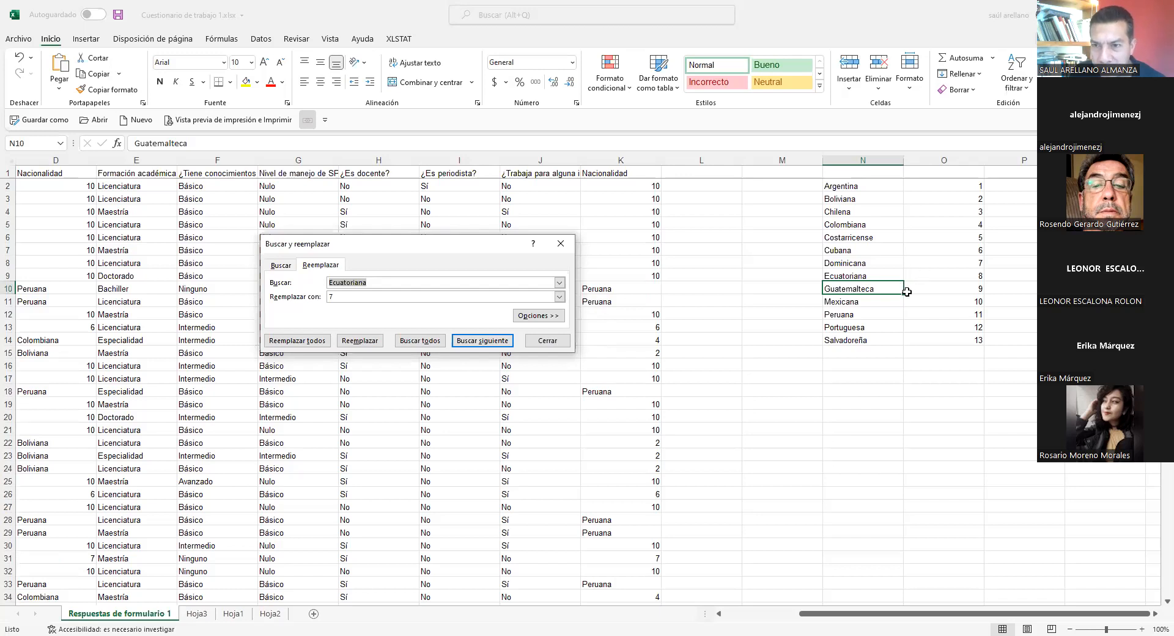
pyautogui.hotkey('ctrl', 'shift', 'Down')
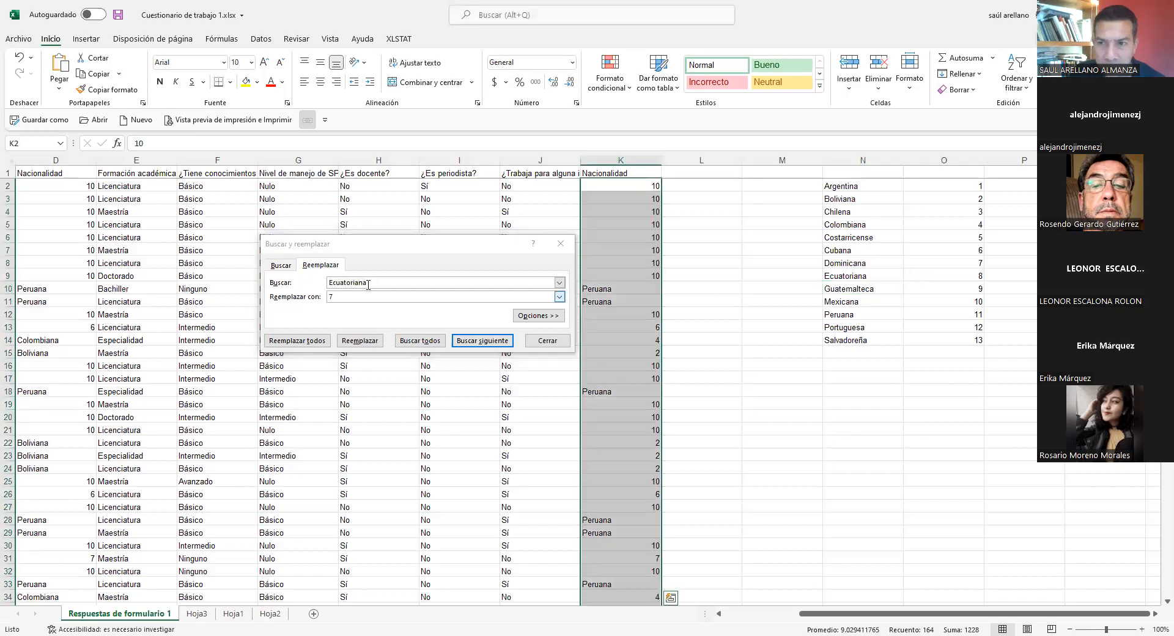
pyautogui.click(316, 283)
pyautogui.write('Guatemalteca')
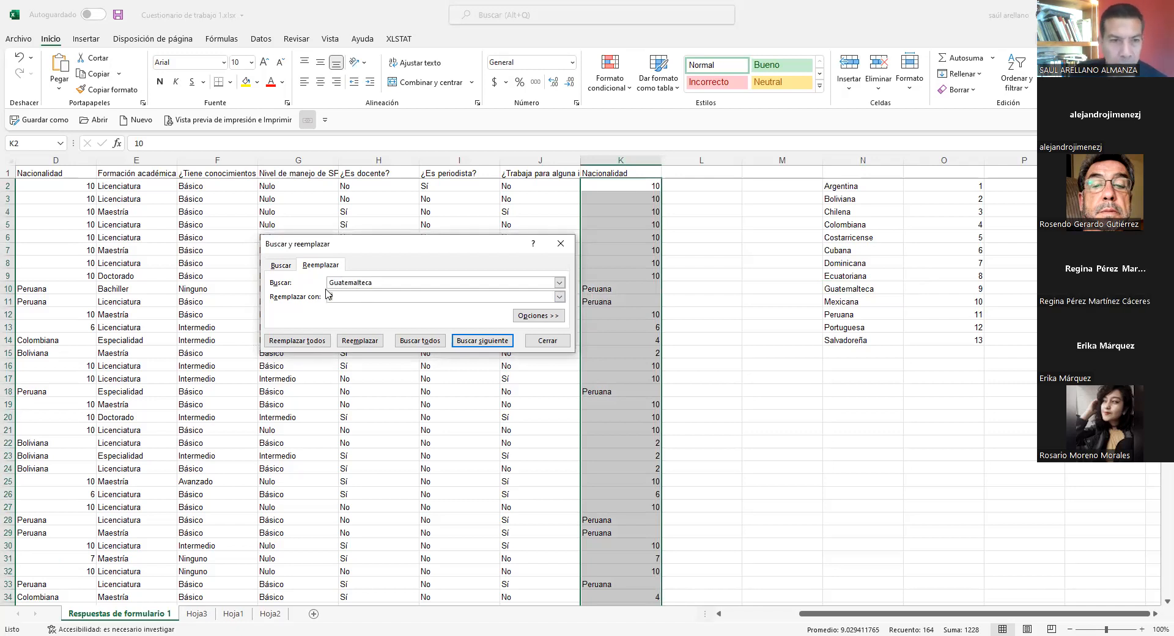
pyautogui.click(327, 296)
pyautogui.write('9')
pyautogui.click(284, 342)
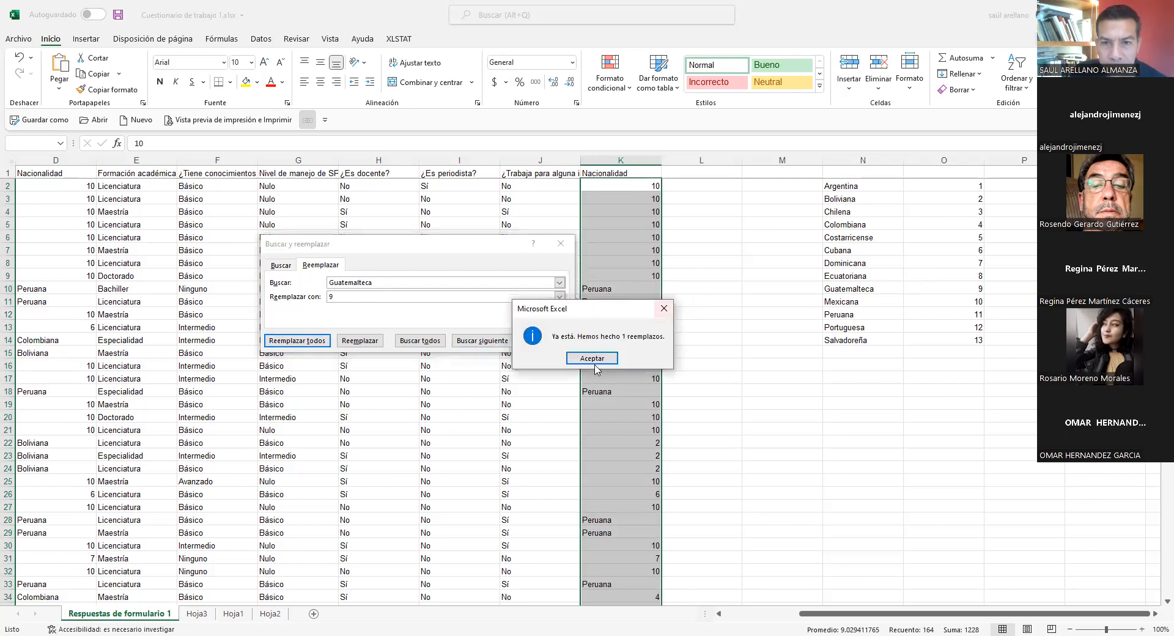
# Replace every "Peruana" in the selected Nacionalidad entries of column K with 11.
pyautogui.press('Return')
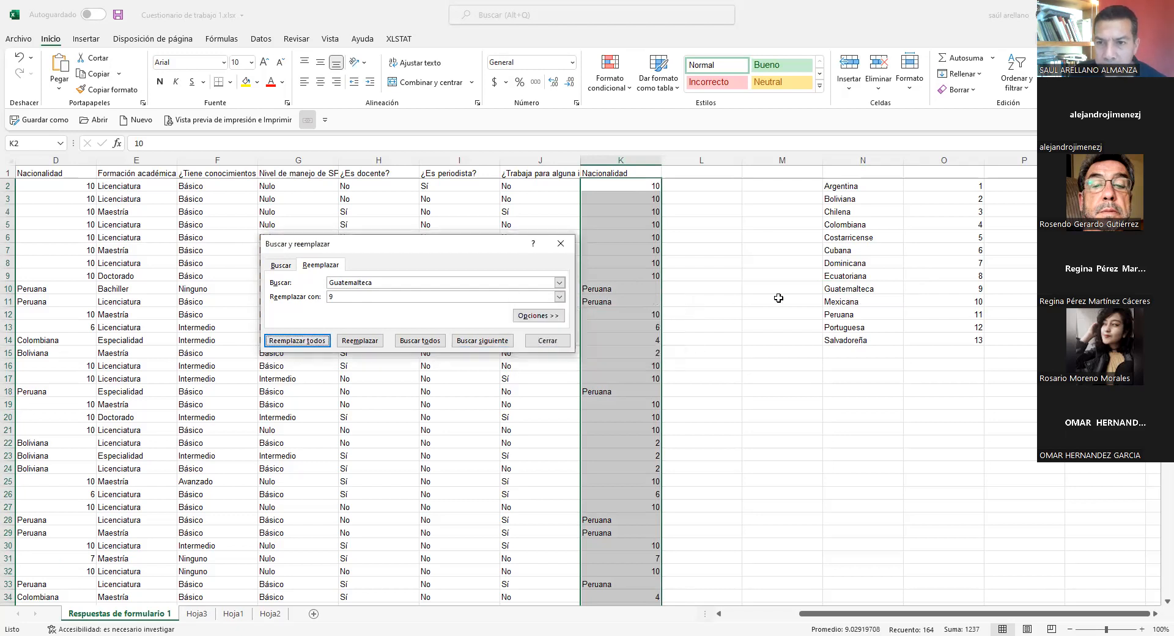
pyautogui.doubleClick(346, 282)
pyautogui.write('Pe')
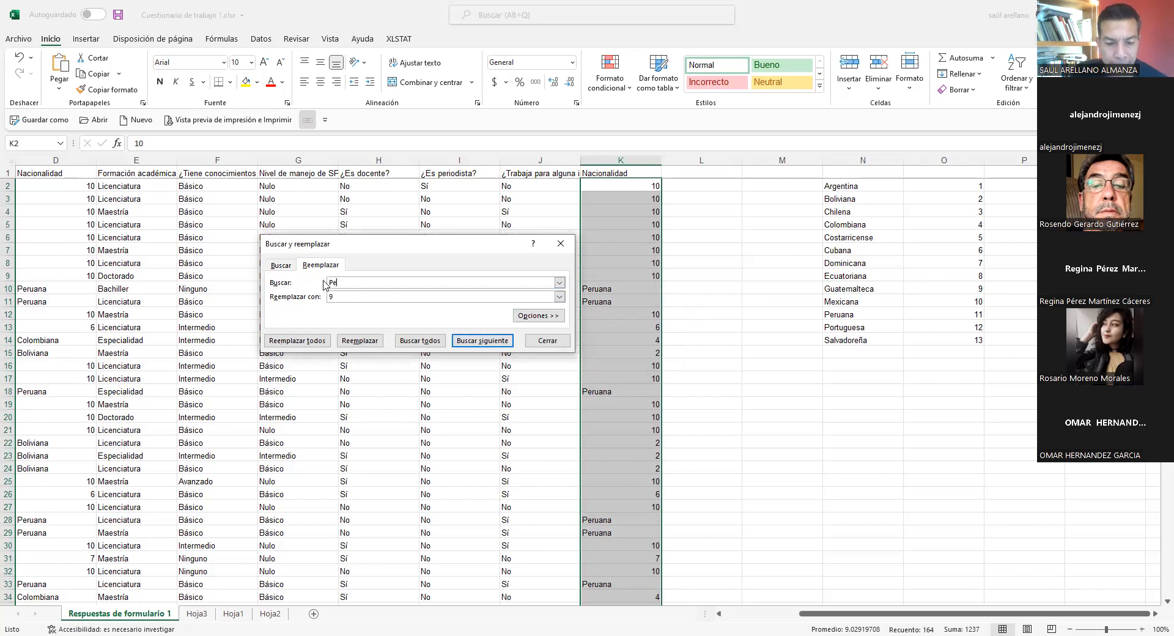
pyautogui.write('ruana')
pyautogui.click(337, 299)
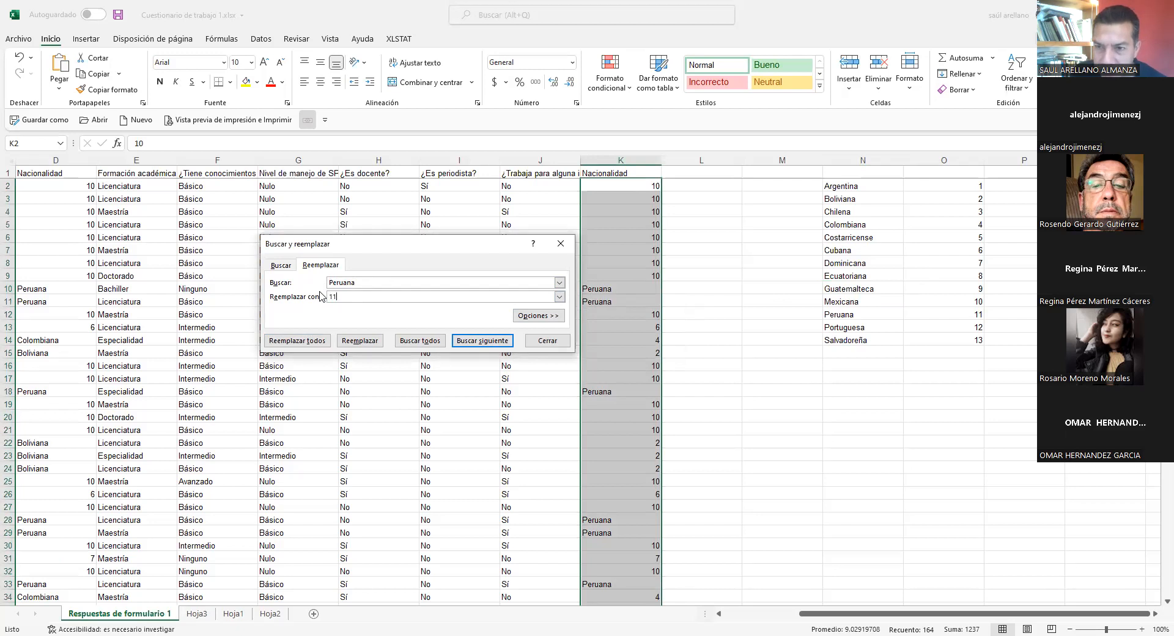
pyautogui.press('Return')
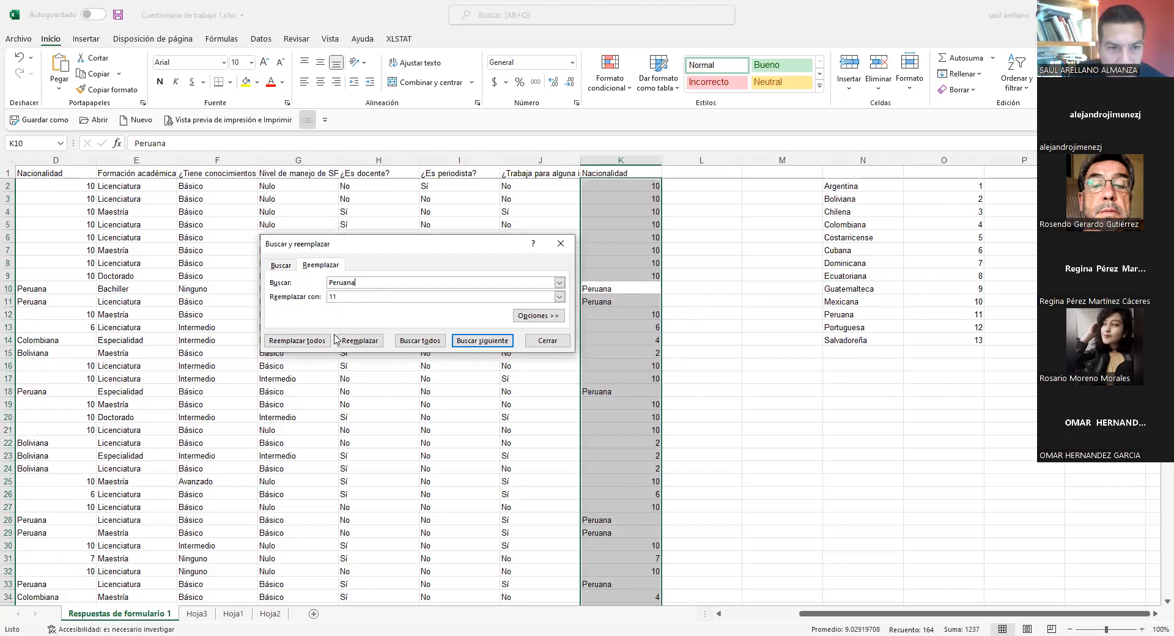
pyautogui.click(313, 346)
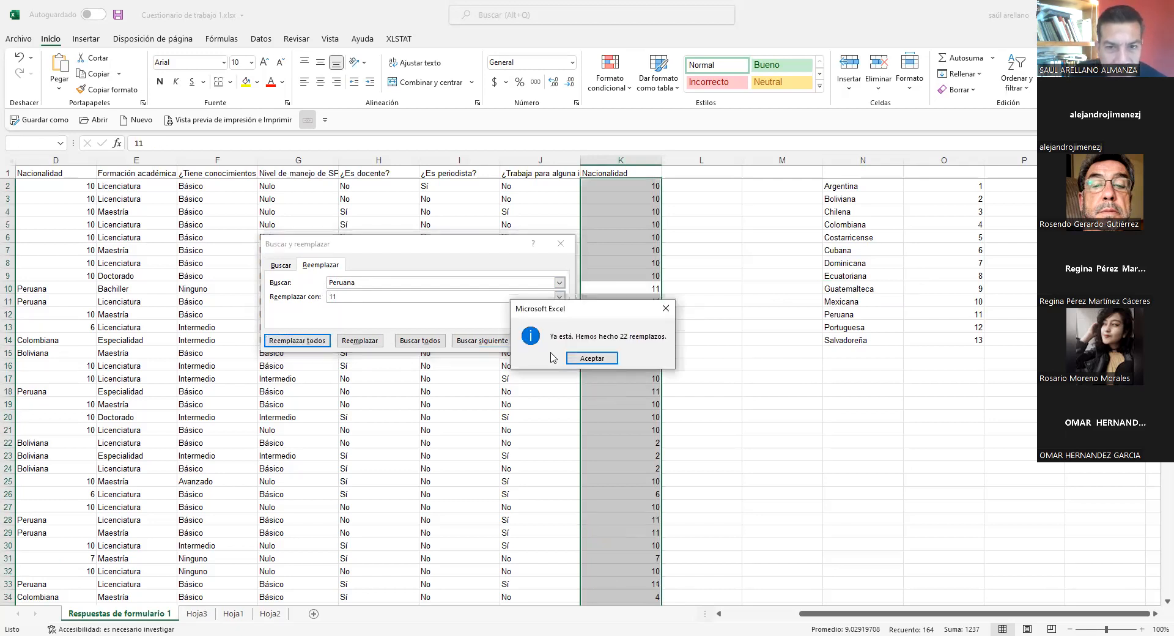
pyautogui.click(591, 356)
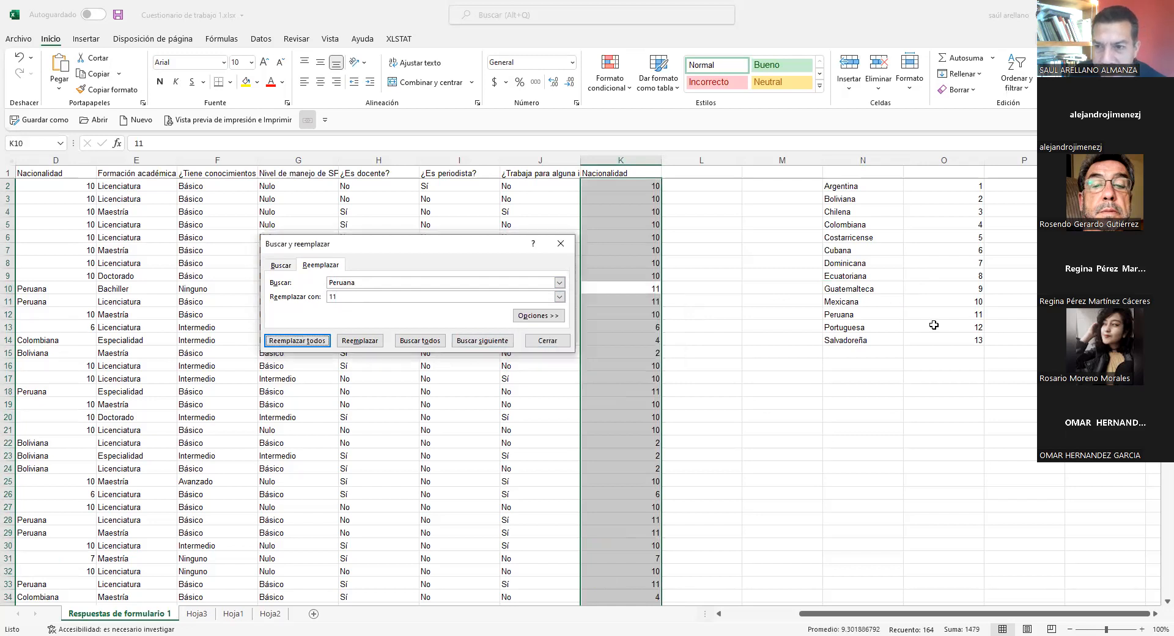
# Replace all occurrences of "Salvadoreña" in the sheet with 13.
pyautogui.click(898, 336)
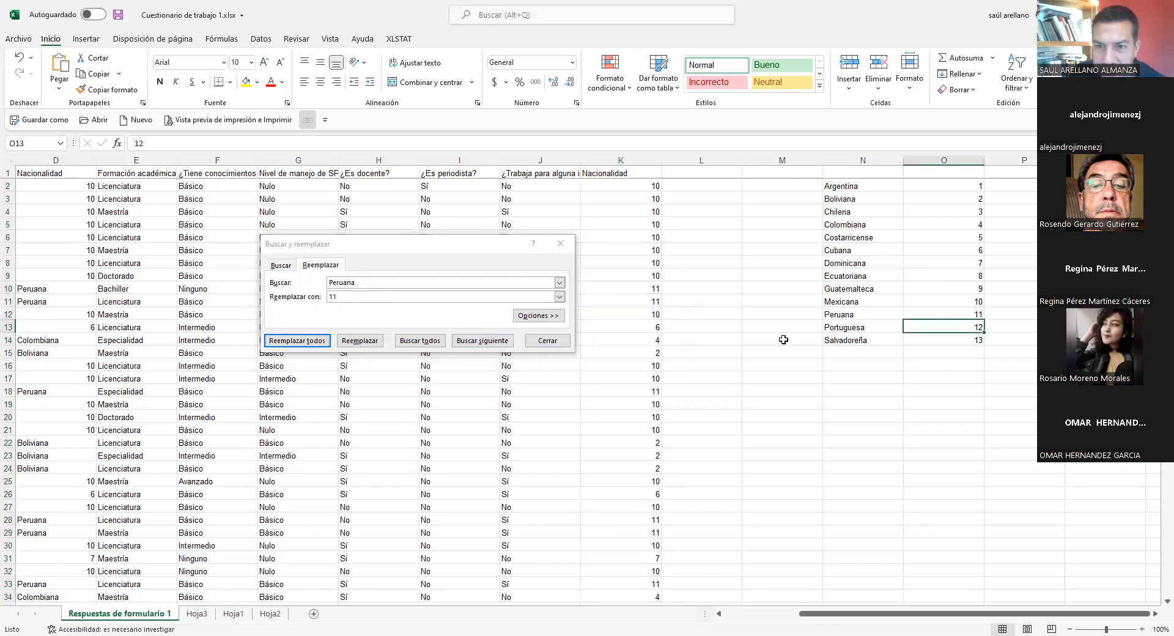
pyautogui.click(318, 285)
pyautogui.write('Salvadoreña')
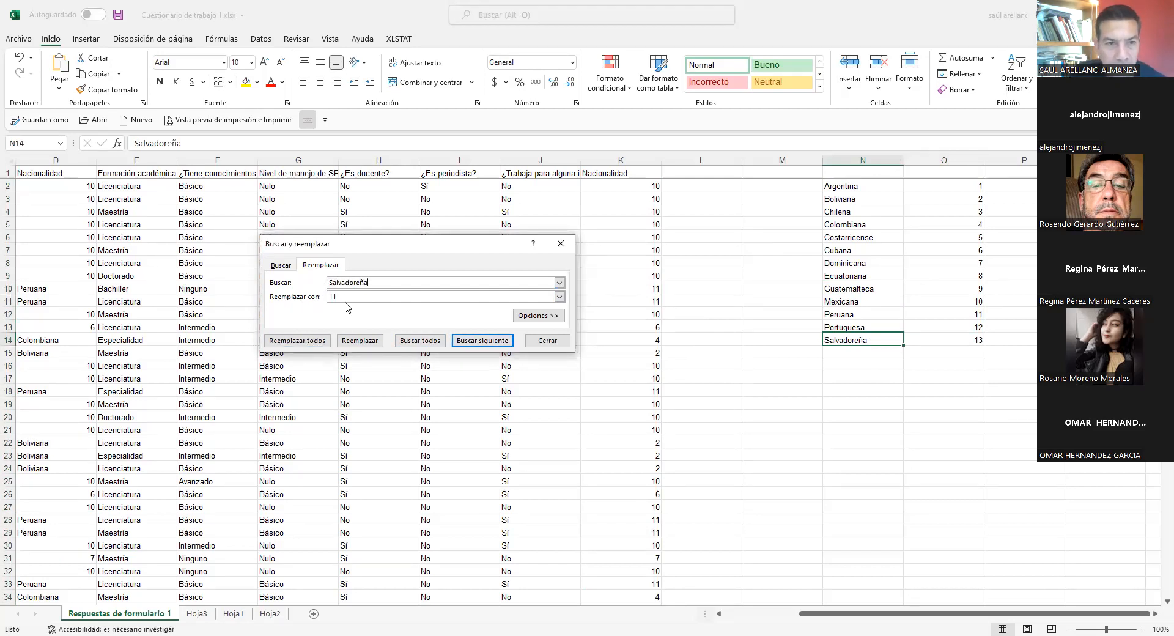
pyautogui.click(341, 295)
pyautogui.moveTo(341, 295); pyautogui.dragTo(330, 297)
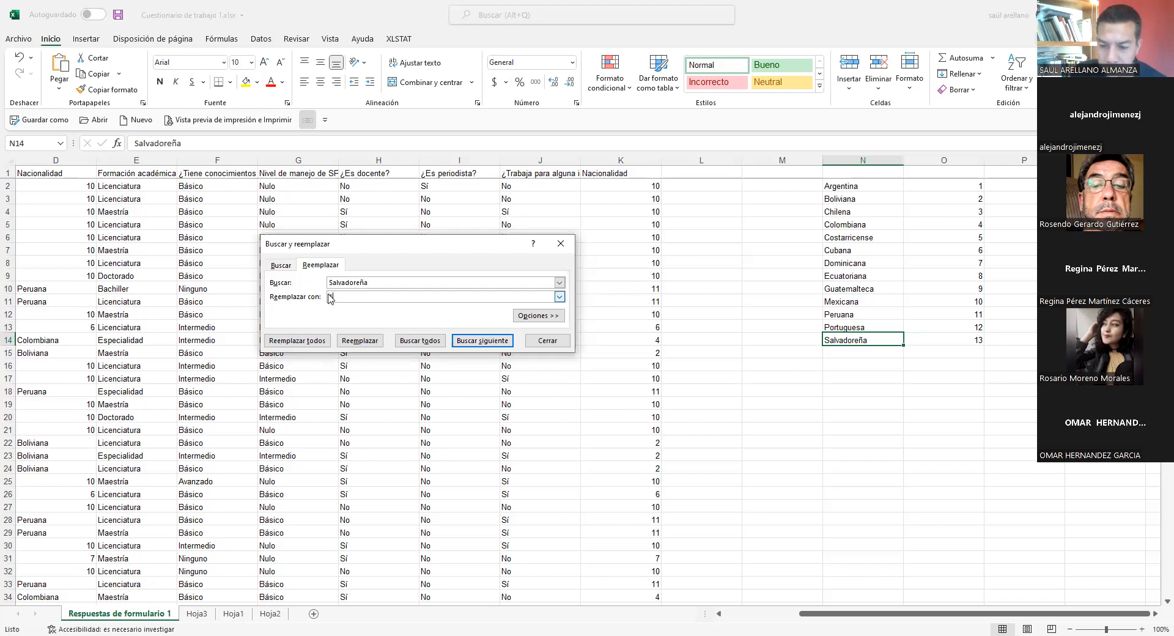
pyautogui.write('13')
pyautogui.press('Return')
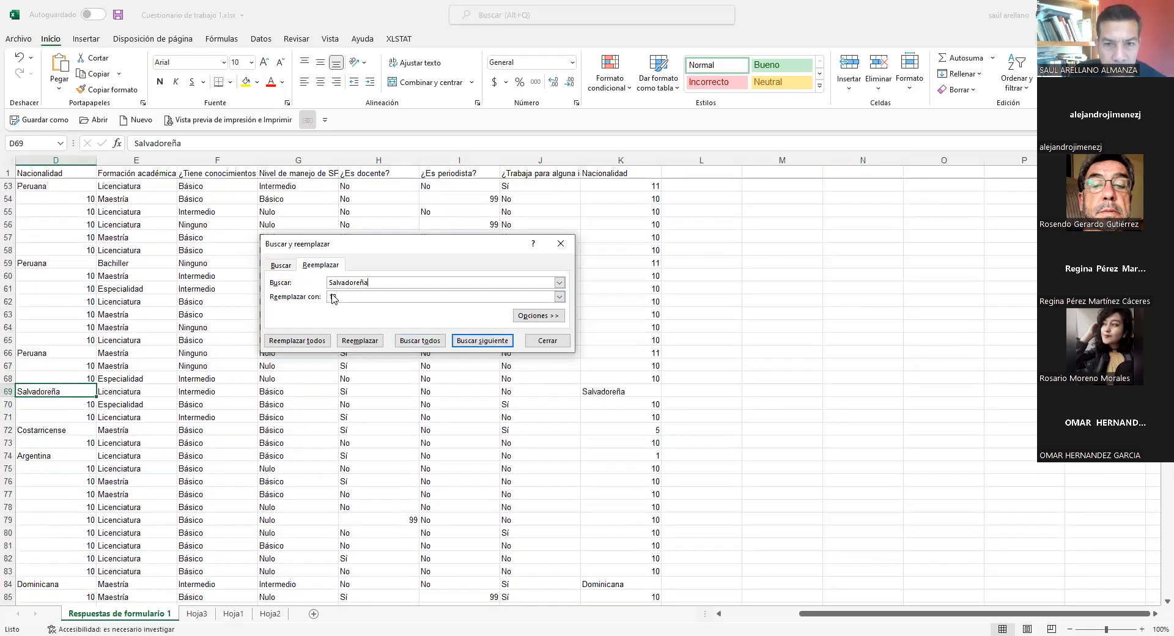
pyautogui.click(307, 342)
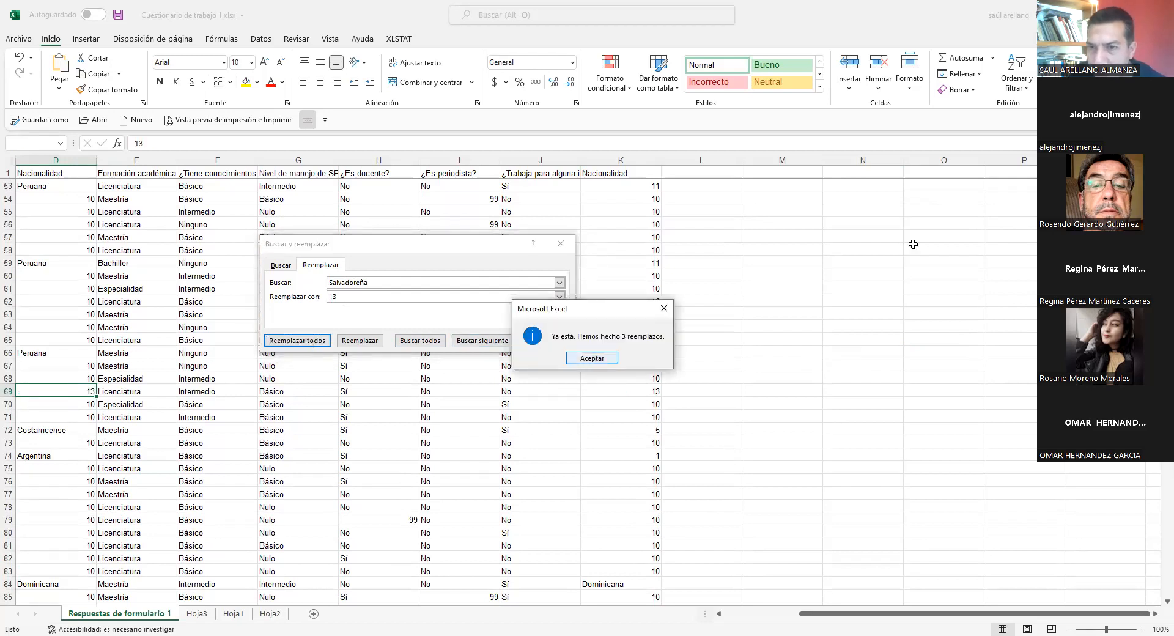
pyautogui.press('Return')
# Replace all occurrences of "Dominicana" in the sheet with 7.
pyautogui.scroll(17, 912, 243)
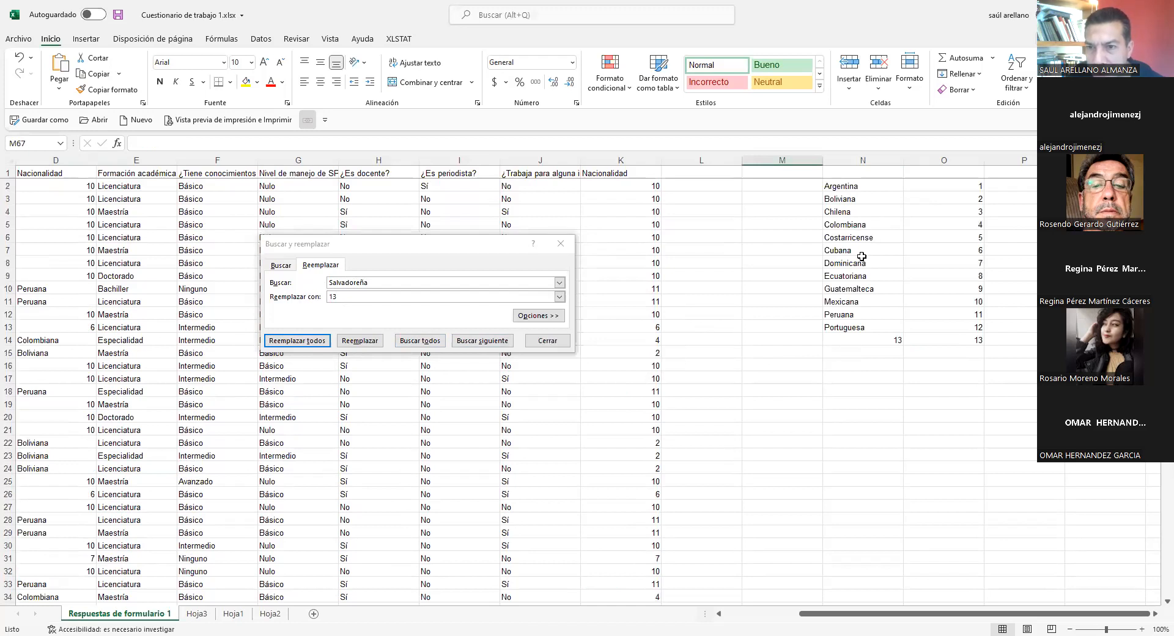
pyautogui.click(327, 281)
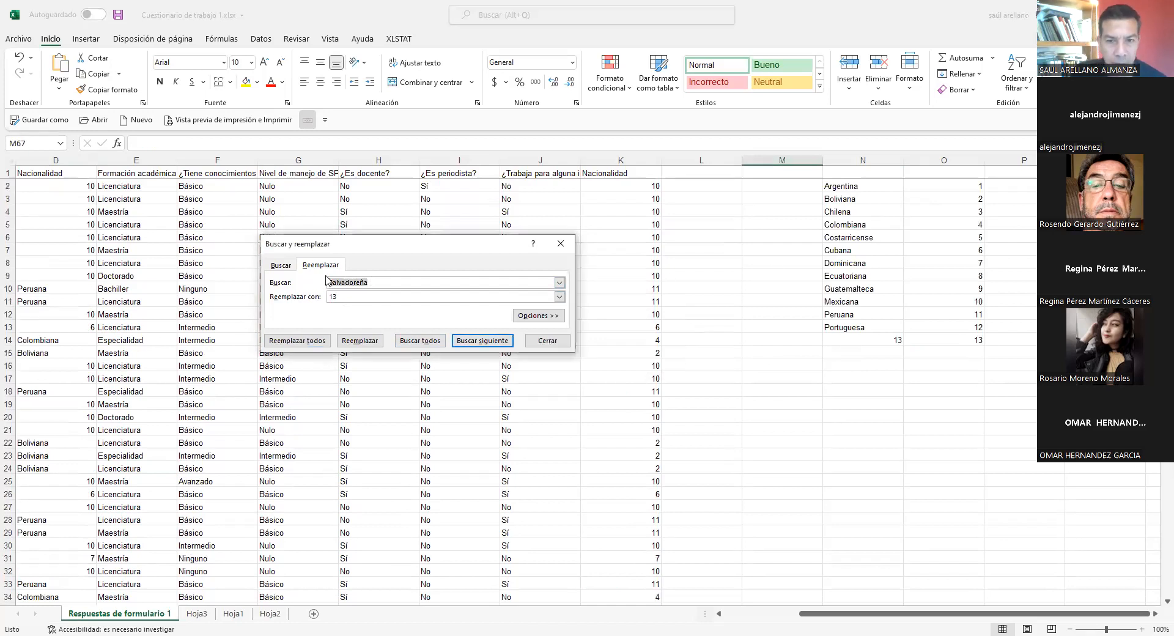
pyautogui.write('Dominicana')
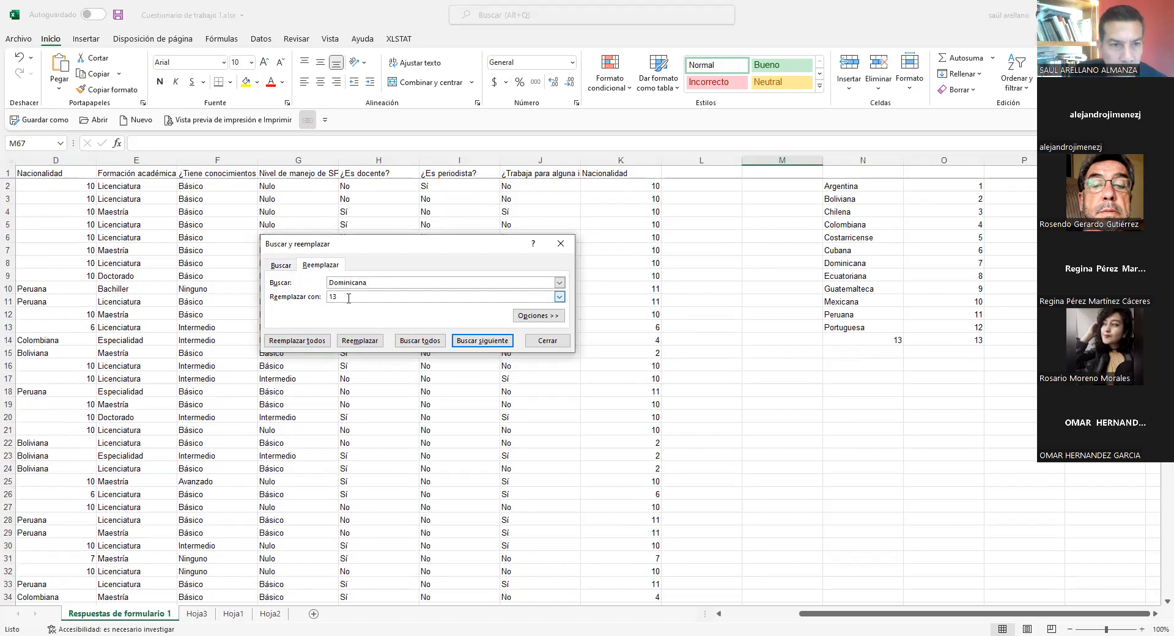
pyautogui.press('Tab')
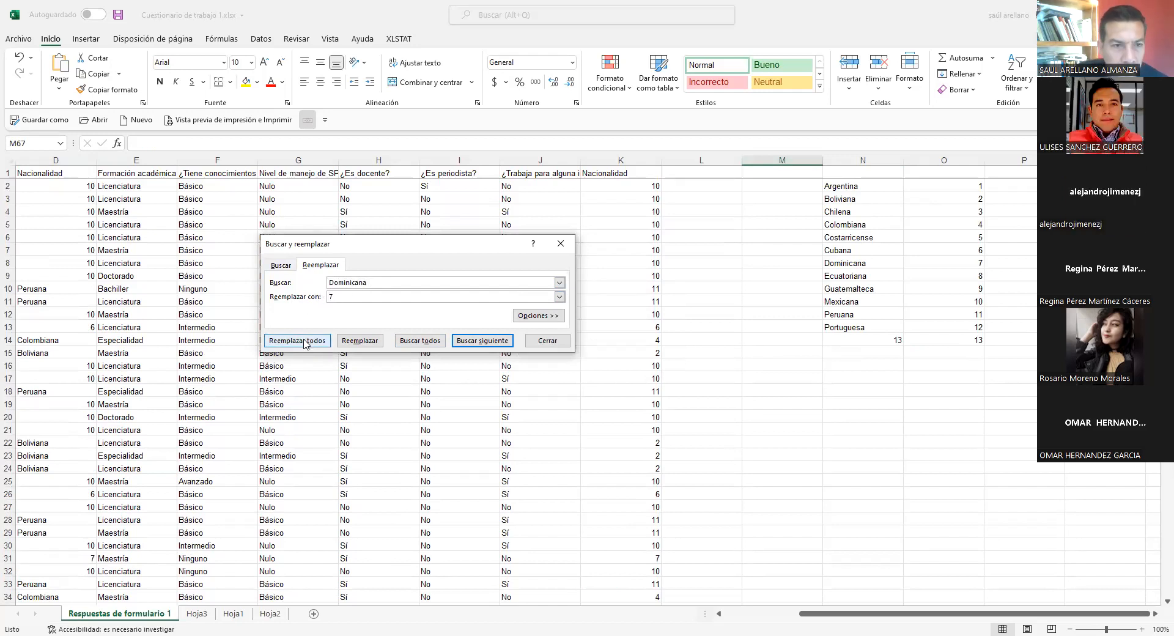
pyautogui.click(305, 340)
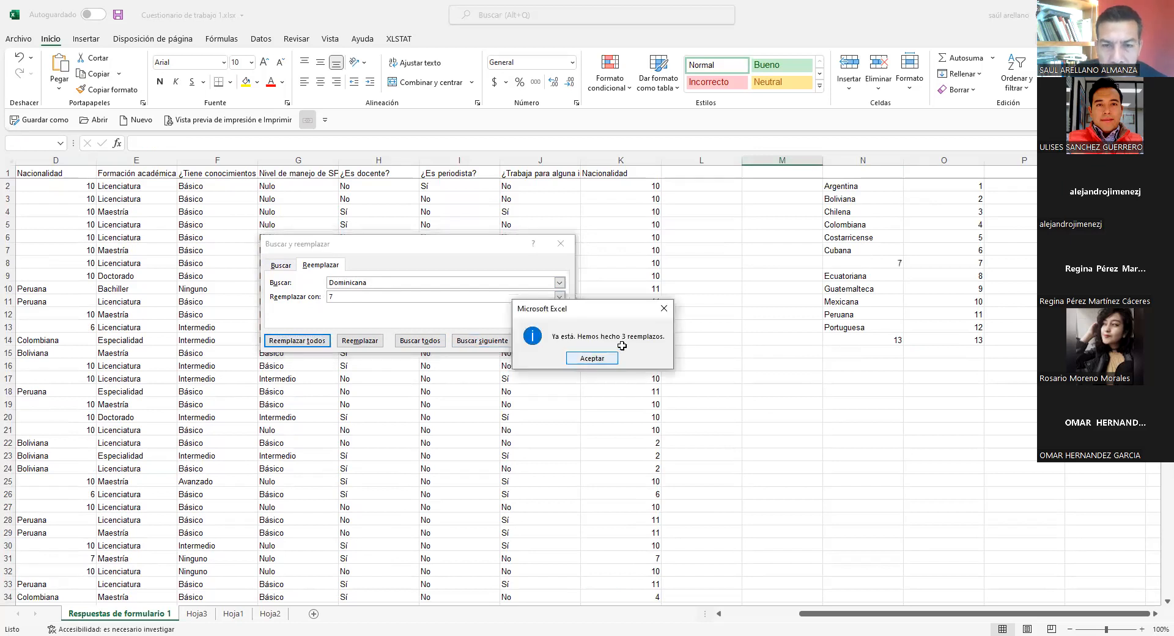
pyautogui.press('Return')
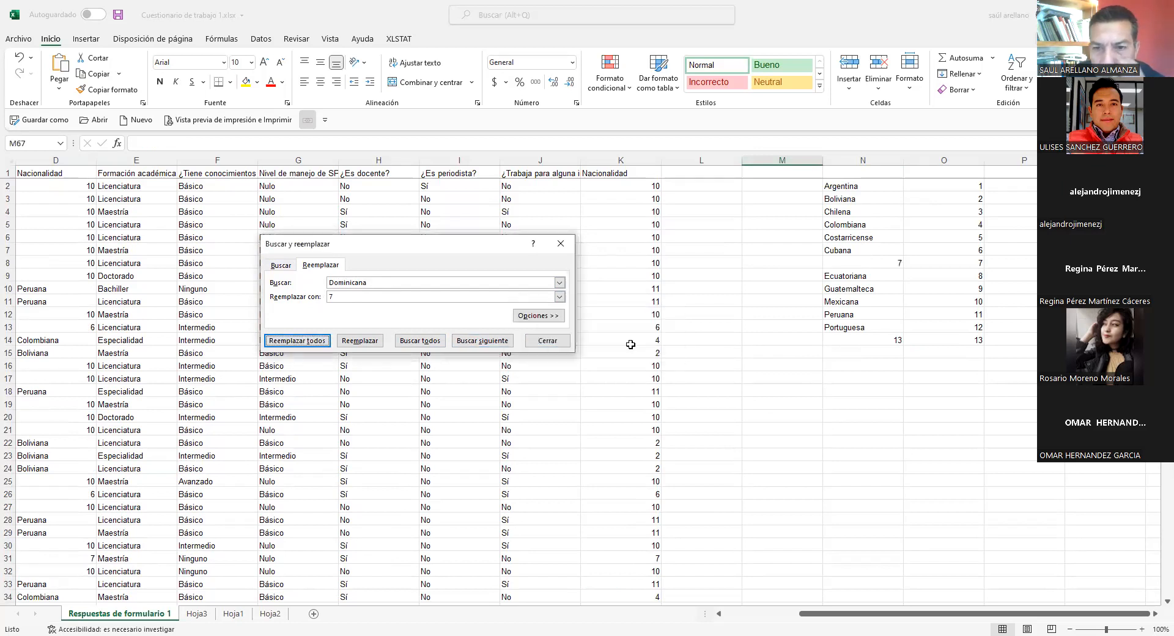
# Restore the label "Dominicana" in cell N8 of the nationality code list.
pyautogui.click(869, 262)
pyautogui.write('Domin')
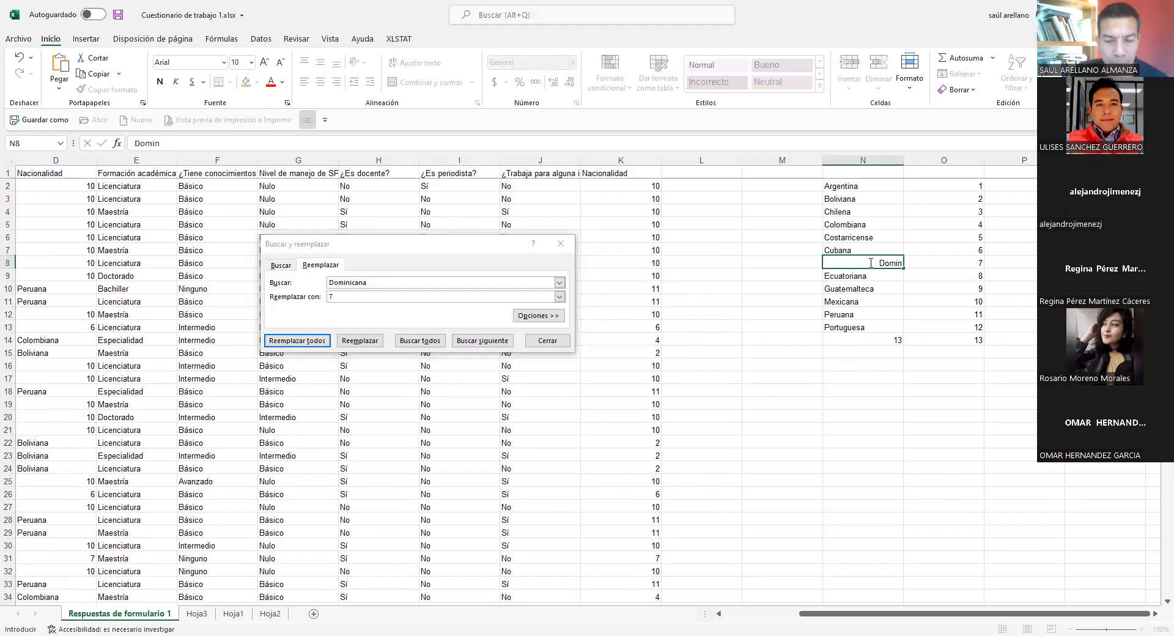
pyautogui.press('BackSpace')
pyautogui.write('ca')
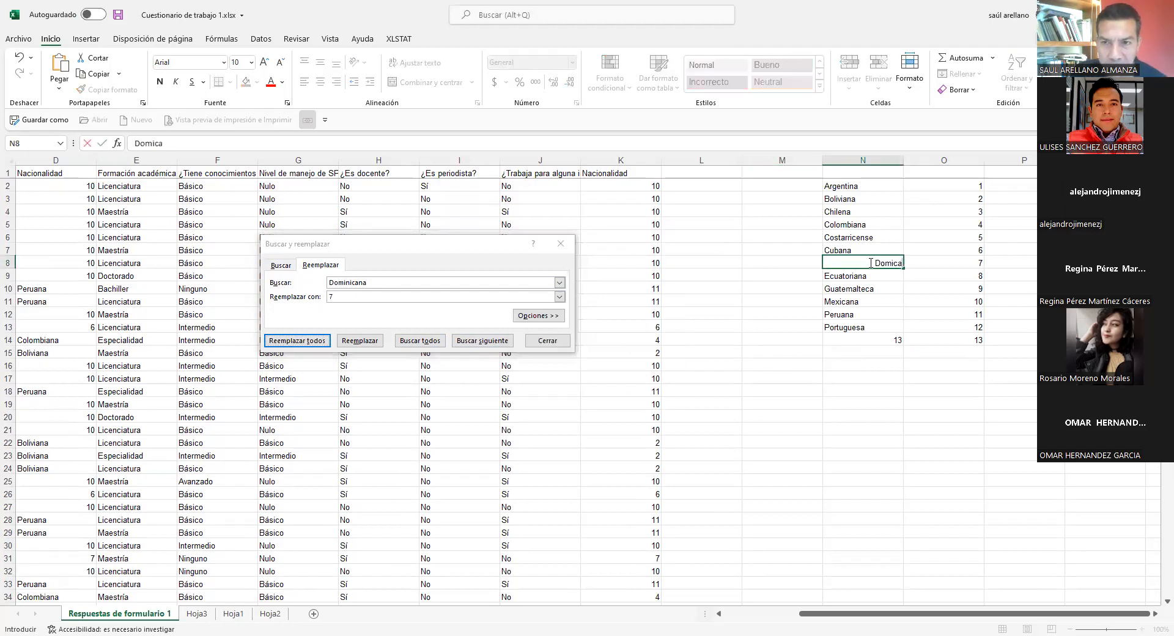
pyautogui.press('BackSpace')
pyautogui.press('BackSpace')
pyautogui.write('nicana')
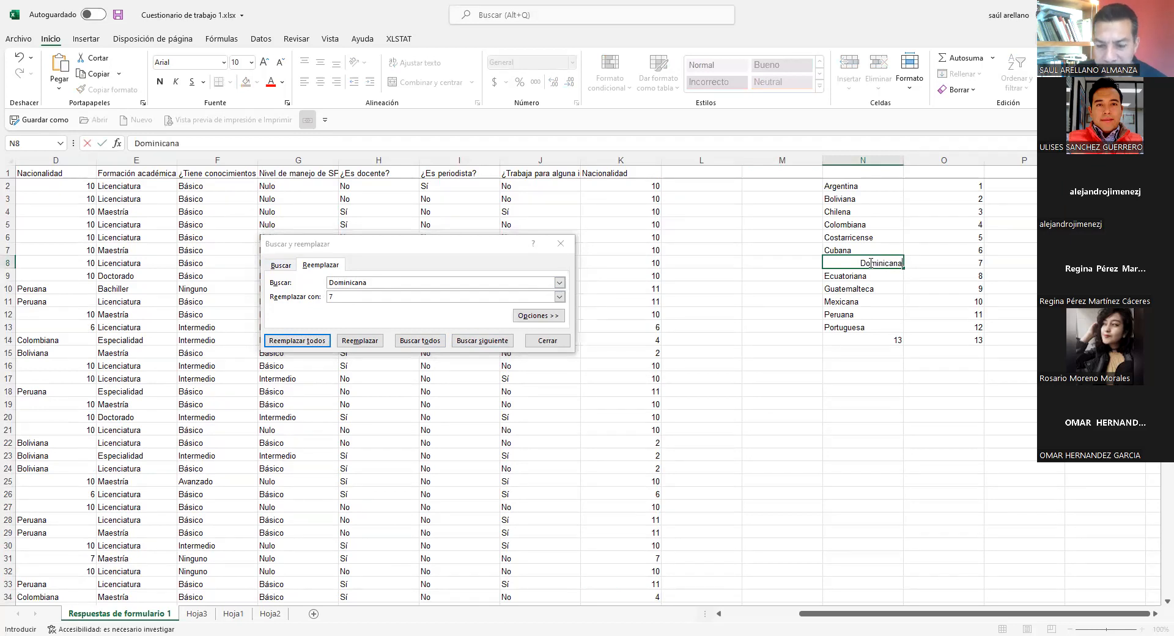
pyautogui.press('Return')
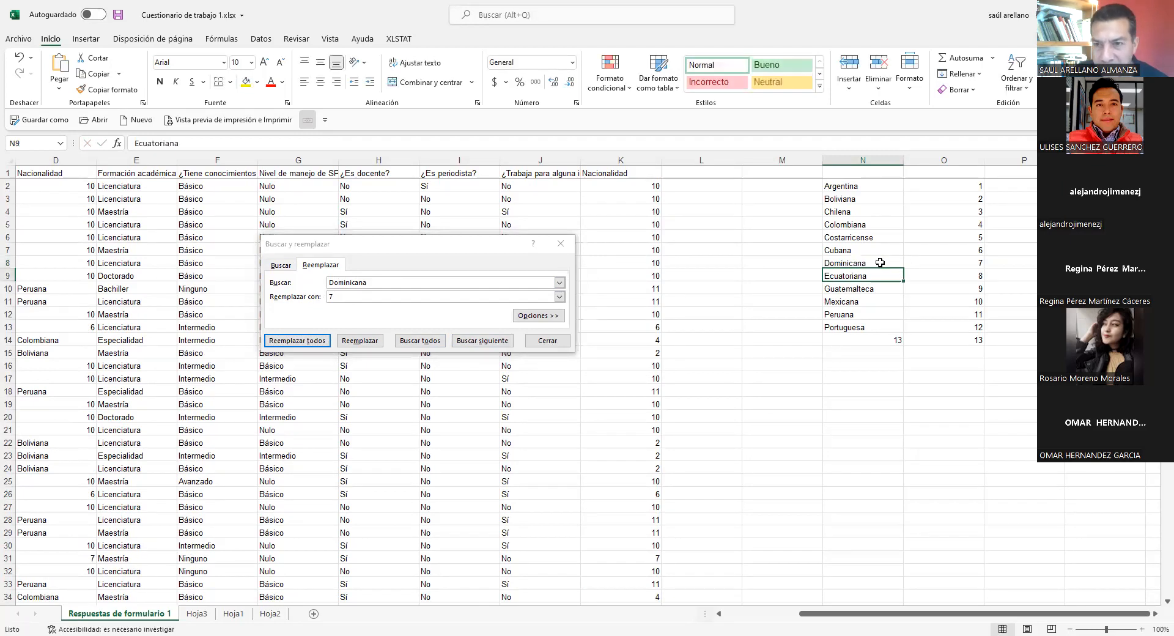
# Move the find and replace dialog away from the data and close it.
pyautogui.click(896, 337)
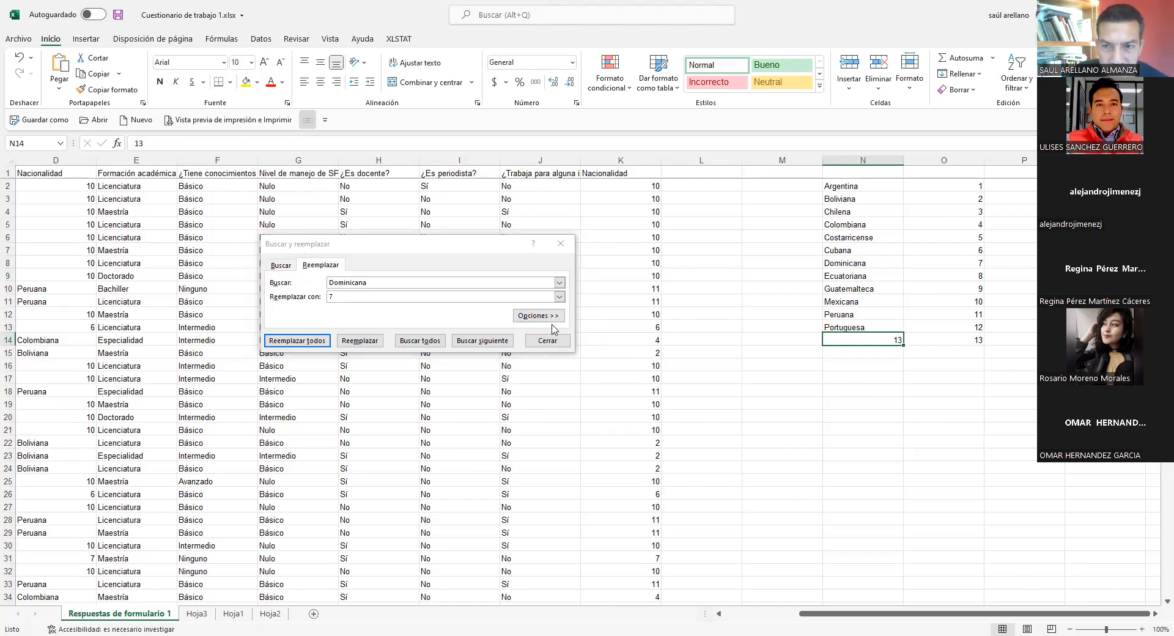
pyautogui.moveTo(420, 249); pyautogui.dragTo(614, 211)
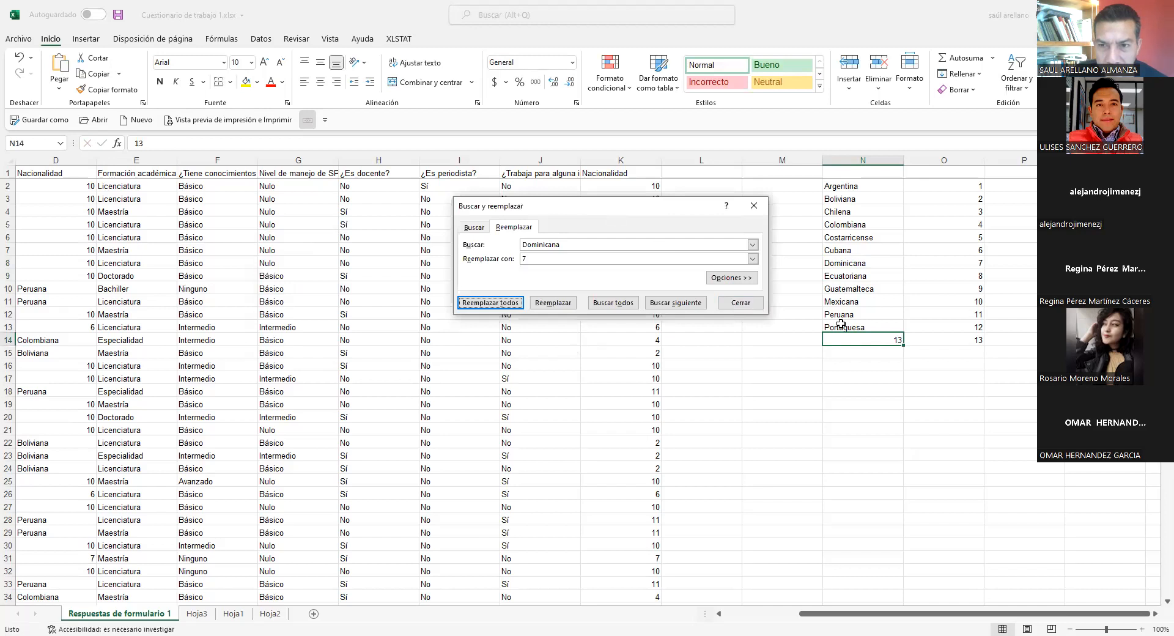
pyautogui.click(943, 275)
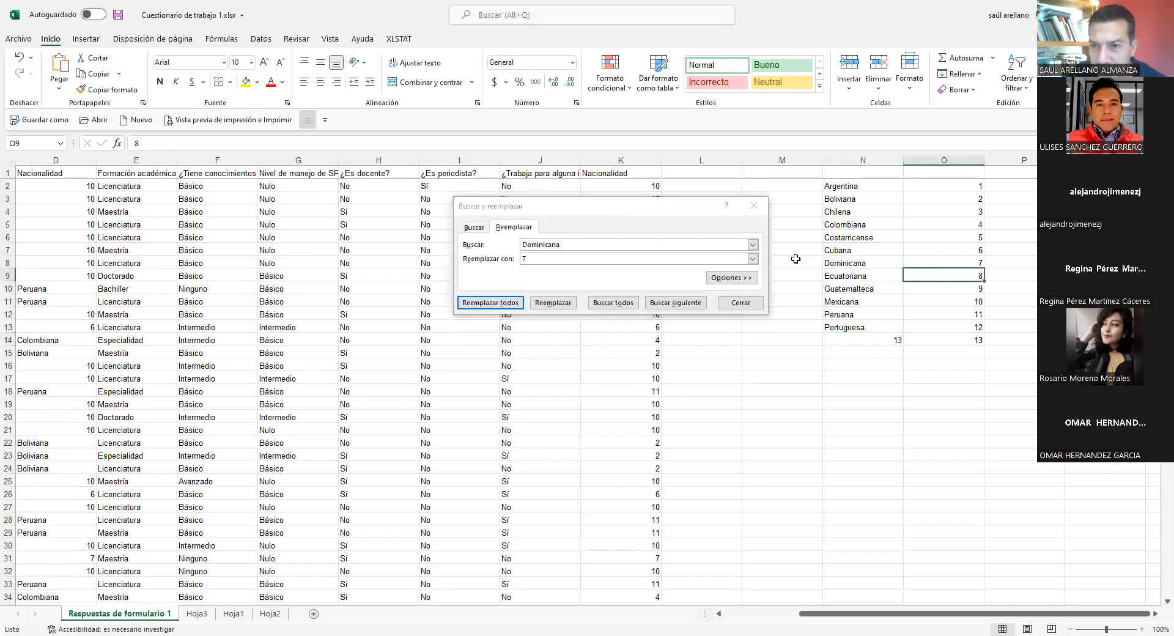
pyautogui.press('Escape')
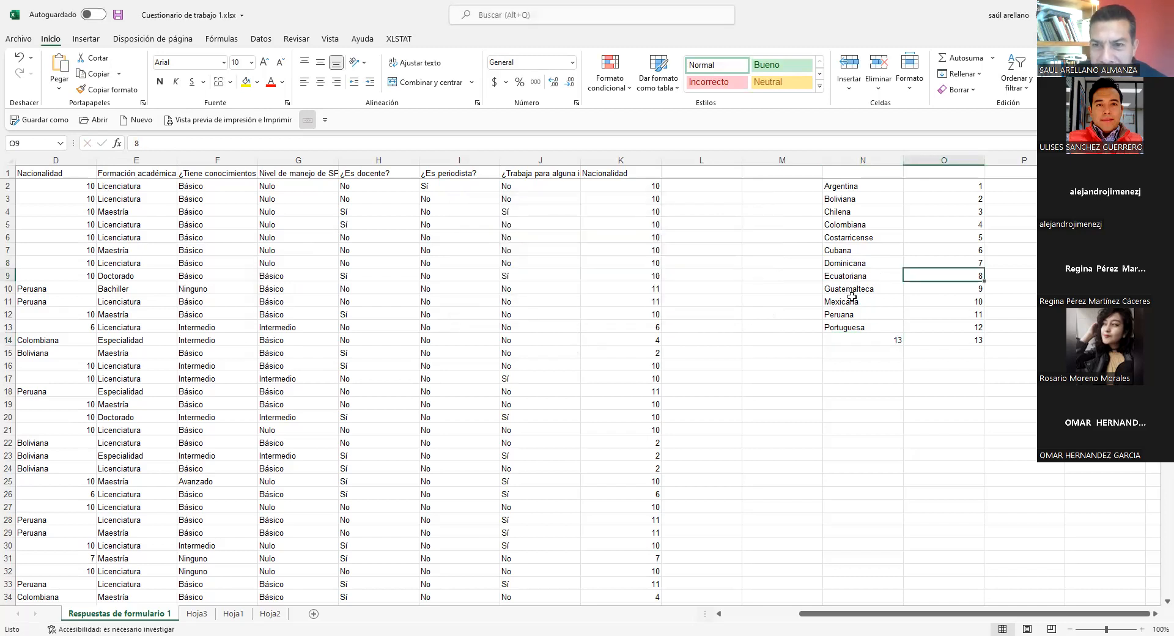
# Enter the label "Venezolana" in cell N14 of the nationality code list.
pyautogui.click(851, 300)
pyautogui.click(875, 331)
pyautogui.click(876, 338)
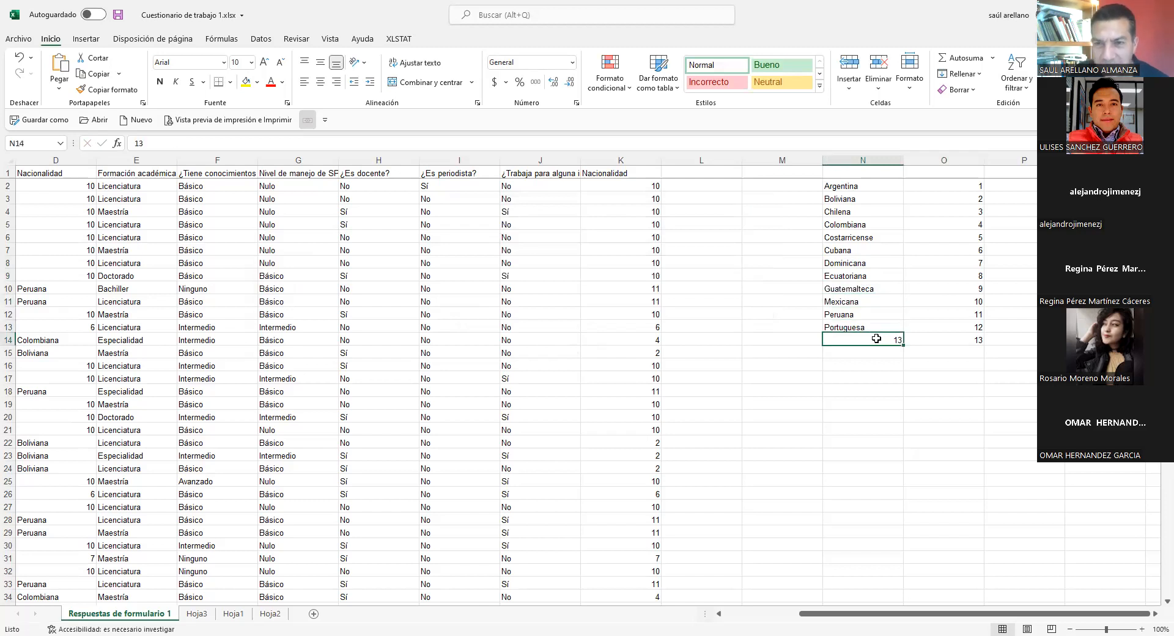
pyautogui.write('Venezolana')
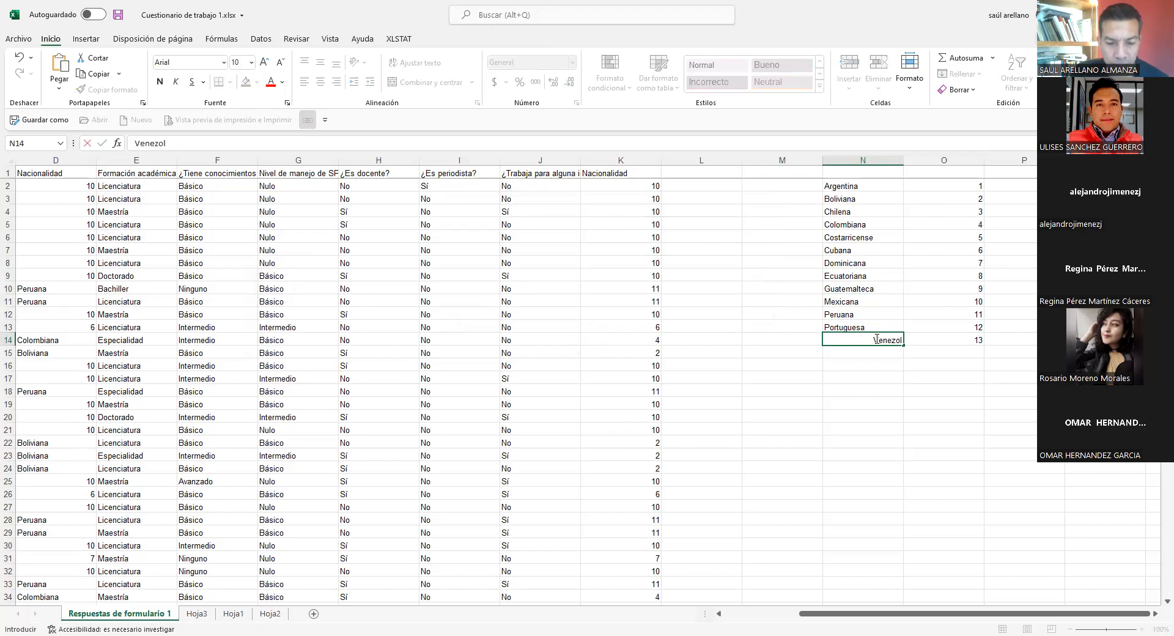
pyautogui.click(924, 407)
pyautogui.click(723, 440)
pyautogui.click(723, 380)
# Restore the label "Salvadoreña" in cell N14 of the nationality code list.
pyautogui.click(893, 342)
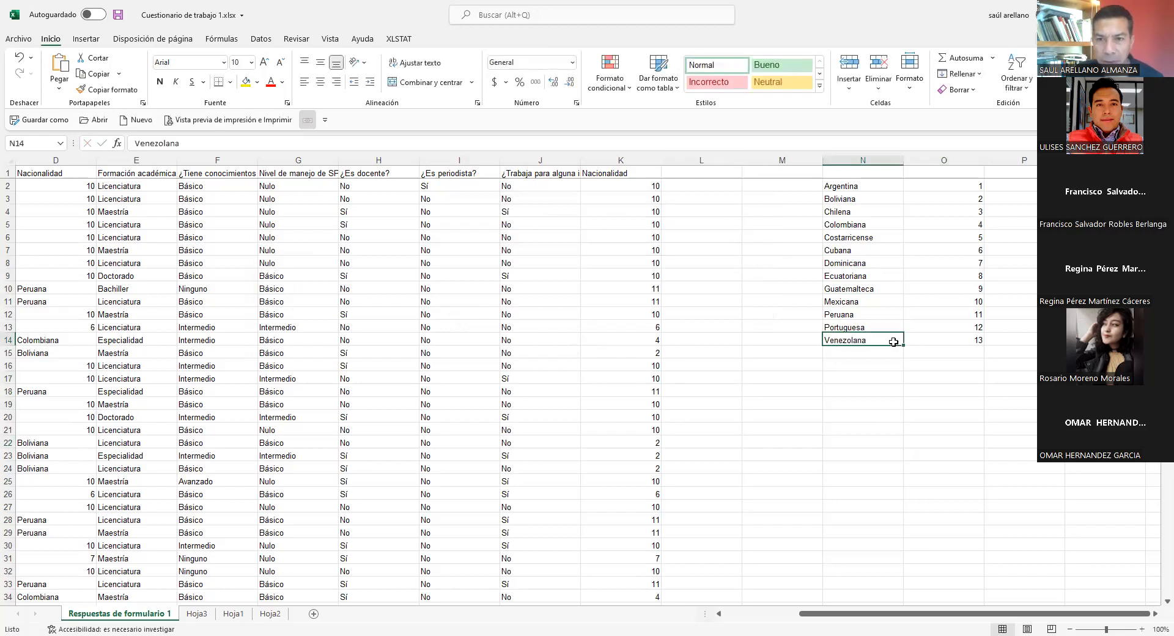
pyautogui.write('Salvad')
pyautogui.write('oreña')
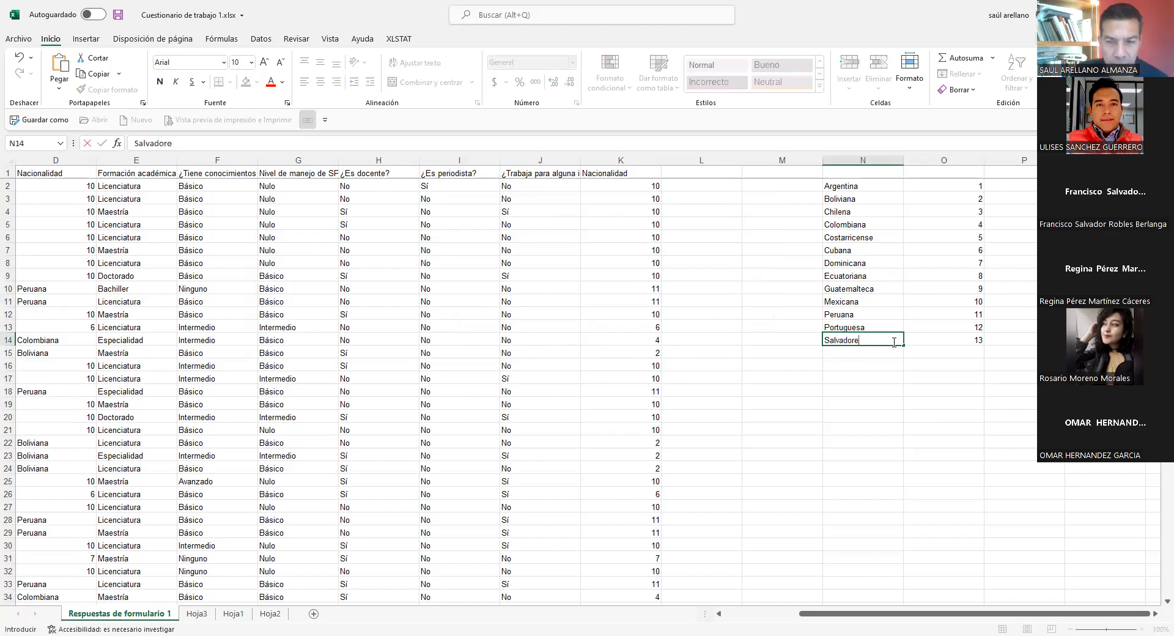
pyautogui.click(950, 352)
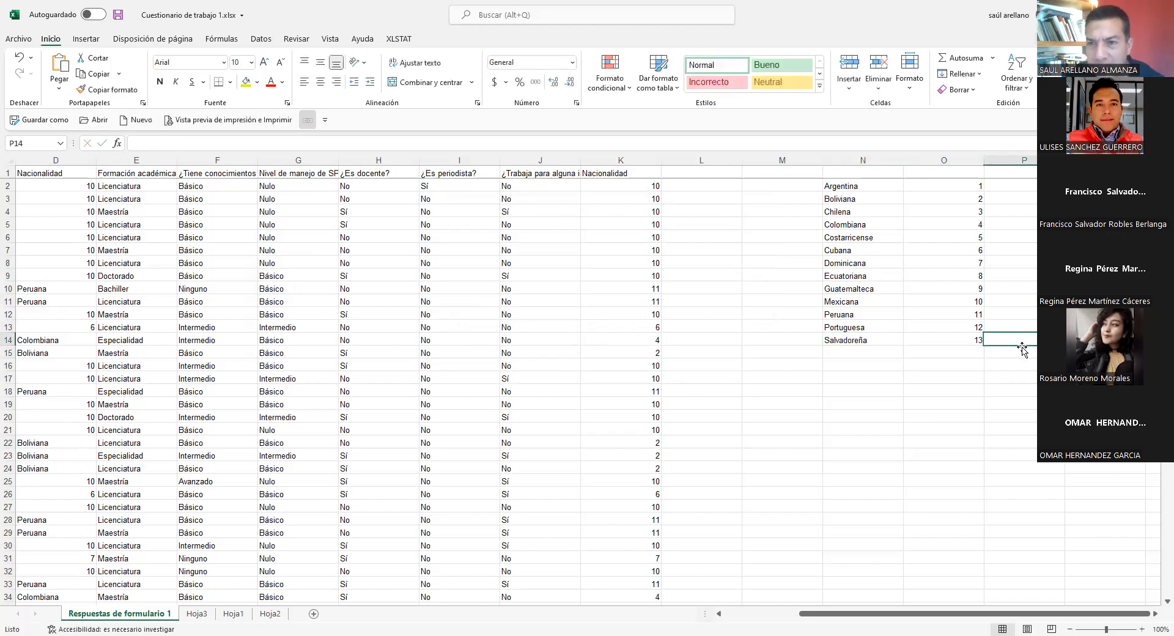
pyautogui.click(956, 247)
pyautogui.click(739, 284)
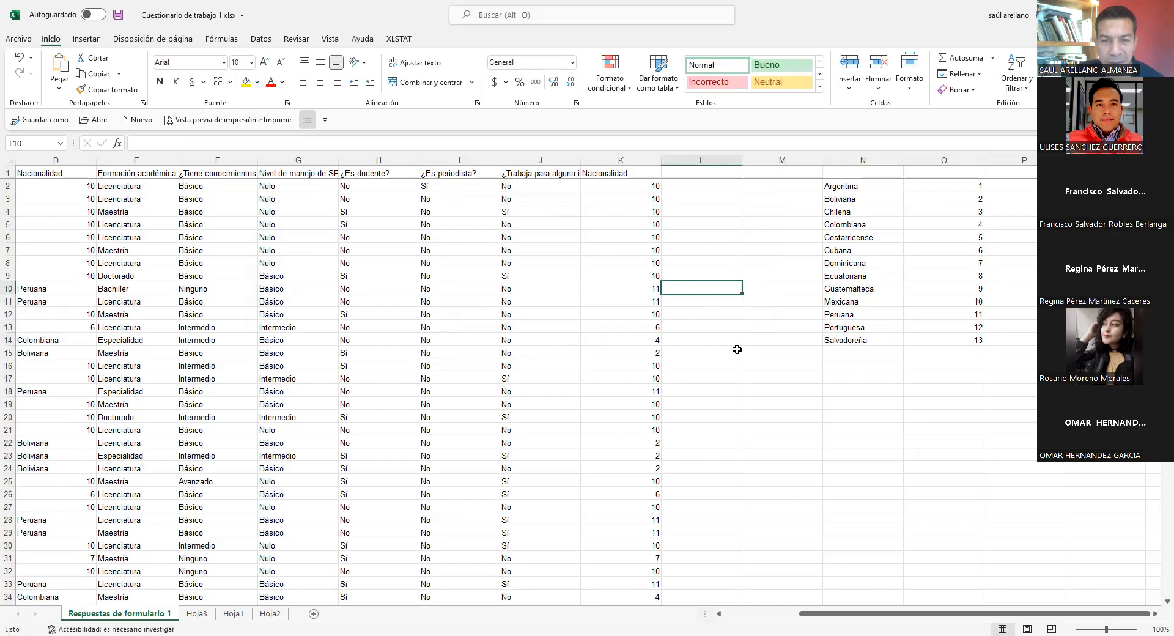
pyautogui.click(639, 221)
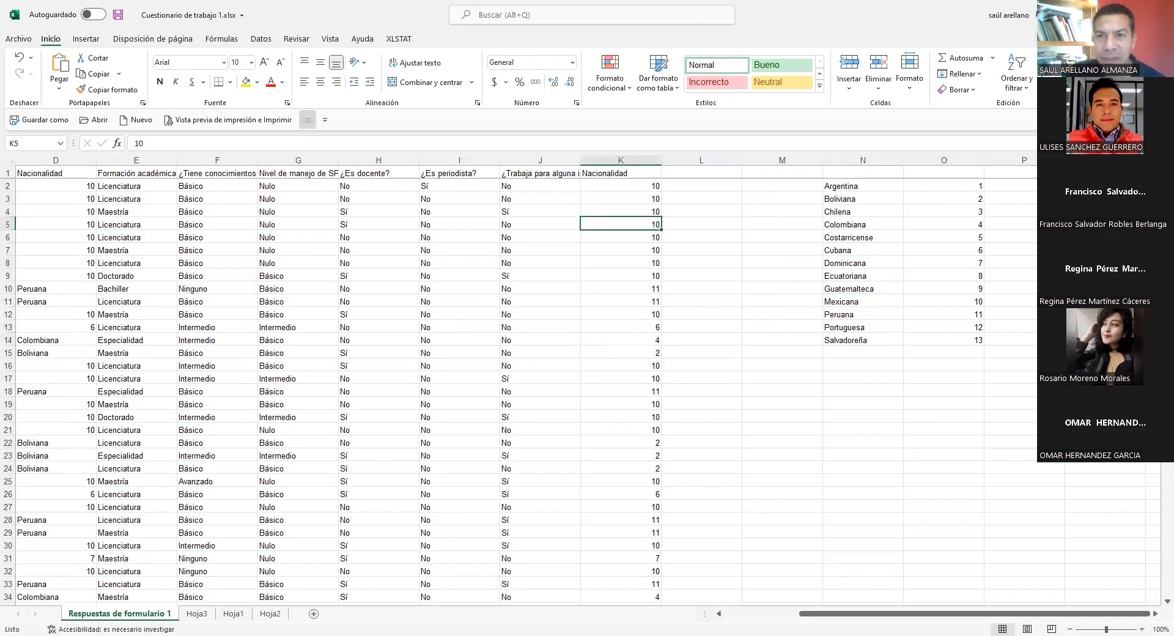
# Move the nationality code list in N2:O15 to sheet Hoja1, starting at cell F23.
pyautogui.moveTo(844, 187); pyautogui.dragTo(964, 353)
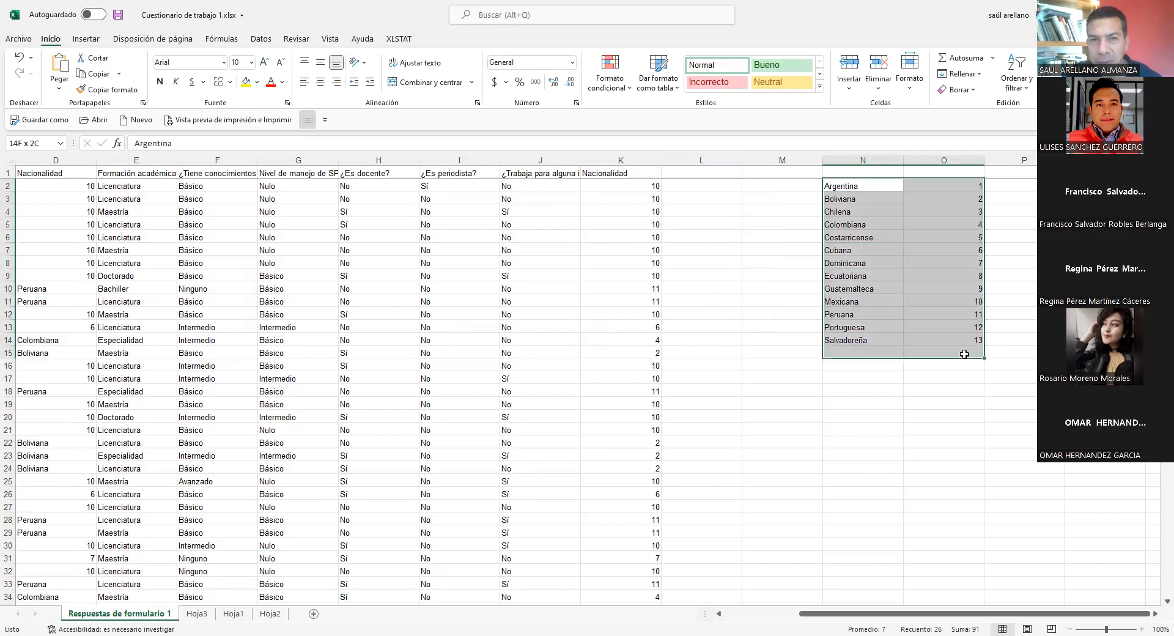
pyautogui.click(93, 74)
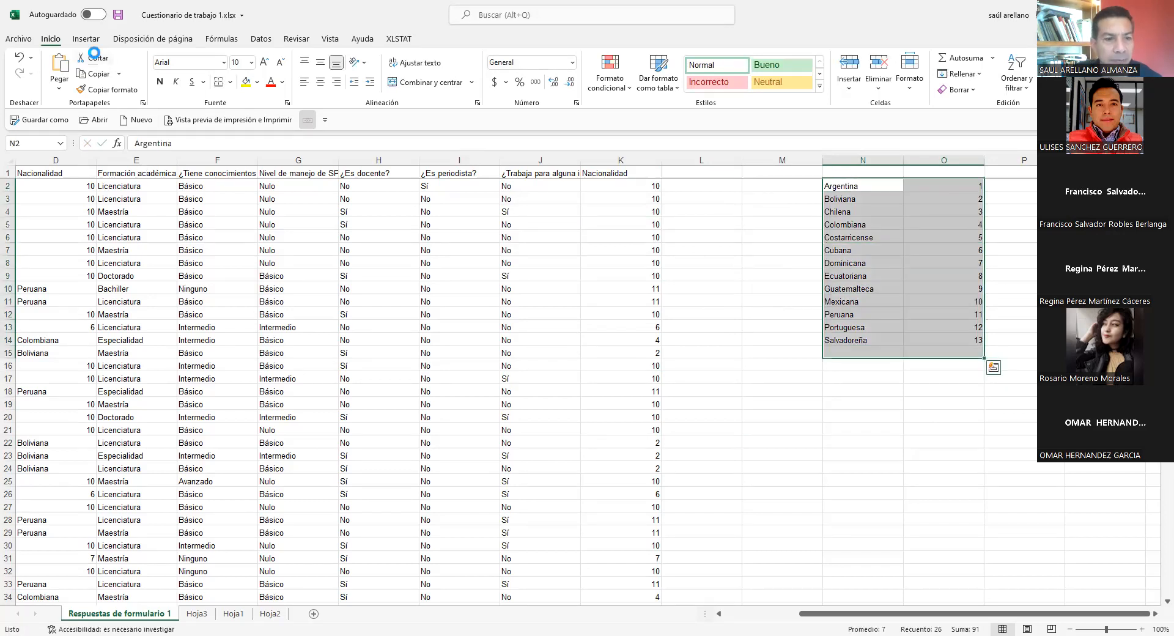
pyautogui.click(239, 613)
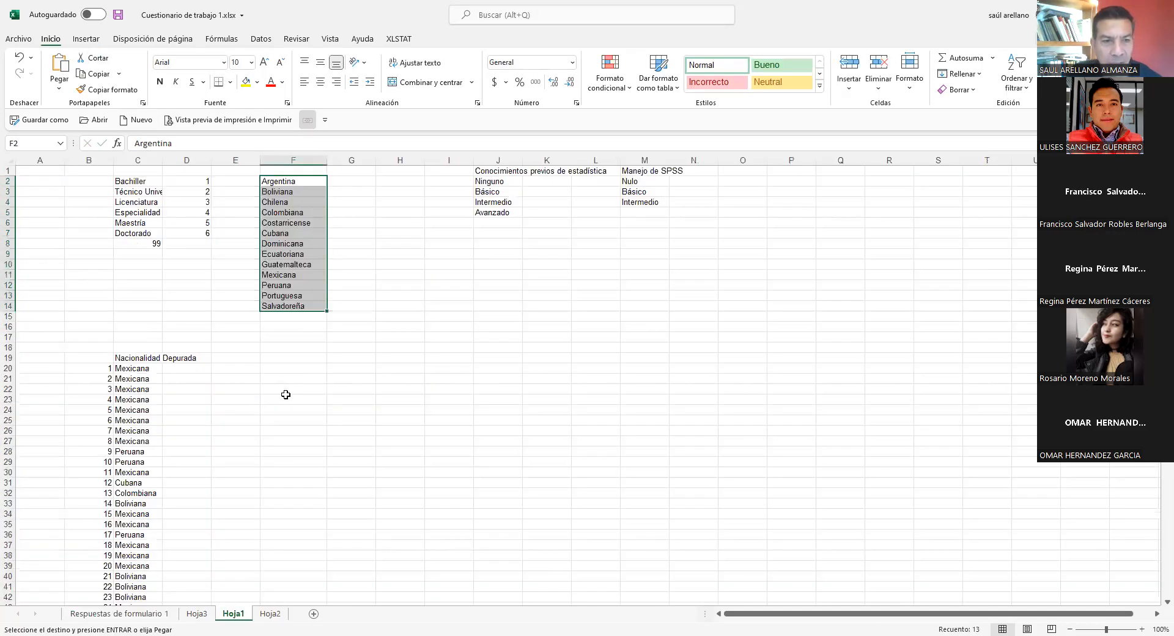
pyautogui.click(310, 396)
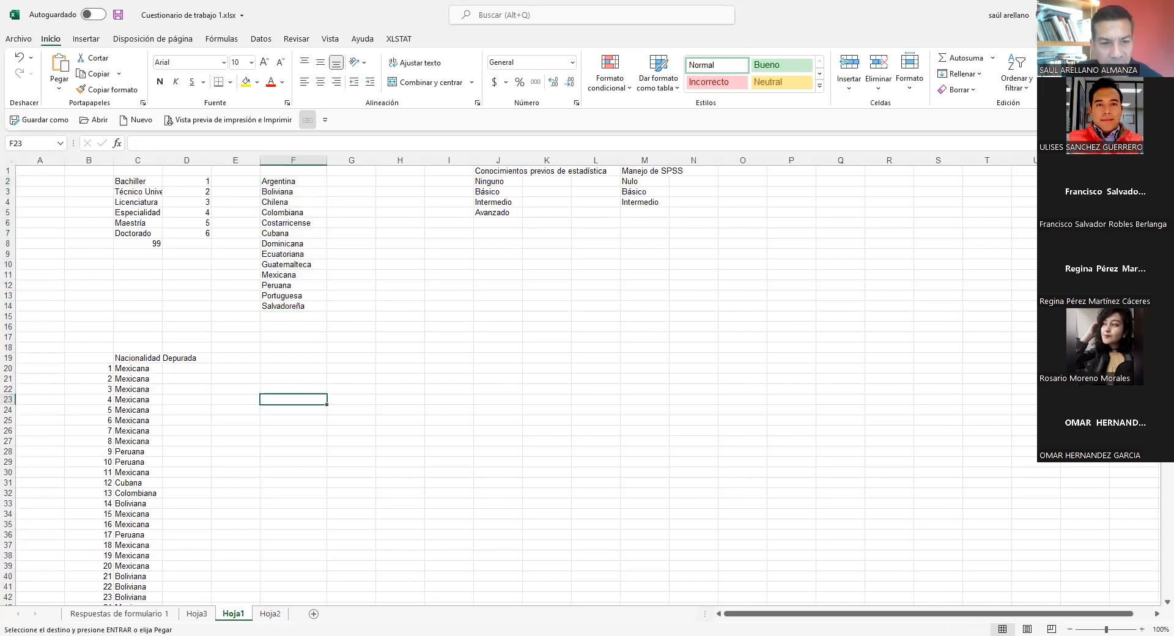
pyautogui.press('Return')
pyautogui.click(449, 431)
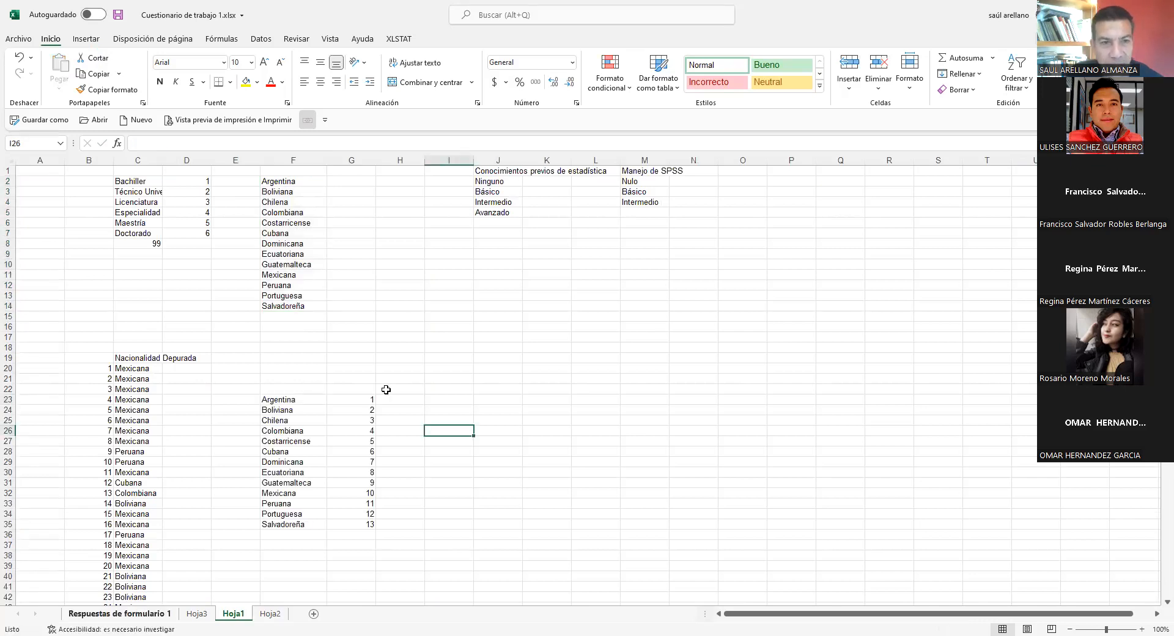
# Change the header in K1 of sheet Respuestas de formulario 1 to "Nacionalidad Cod".
pyautogui.hotkey('ctrl', 'pageup')
pyautogui.hotkey('ctrl', 'pageup')
pyautogui.click(625, 303)
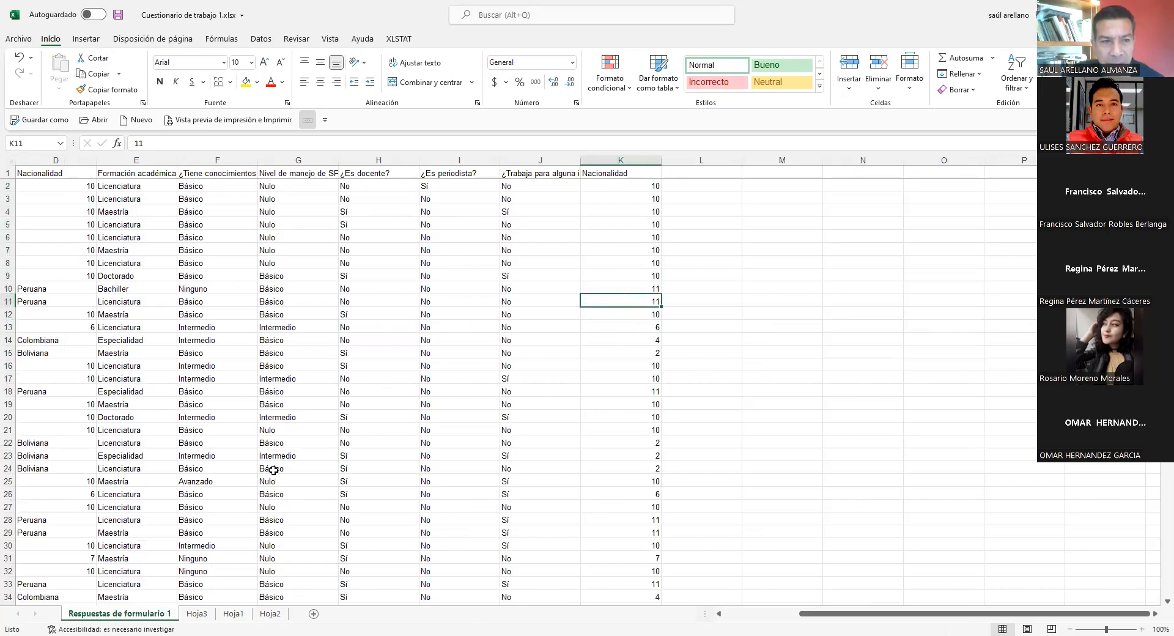
pyautogui.click(481, 441)
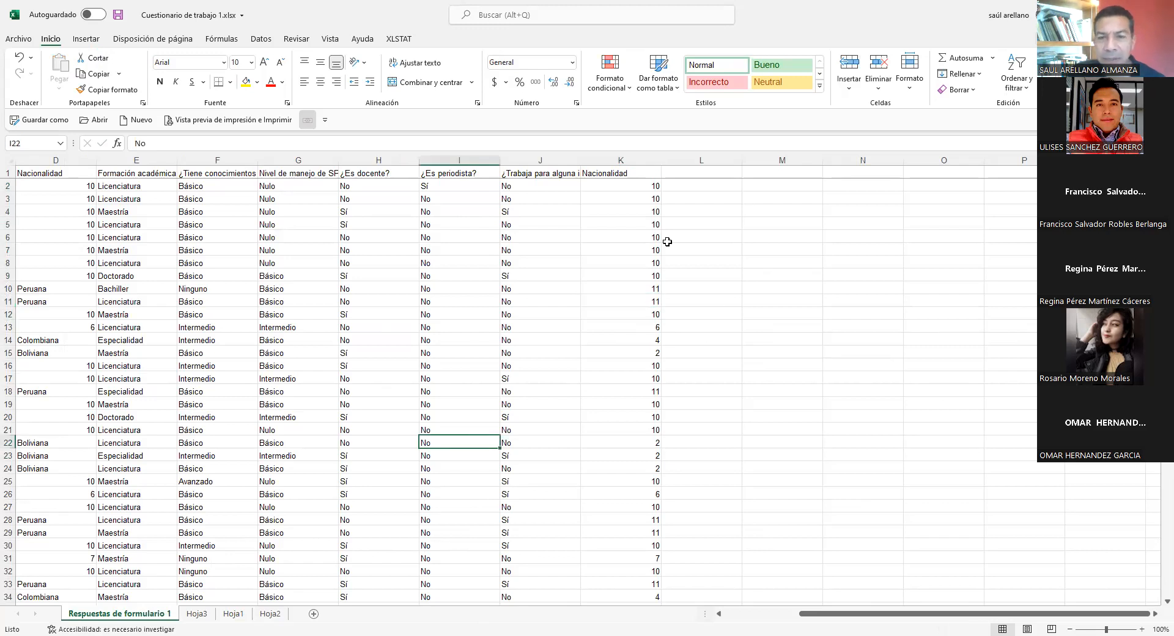
pyautogui.click(642, 172)
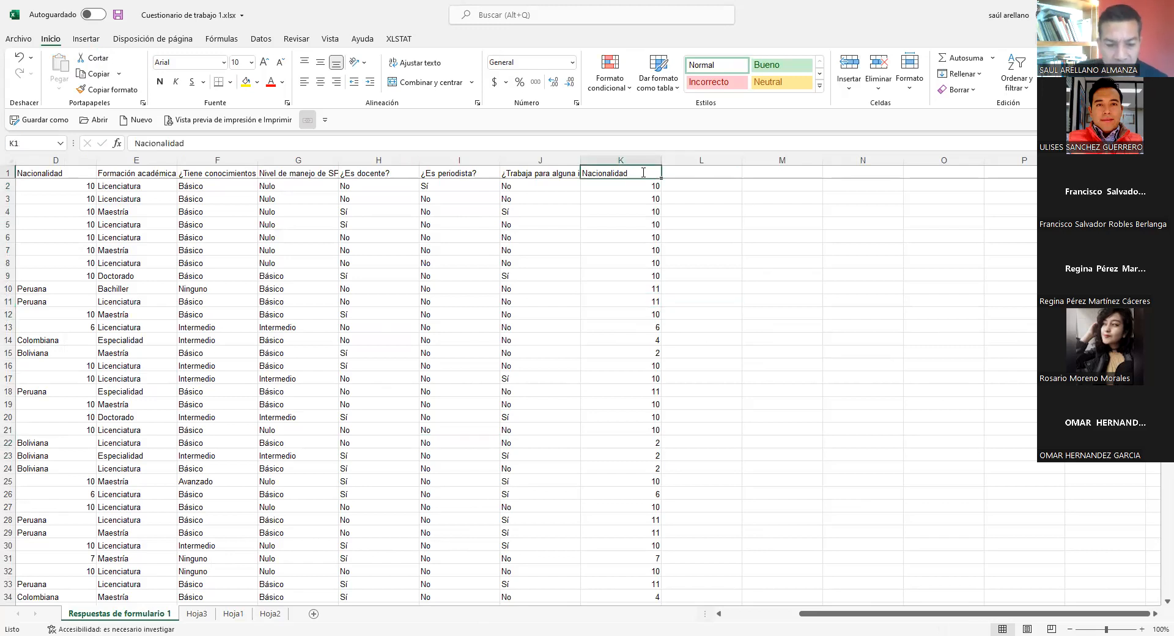
pyautogui.doubleClick(642, 173)
pyautogui.write('Cod')
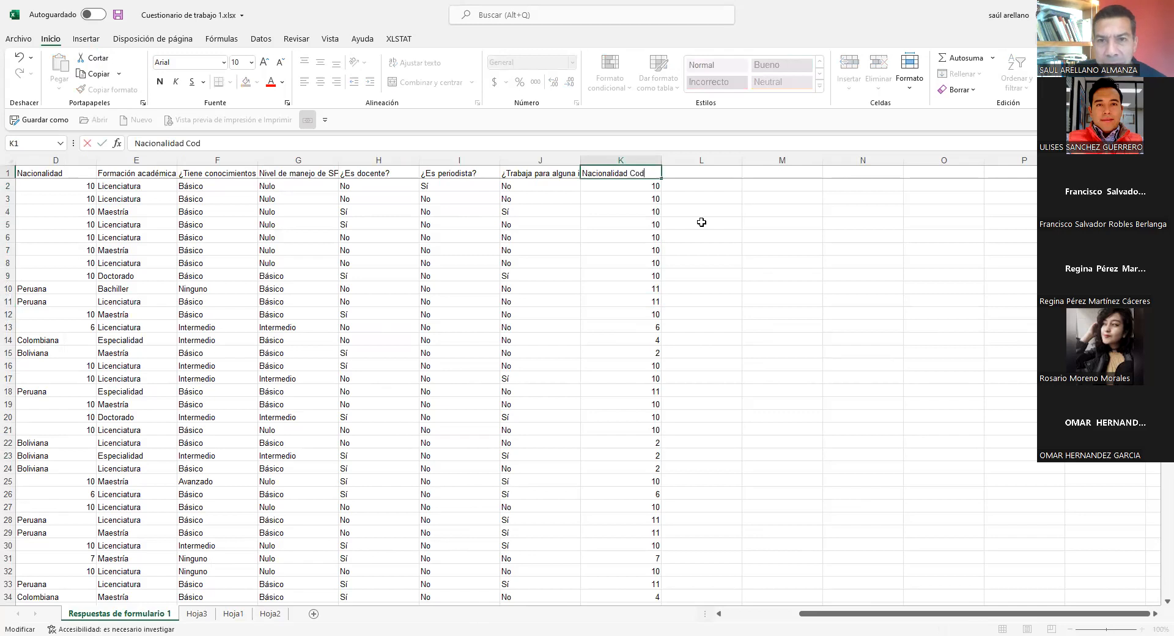
pyautogui.click(701, 222)
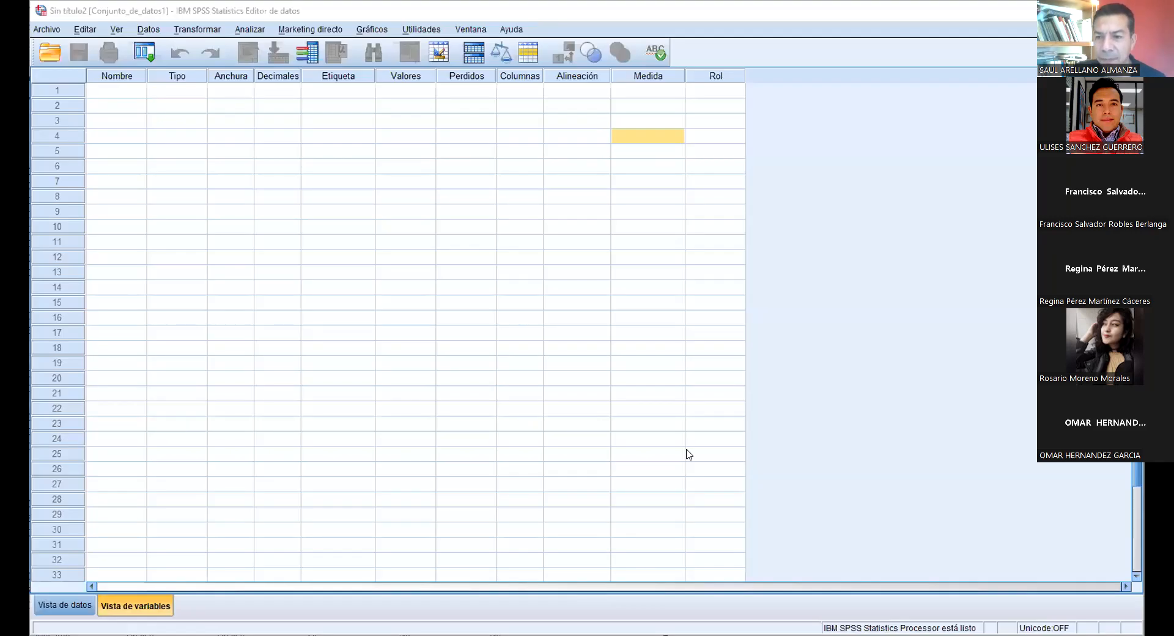
# Switch to IBM SPSS Statistics and browse to the Curso Estadística folder inside Revistas 2022 to open a data file.
pyautogui.click(59, 34)
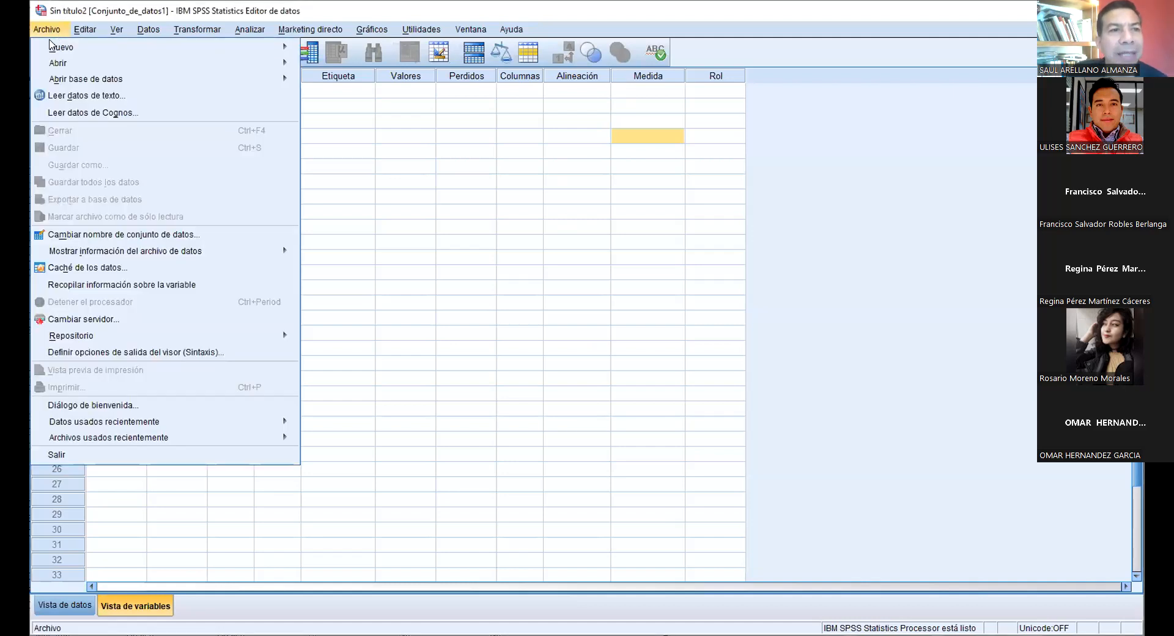
pyautogui.moveTo(242, 65)
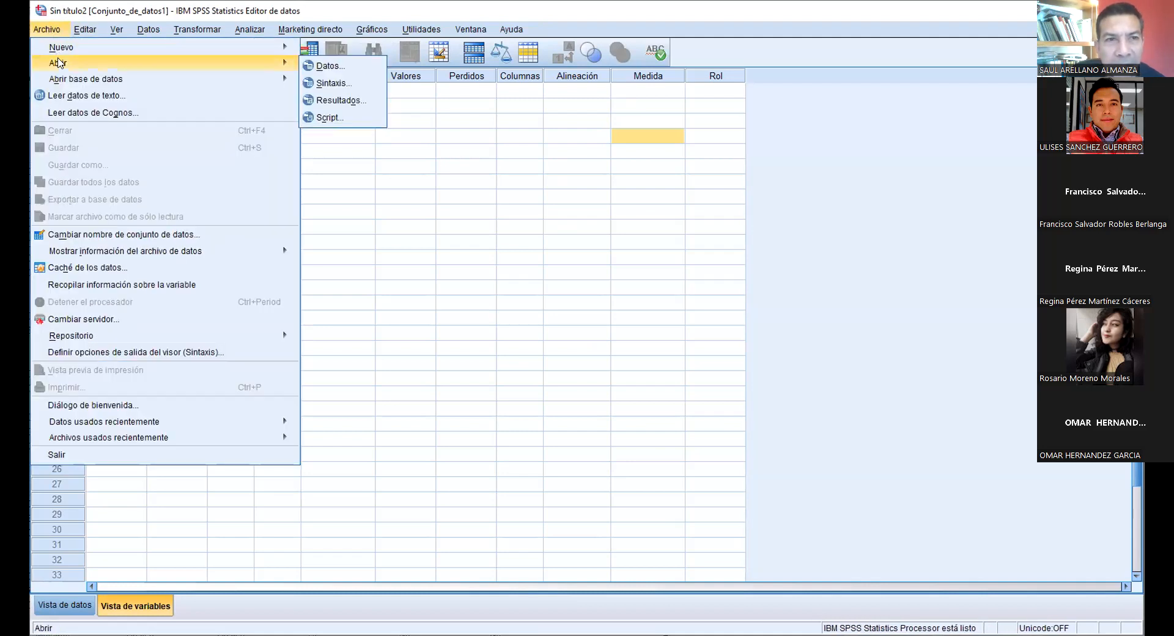
pyautogui.moveTo(67, 51)
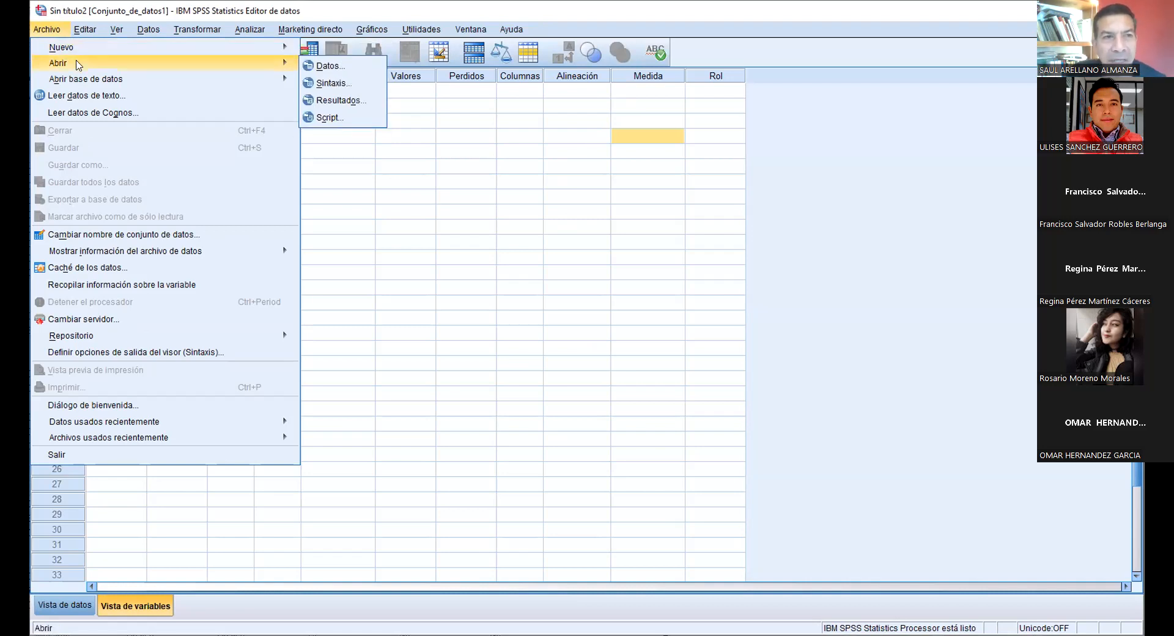
pyautogui.click(330, 67)
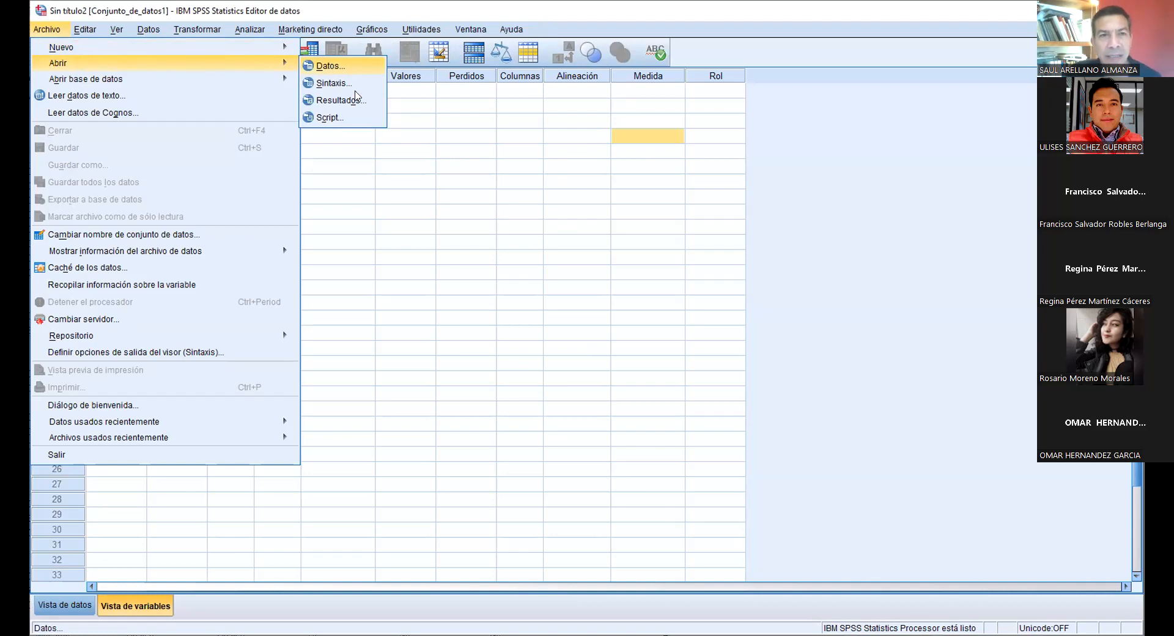
pyautogui.doubleClick(455, 146)
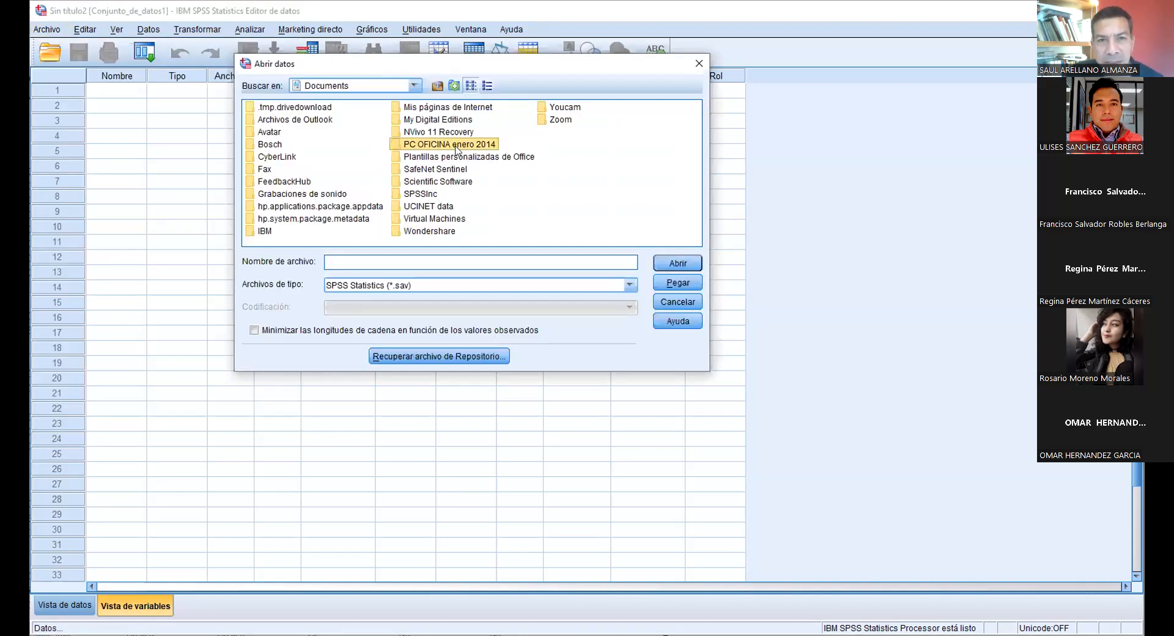
pyautogui.click(281, 108)
pyautogui.doubleClick(281, 108)
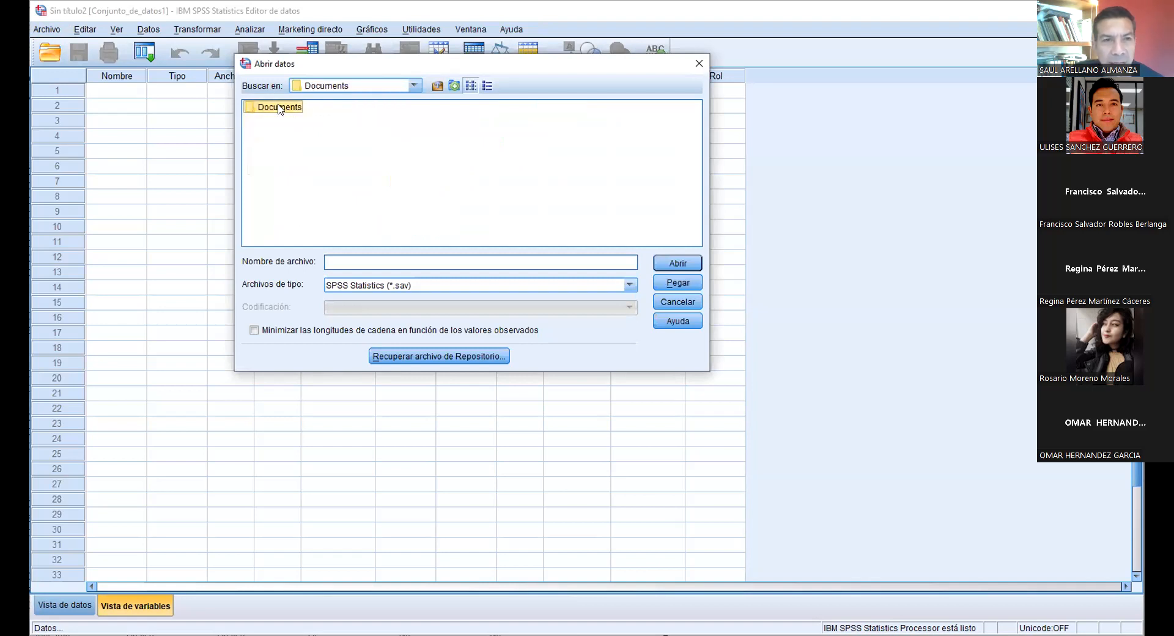
pyautogui.scroll(-2, 408, 152)
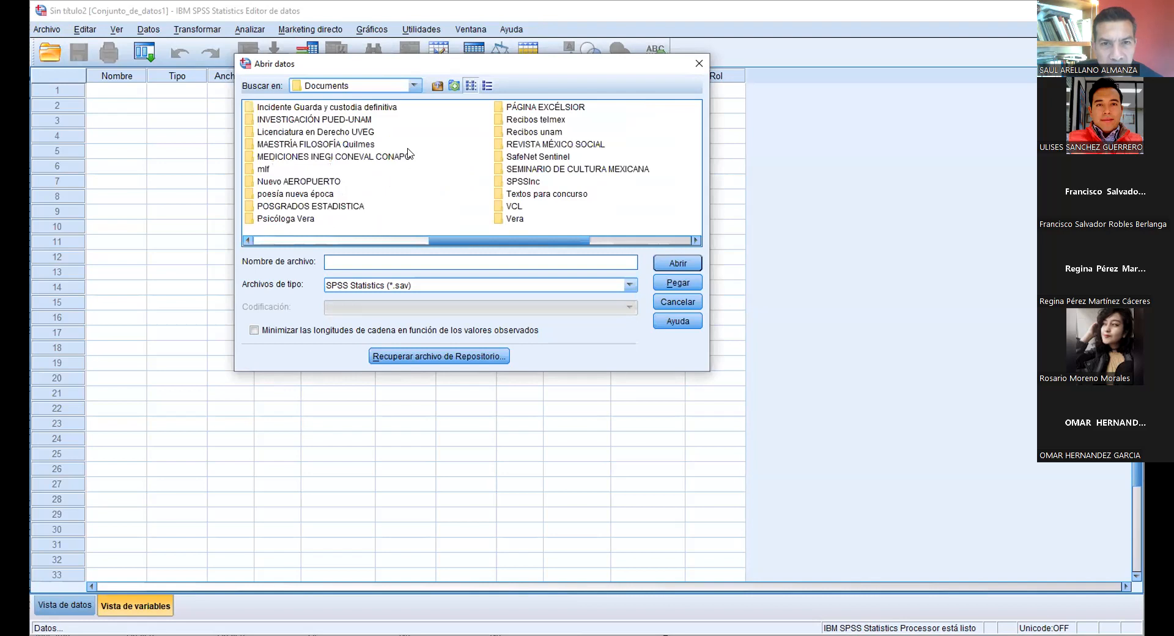
pyautogui.doubleClick(527, 144)
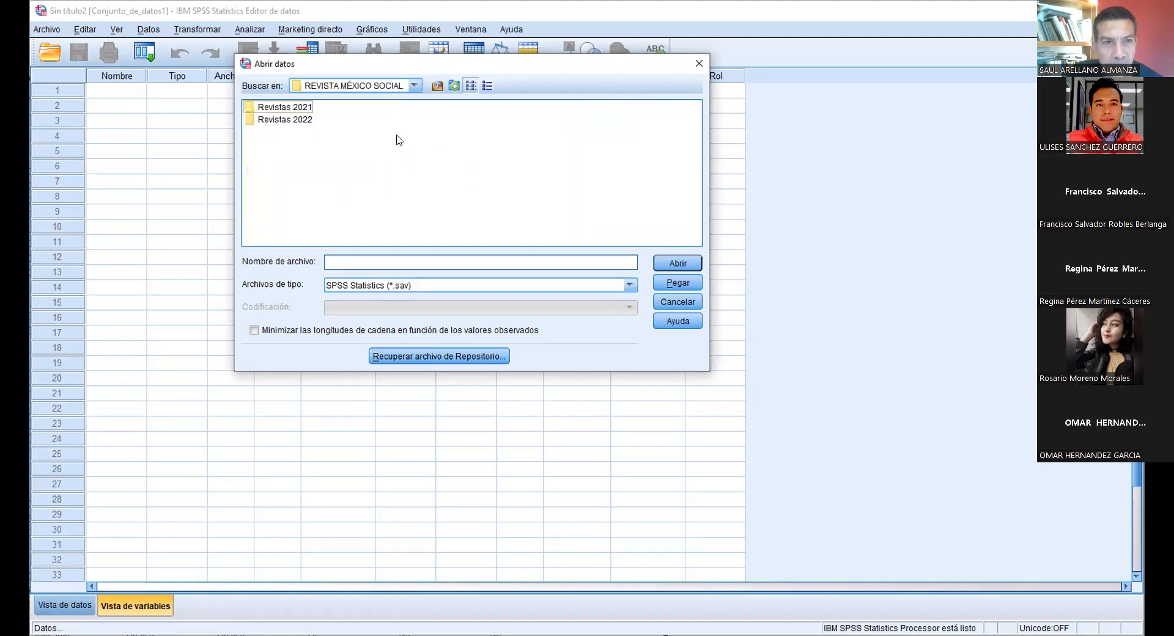
pyautogui.doubleClick(254, 121)
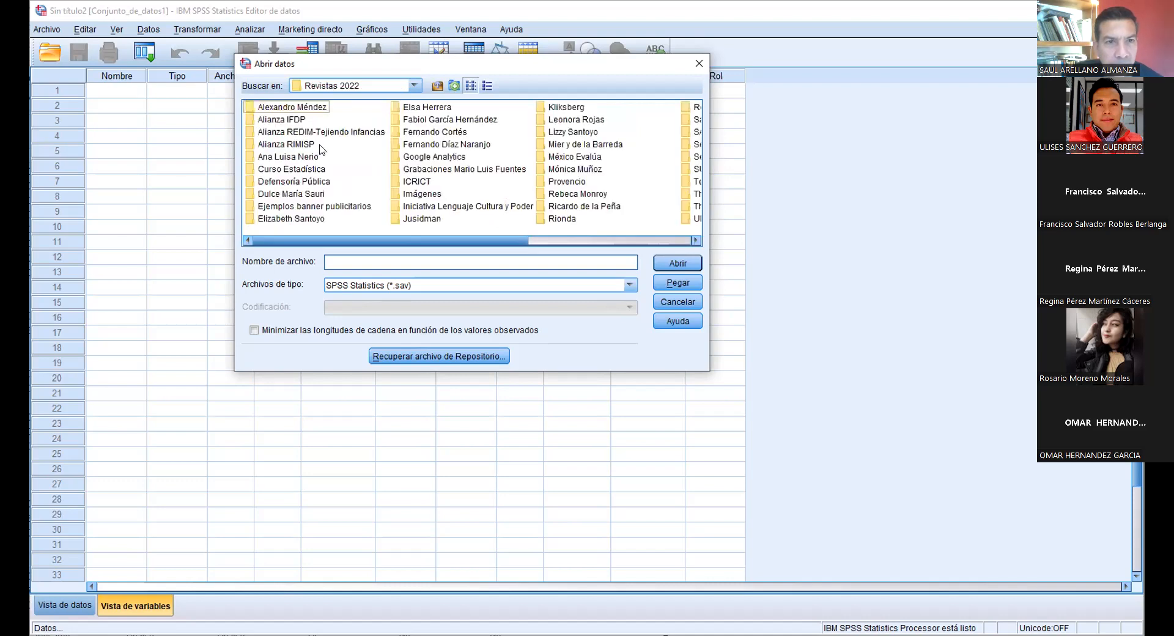
pyautogui.click(294, 167)
pyautogui.doubleClick(295, 166)
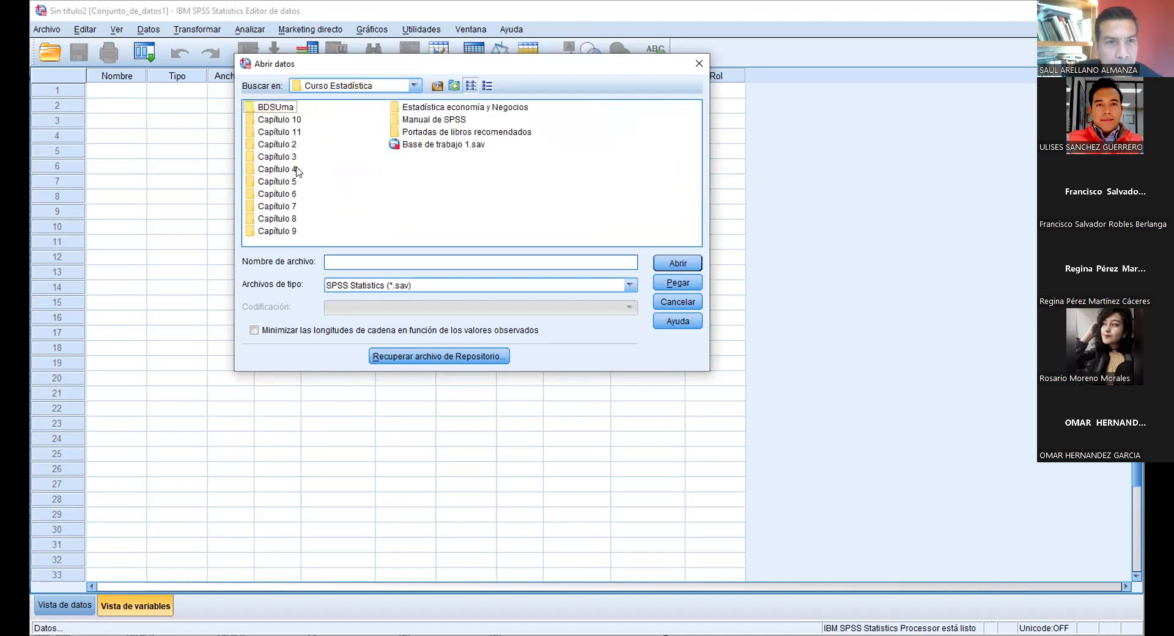
# Try to open the workbook Cuestionario de trabajo 1.xlsx as data, with the file type set to Excel.
pyautogui.click(531, 286)
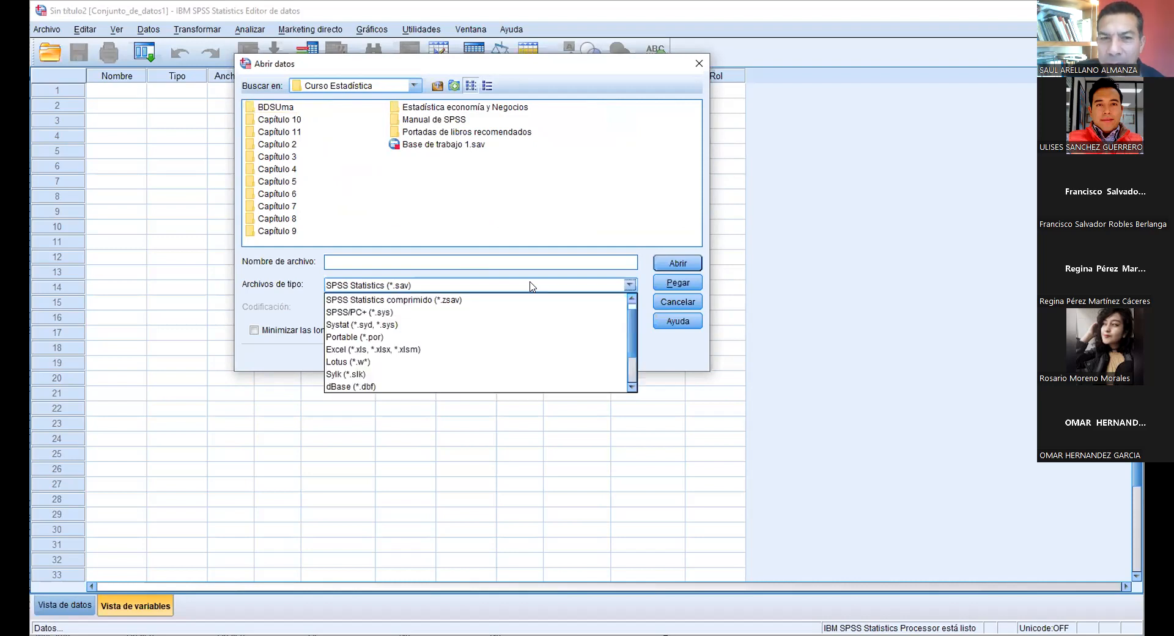
pyautogui.click(463, 355)
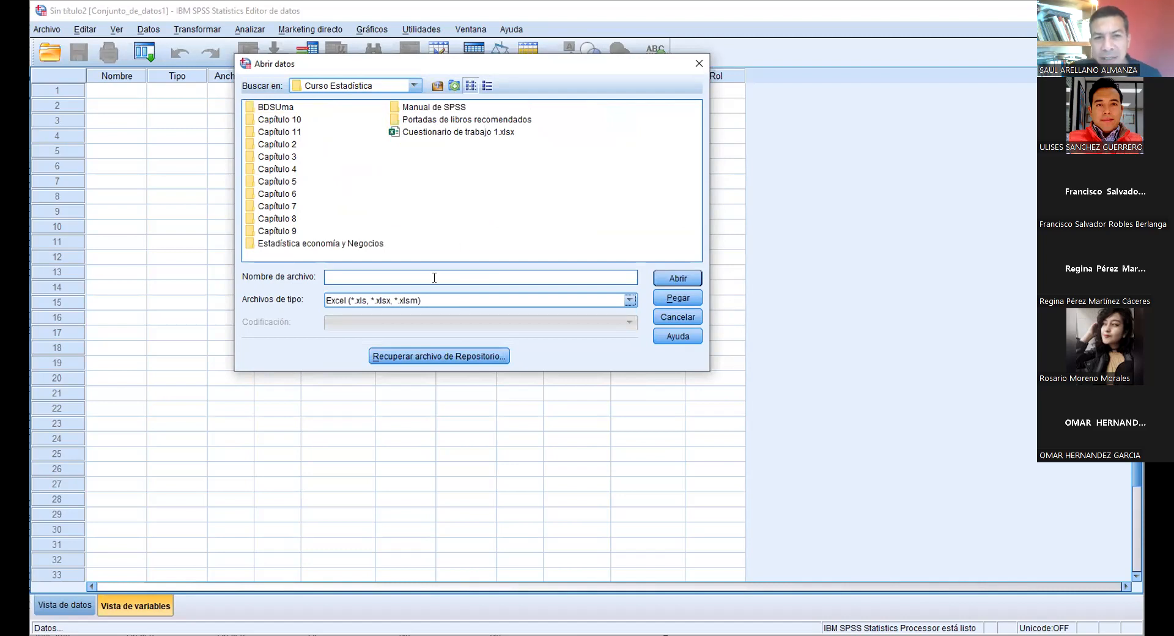
pyautogui.click(509, 132)
pyautogui.click(670, 278)
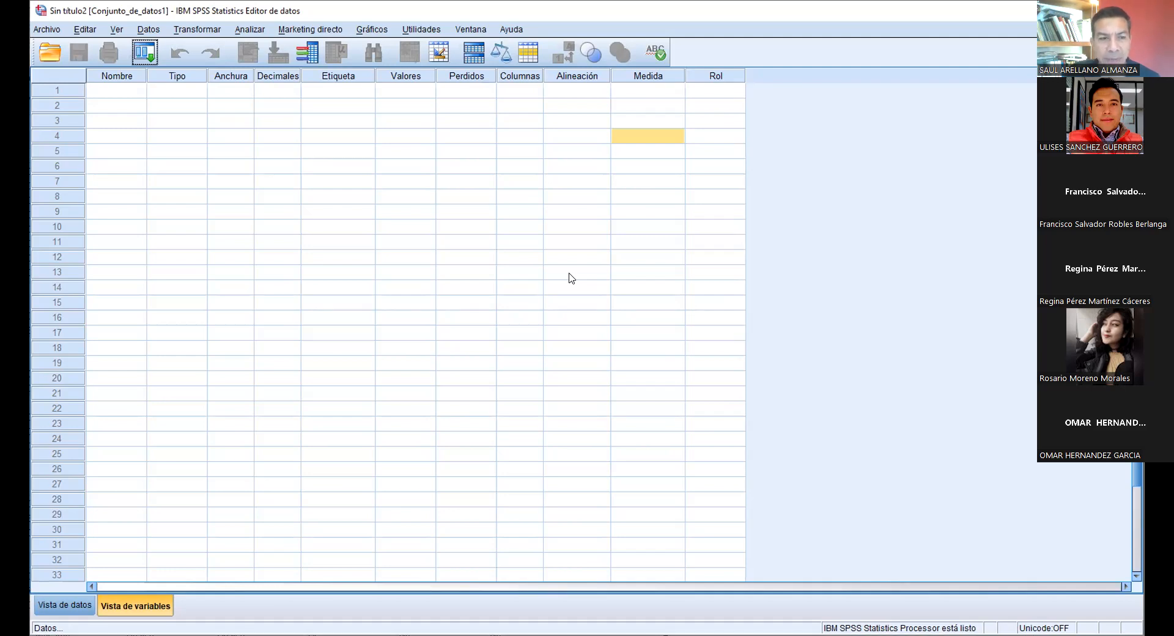
# Paste the nationality codes copied from Excel column K into the first variable of the data view, starting at row 1.
pyautogui.click(77, 603)
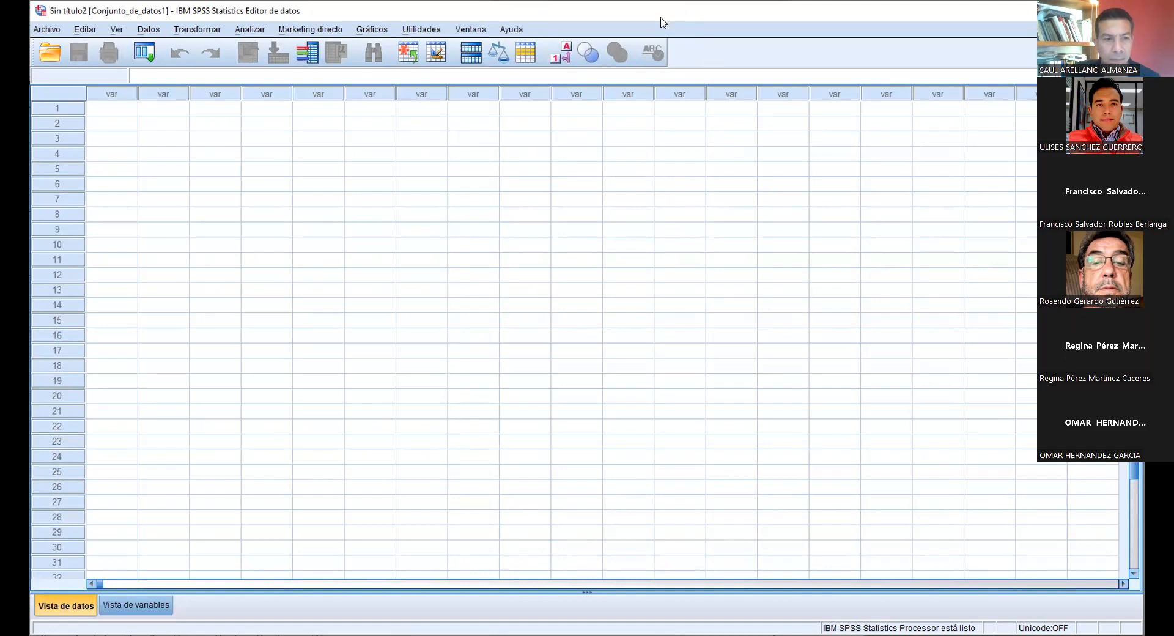
pyautogui.click(382, 155)
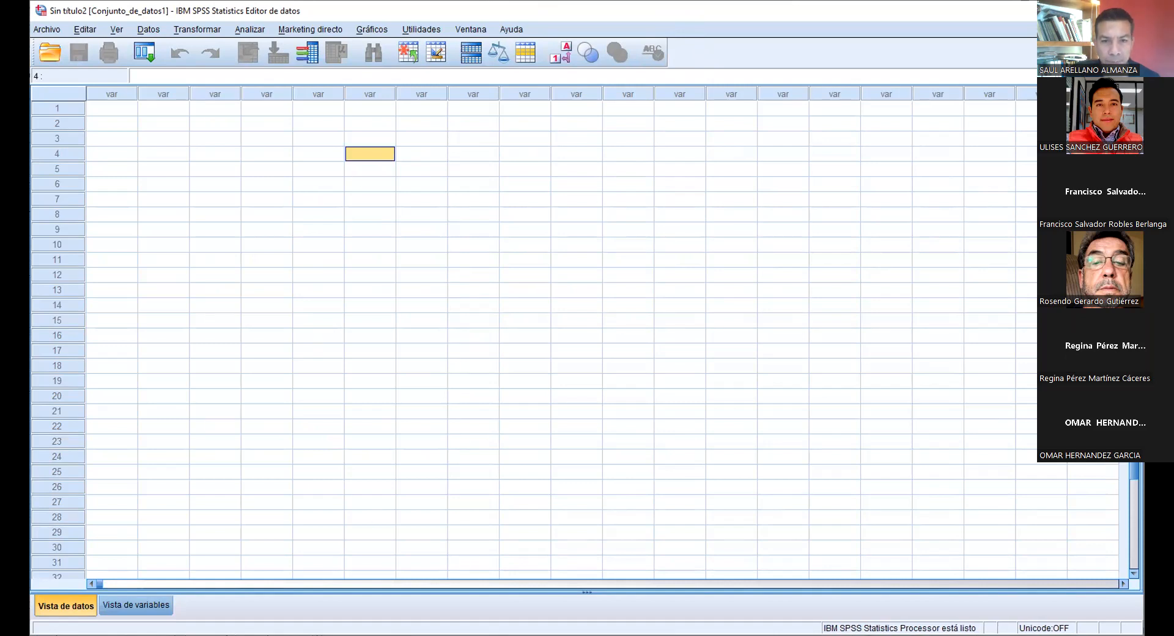
pyautogui.click(269, 165)
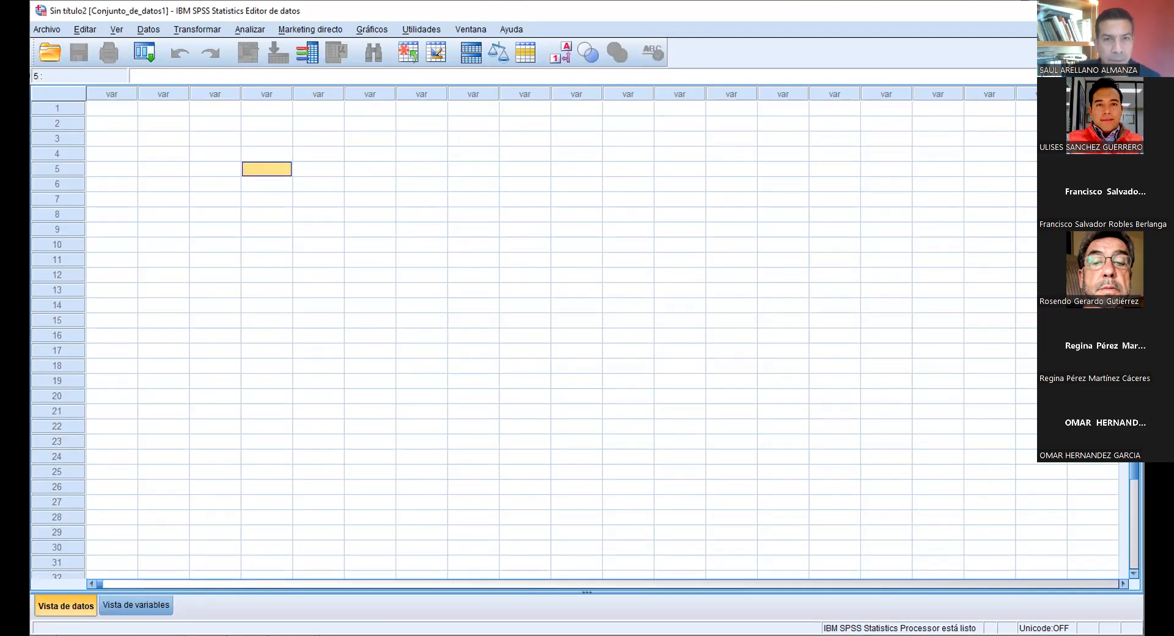
pyautogui.hotkey('alt', 'Tab')
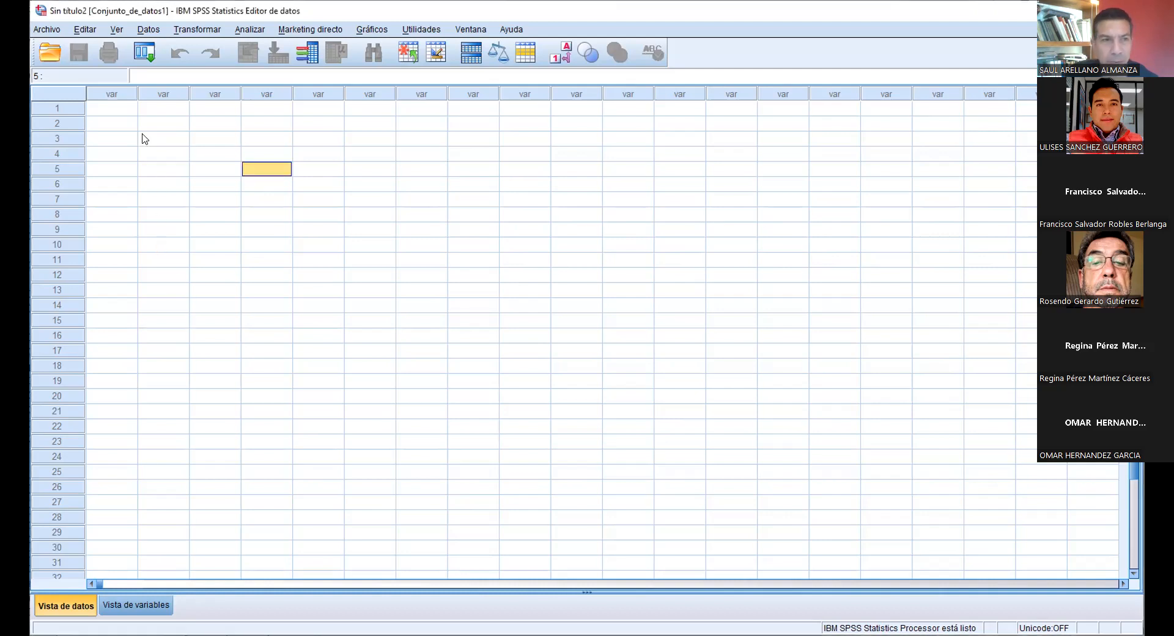
pyautogui.click(132, 108)
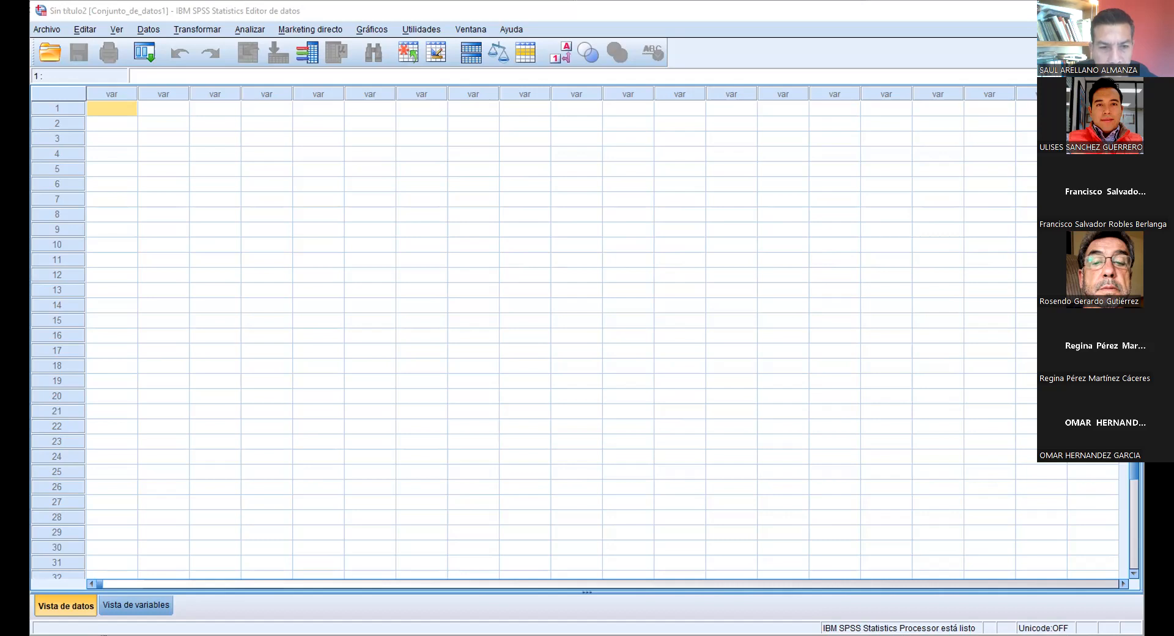
pyautogui.click(116, 109)
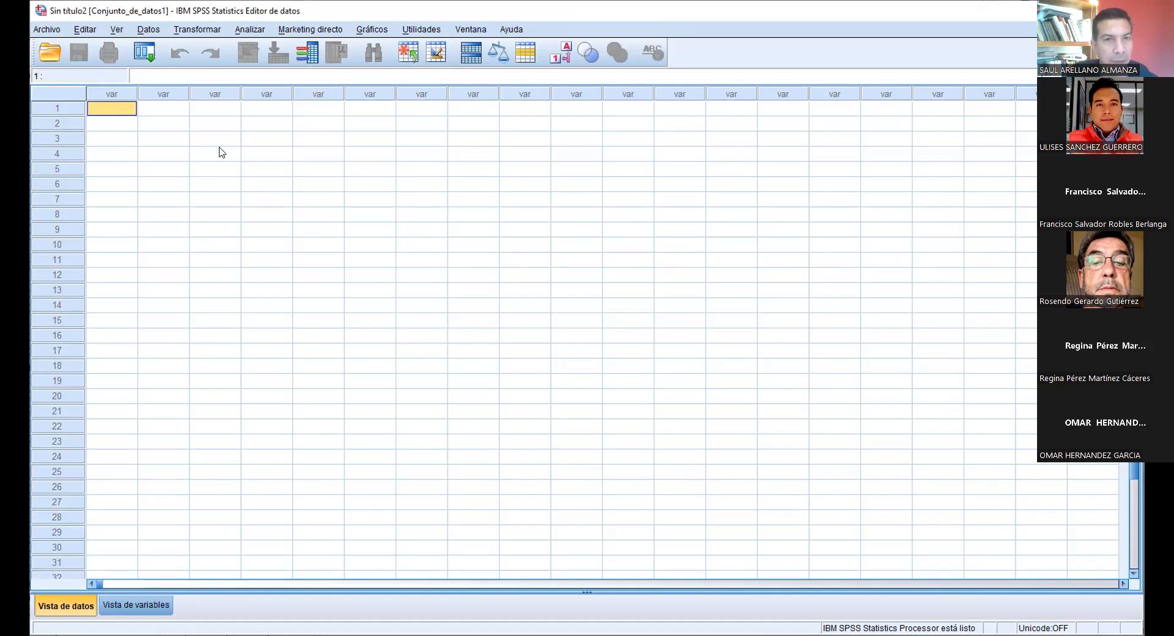
pyautogui.hotkey('ctrl', 'v')
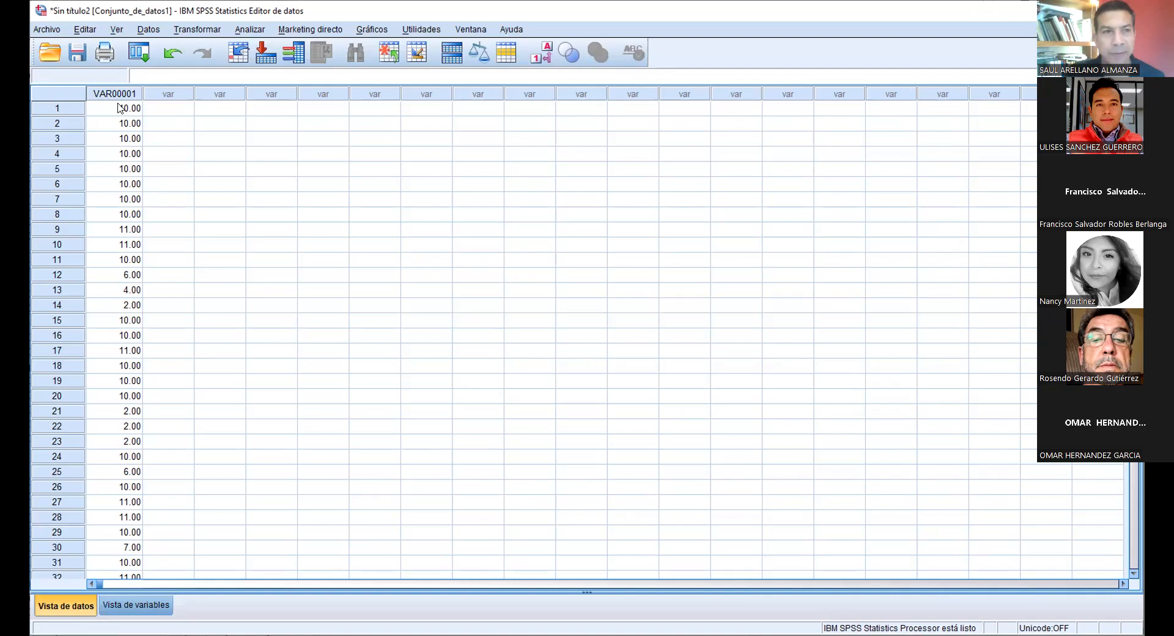
# Rename the pasted variable as "Nac" in the variable view.
pyautogui.click(134, 607)
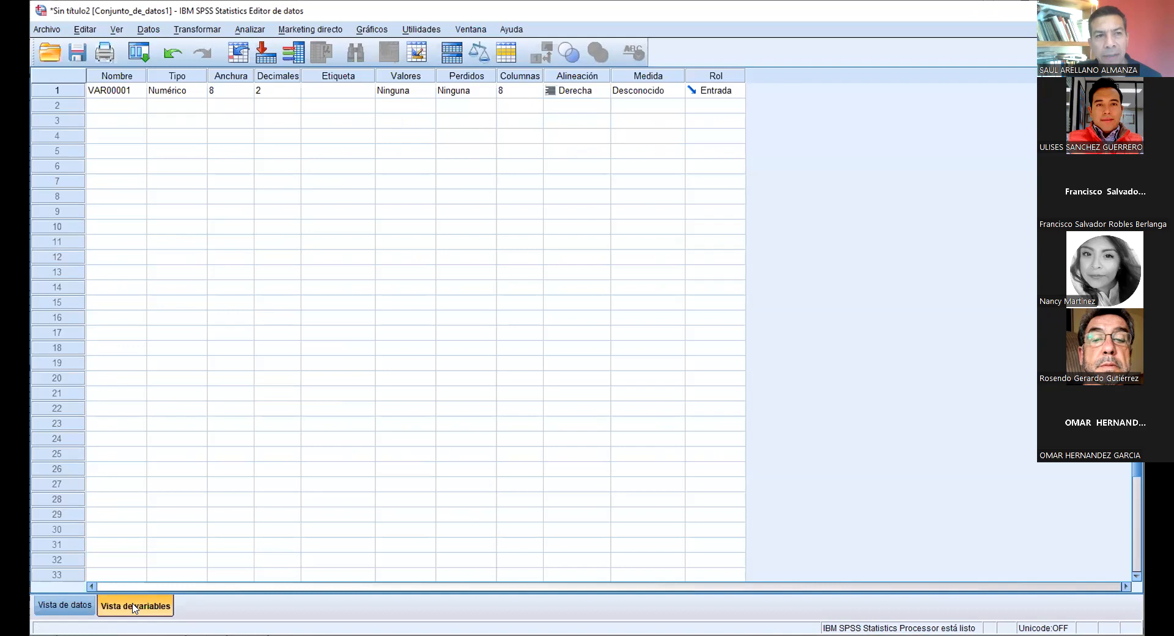
pyautogui.click(133, 91)
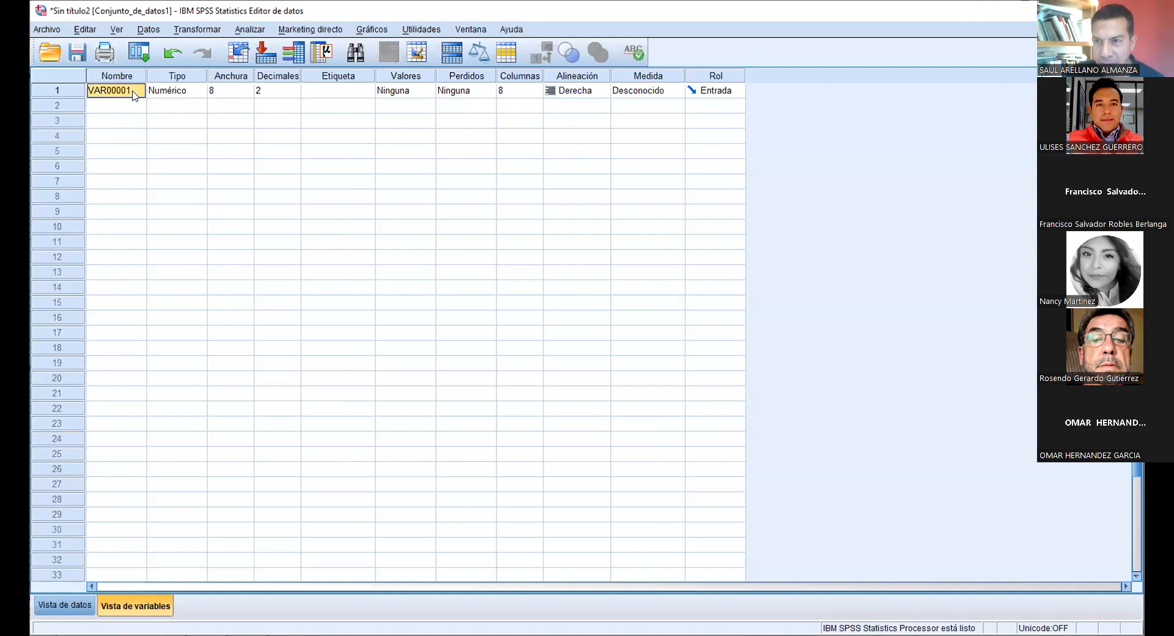
pyautogui.write('Nac')
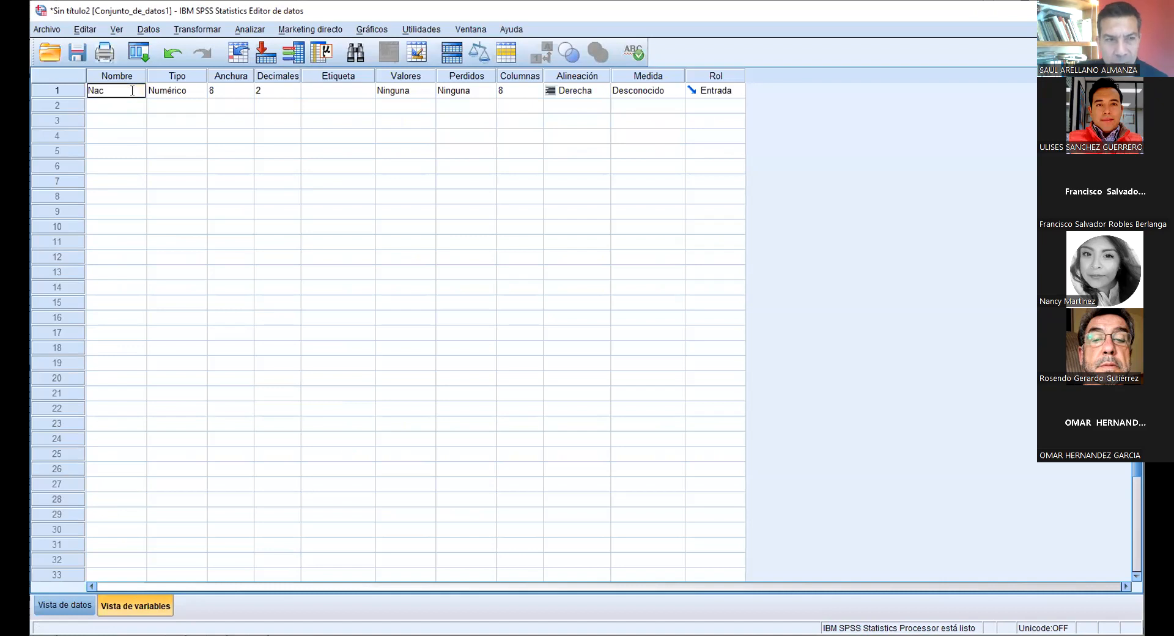
# Give the Nac variable the label "Nacionalidad" and widen the Etiqueta column.
pyautogui.click(331, 88)
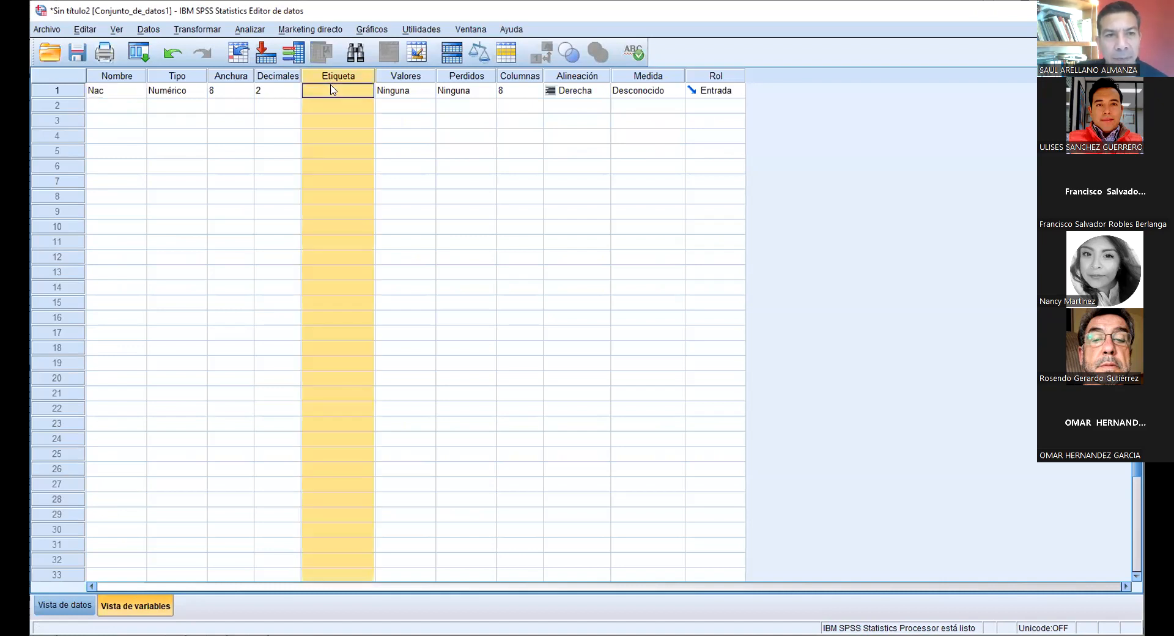
pyautogui.click(333, 91)
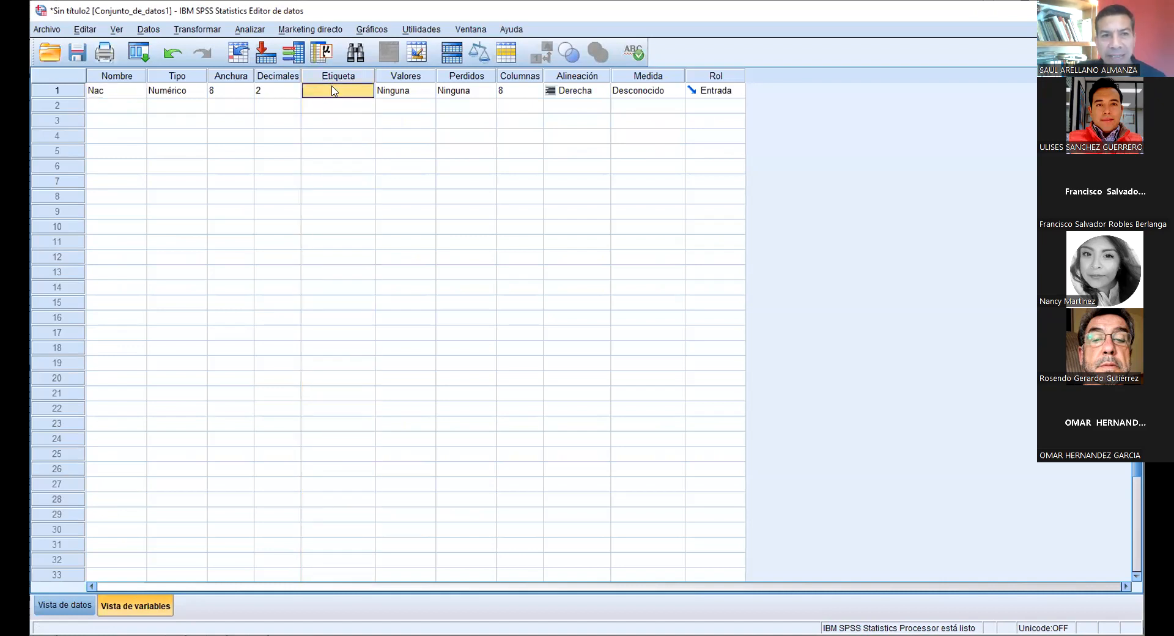
pyautogui.click(127, 95)
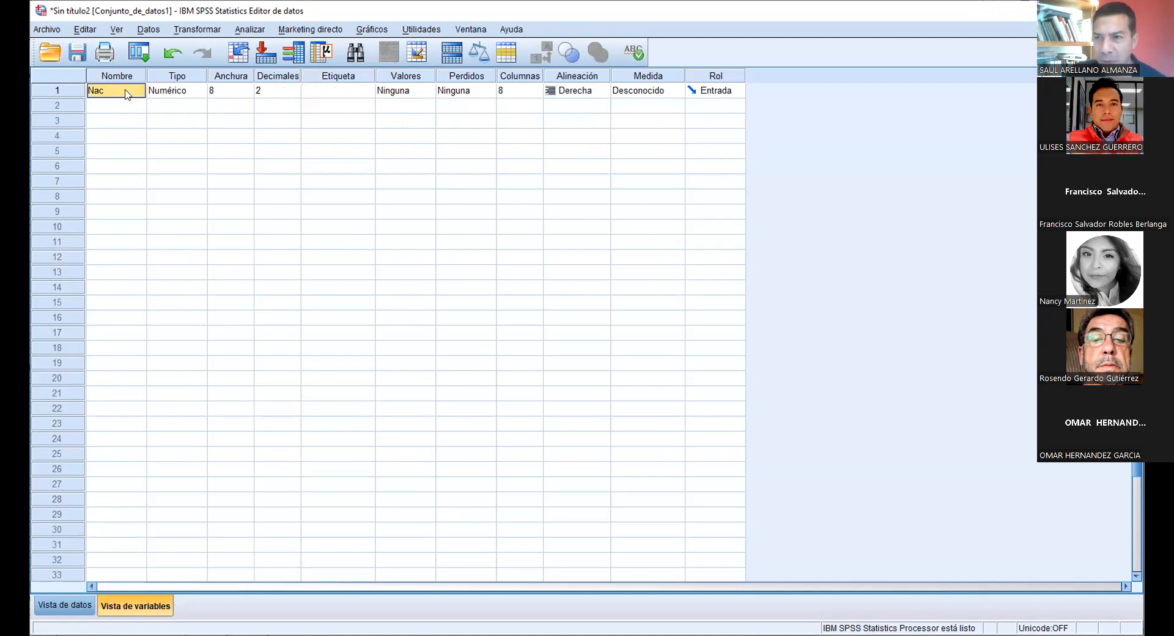
pyautogui.click(327, 80)
pyautogui.click(330, 87)
pyautogui.click(330, 87)
pyautogui.write('Nacionalidad')
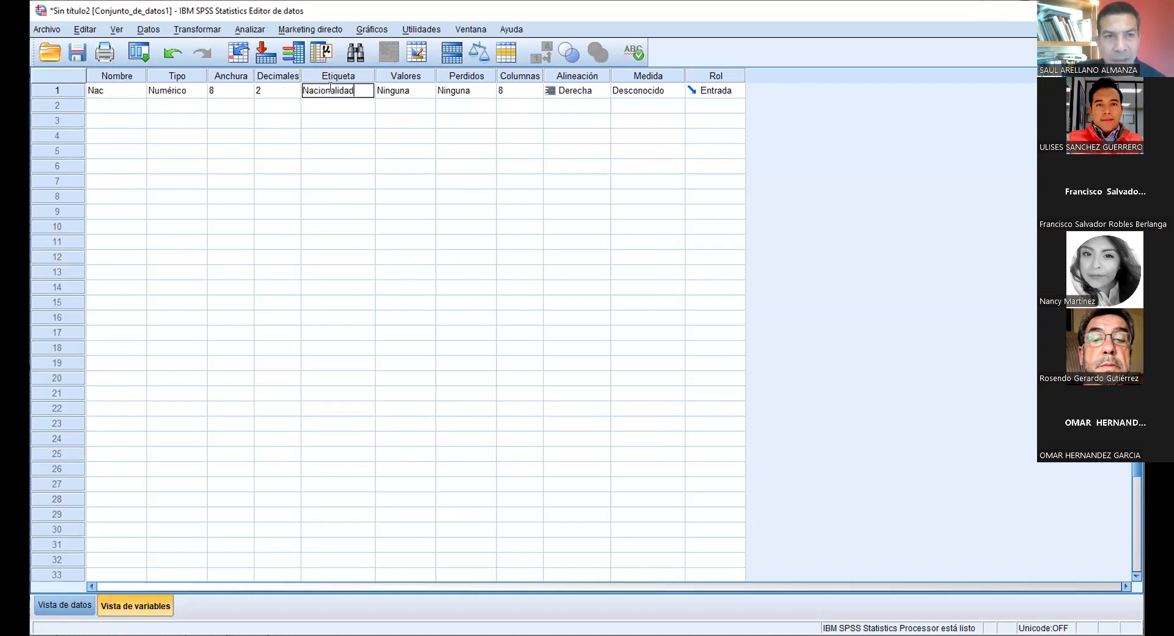
pyautogui.click(391, 106)
pyautogui.moveTo(375, 74); pyautogui.dragTo(472, 74)
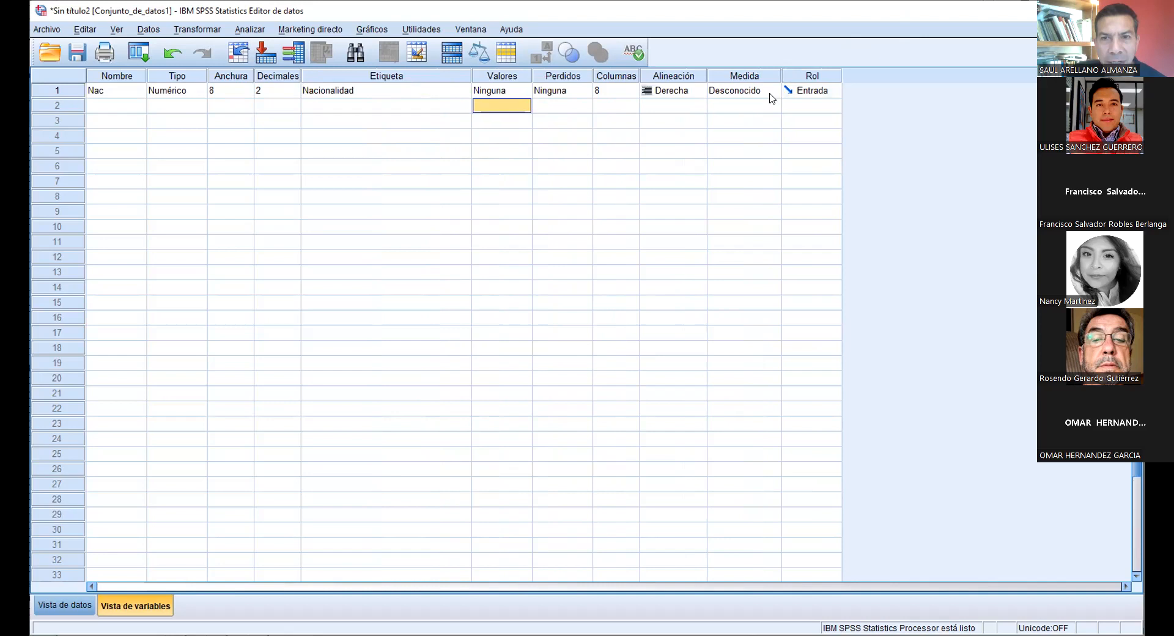
# Change the Nac variable's type from numeric to Cadena.
pyautogui.click(636, 136)
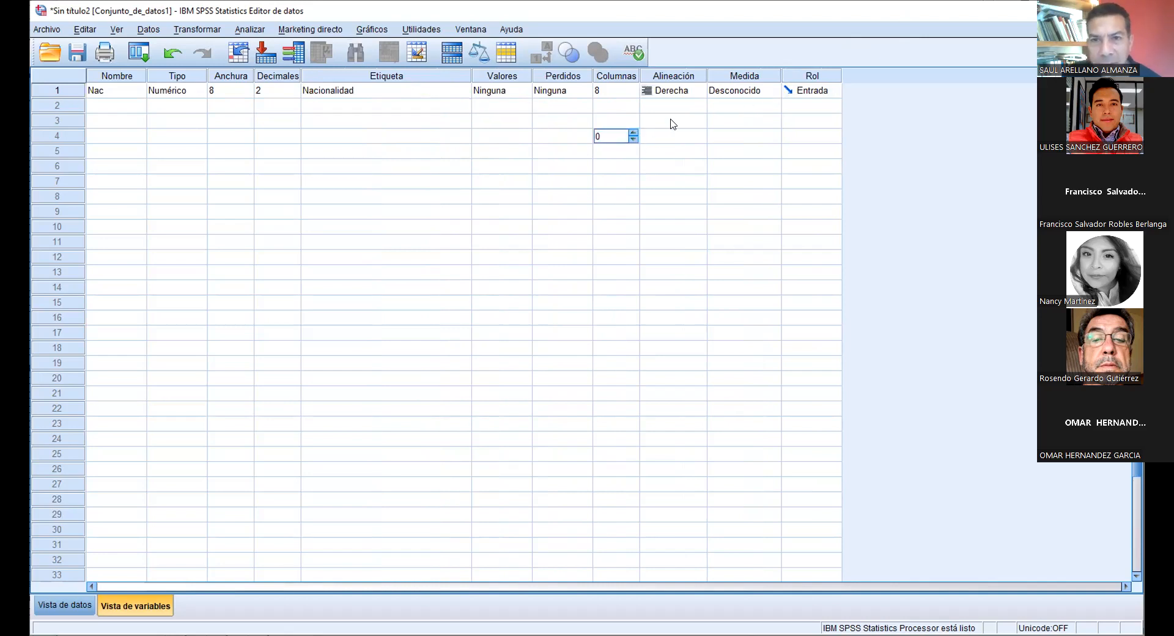
pyautogui.click(511, 95)
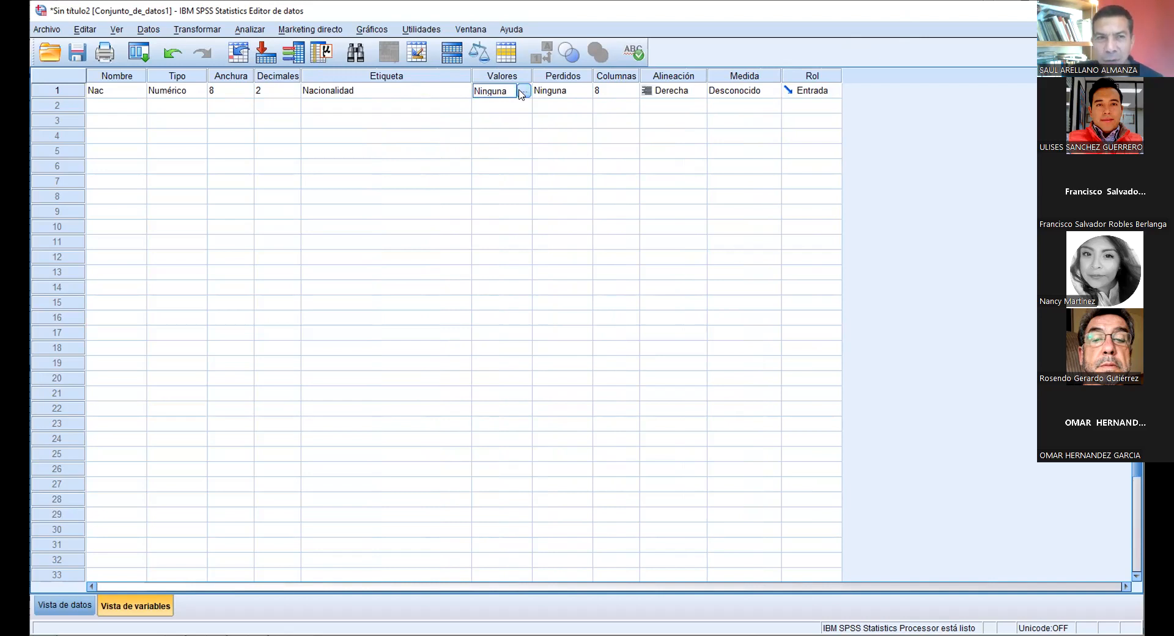
pyautogui.click(185, 92)
pyautogui.click(201, 89)
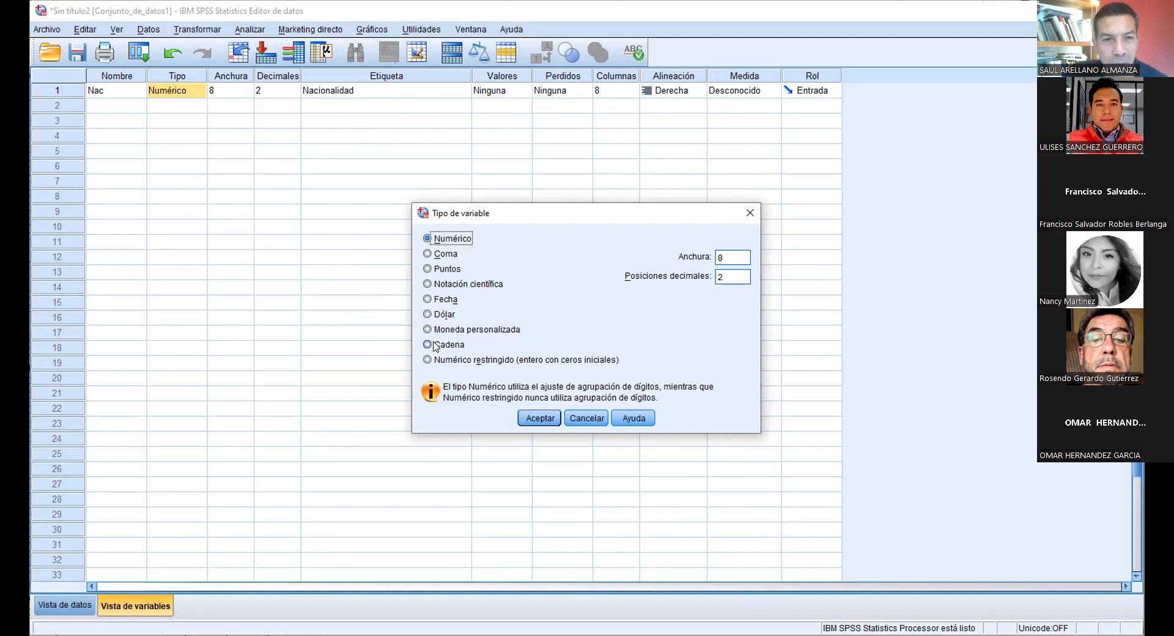
pyautogui.click(430, 344)
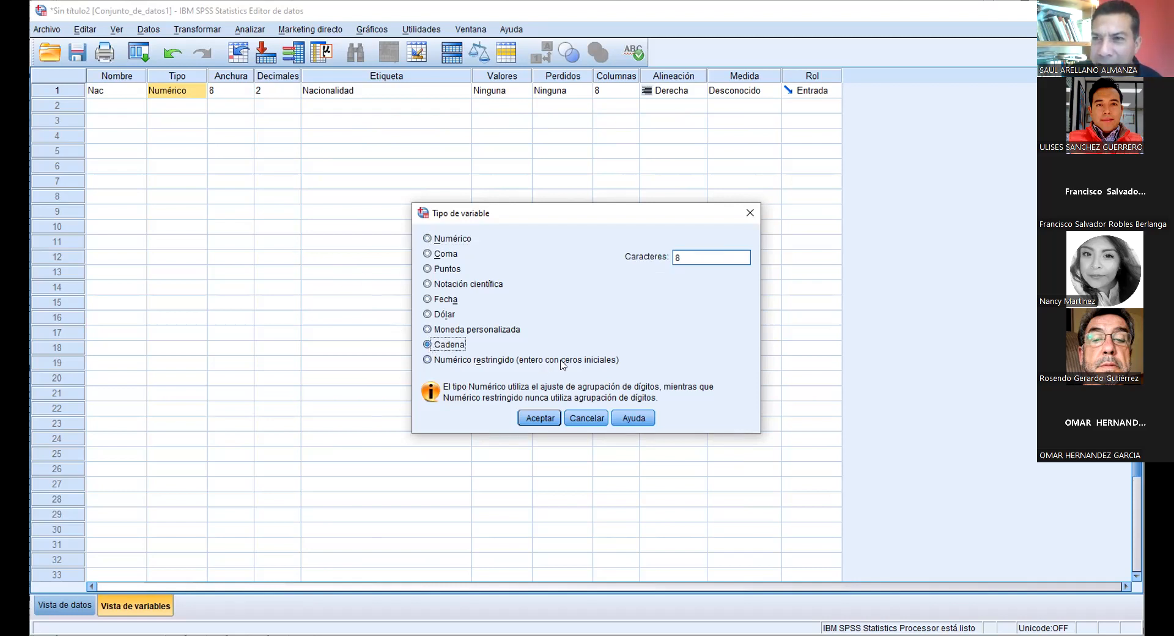
pyautogui.click(546, 420)
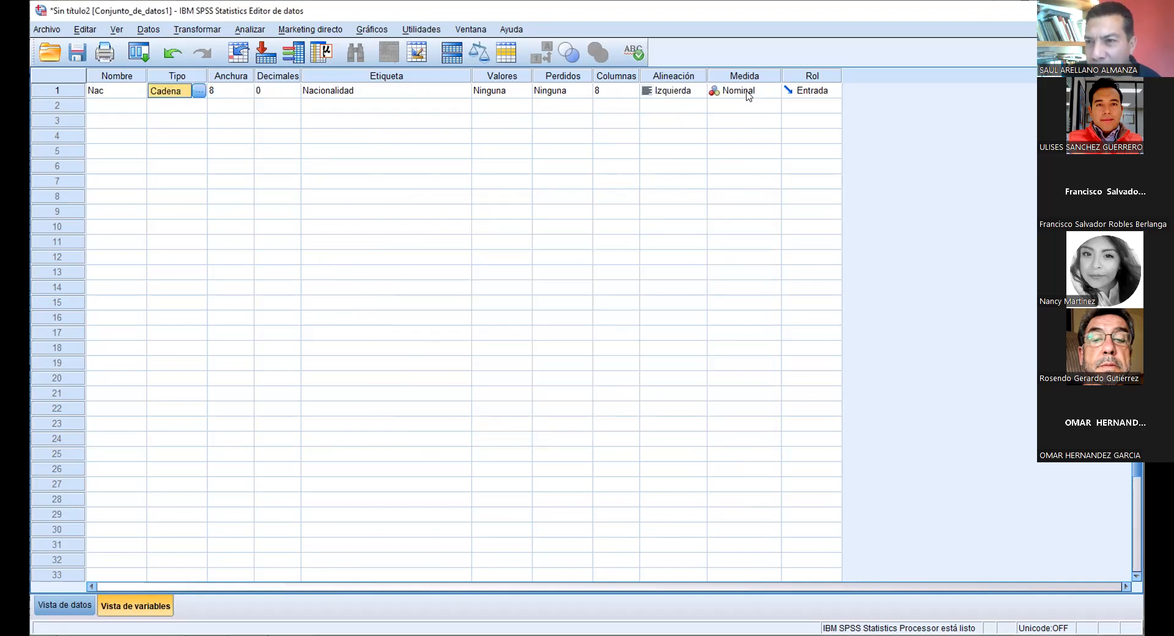
# Open the value labels of the Nac variable and add 1 = "Argentina".
pyautogui.click(519, 92)
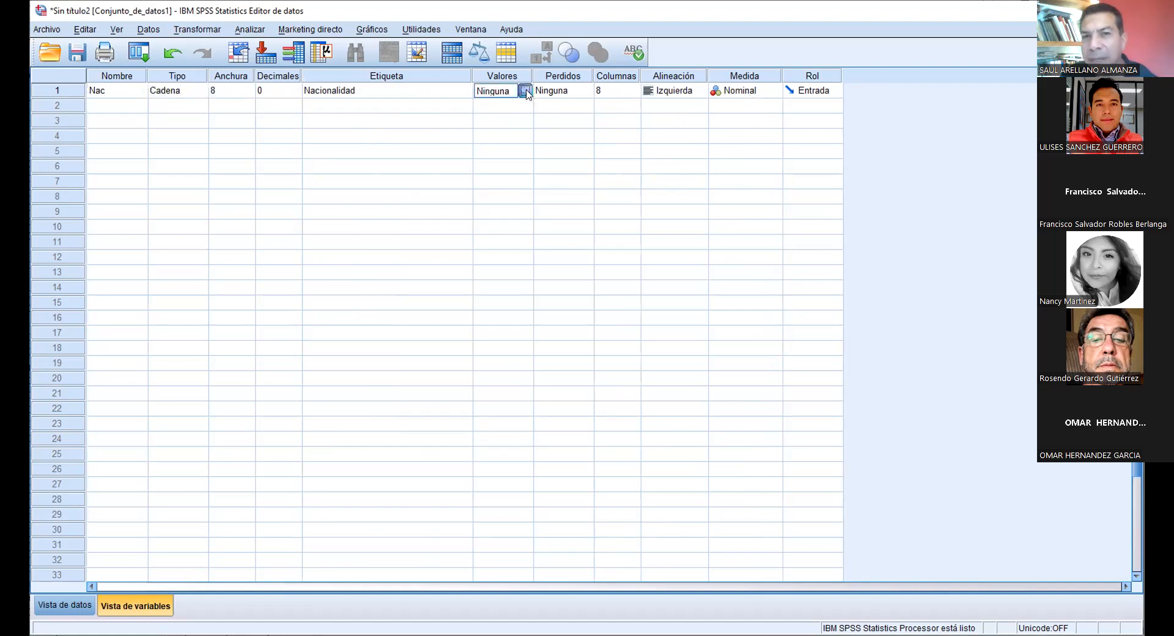
pyautogui.click(525, 91)
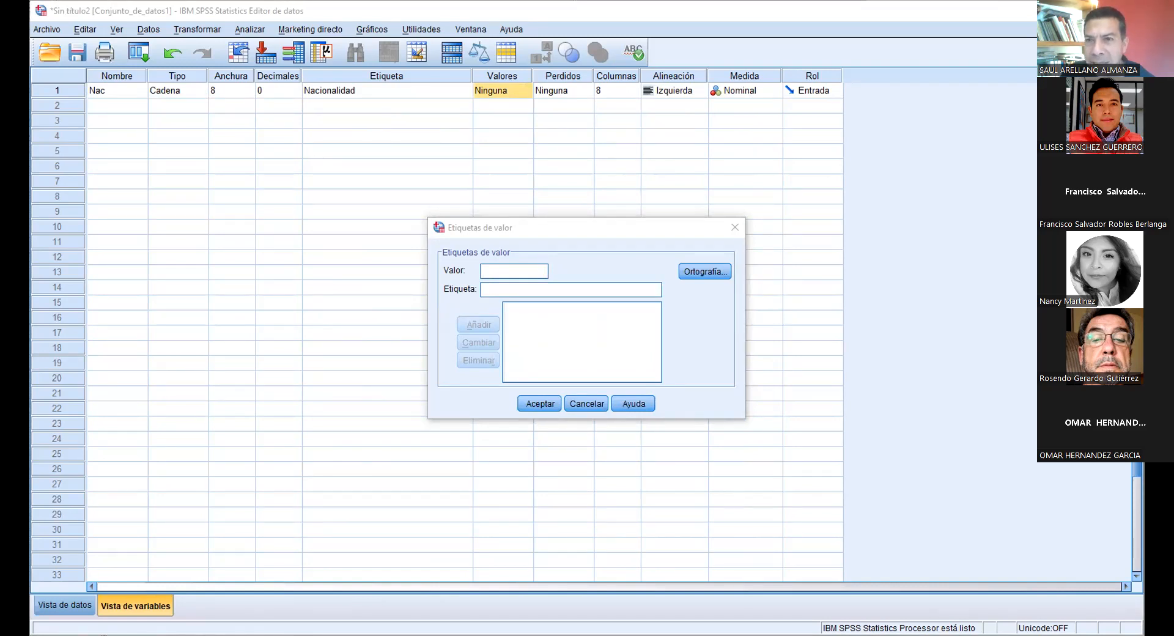
pyautogui.click(488, 271)
pyautogui.write('1A')
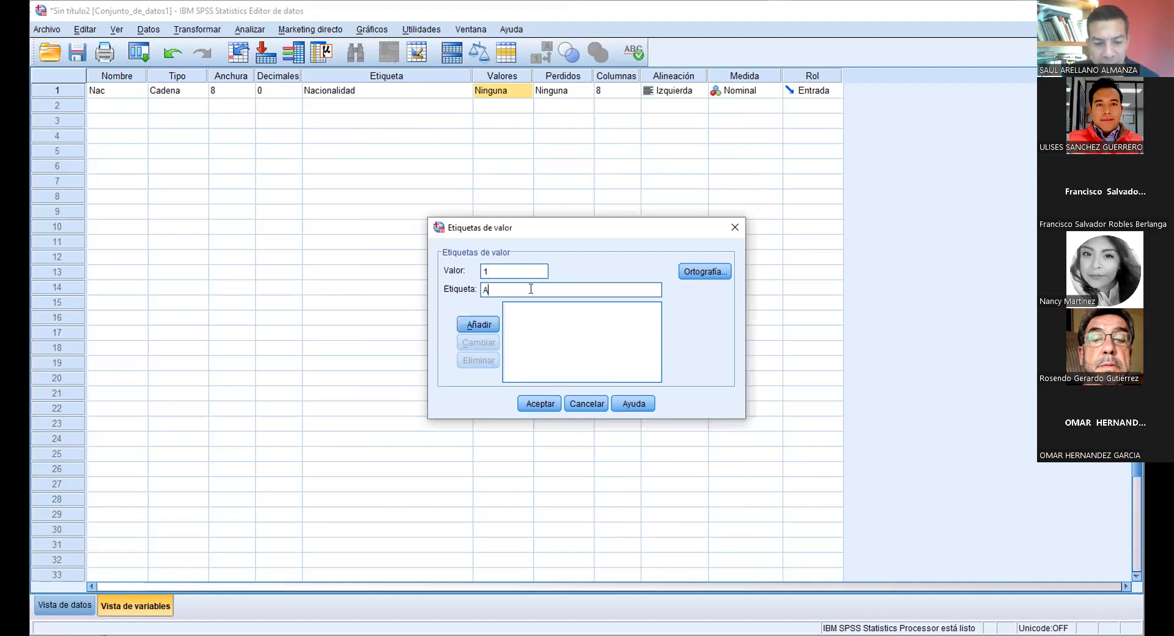
pyautogui.write('rgentina')
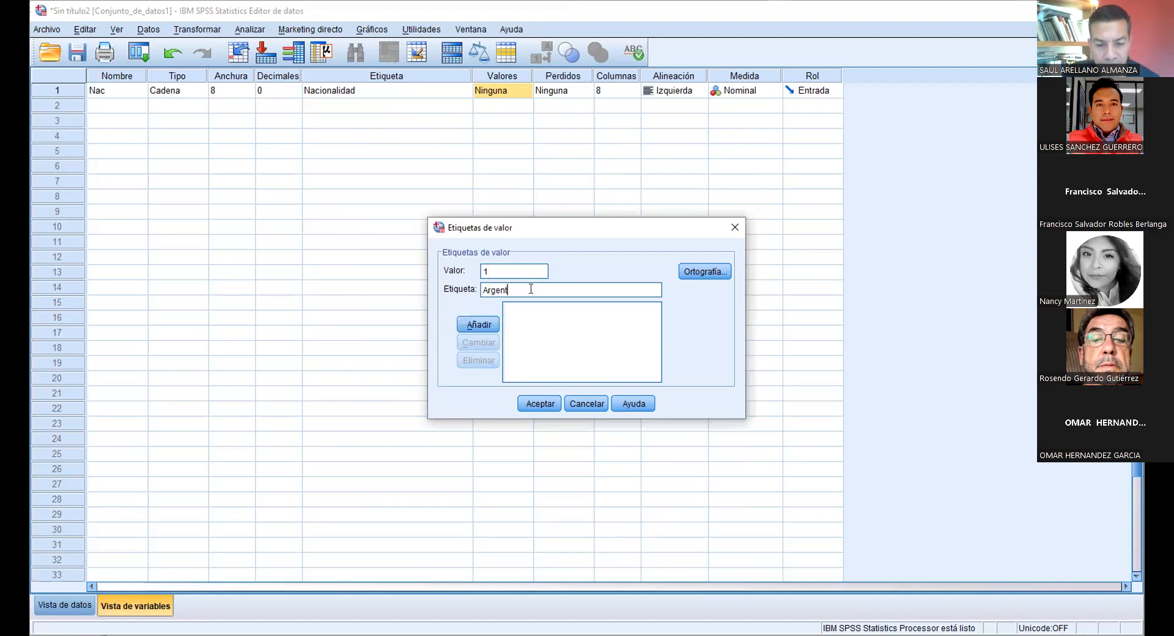
pyautogui.click(483, 324)
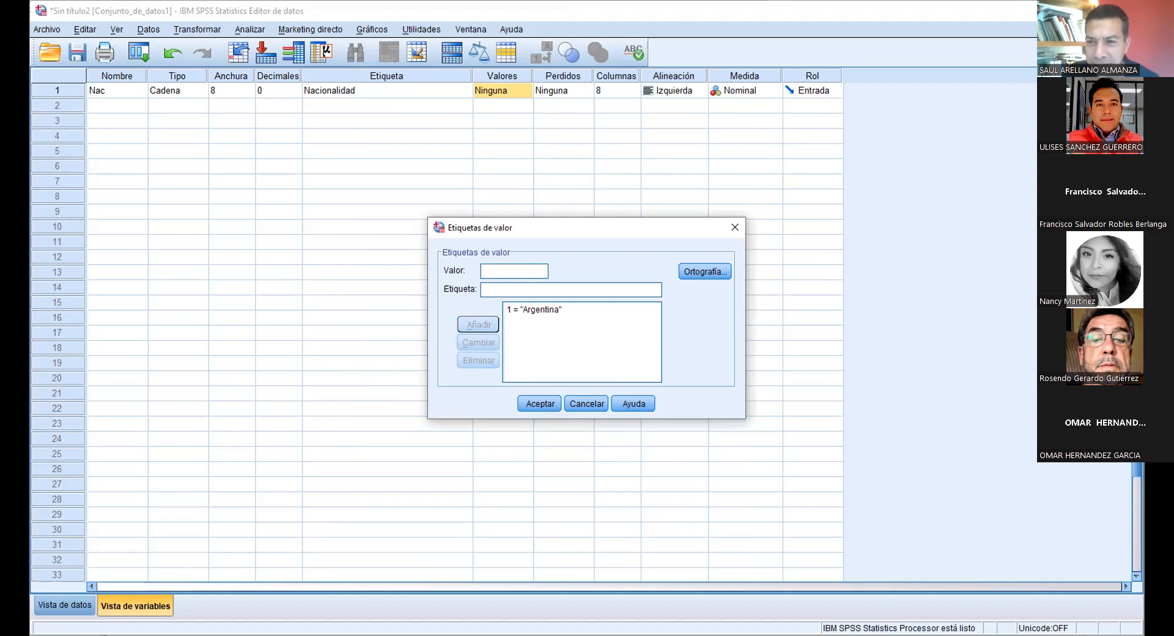
# Add the value labels 2 = "Boliviana" and 3 = "Chilena" for the Nac variable.
pyautogui.click(514, 273)
pyautogui.write('2')
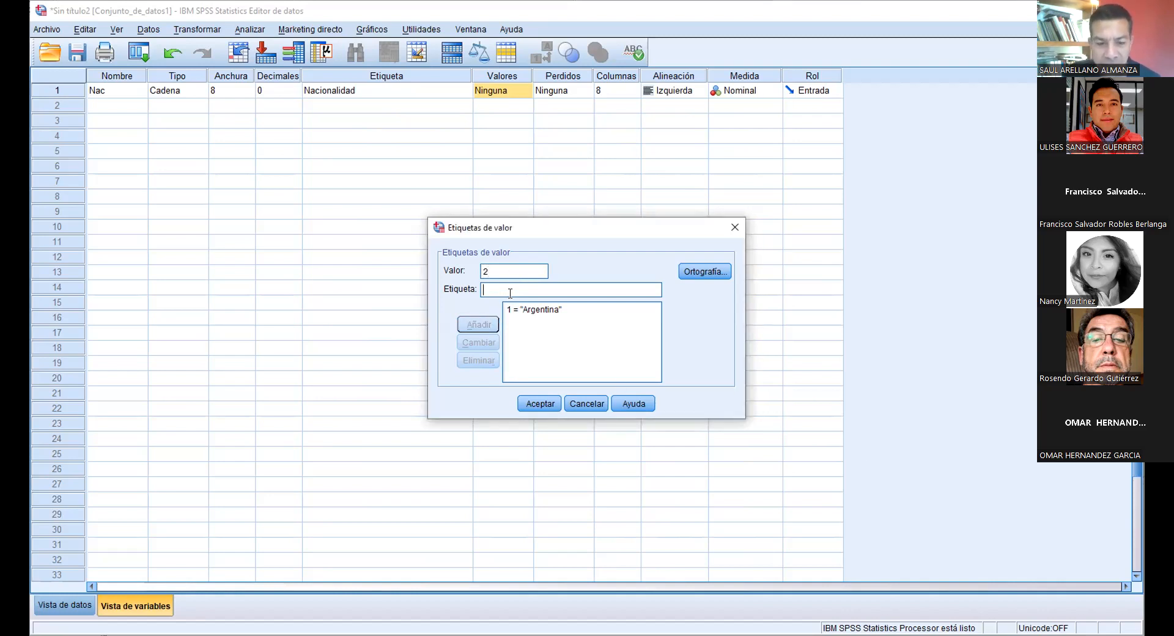
pyautogui.write('Boliviana')
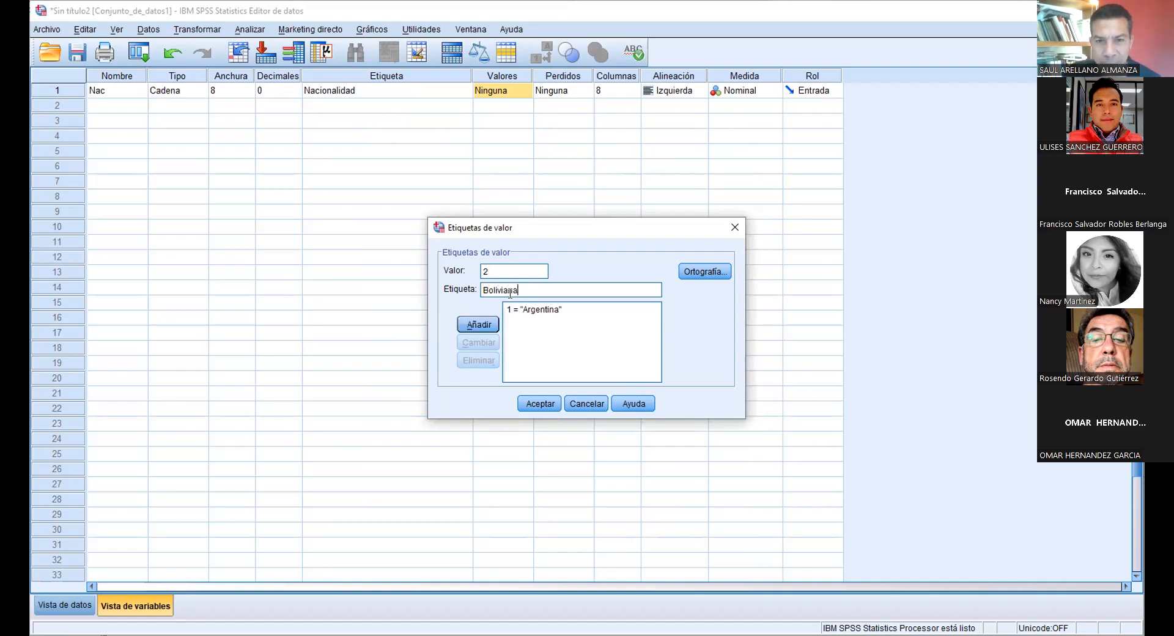
pyautogui.click(488, 326)
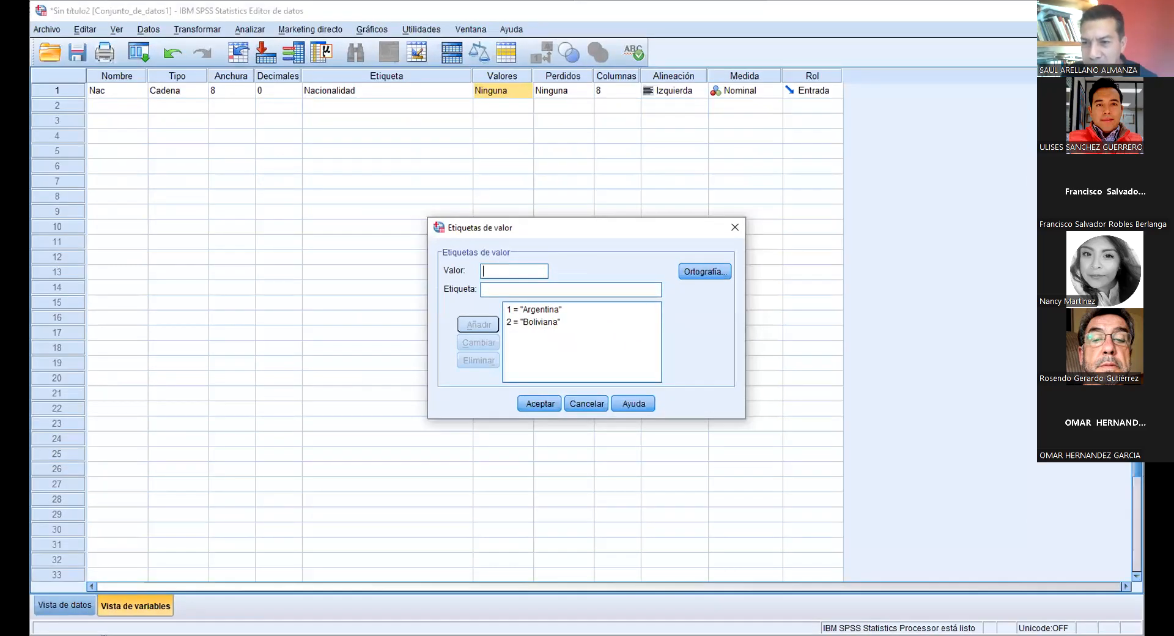
pyautogui.click(516, 271)
pyautogui.write('3')
pyautogui.click(511, 288)
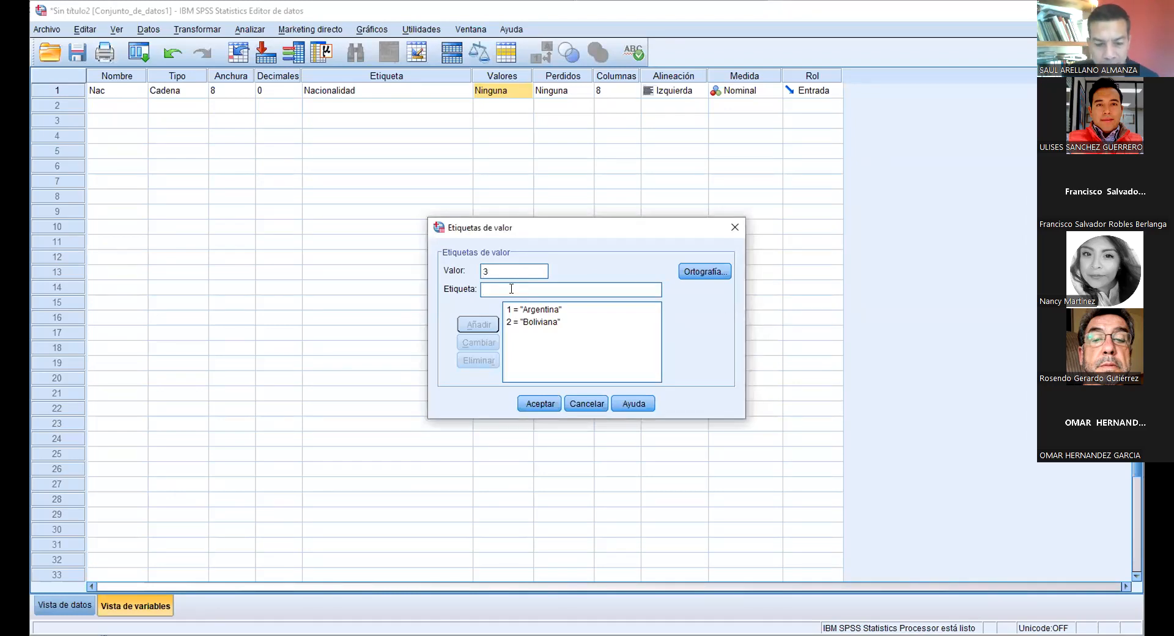
pyautogui.write('Chilena')
pyautogui.click(479, 325)
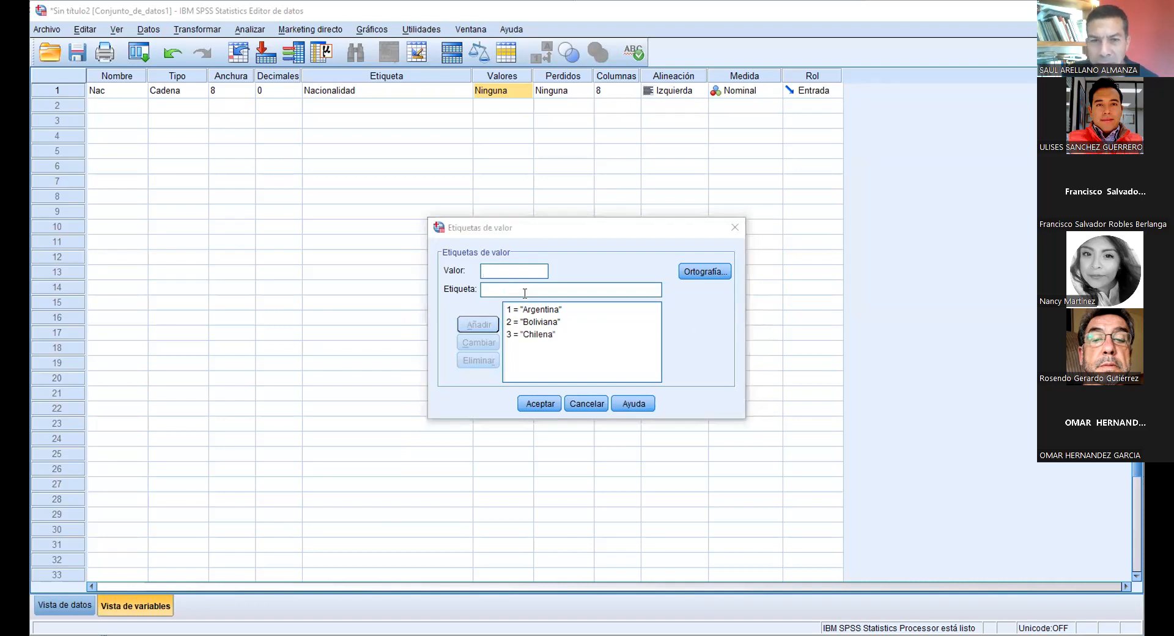
# Add the value labels 4 = "Colombiana" and 5 = "Costarricense" for the Nac variable.
pyautogui.click(508, 272)
pyautogui.write('4')
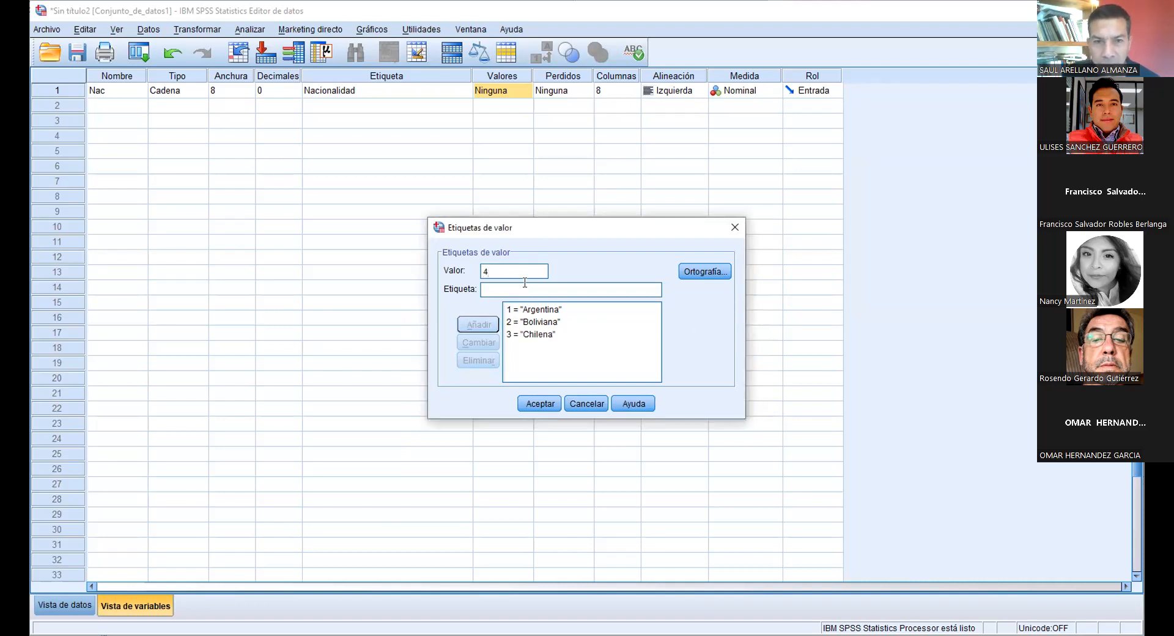
pyautogui.click(524, 285)
pyautogui.write('Colombiana')
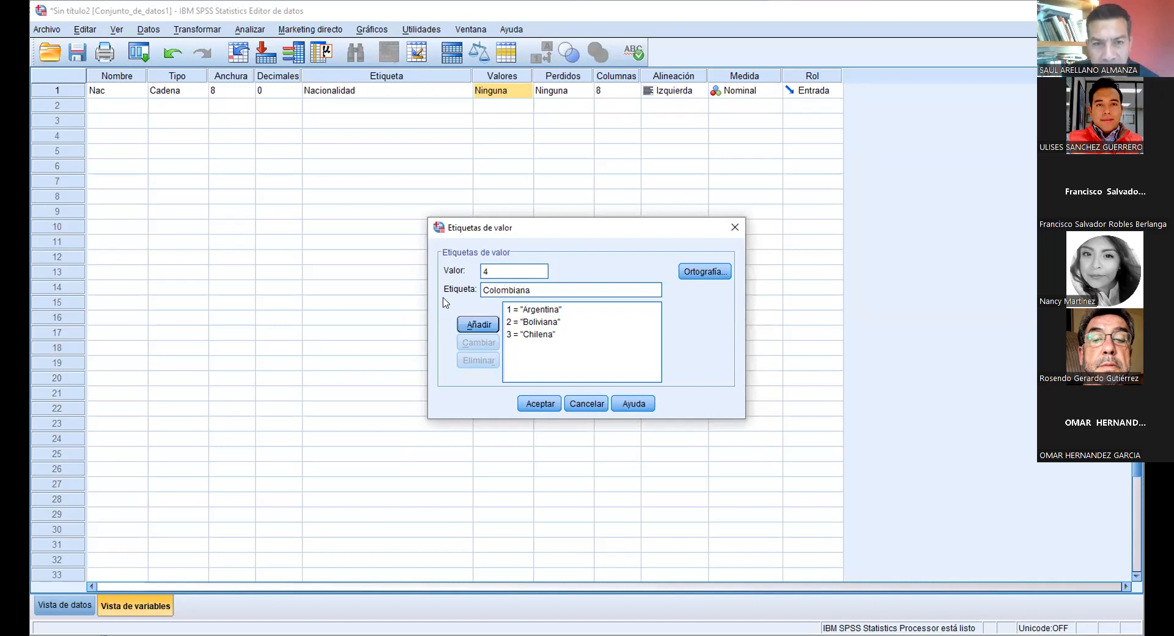
pyautogui.click(495, 324)
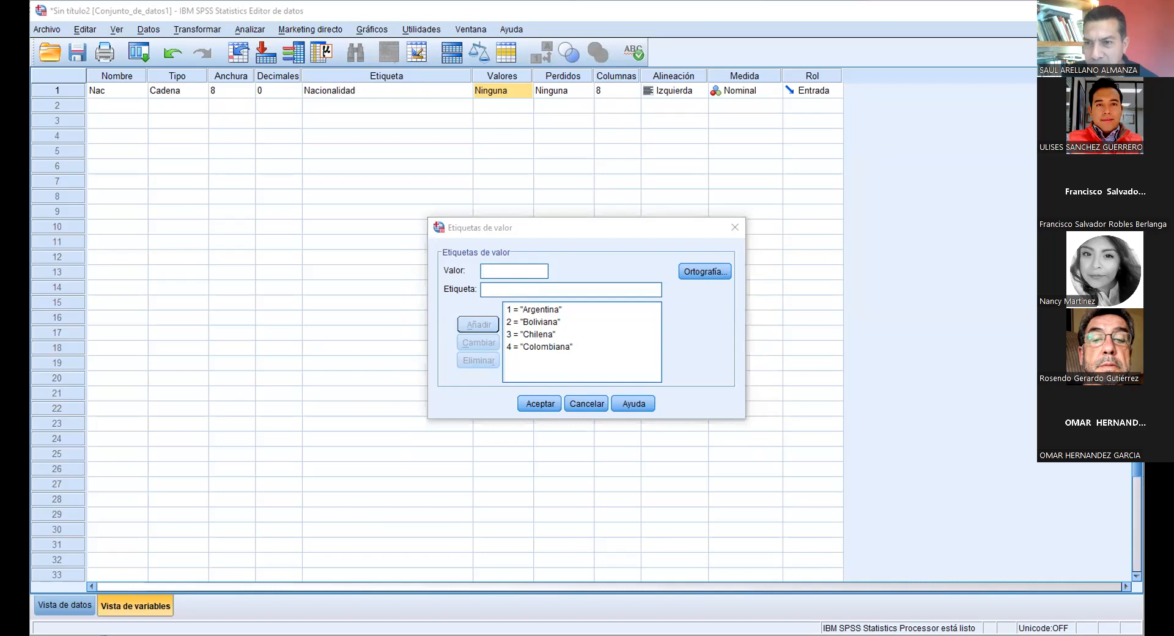
pyautogui.click(510, 267)
pyautogui.write('5')
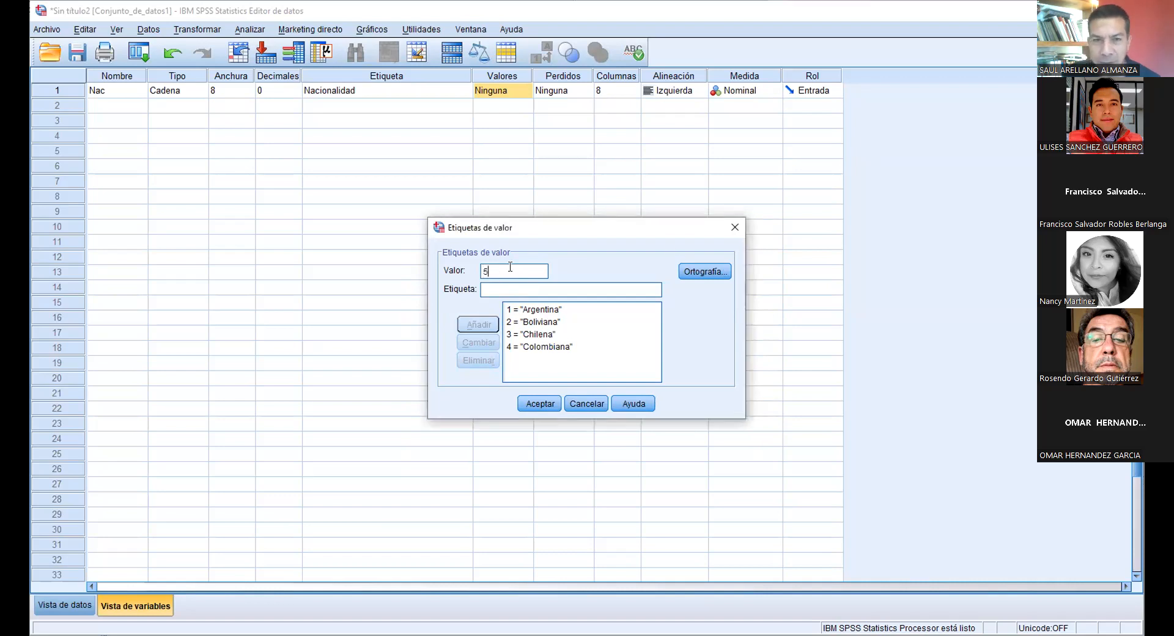
pyautogui.write(' = "Costa')
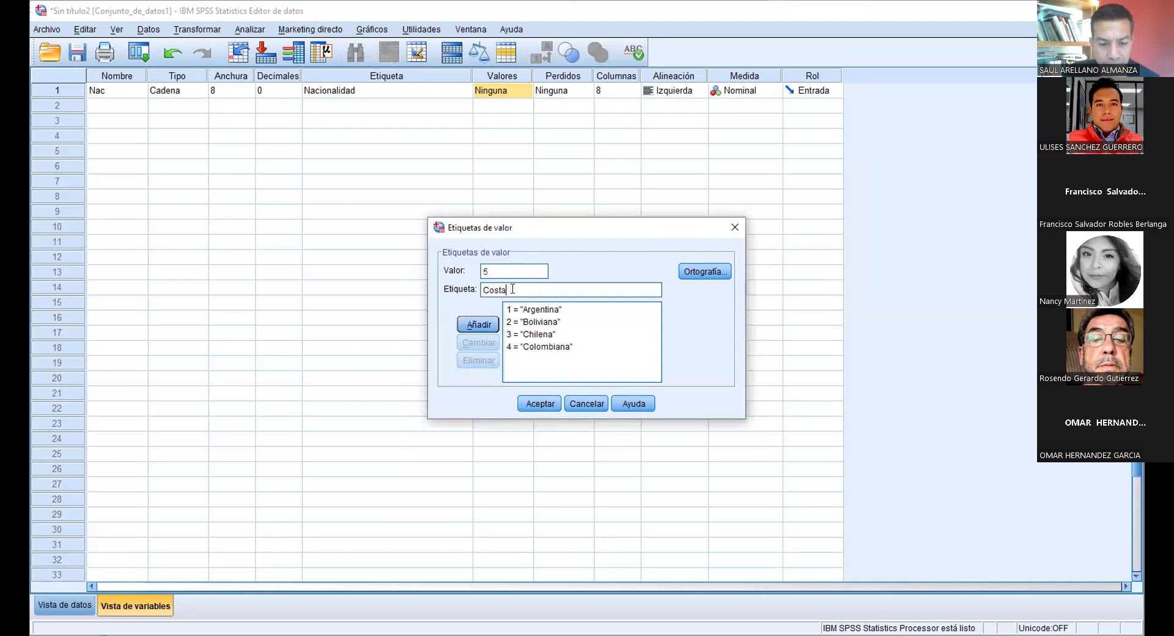
pyautogui.write('rricense')
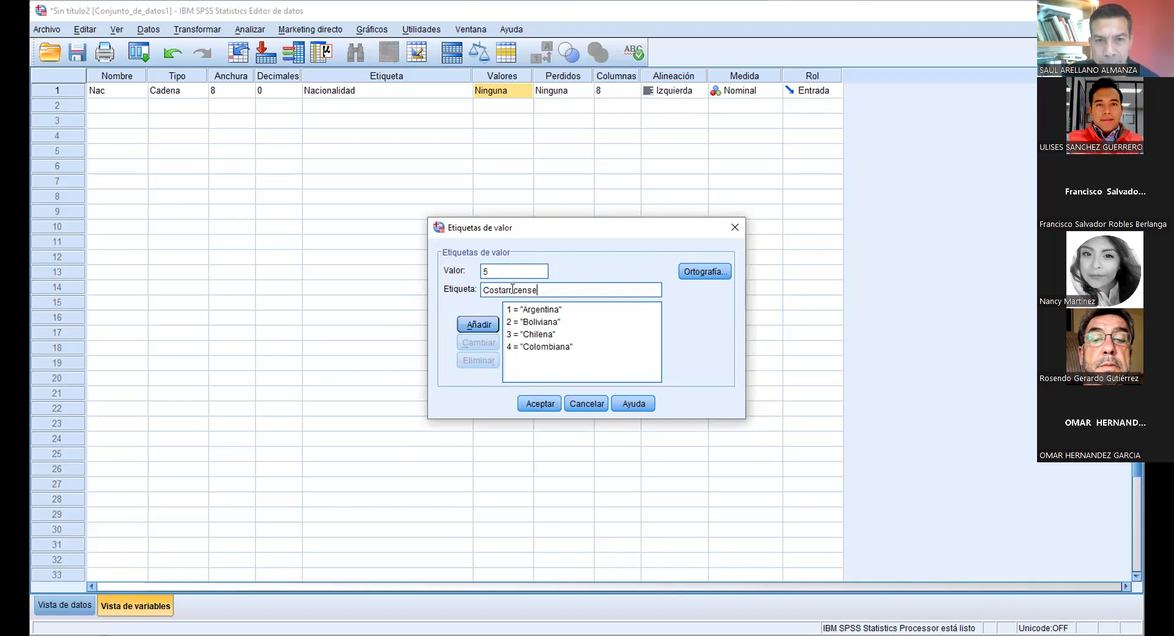
pyautogui.click(478, 324)
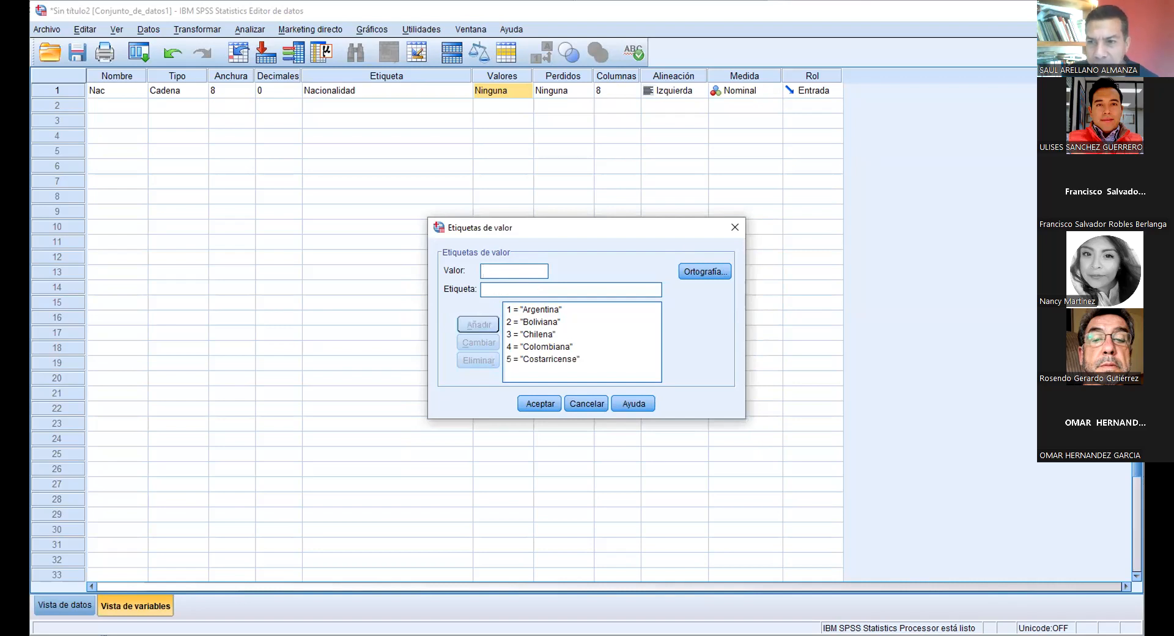
# Add the value label 6 = "Cubana" for the Nac variable.
pyautogui.click(492, 270)
pyautogui.write('6')
pyautogui.click(499, 287)
pyautogui.write('Cubana')
pyautogui.click(479, 324)
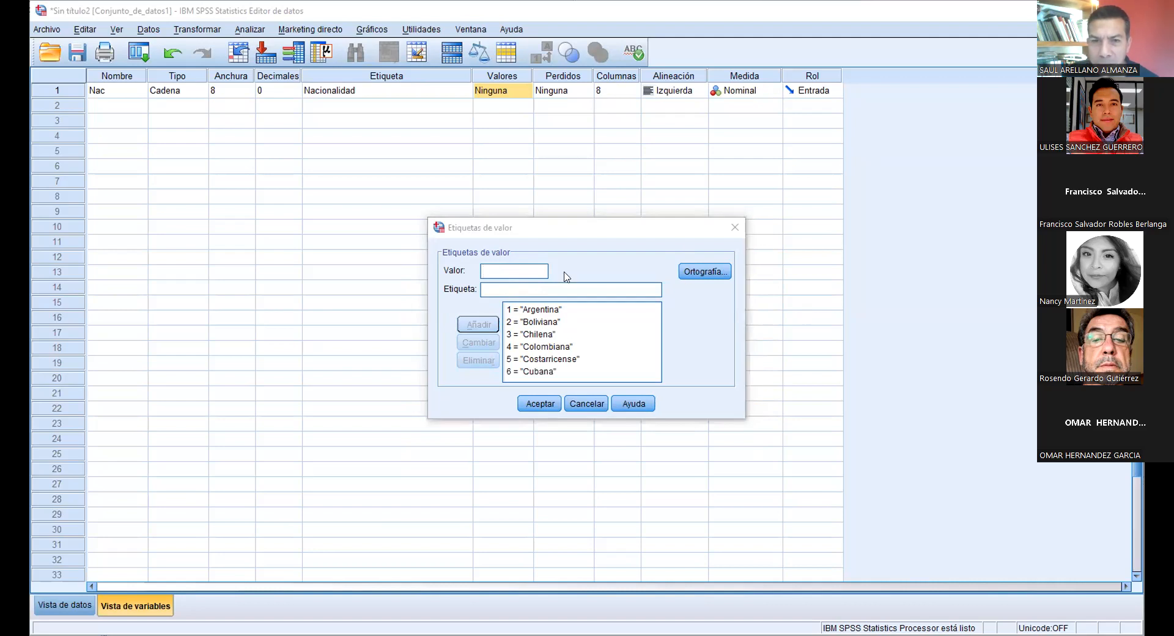
# Add a value label entry with "Dominica" as the value and 7 as its label.
pyautogui.click(533, 271)
pyautogui.write('Domin')
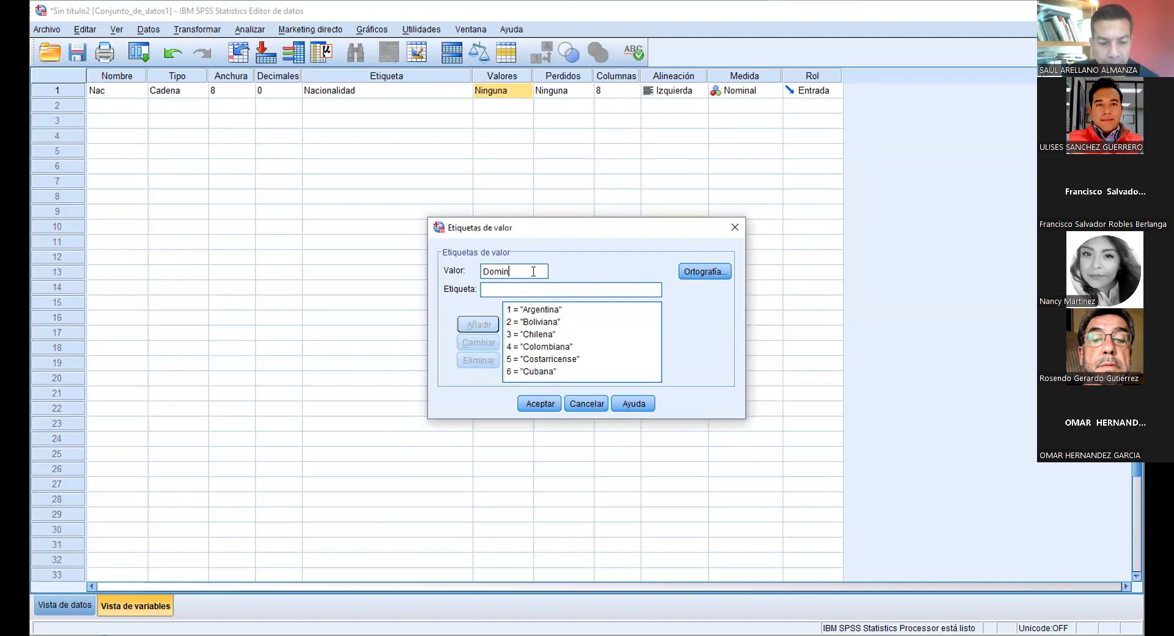
pyautogui.write('ica')
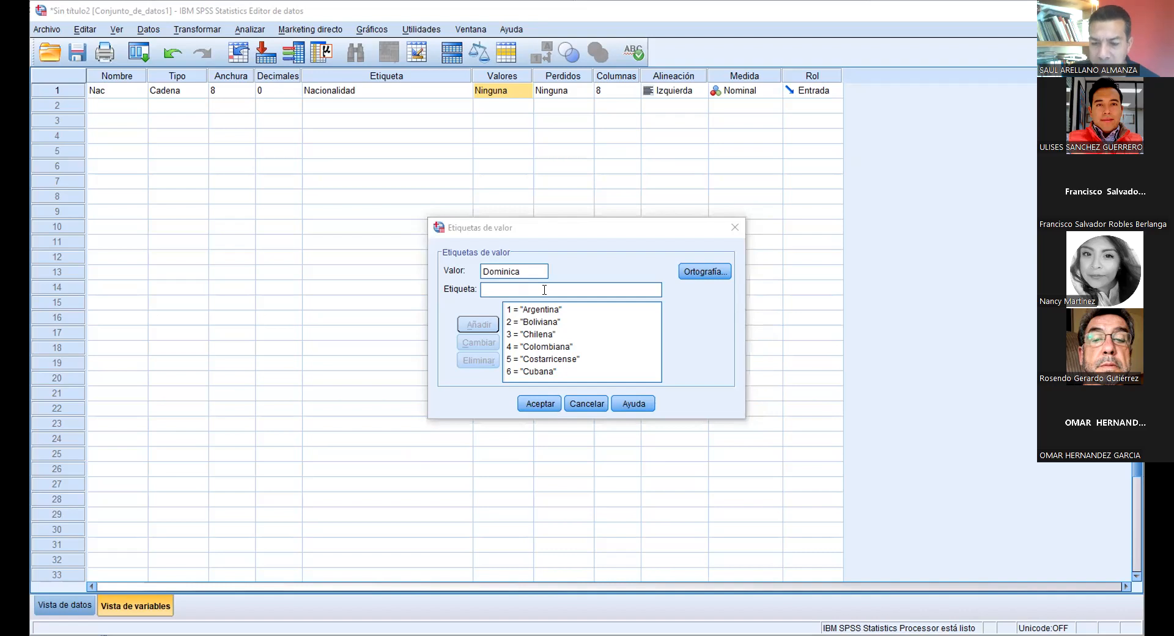
pyautogui.write('7')
pyautogui.click(488, 326)
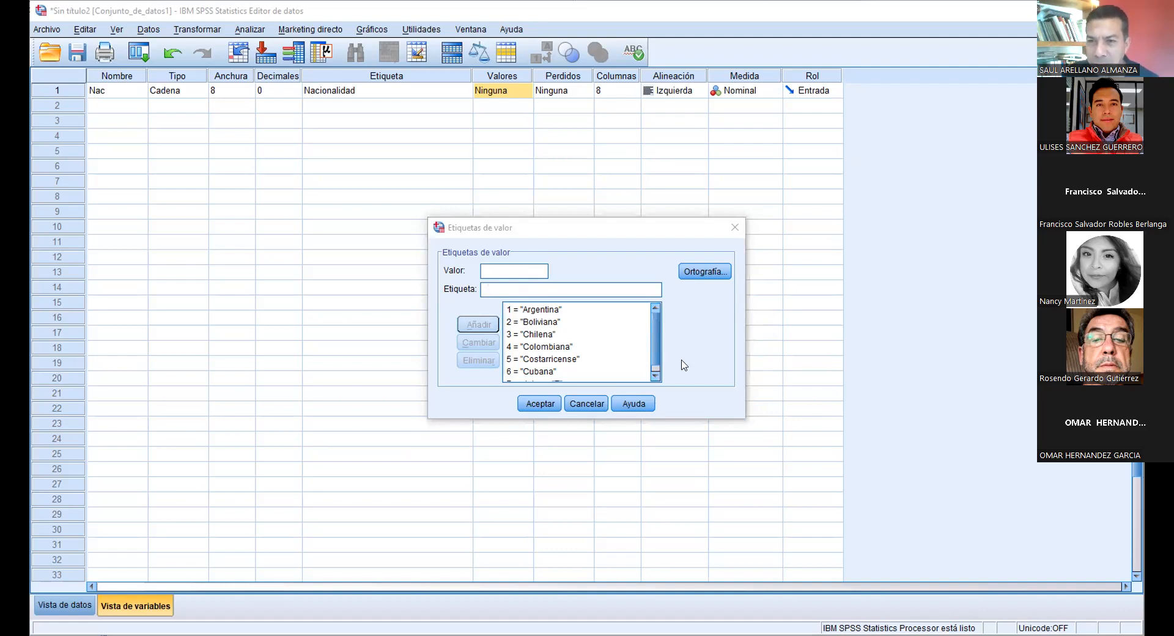
# Add the value labels 8 = "Ecuatoriana" and 9 = "Guatemalteca" for the Nac variable.
pyautogui.click(520, 276)
pyautogui.write('8')
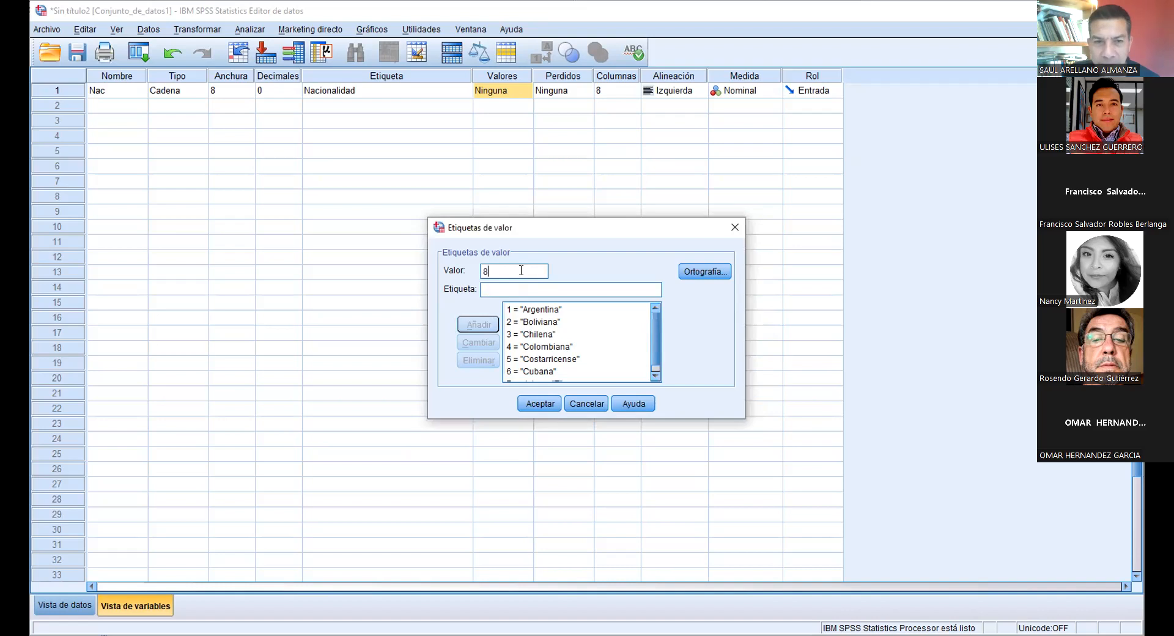
pyautogui.write('Ecua')
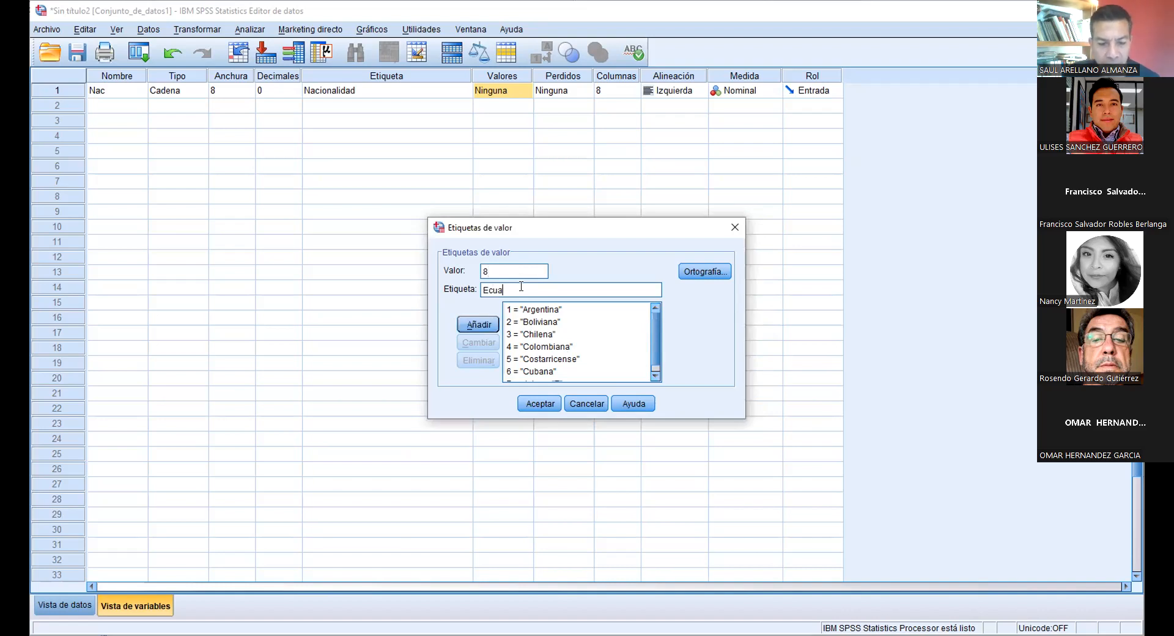
pyautogui.write('toriana')
pyautogui.press('Return')
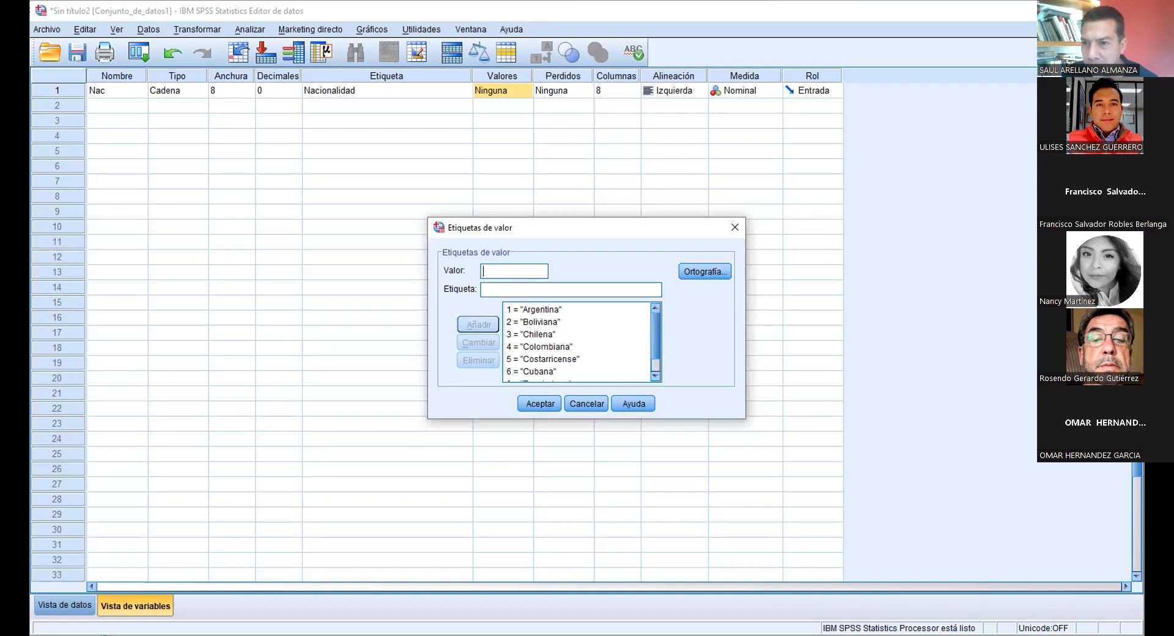
pyautogui.click(522, 266)
pyautogui.write('9Guatemalteca')
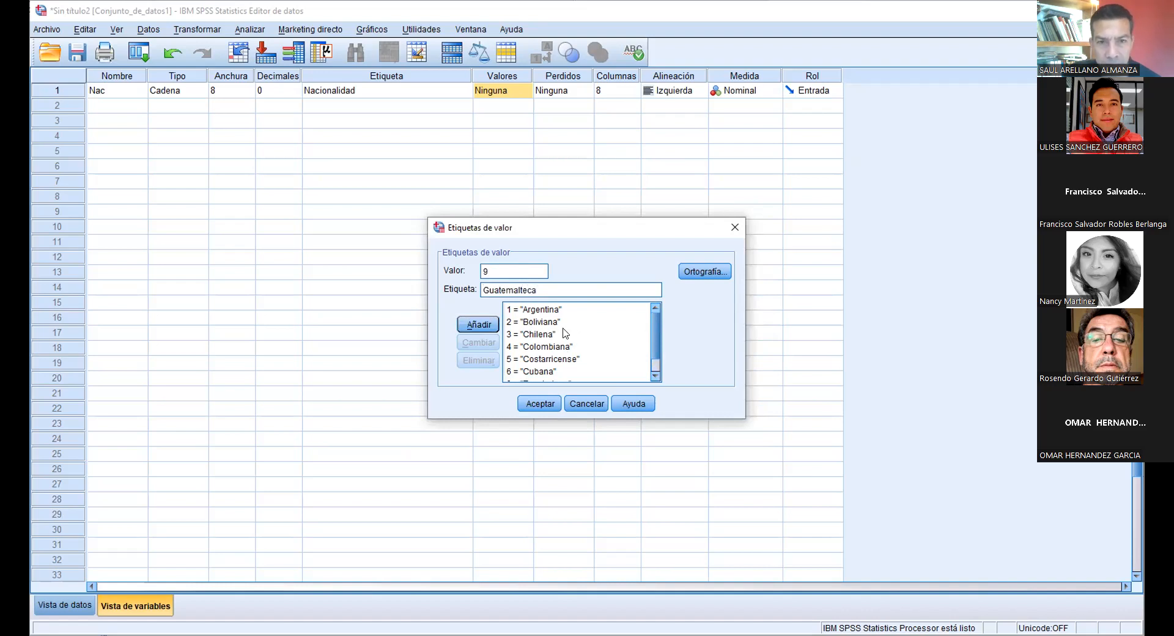
pyautogui.click(479, 325)
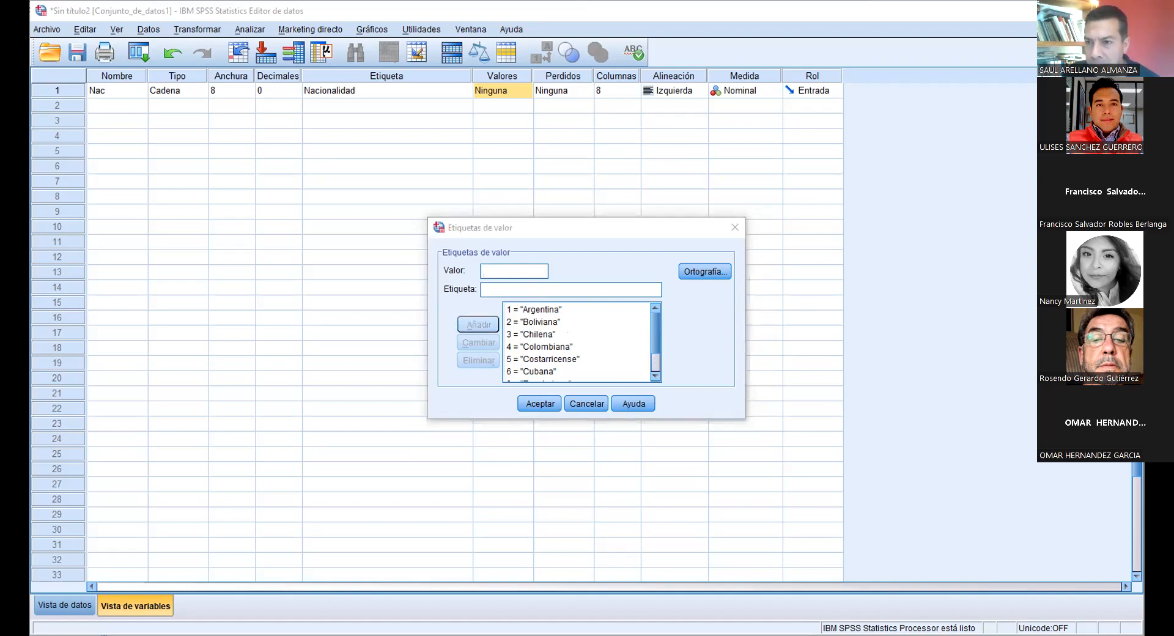
# Add the value labels 10 = "Mexicana" and 11 = "Peruana" for the Nac variable.
pyautogui.click(511, 272)
pyautogui.write('10Mexicana')
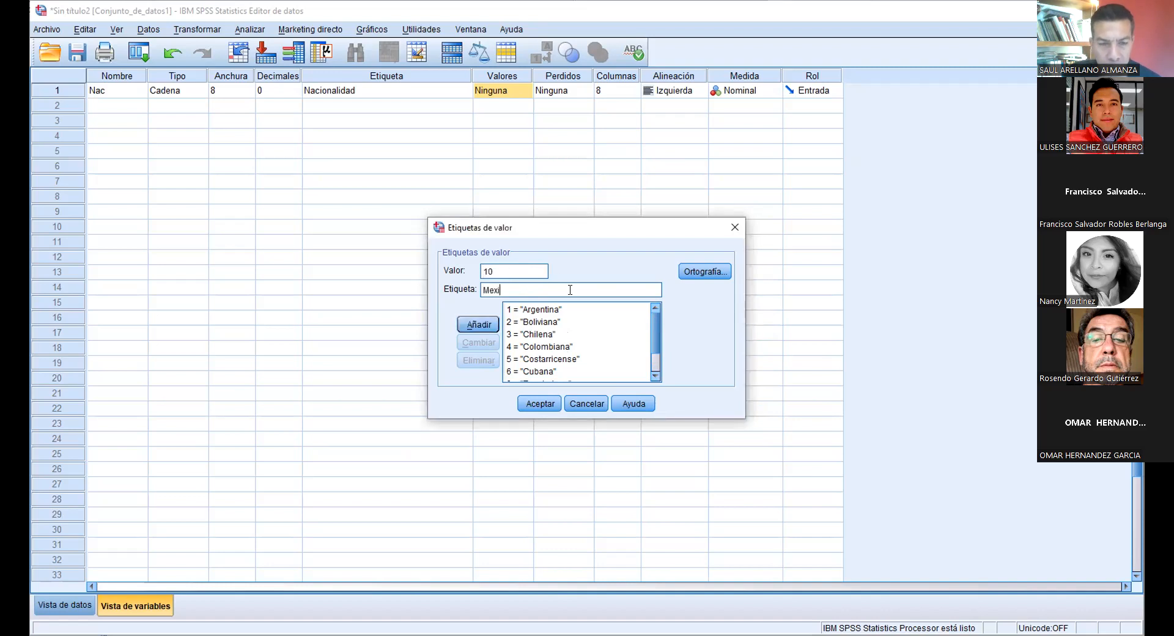
pyautogui.click(468, 323)
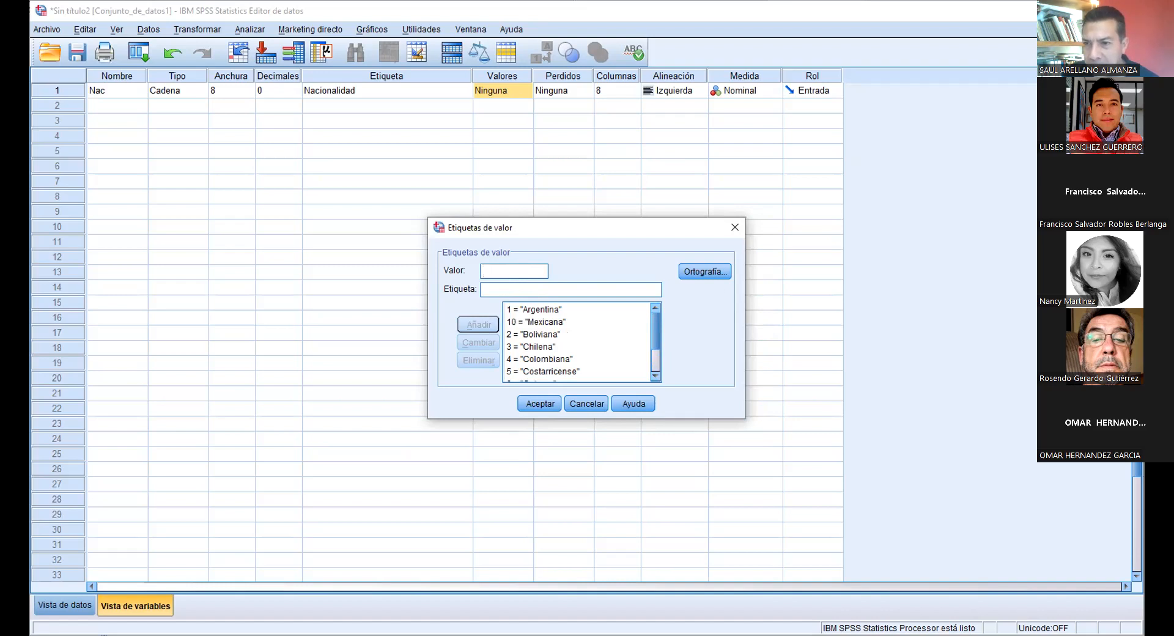
pyautogui.click(511, 269)
pyautogui.write('11 = "')
pyautogui.write('Pe')
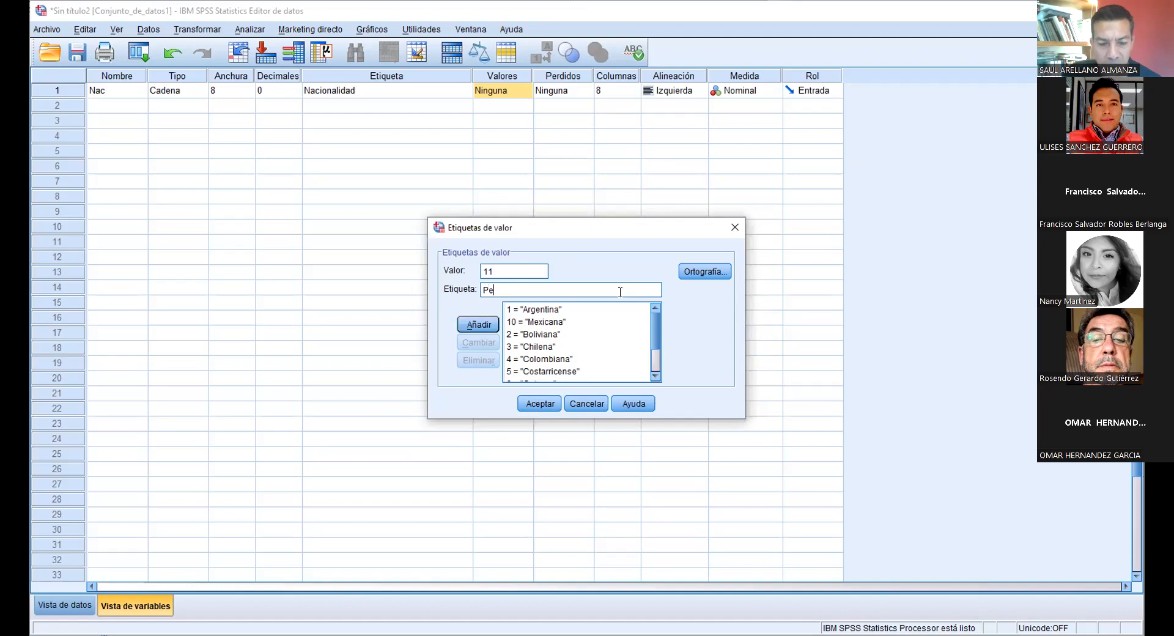
pyautogui.write('ruan')
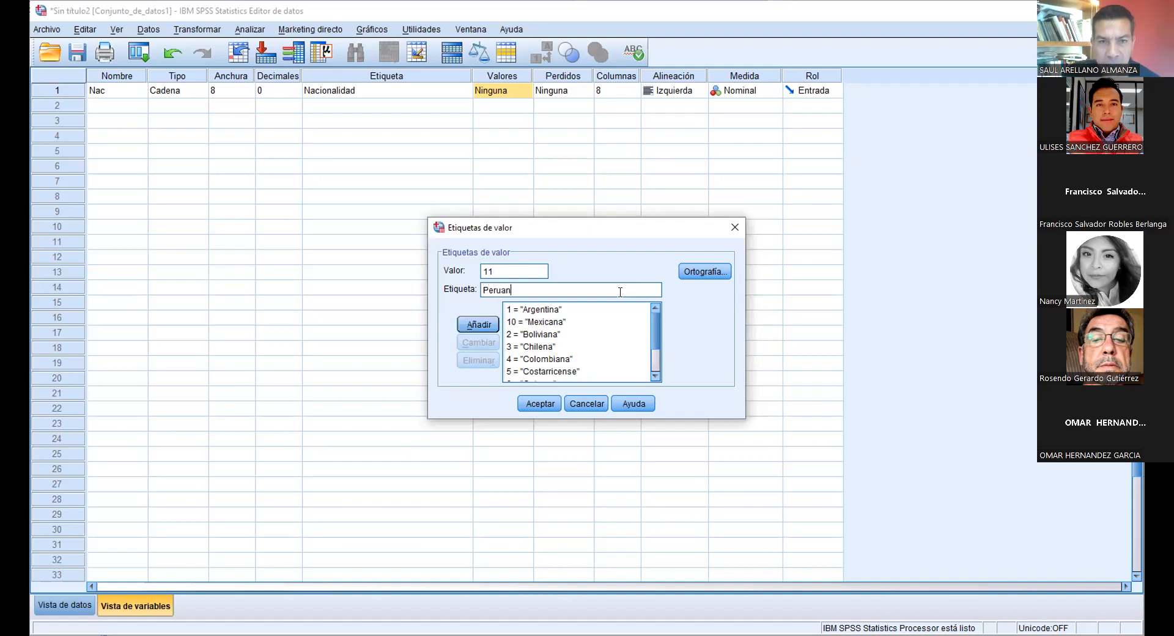
pyautogui.write('a')
pyautogui.press('Return')
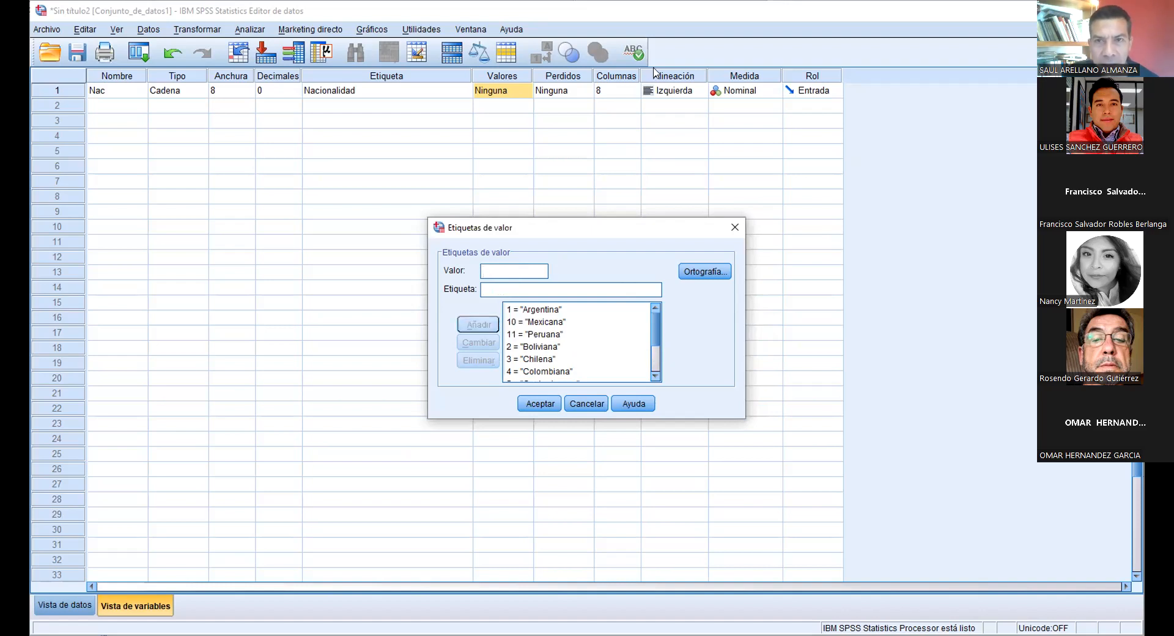
# Add the value labels 12 = "Portuguesa" and 13 = "Salvadoreña" and apply the full set of labels to the Nac variable.
pyautogui.click(519, 266)
pyautogui.write('12')
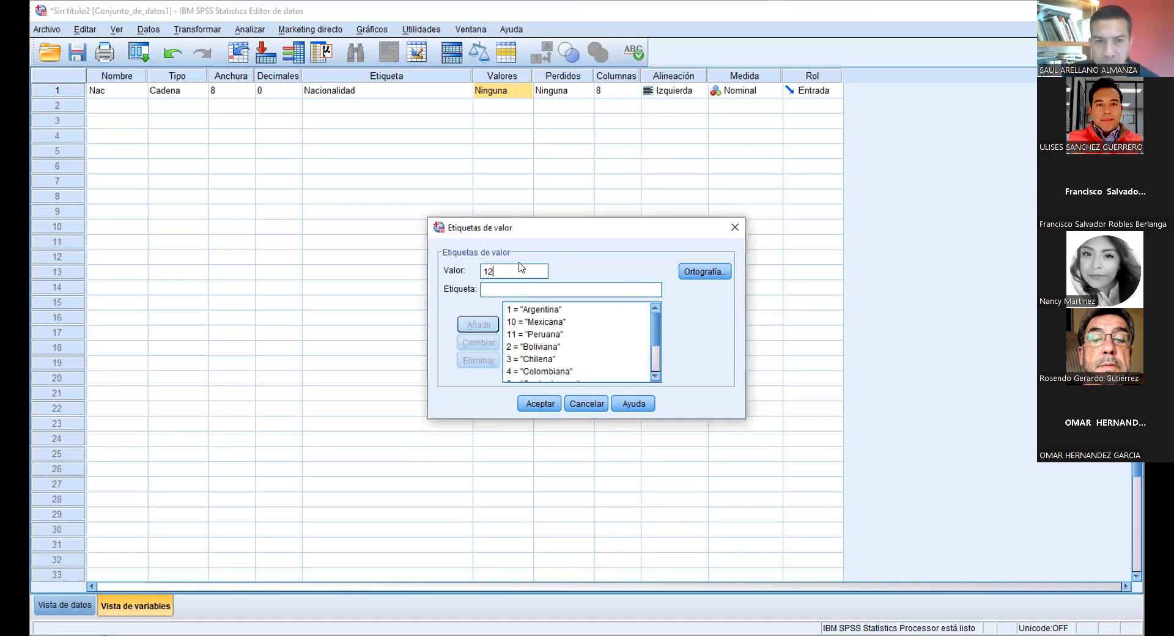
pyautogui.write('Portuguesa')
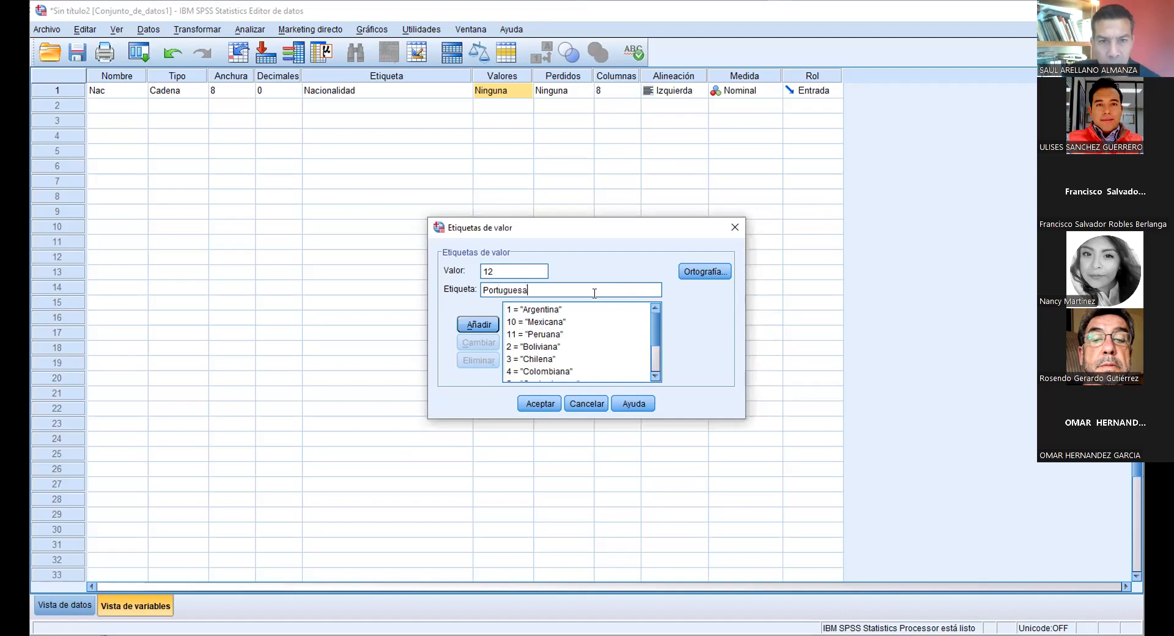
pyautogui.click(471, 326)
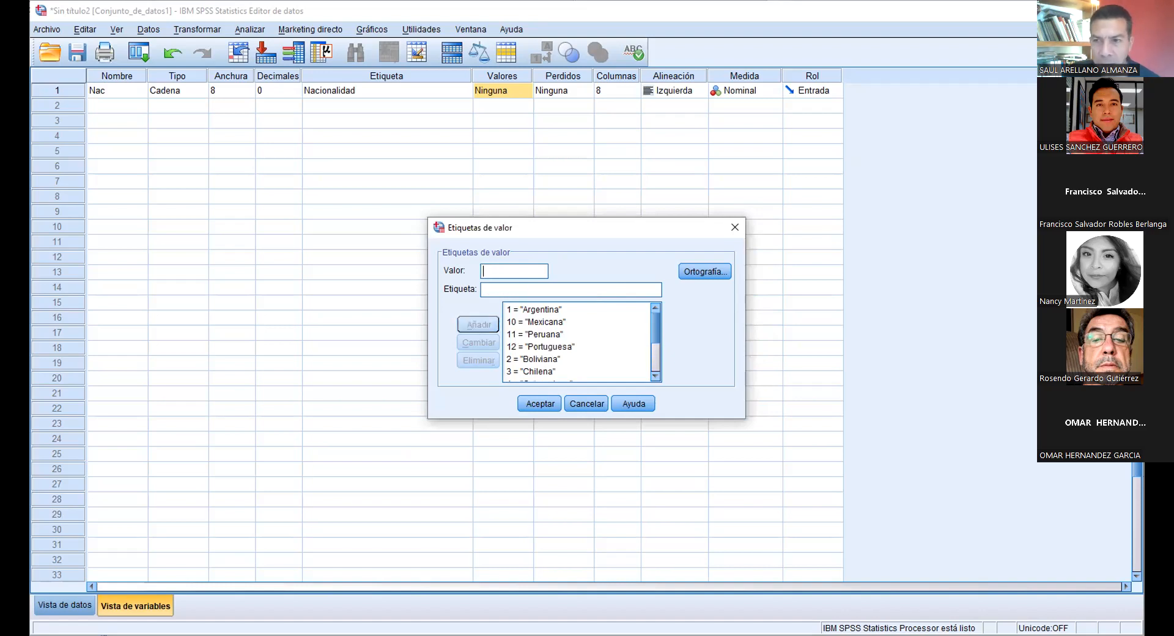
pyautogui.click(504, 268)
pyautogui.write('13')
pyautogui.press('Tab')
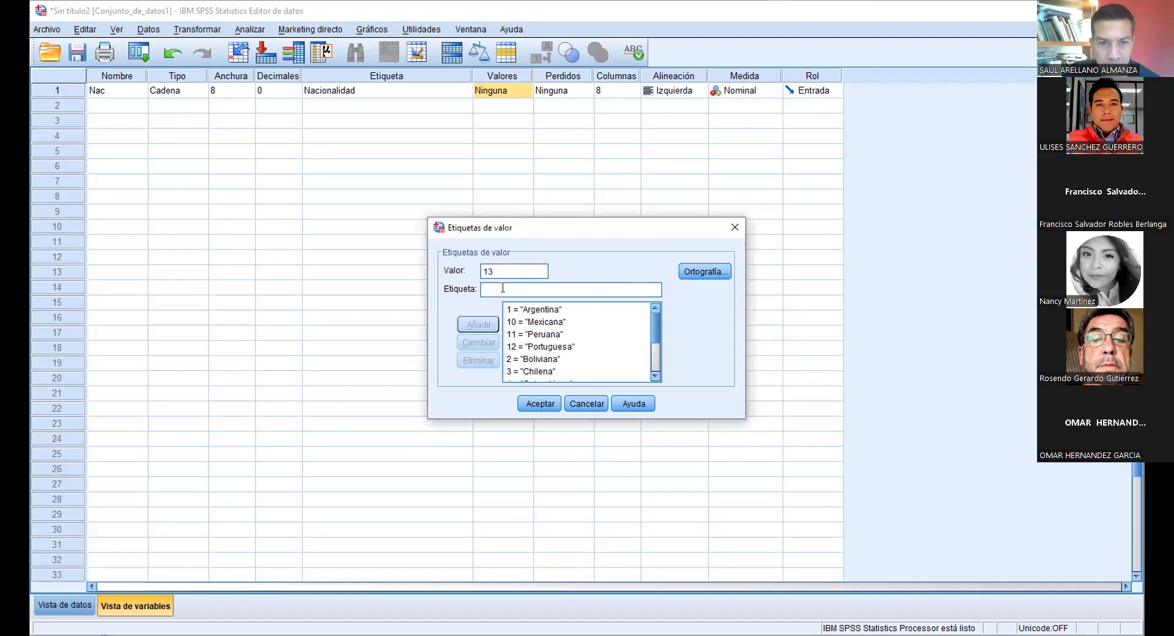
pyautogui.write('Salvadoreña')
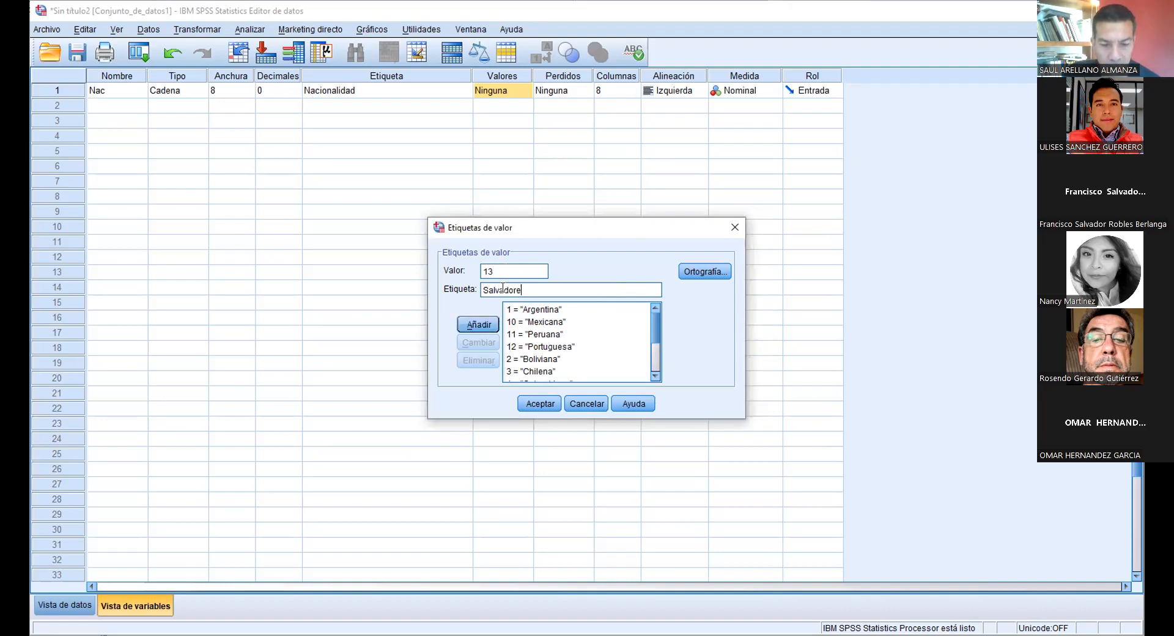
pyautogui.click(489, 321)
pyautogui.click(538, 405)
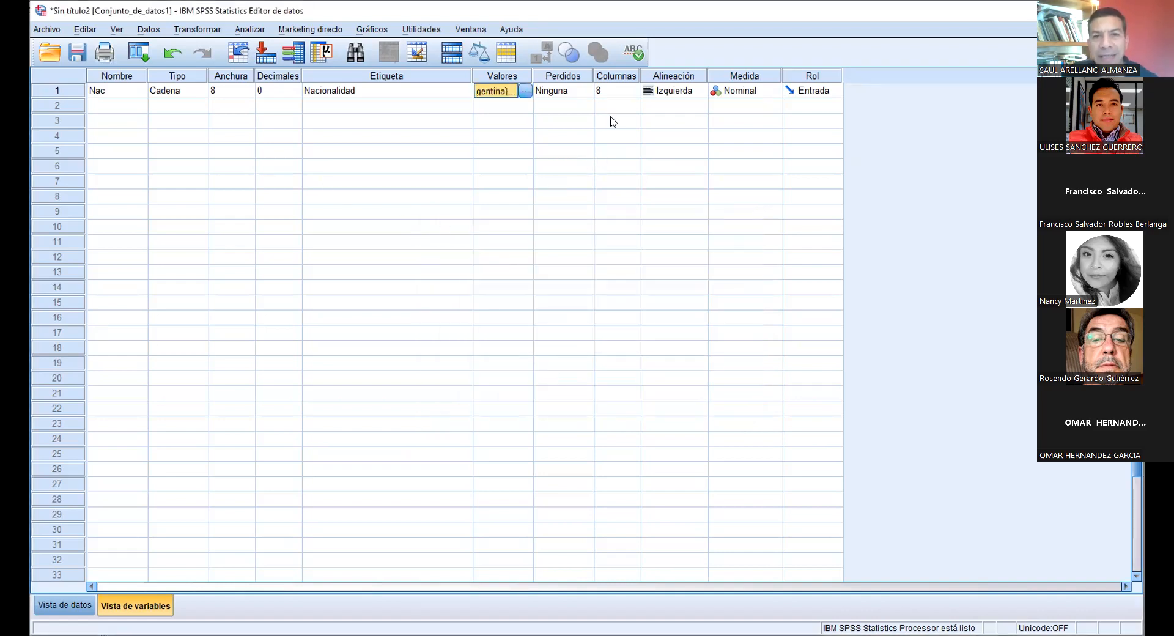
# Review the coded Nac values in the data view and the variable's definition in the variable view.
pyautogui.click(82, 601)
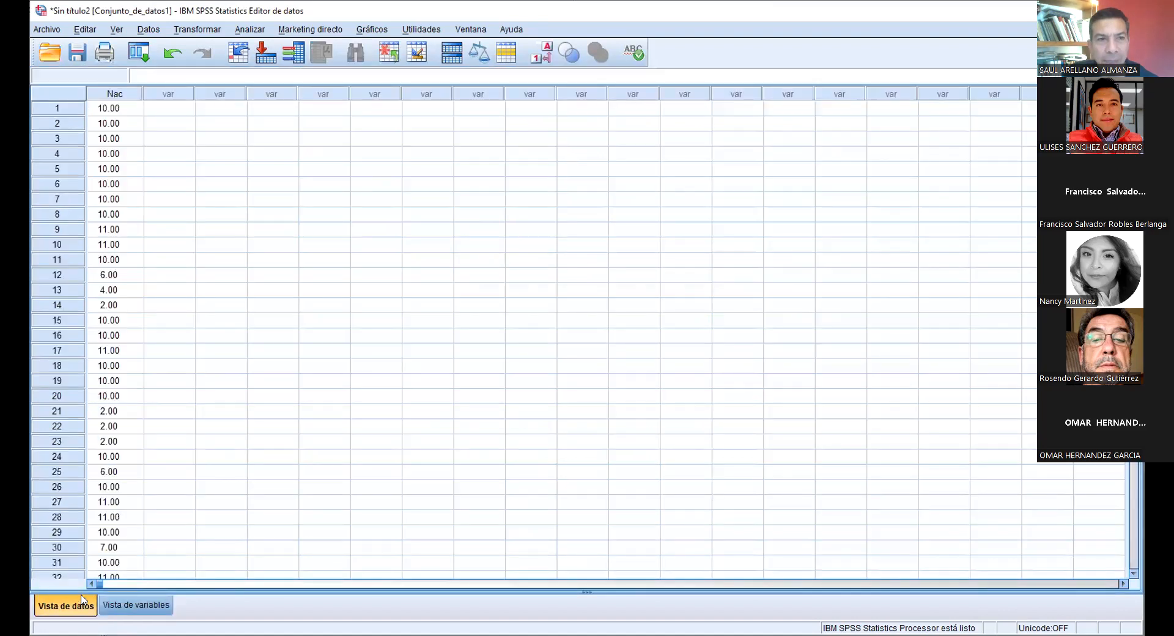
pyautogui.click(206, 232)
pyautogui.click(130, 114)
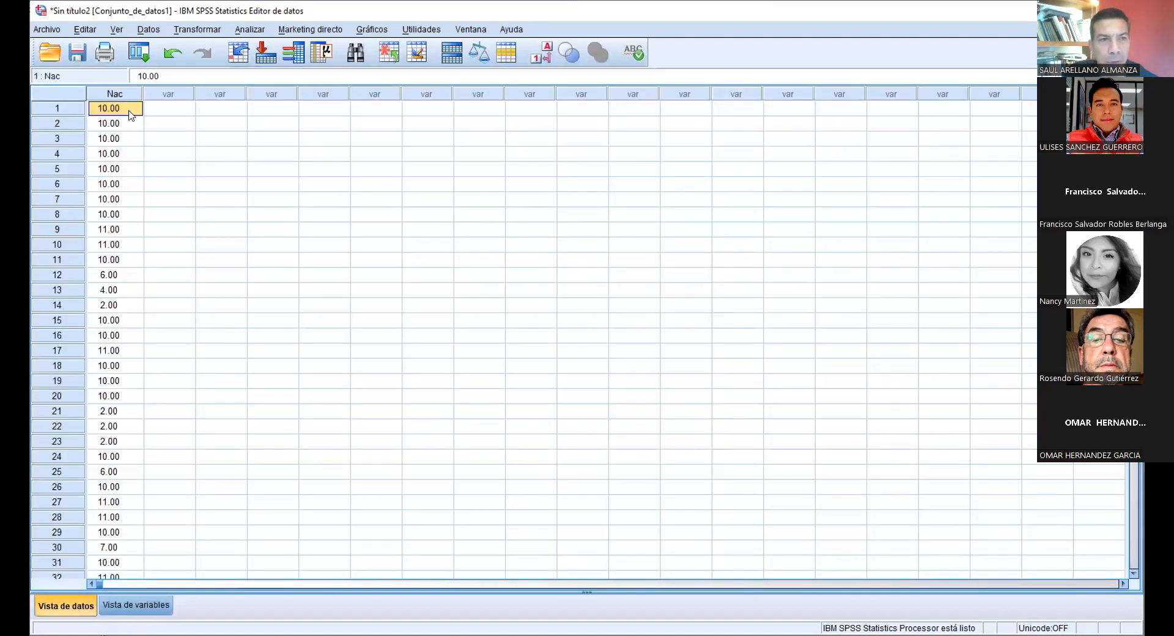
pyautogui.click(110, 605)
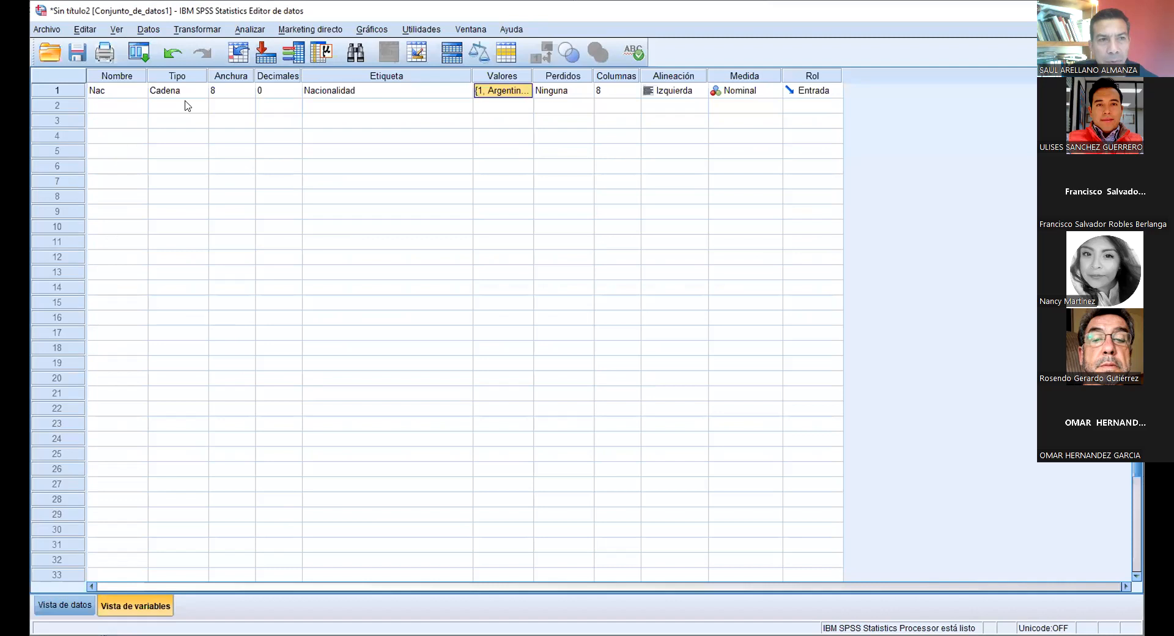
pyautogui.click(298, 97)
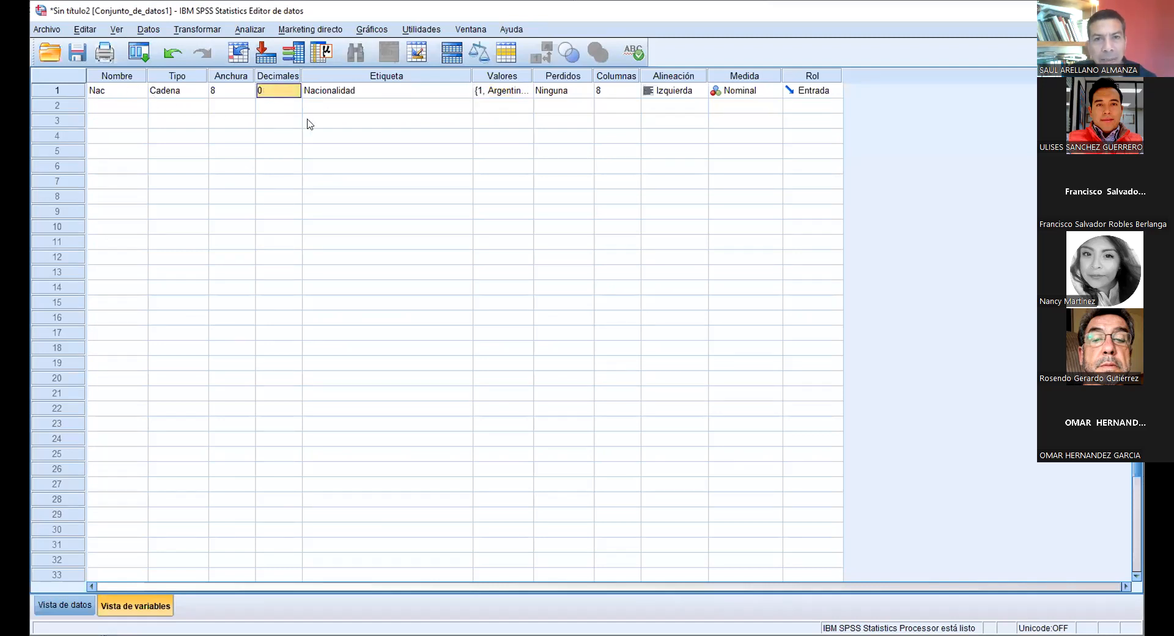
pyautogui.click(66, 605)
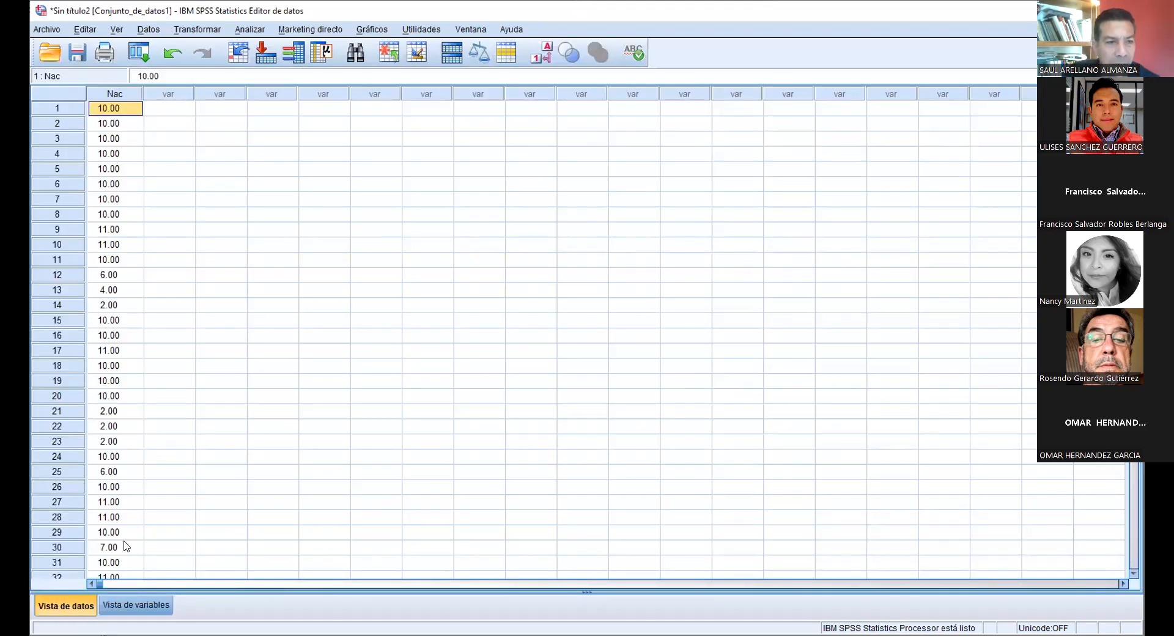
pyautogui.click(135, 605)
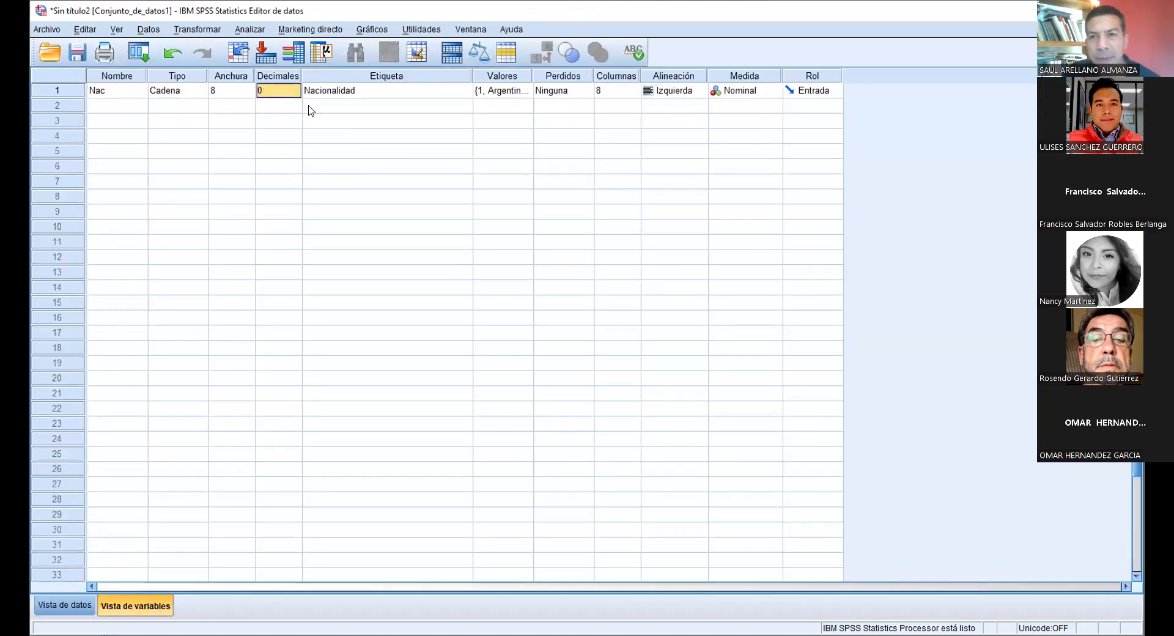
pyautogui.click(252, 31)
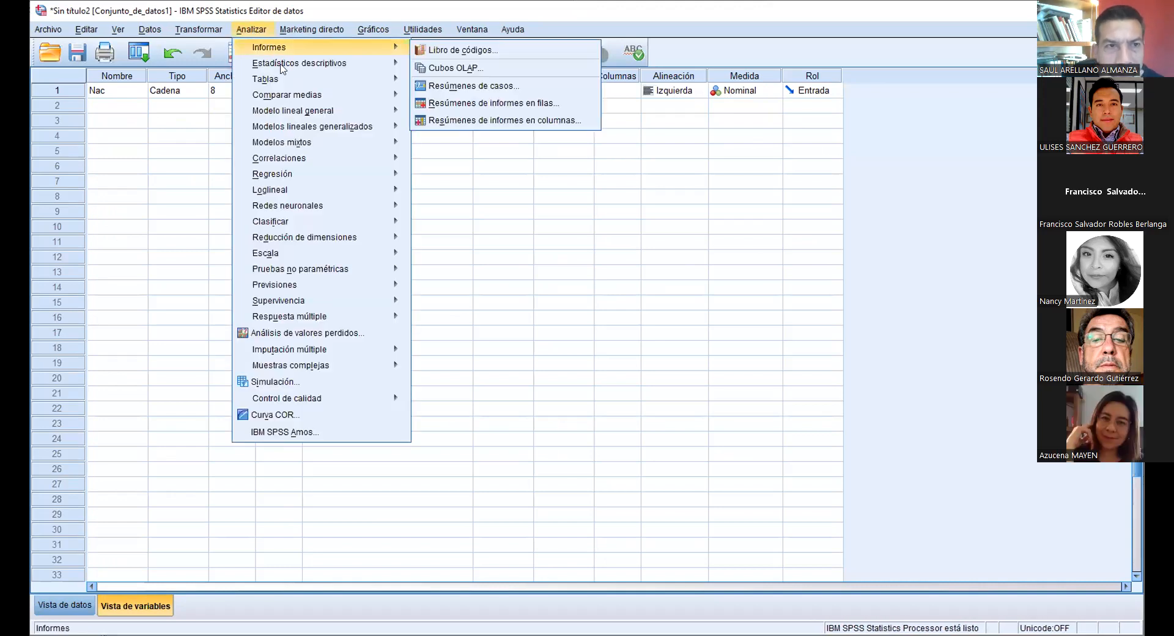
pyautogui.moveTo(282, 68)
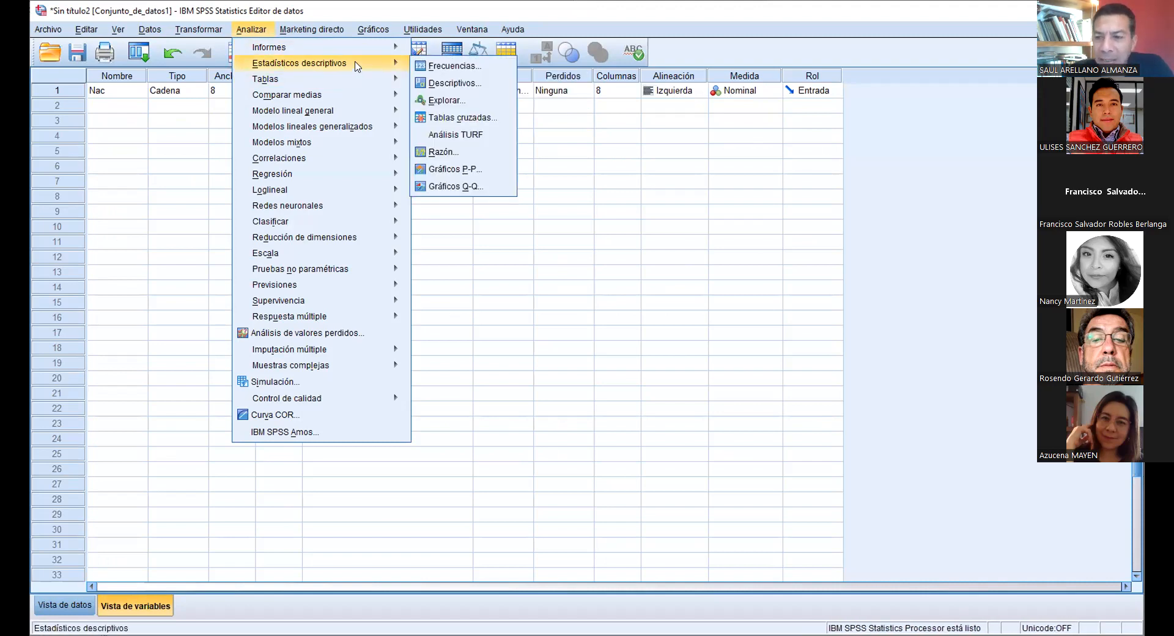
pyautogui.click(434, 66)
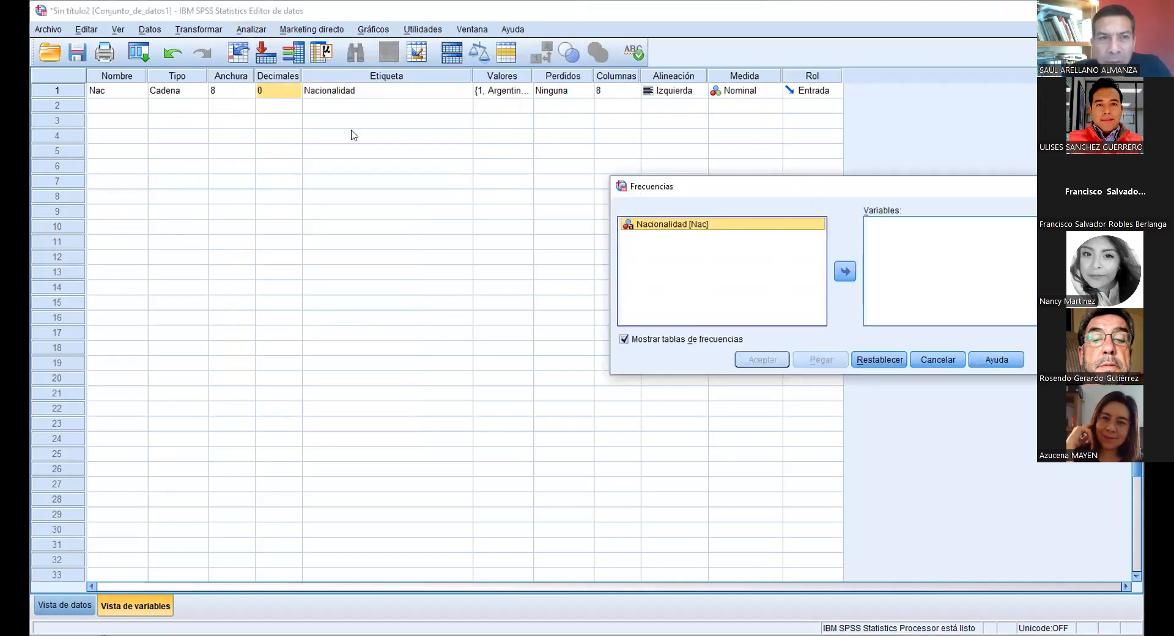
pyautogui.click(496, 322)
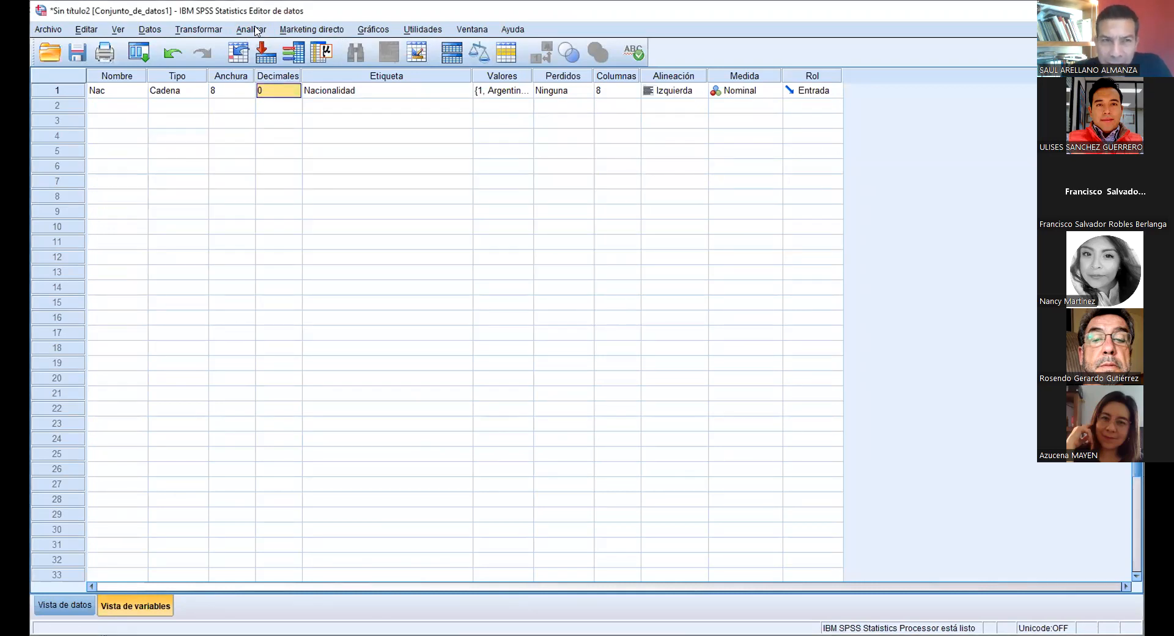
# Start a Frequencies analysis and add Nacionalidad [Nac] as the variable to analyse.
pyautogui.click(256, 32)
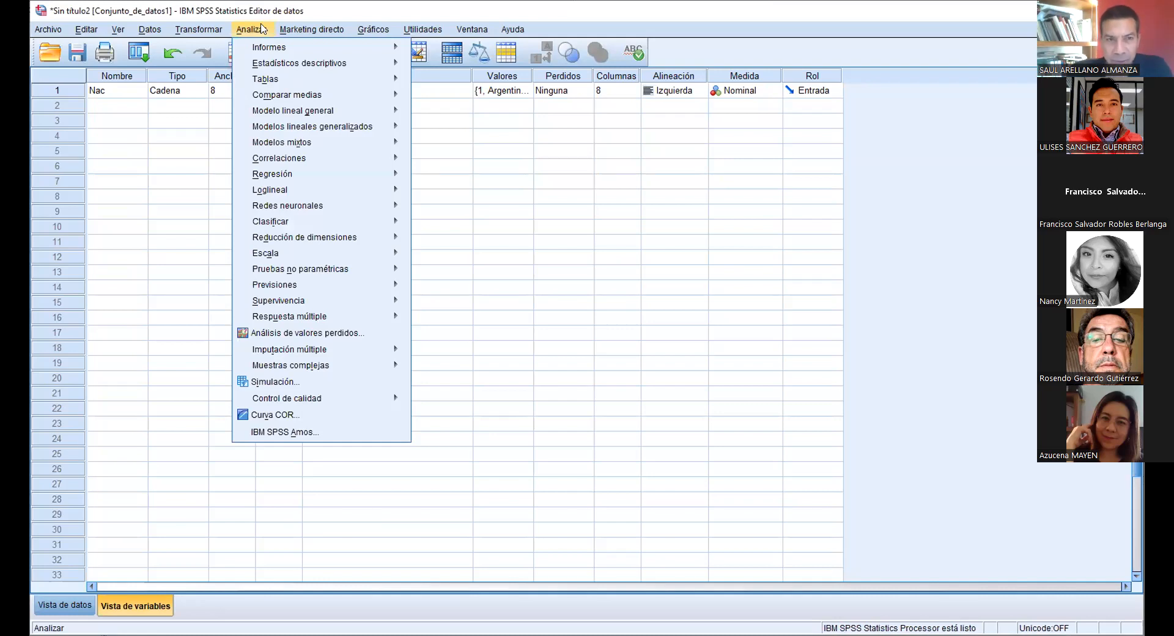
pyautogui.moveTo(330, 63)
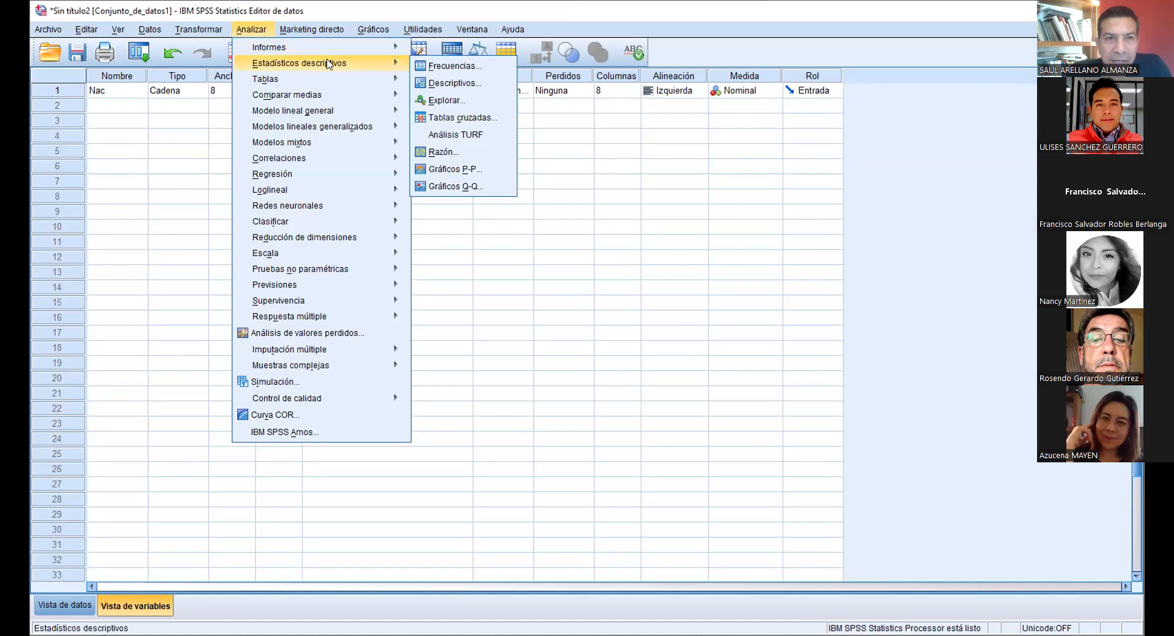
pyautogui.click(453, 68)
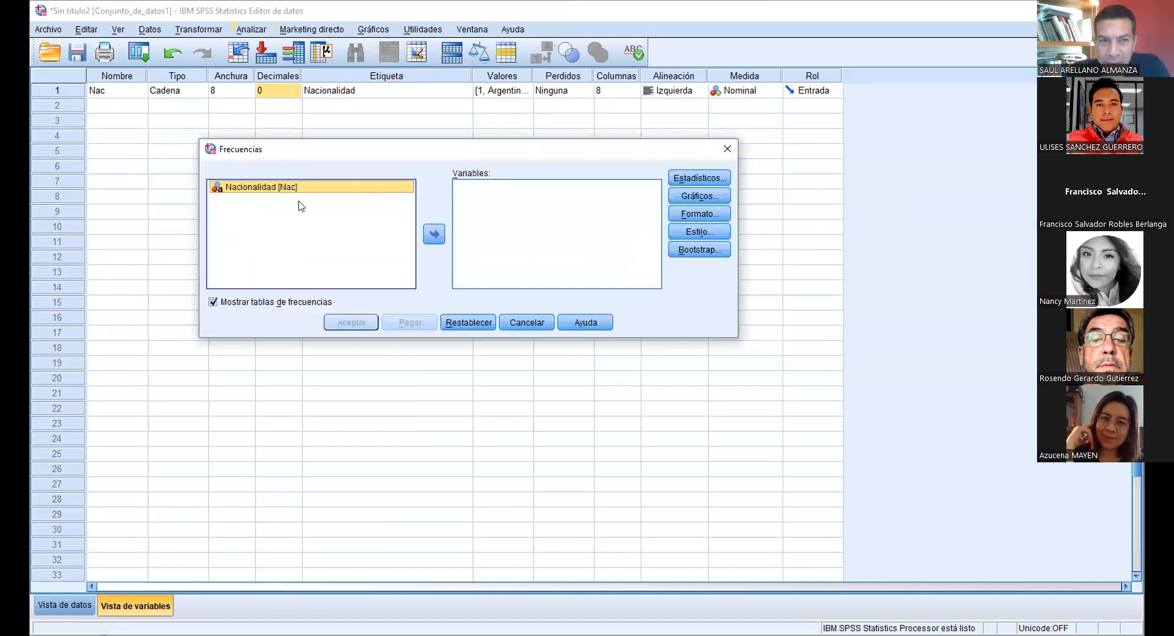
pyautogui.click(434, 234)
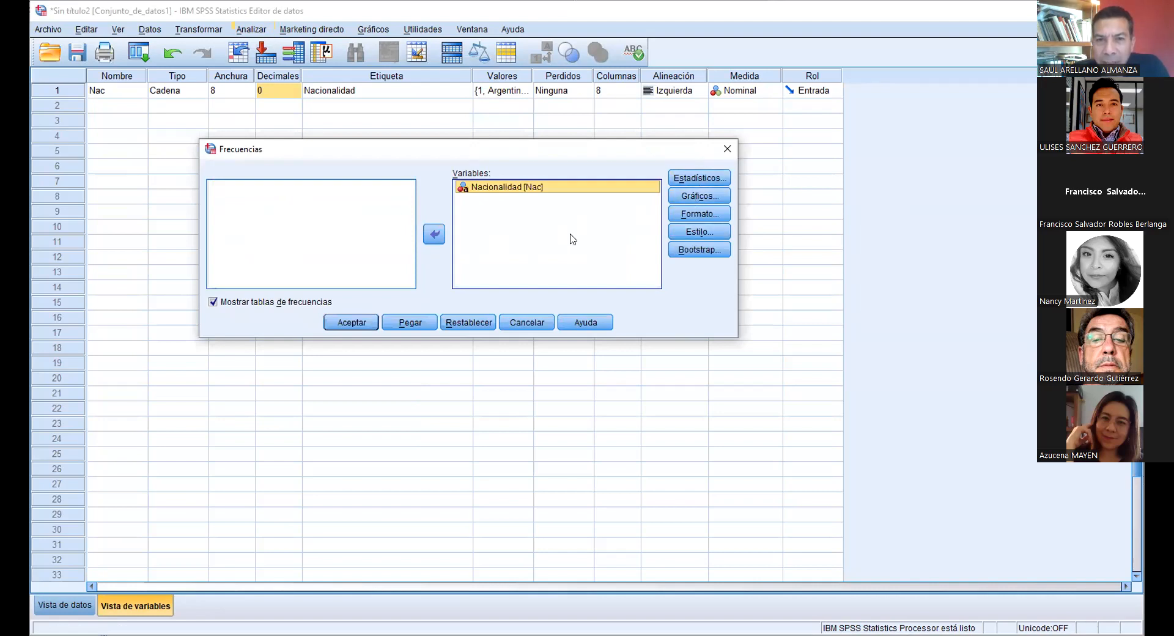
# Include the mean (Media) and quartiles (Cuartiles) in the statistics of the Frequencies analysis.
pyautogui.click(696, 177)
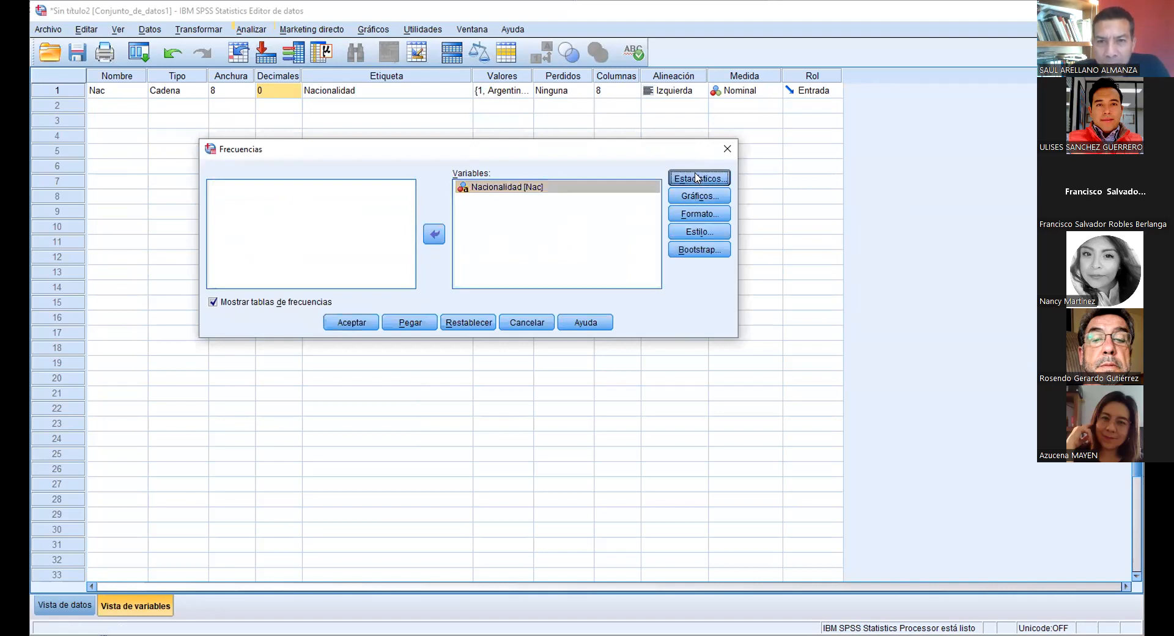
pyautogui.moveTo(793, 157); pyautogui.dragTo(379, 113)
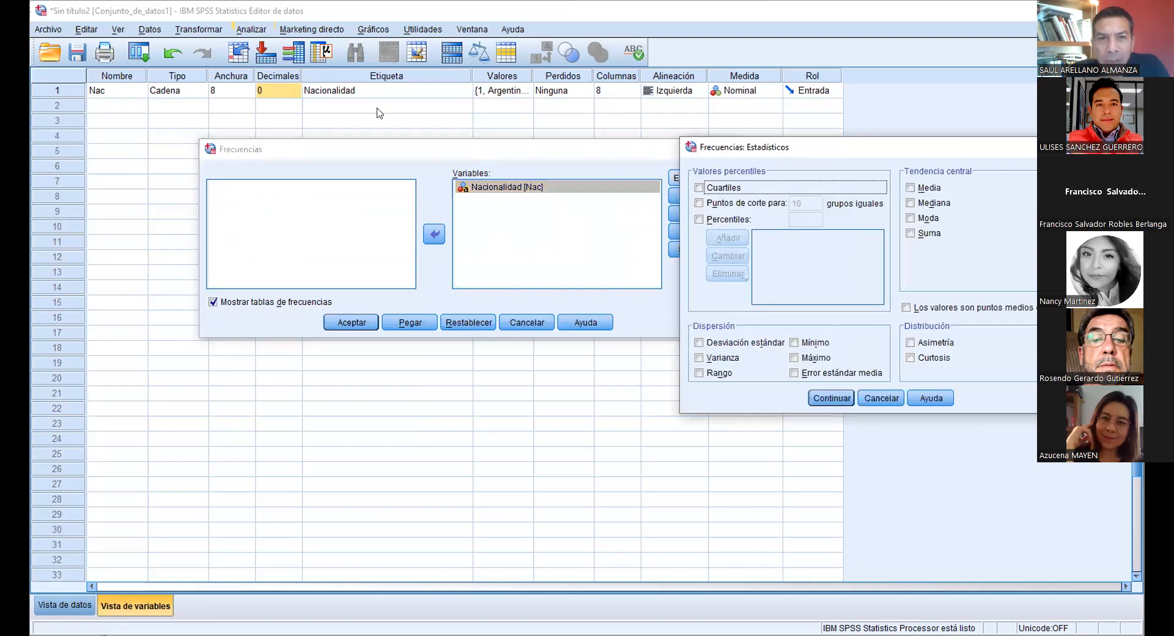
pyautogui.click(496, 143)
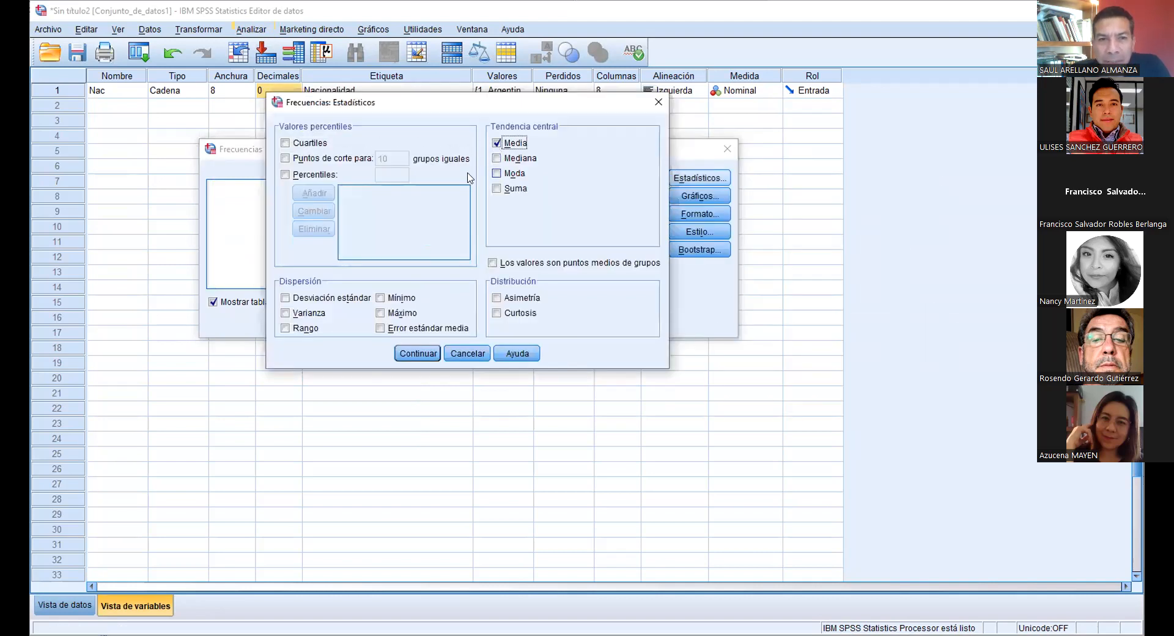
pyautogui.click(285, 143)
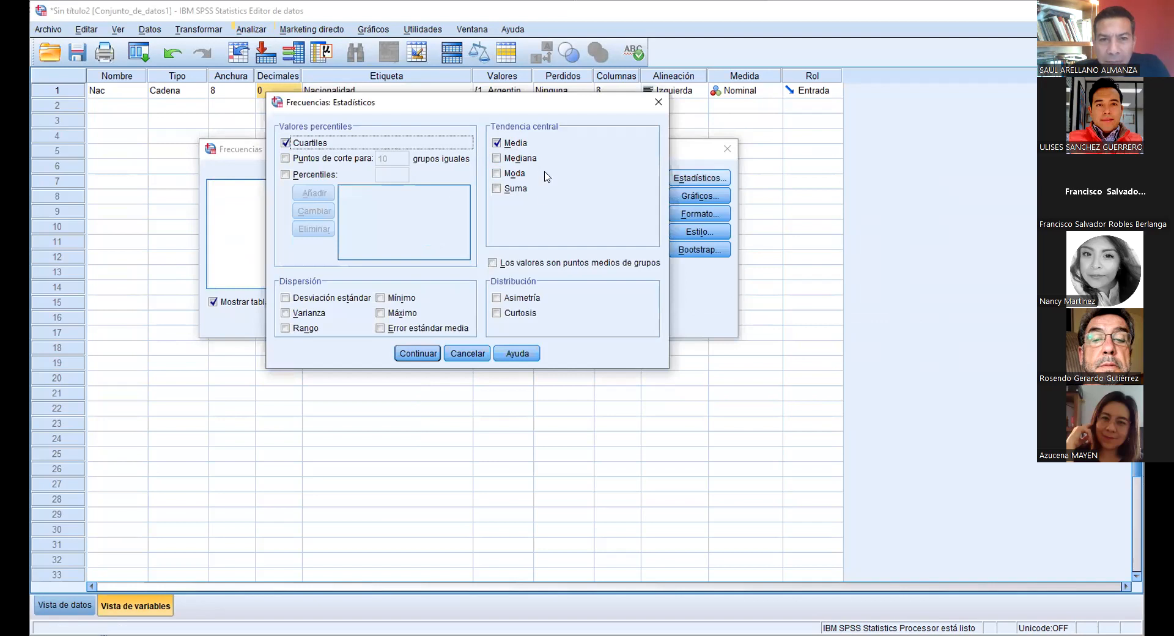
pyautogui.click(429, 358)
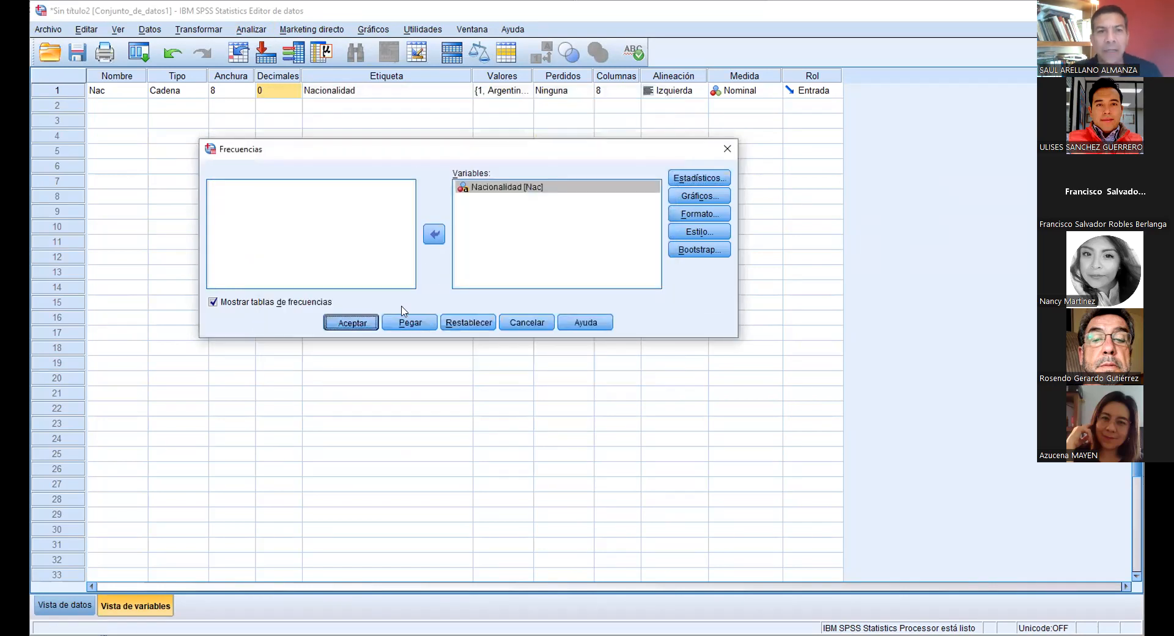
# Run the Frequencies analysis of Nacionalidad and check the Nac values in the data view.
pyautogui.press('Return')
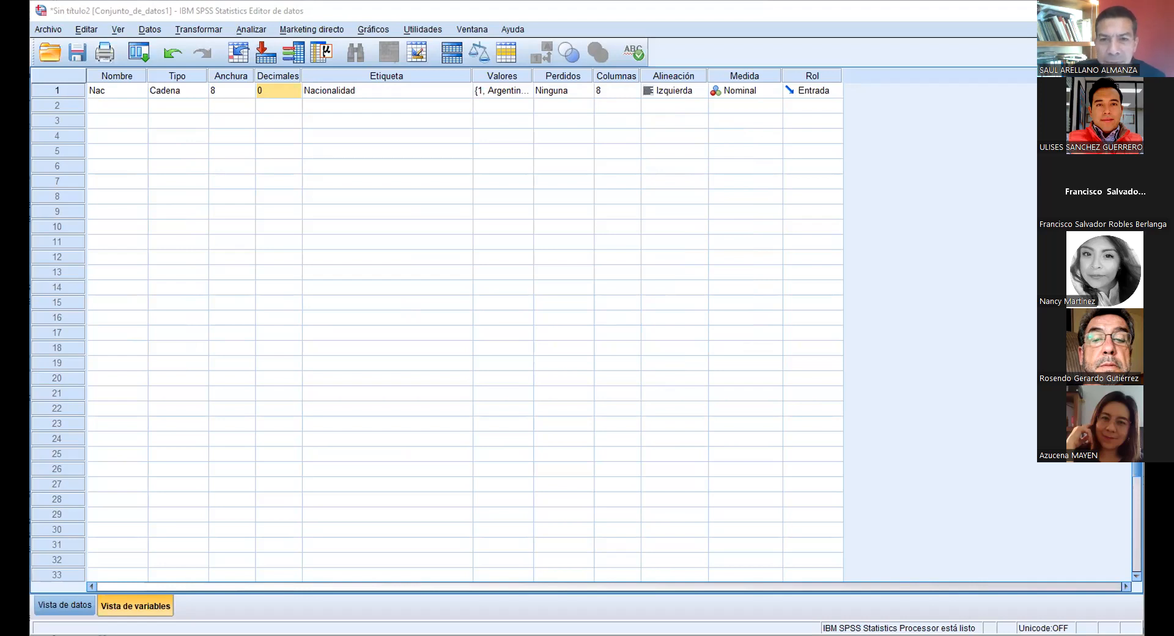
pyautogui.click(64, 604)
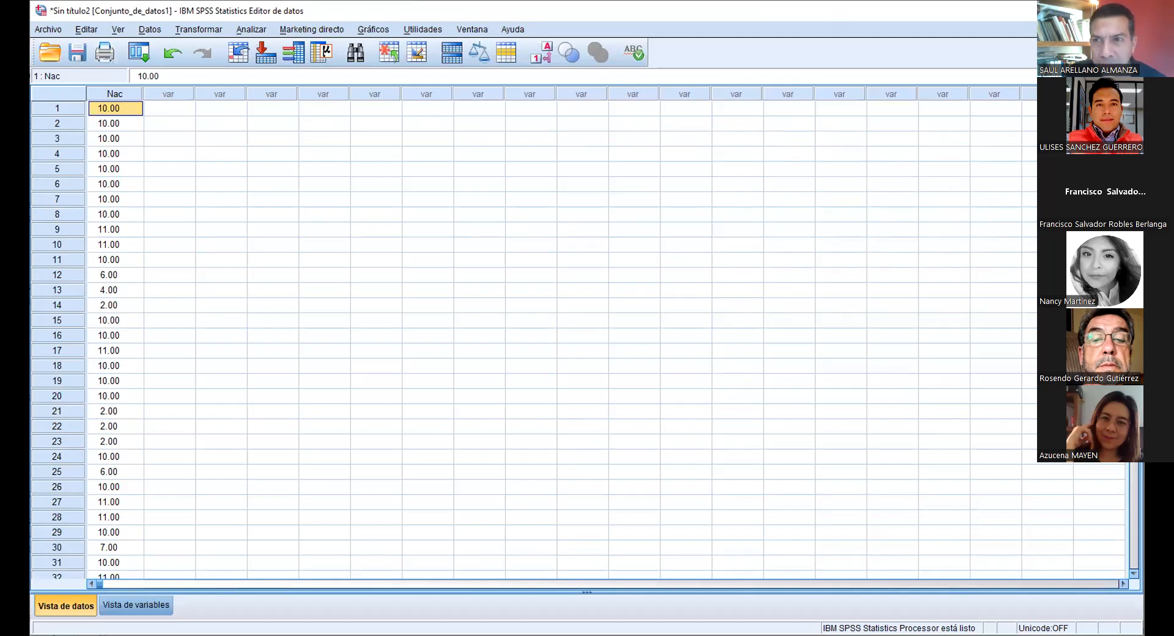
pyautogui.click(324, 199)
pyautogui.click(144, 635)
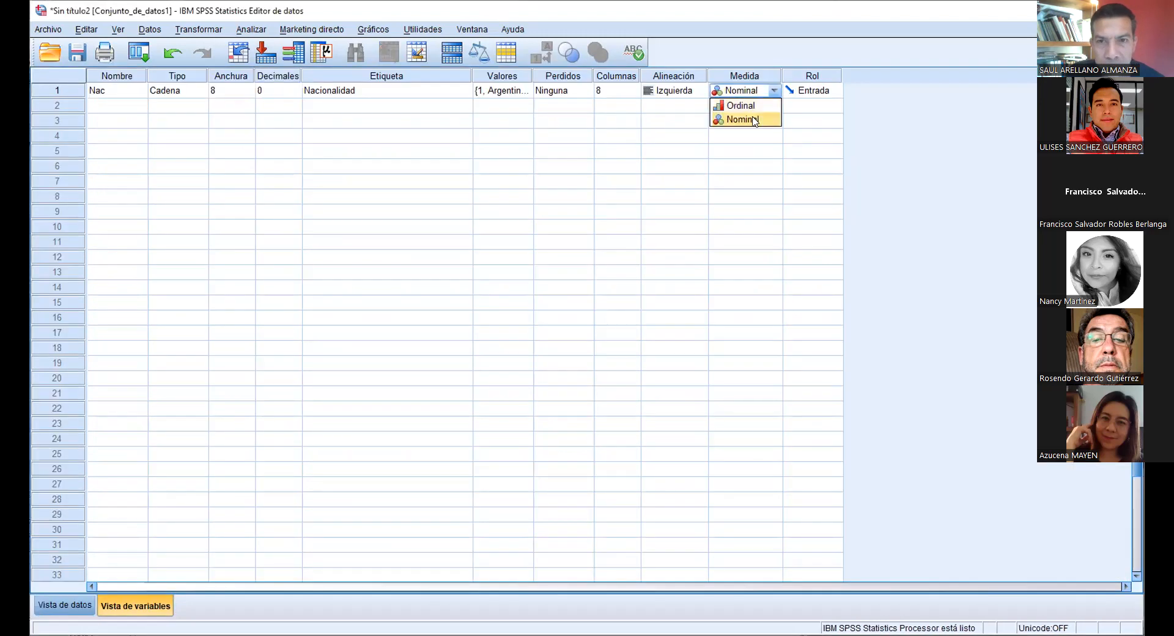
# Set the measurement level of Nac to Ordinal and rerun the Frequencies analysis of Nacionalidad.
pyautogui.click(755, 107)
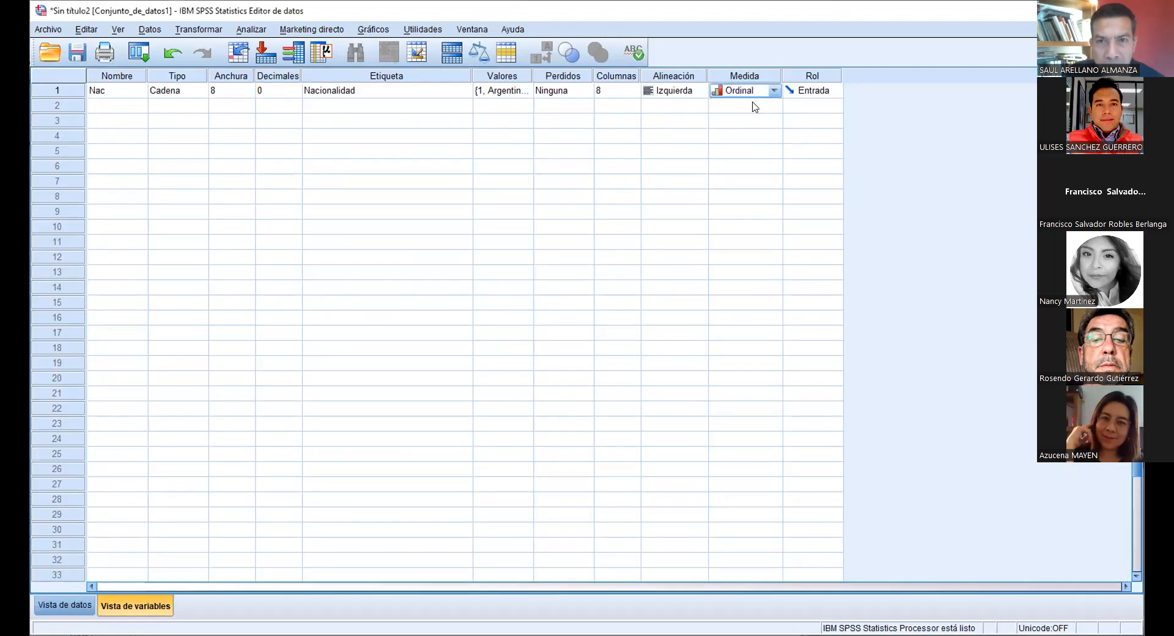
pyautogui.click(251, 29)
pyautogui.moveTo(367, 63)
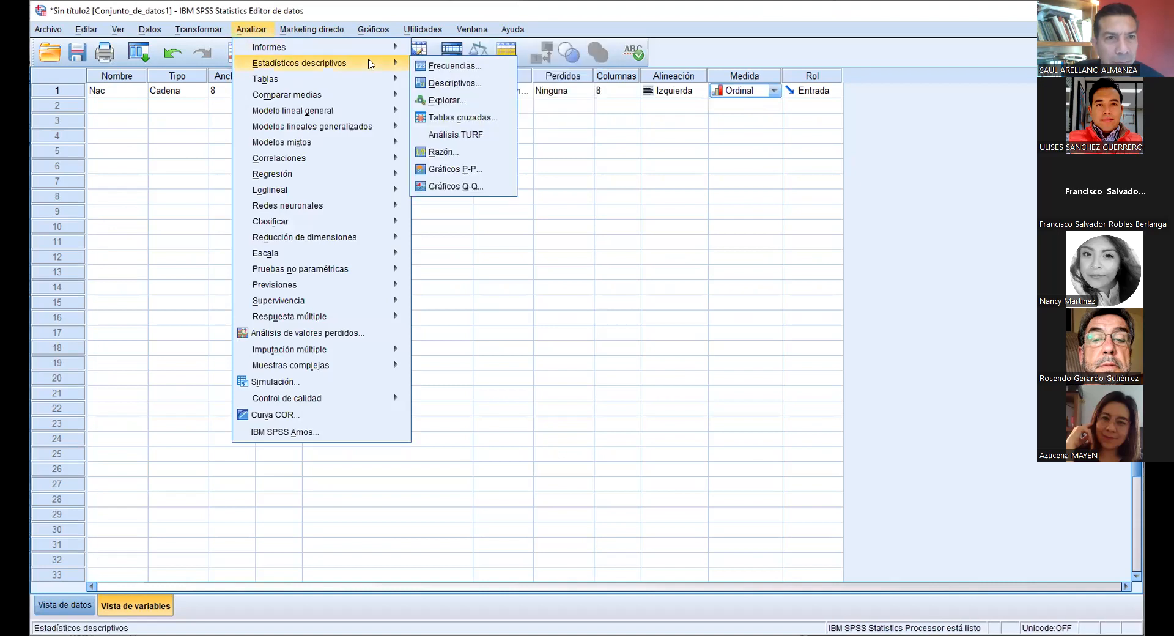
pyautogui.click(452, 65)
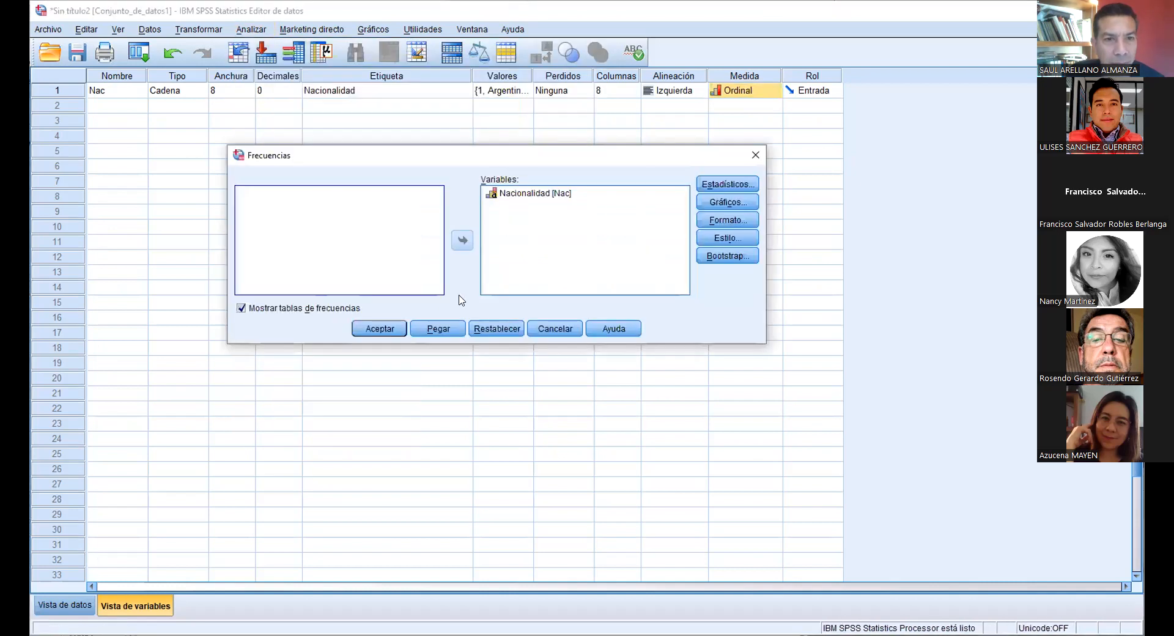
pyautogui.click(388, 323)
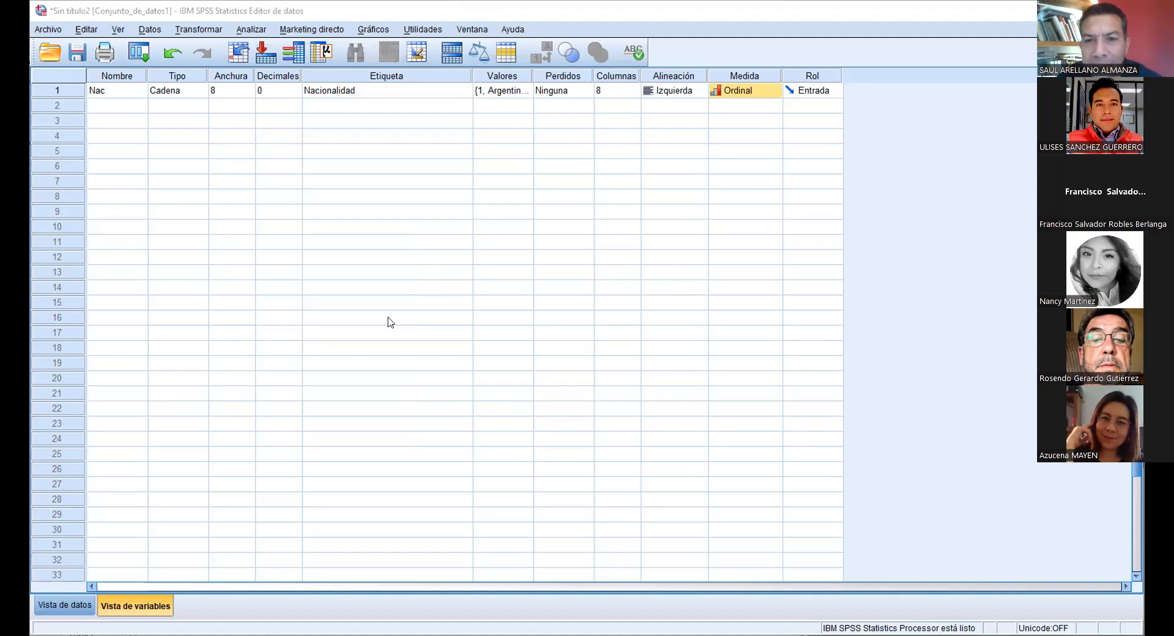
# Check the list of value labels defined for the Nac variable.
pyautogui.click(499, 92)
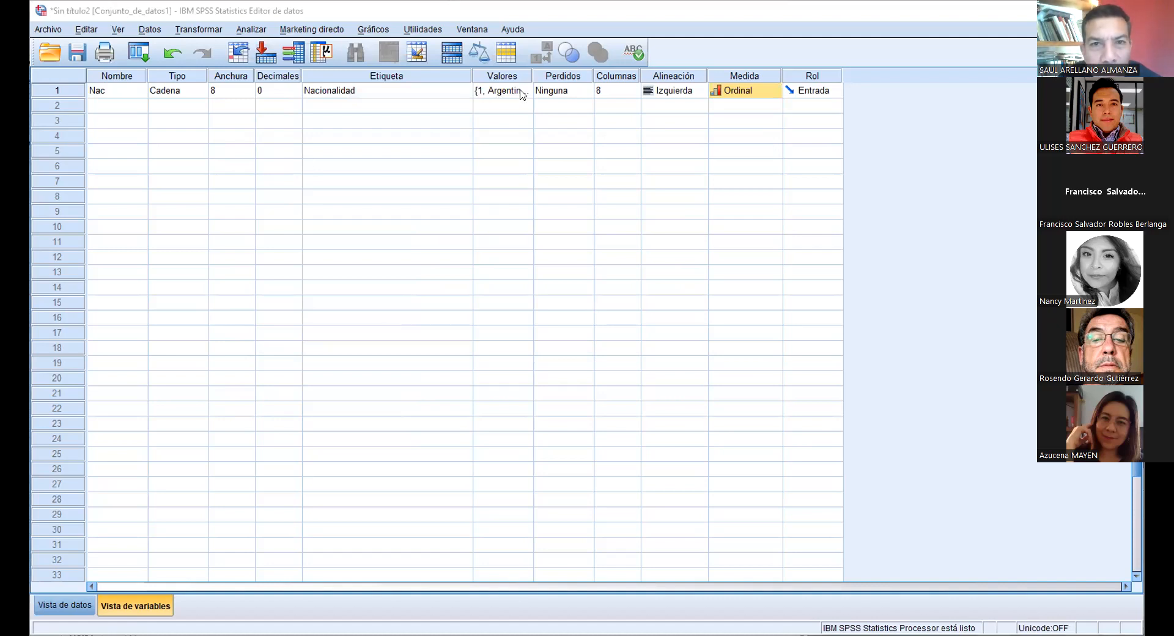
pyautogui.click(524, 92)
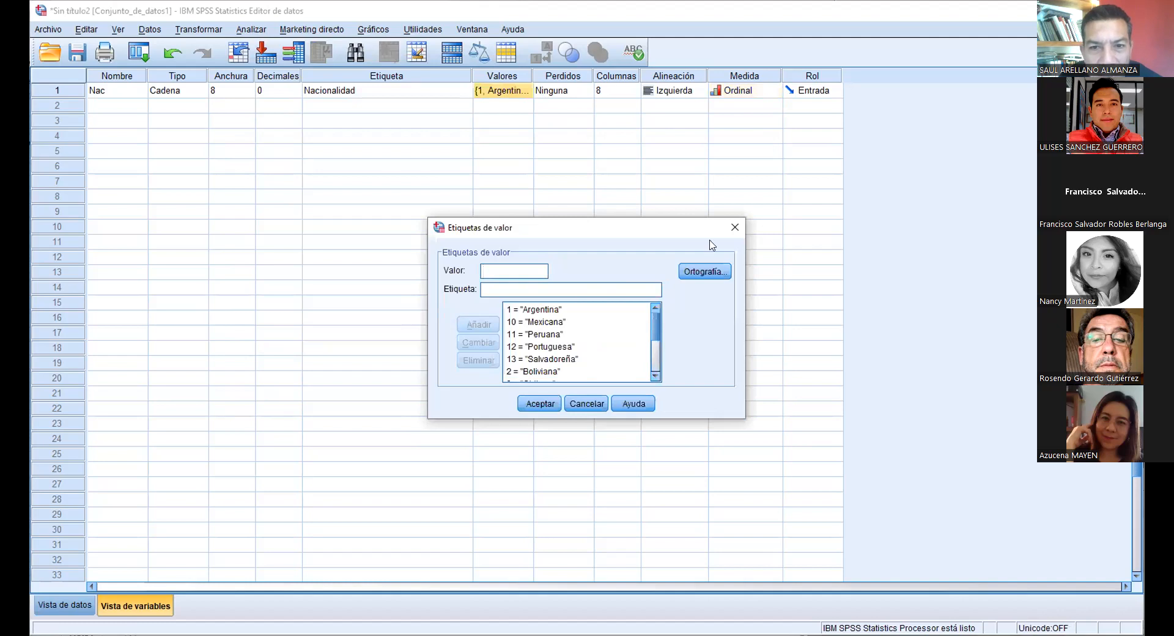
pyautogui.click(536, 401)
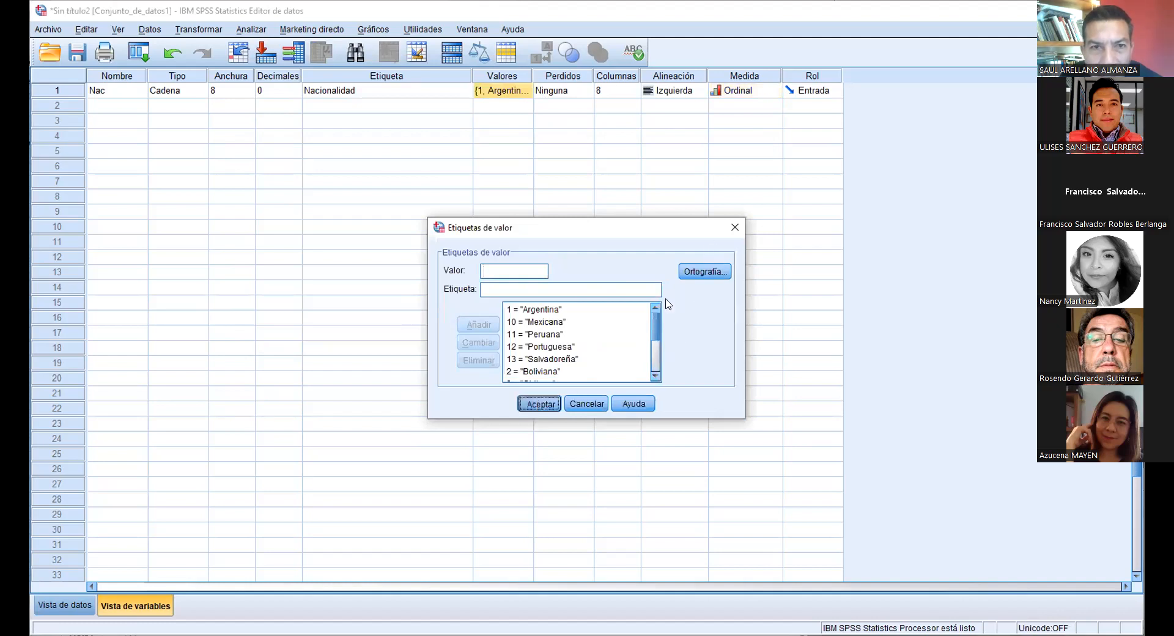
pyautogui.click(615, 161)
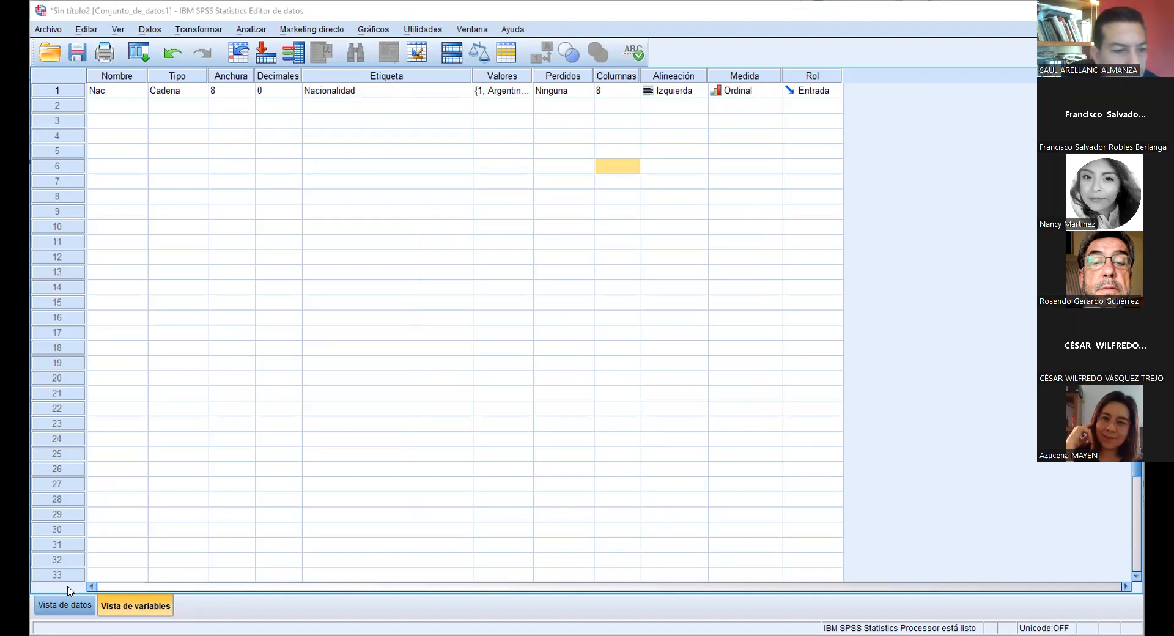
# Change the Nac variable's type to Numérico with width 8 and 0 decimal places.
pyautogui.click(61, 604)
pyautogui.click(86, 34)
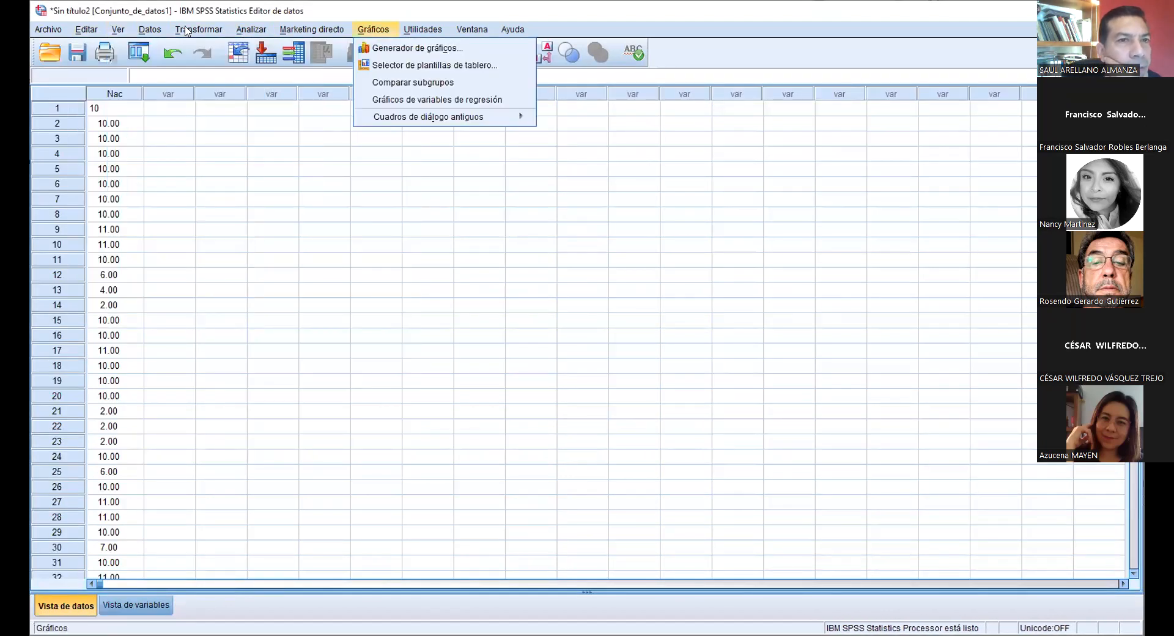
pyautogui.click(160, 605)
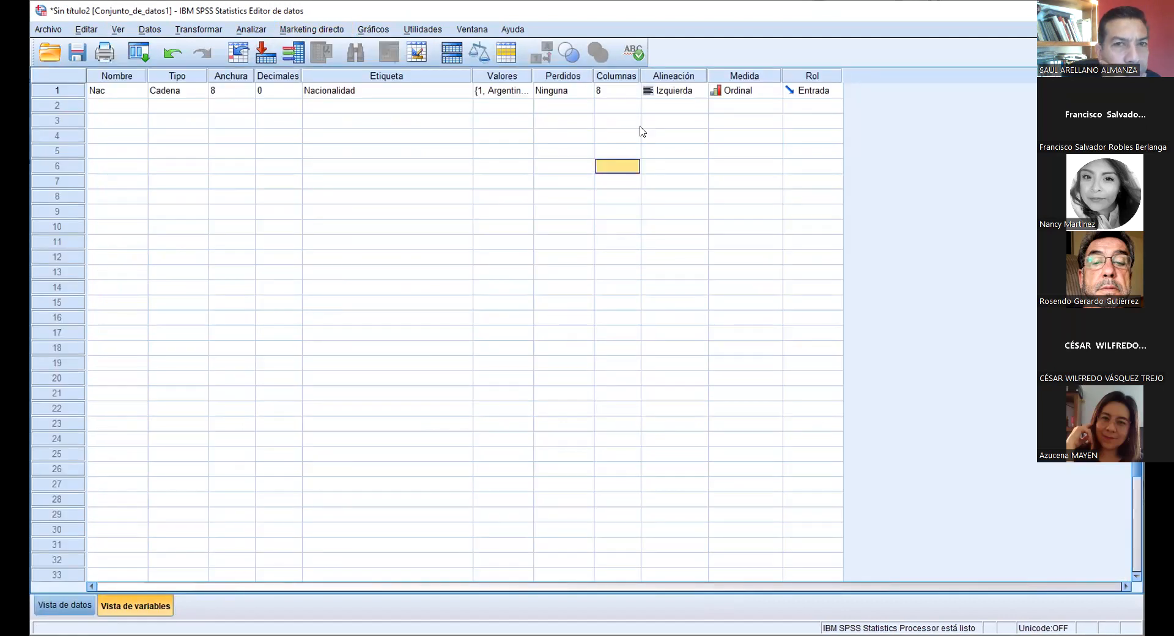
pyautogui.click(188, 91)
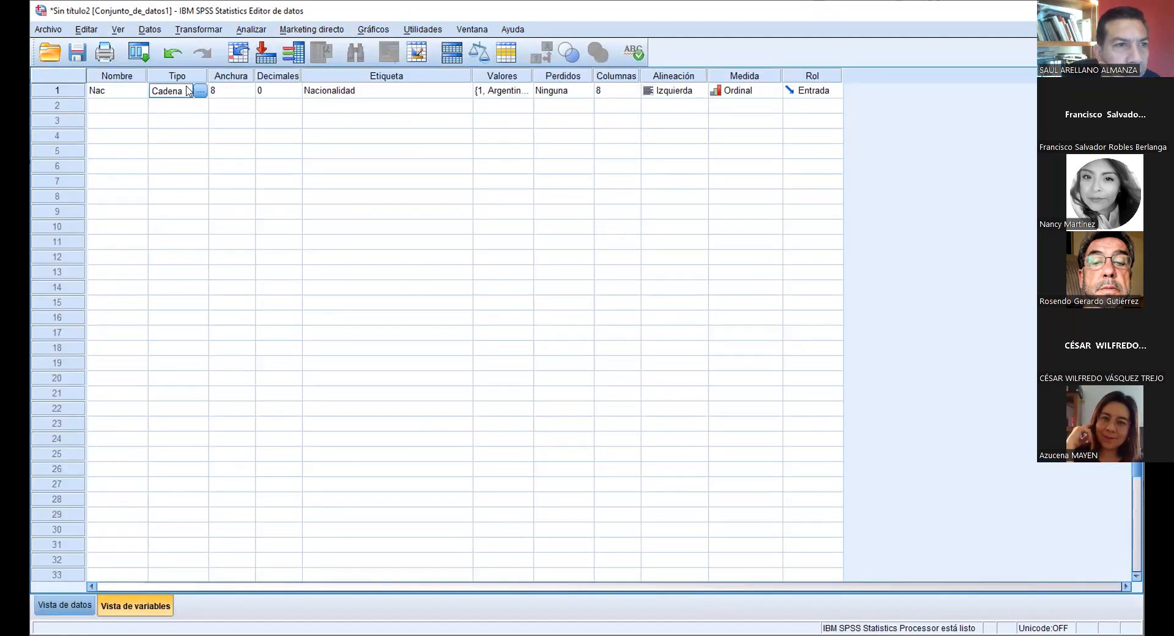
pyautogui.click(200, 91)
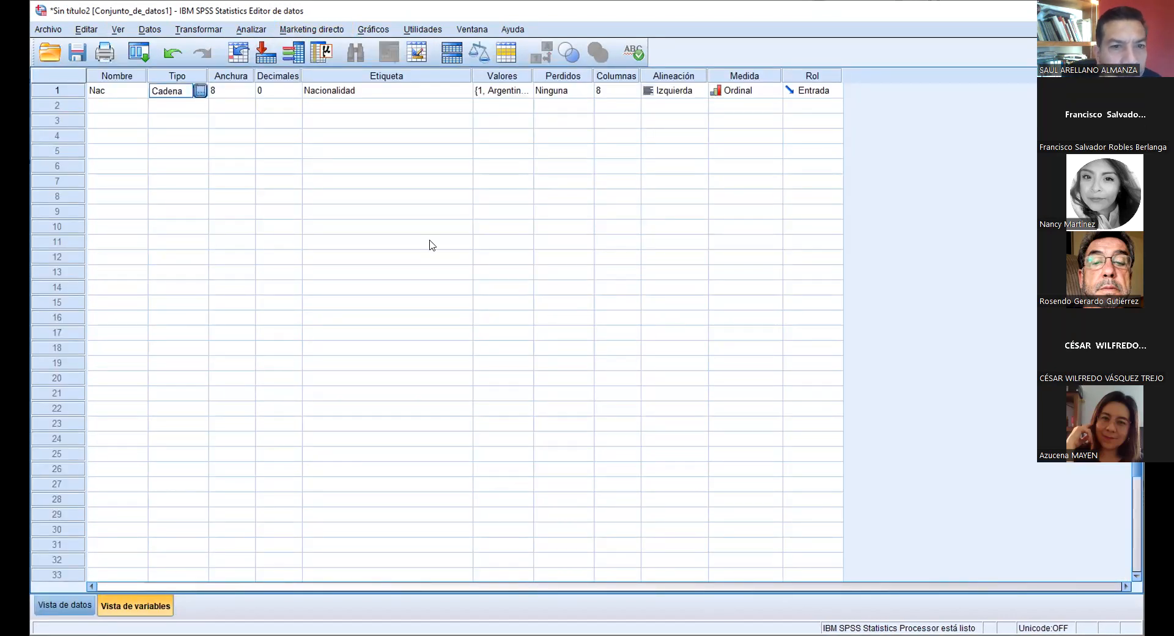
pyautogui.click(541, 420)
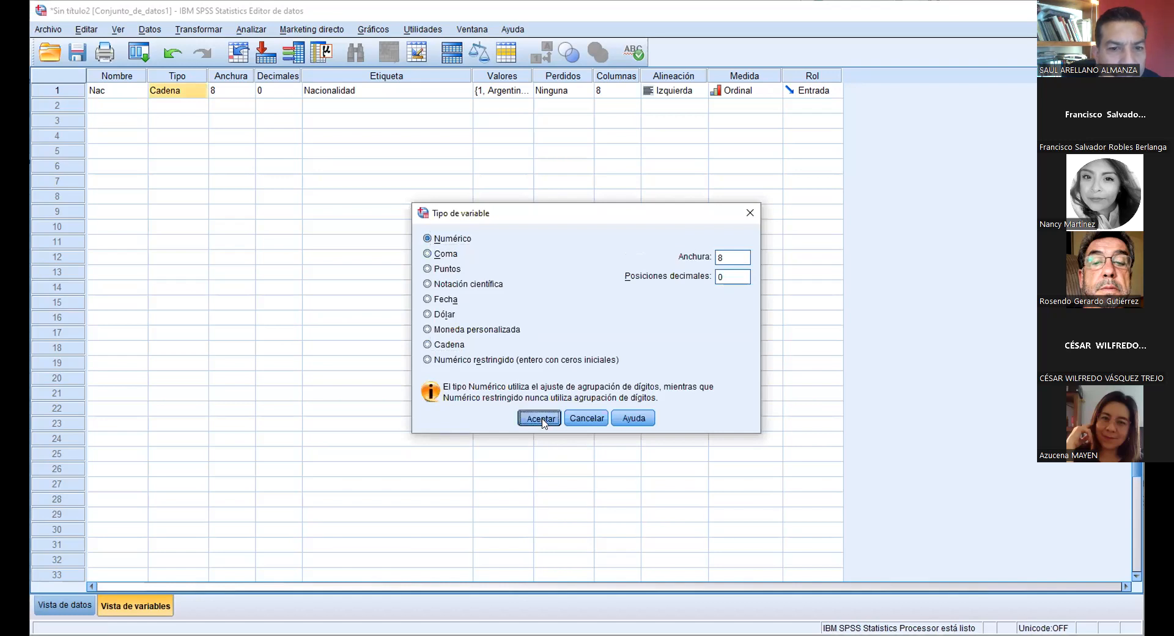
pyautogui.click(563, 350)
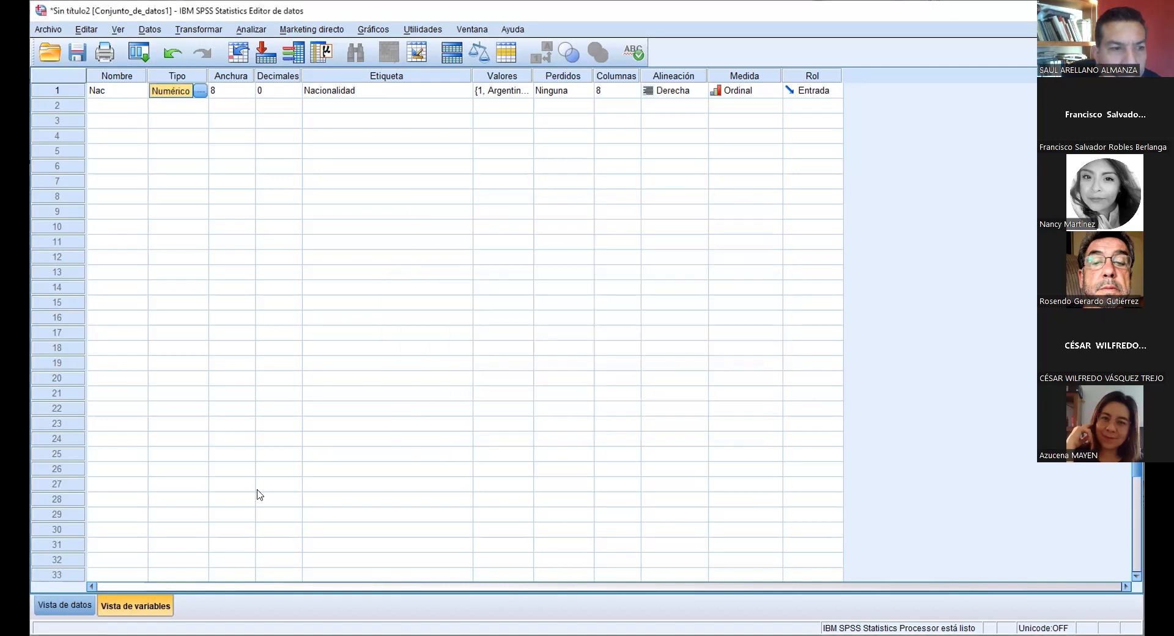
# Run the Frequencies analysis of Nacionalidad on the numeric Nac variable.
pyautogui.hotkey('ctrl', 't')
pyautogui.click(266, 32)
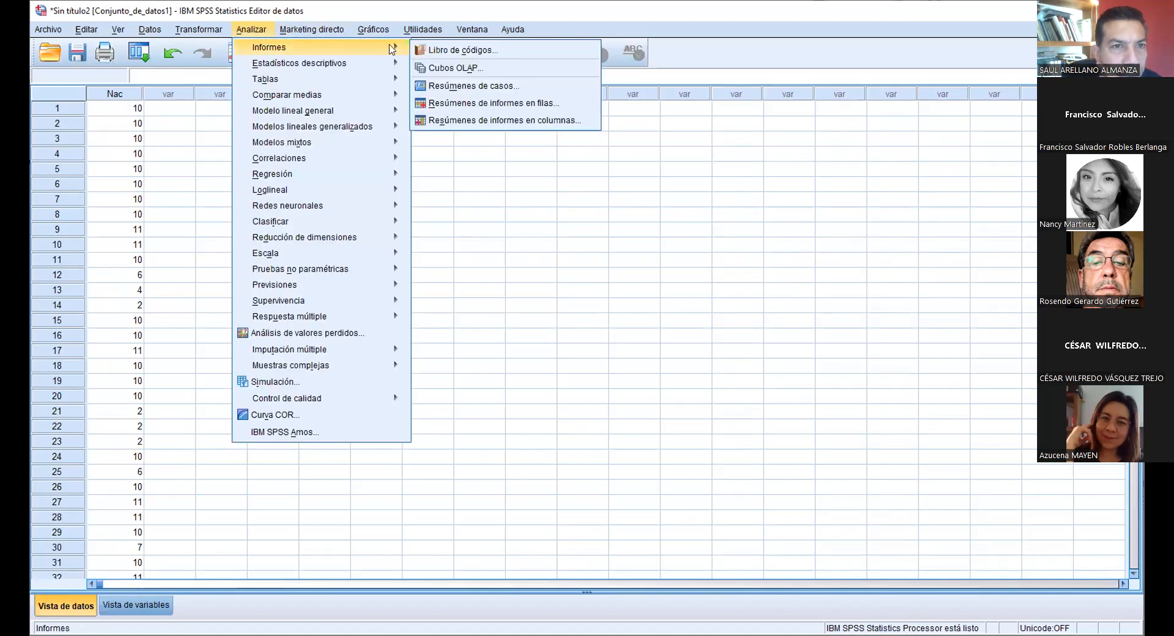
pyautogui.moveTo(408, 63)
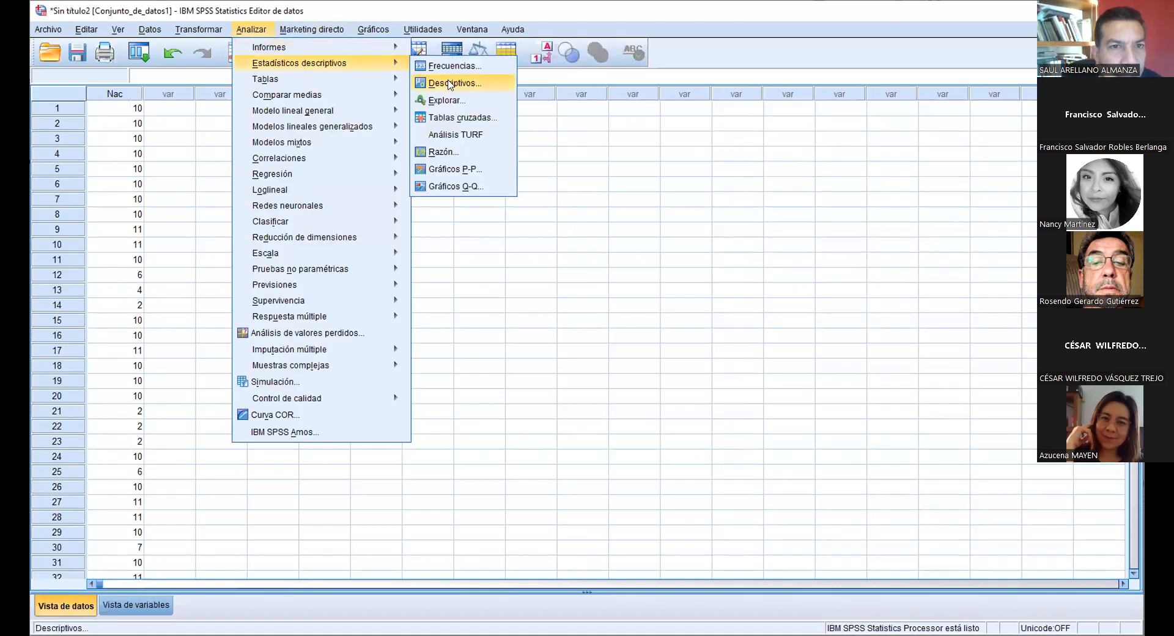
pyautogui.click(453, 66)
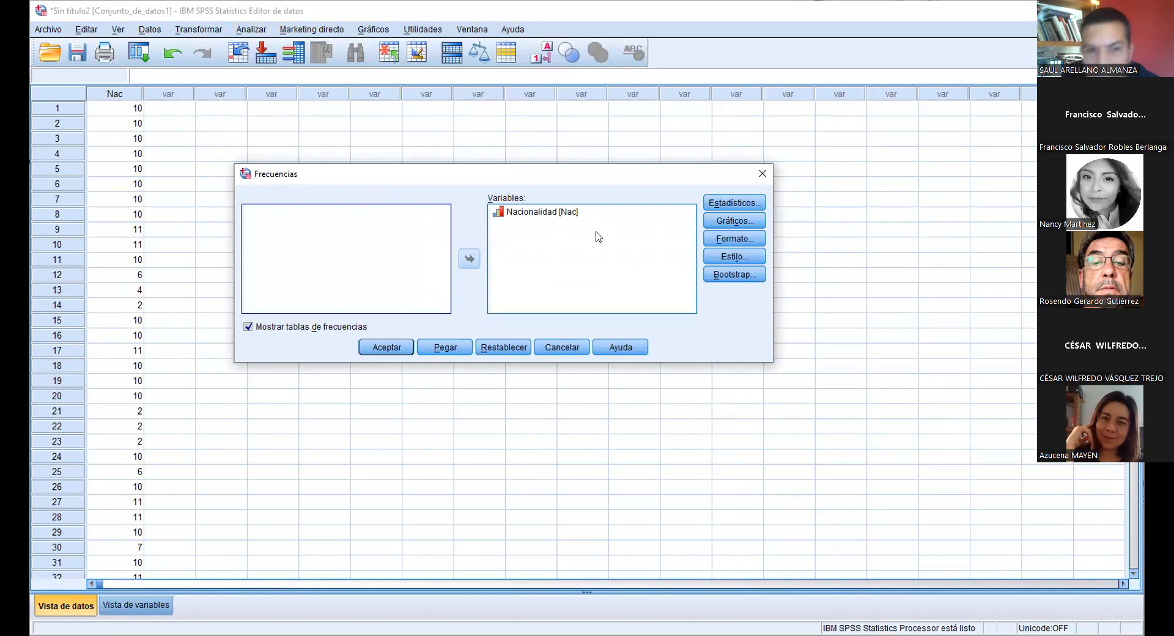
pyautogui.click(395, 348)
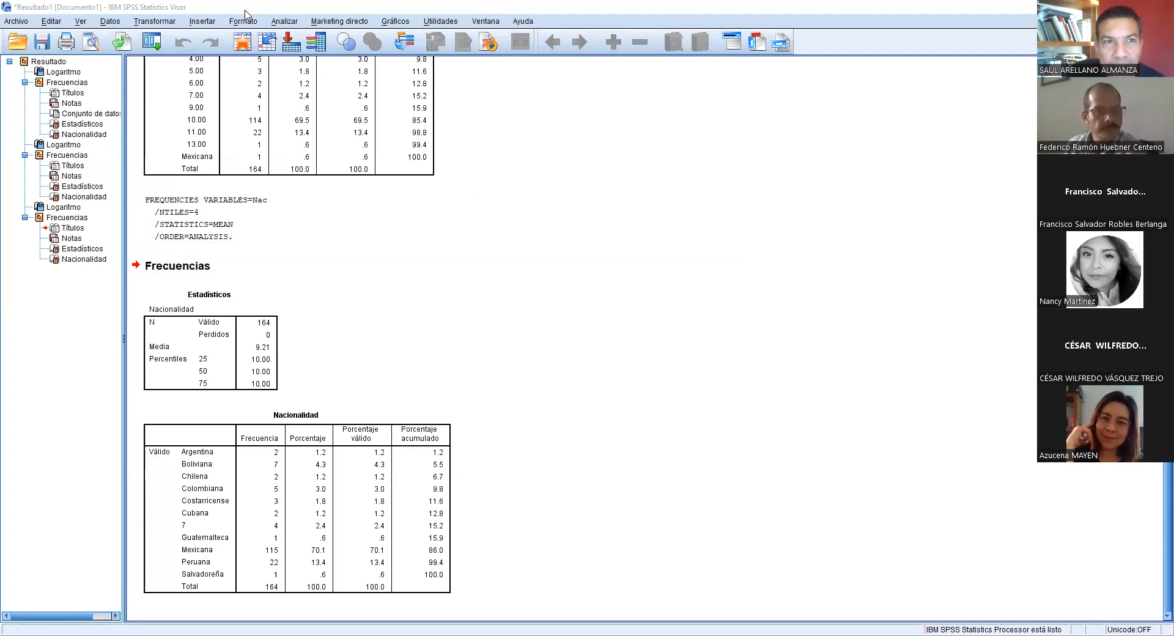
pyautogui.click(286, 21)
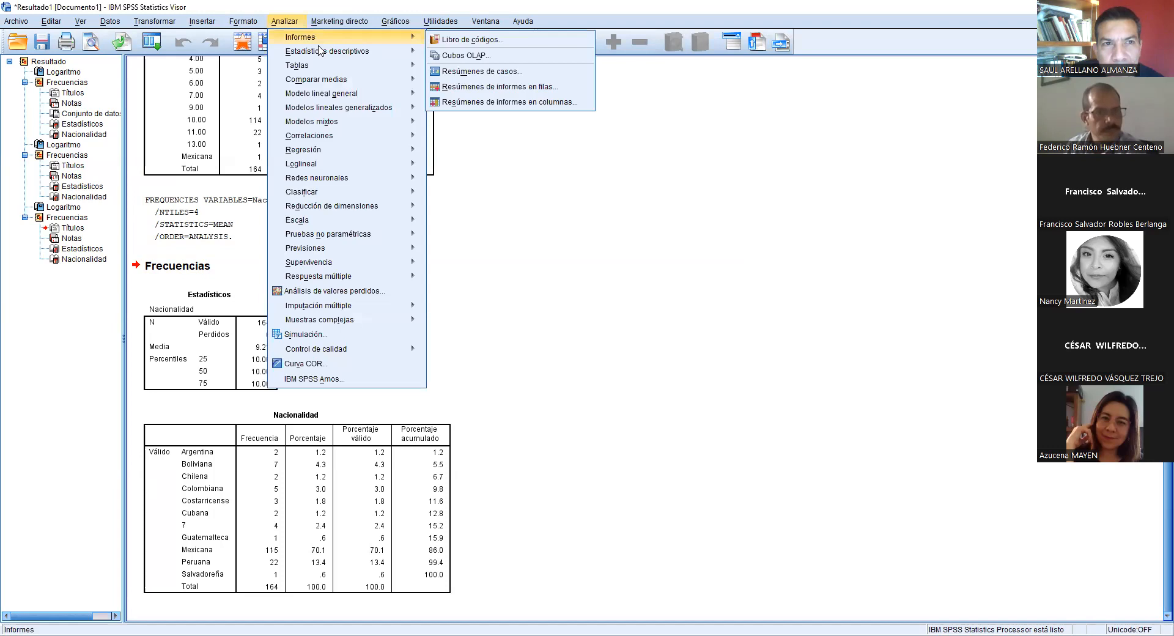
pyautogui.moveTo(367, 51)
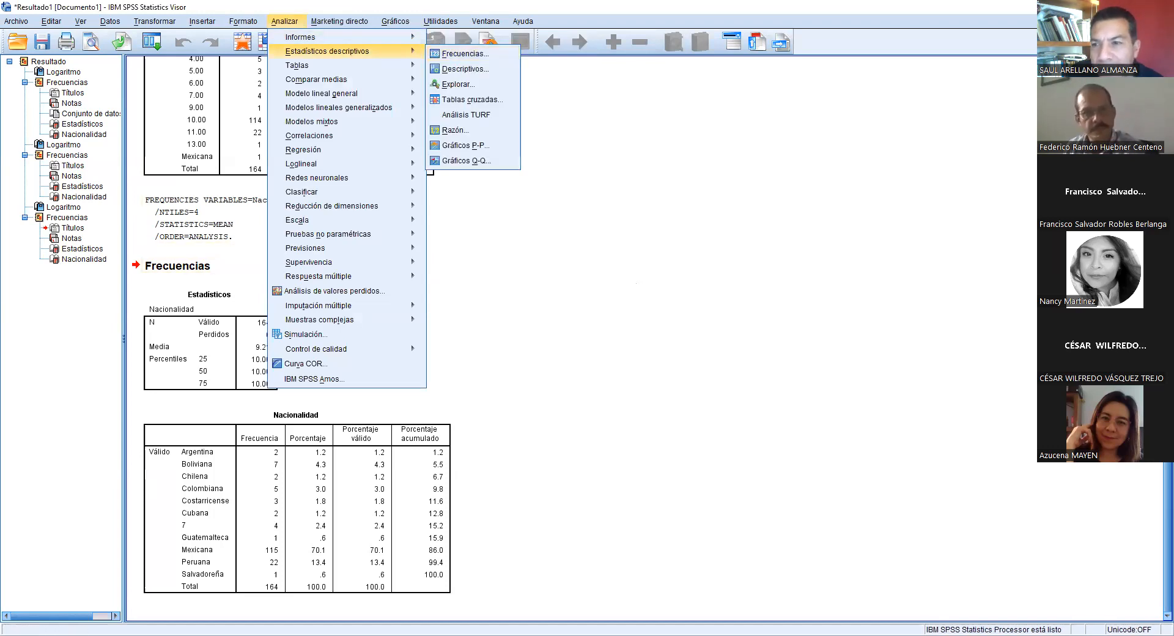
pyautogui.click(1004, 395)
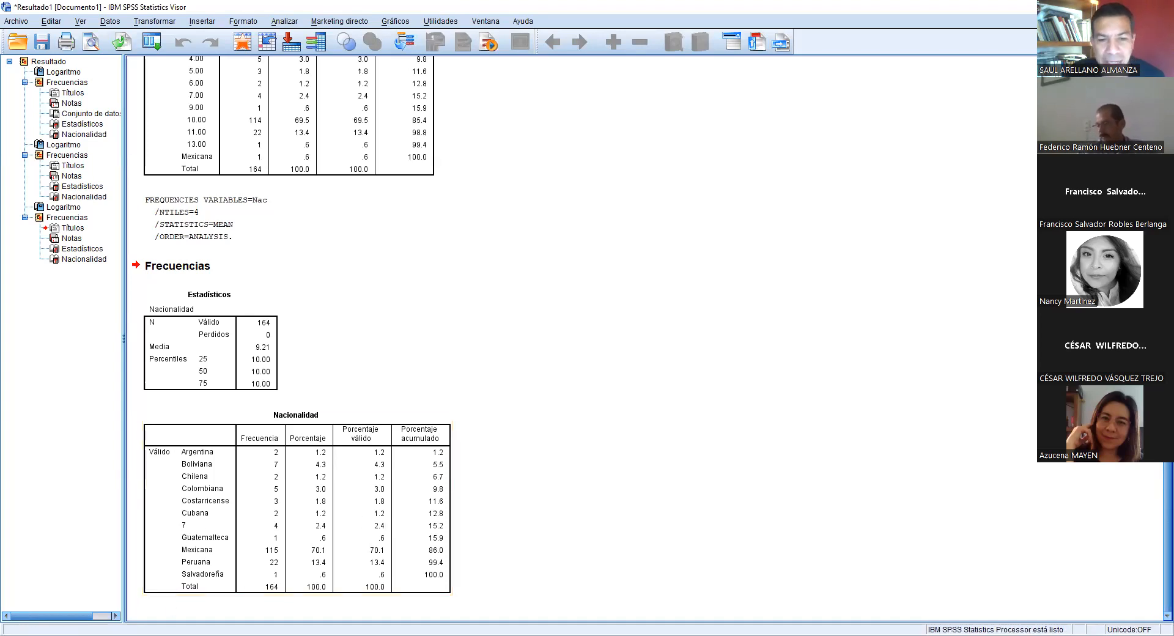
# Add the missing value label 7 = "Dominicana" to Nac and apply the label set.
pyautogui.hotkey('alt', 'Tab')
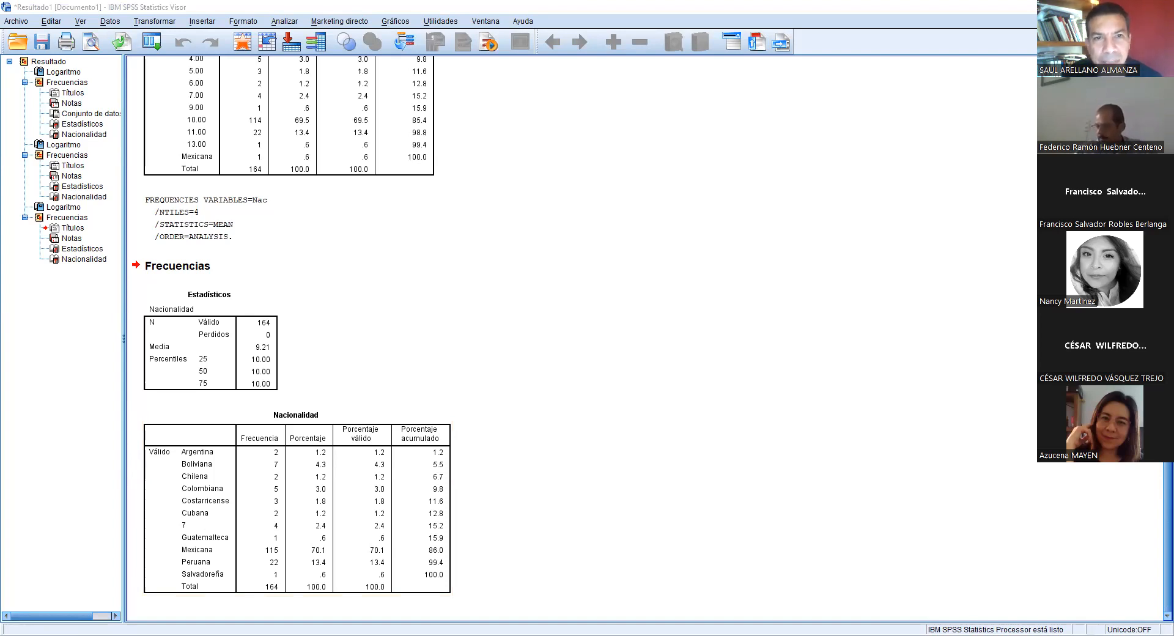
pyautogui.scroll(-1, 513, 335)
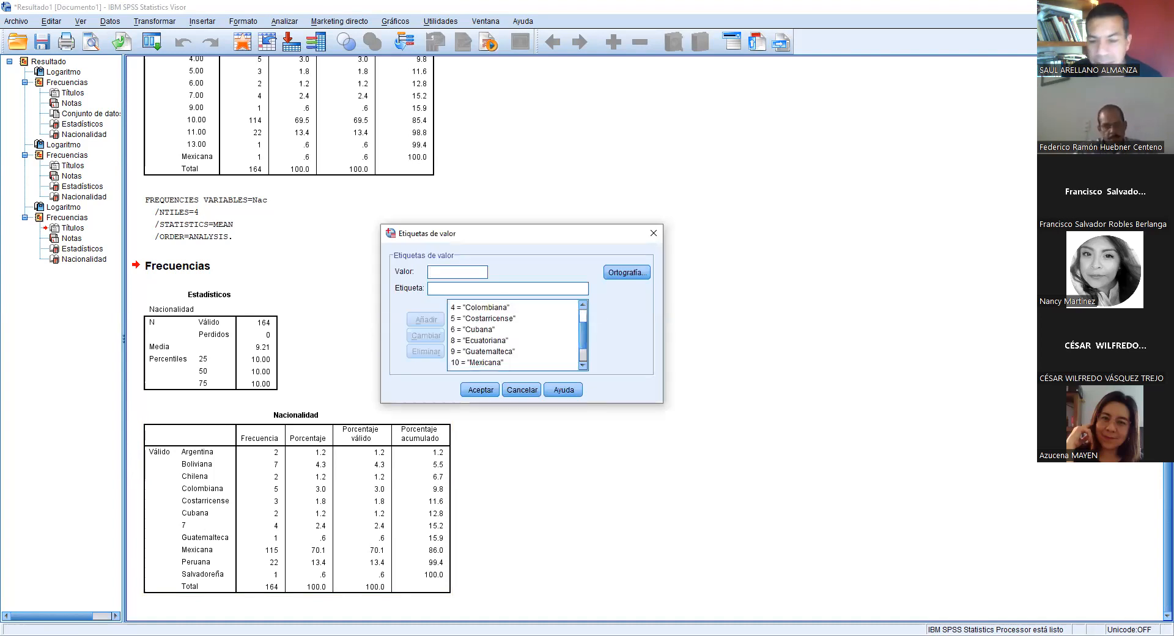
pyautogui.write('7')
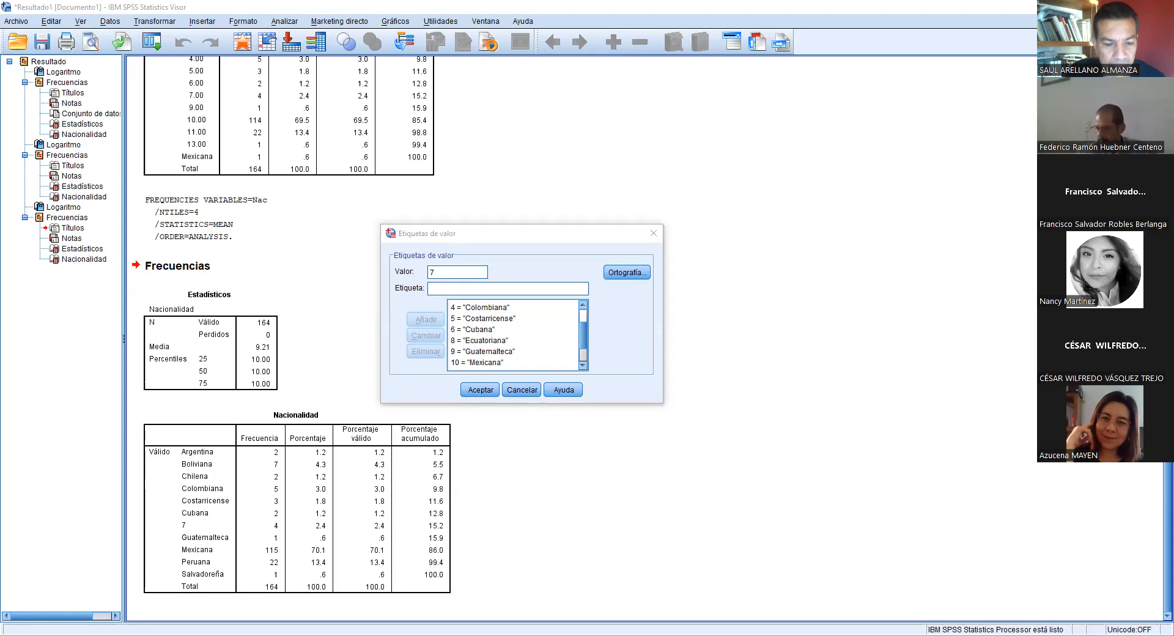
pyautogui.write('Dominicana')
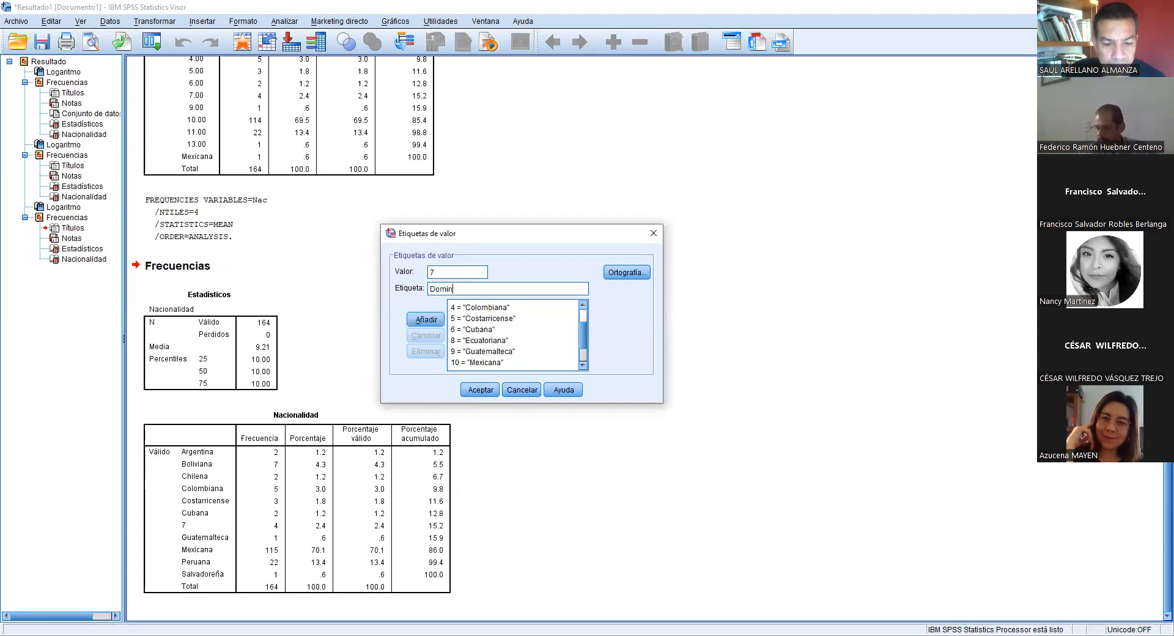
pyautogui.click(427, 319)
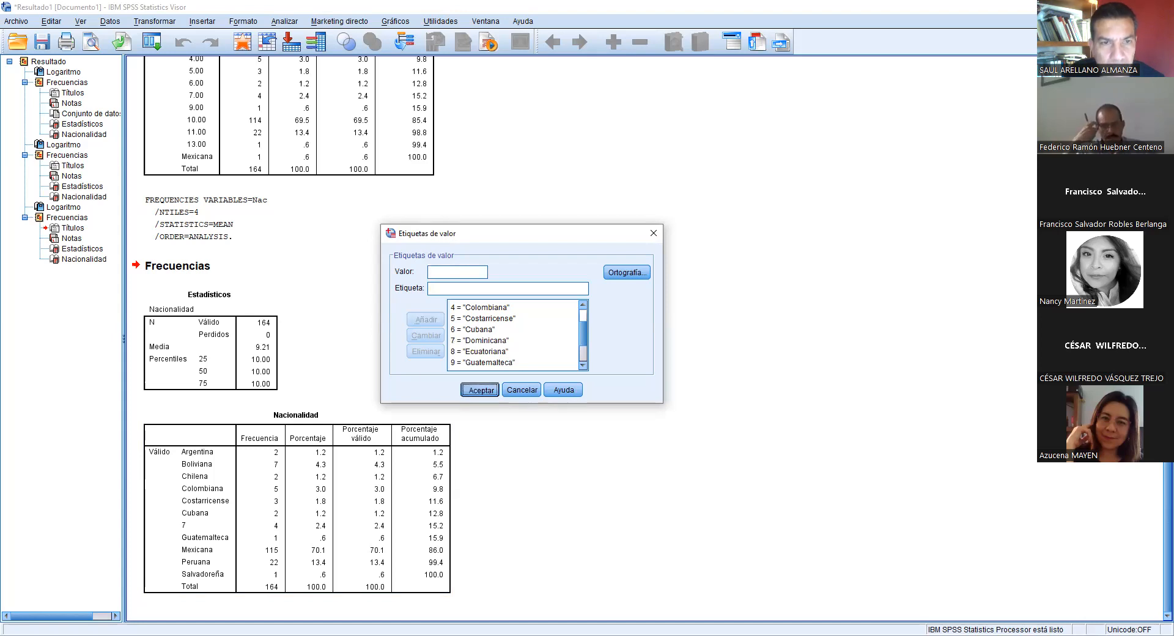
pyautogui.press('Return')
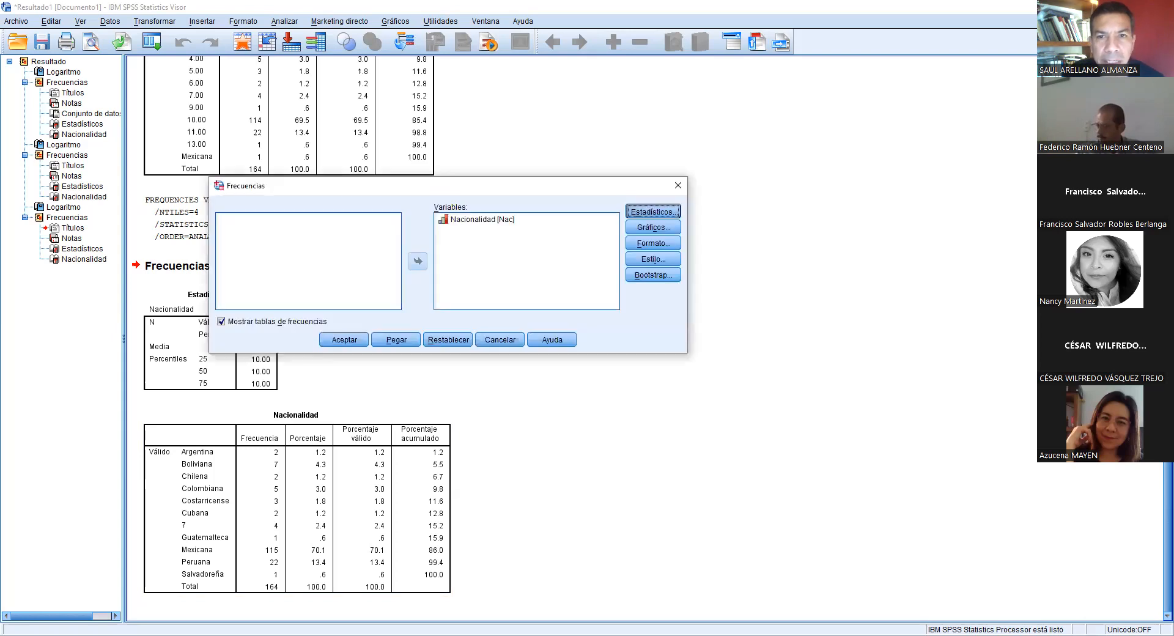
# Remove the quartiles (Cuartiles) and mean (Media) from the Frequencies statistics and rerun the analysis of Nacionalidad.
pyautogui.press('Return')
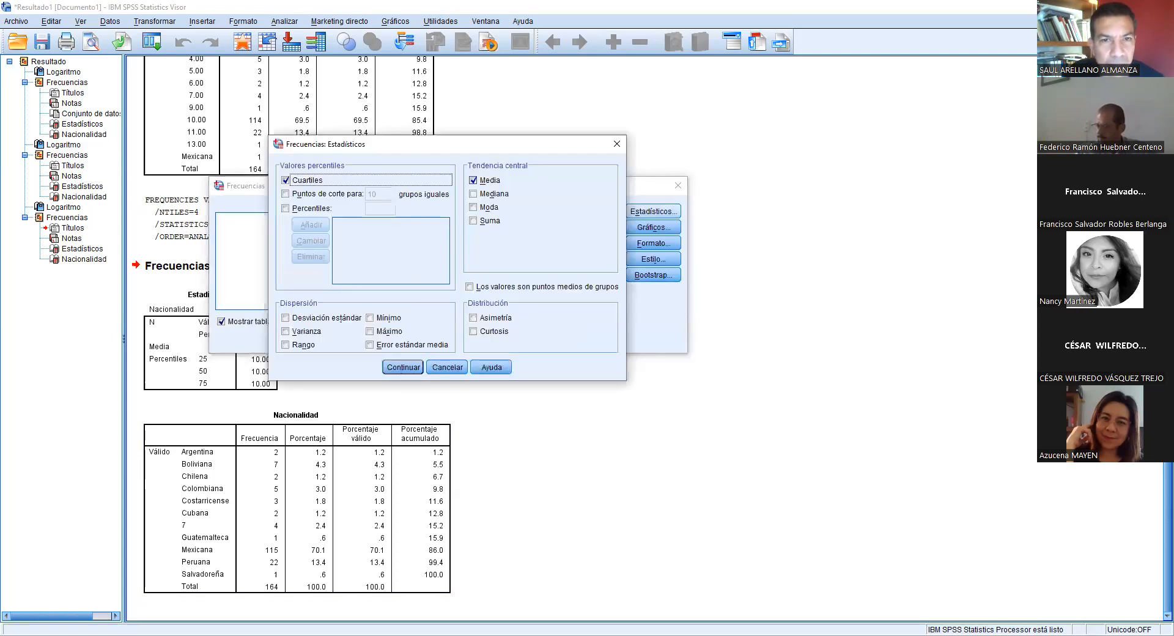
pyautogui.click(286, 180)
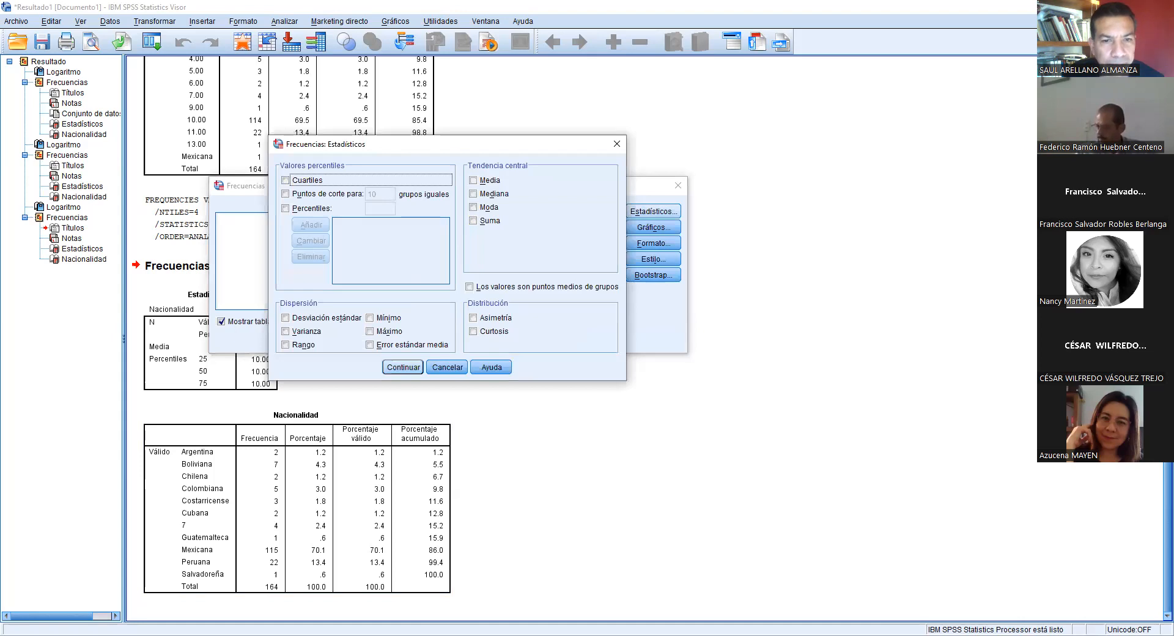
pyautogui.click(403, 366)
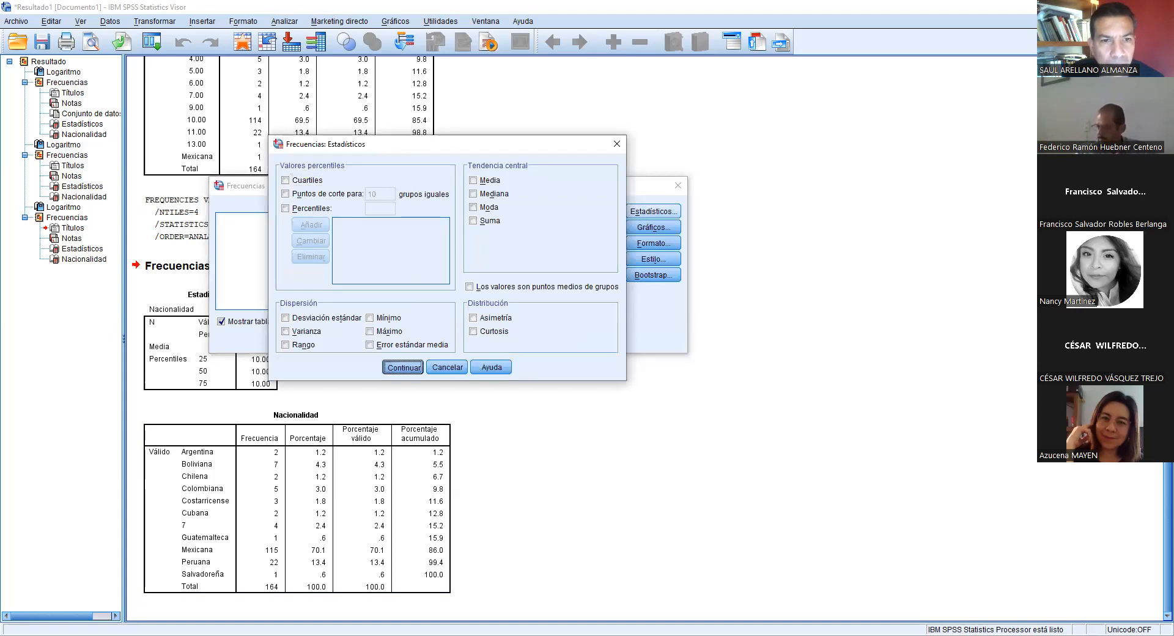
pyautogui.click(360, 343)
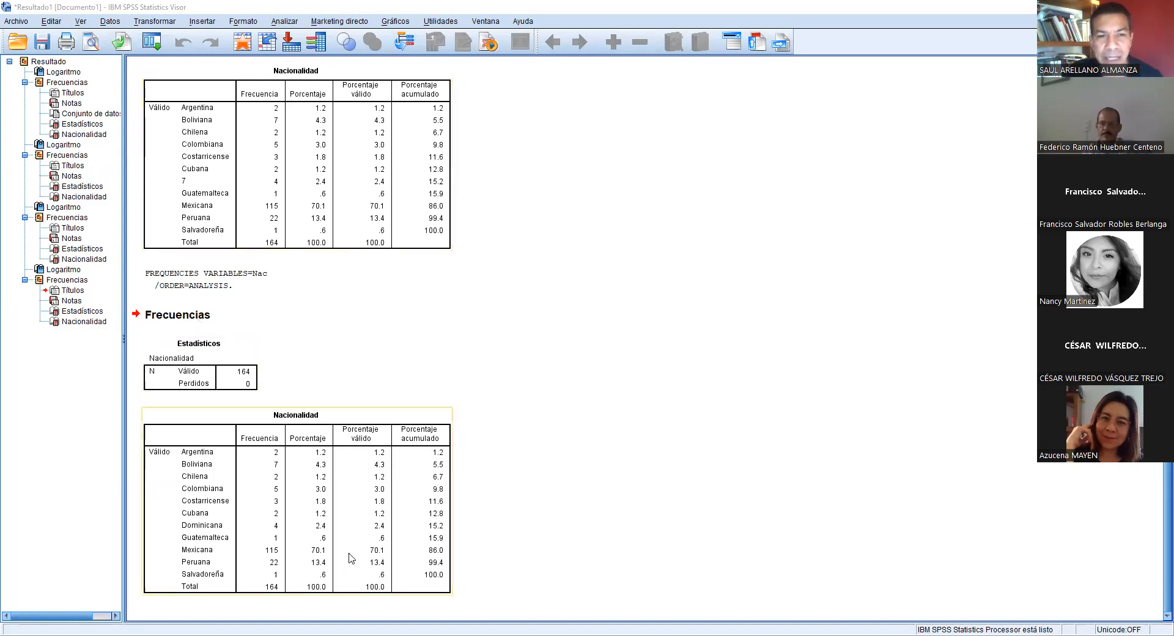
pyautogui.rightClick(339, 502)
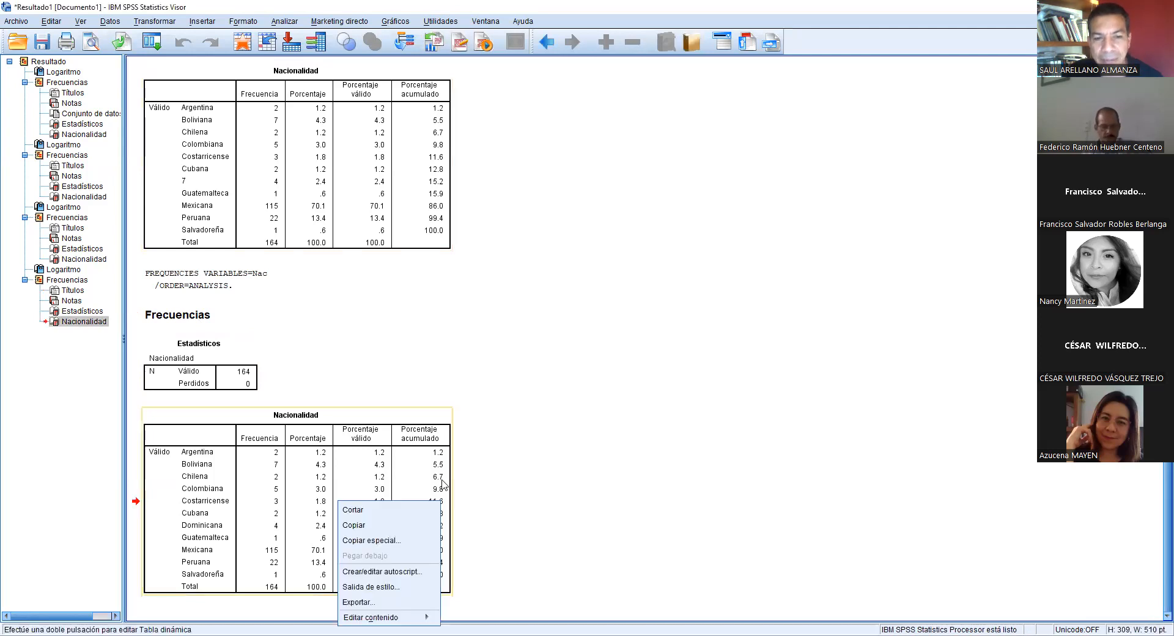
pyautogui.click(516, 469)
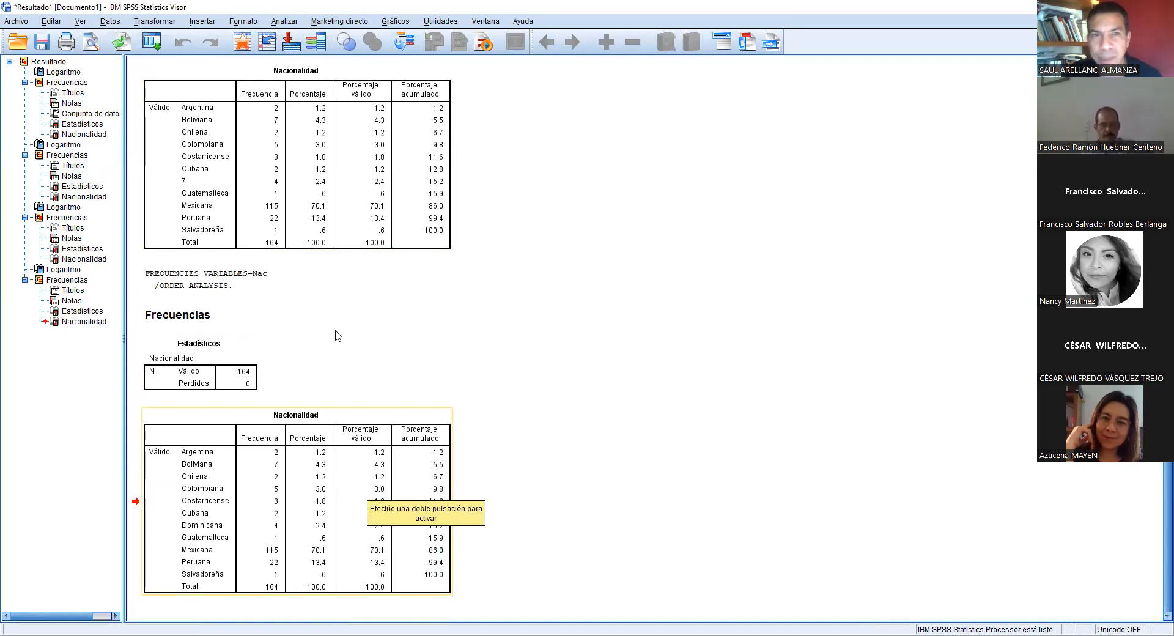
# Rerun the Frequencies analysis of Nacionalidad with a pie chart (Gráficos circulares) whose values are percentages (Porcentajes).
pyautogui.click(285, 22)
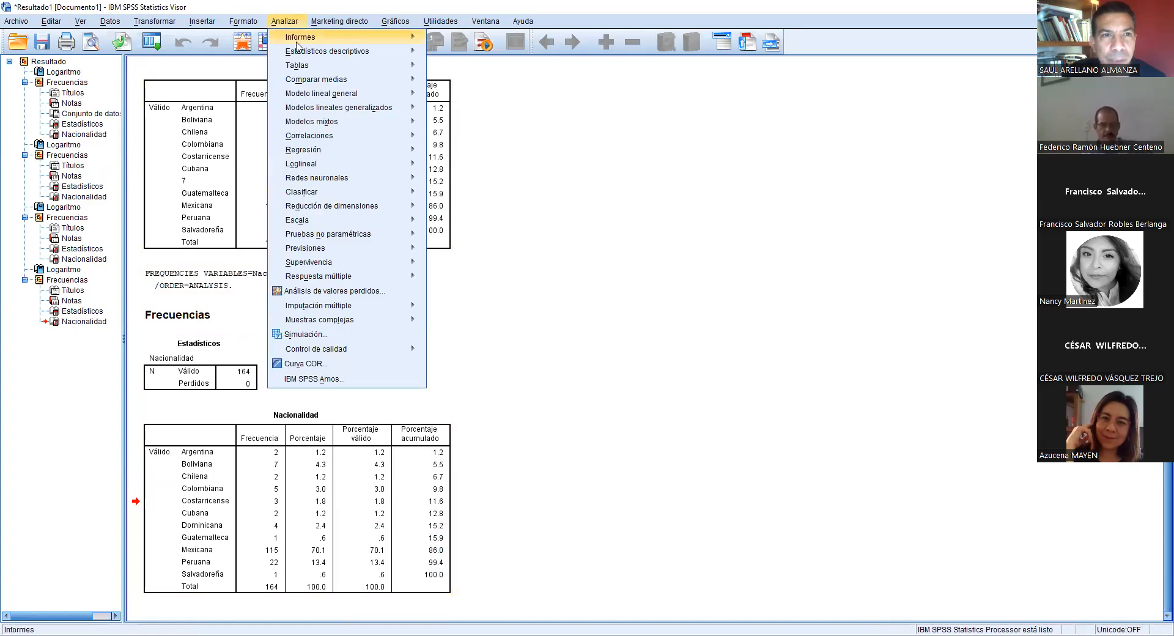
pyautogui.moveTo(340, 53)
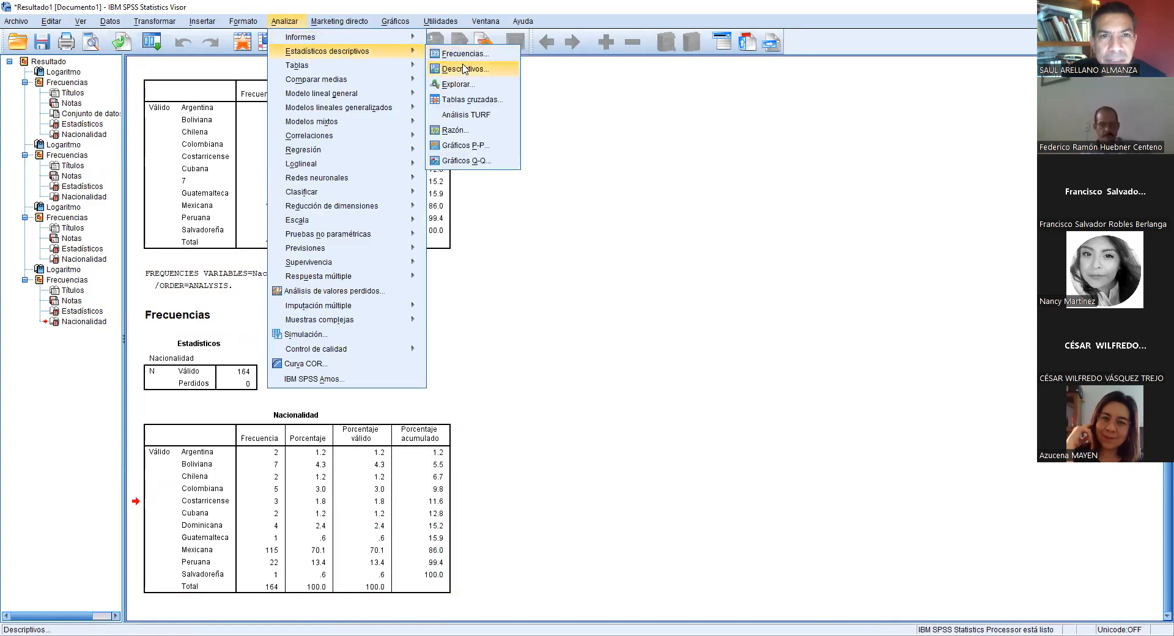
pyautogui.press('Return')
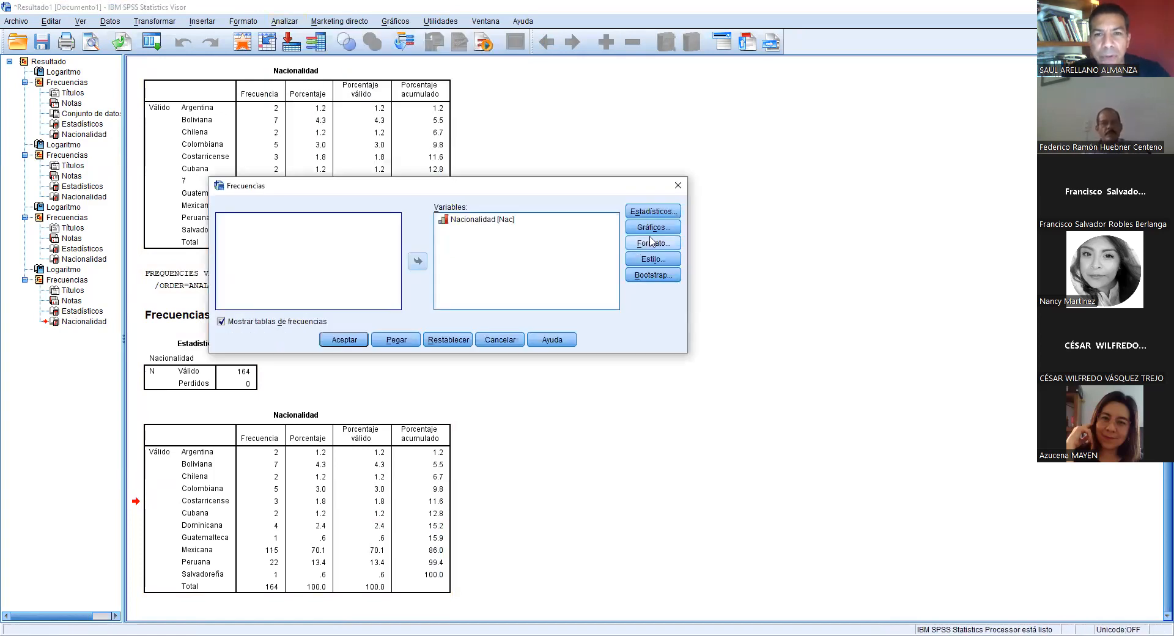
pyautogui.click(654, 229)
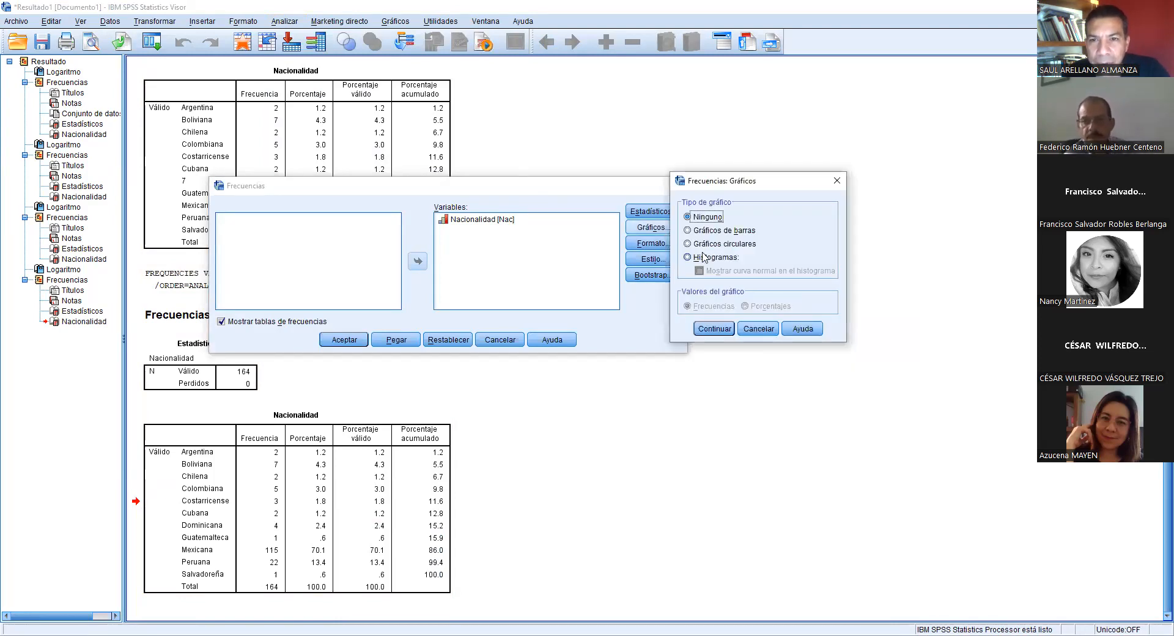
pyautogui.click(687, 243)
pyautogui.click(745, 306)
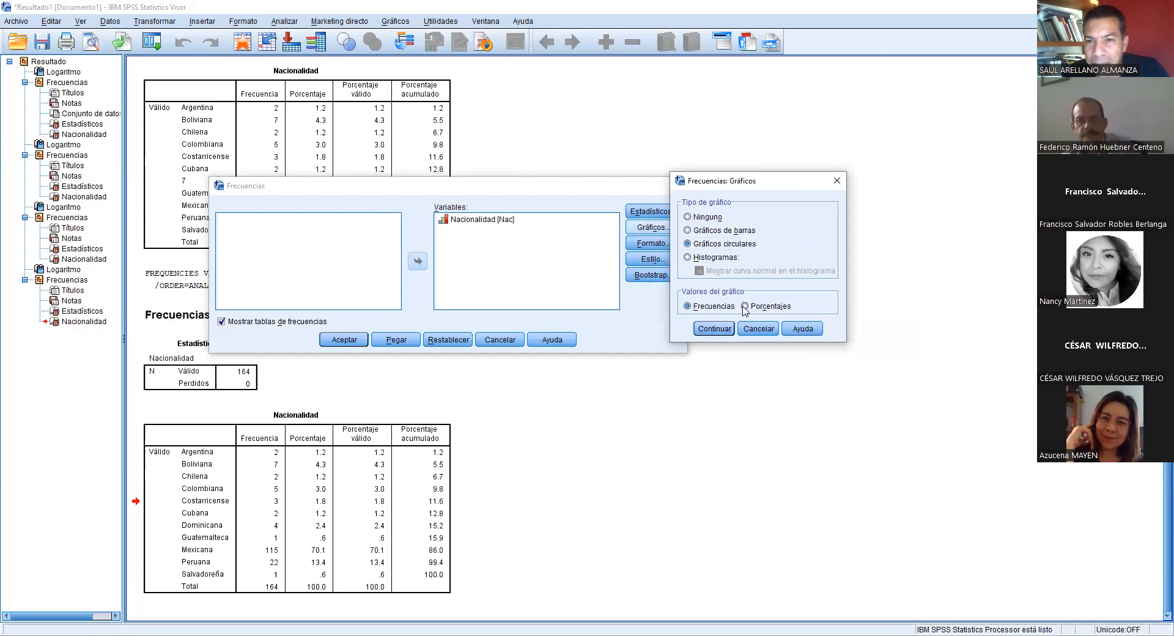
pyautogui.click(722, 329)
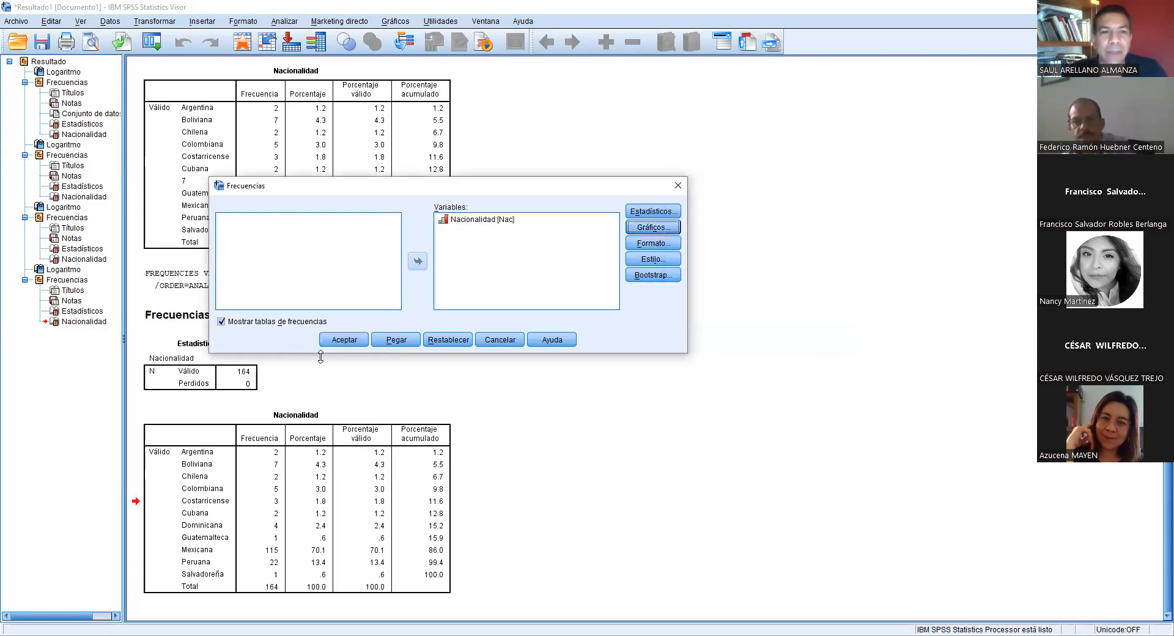
pyautogui.click(353, 341)
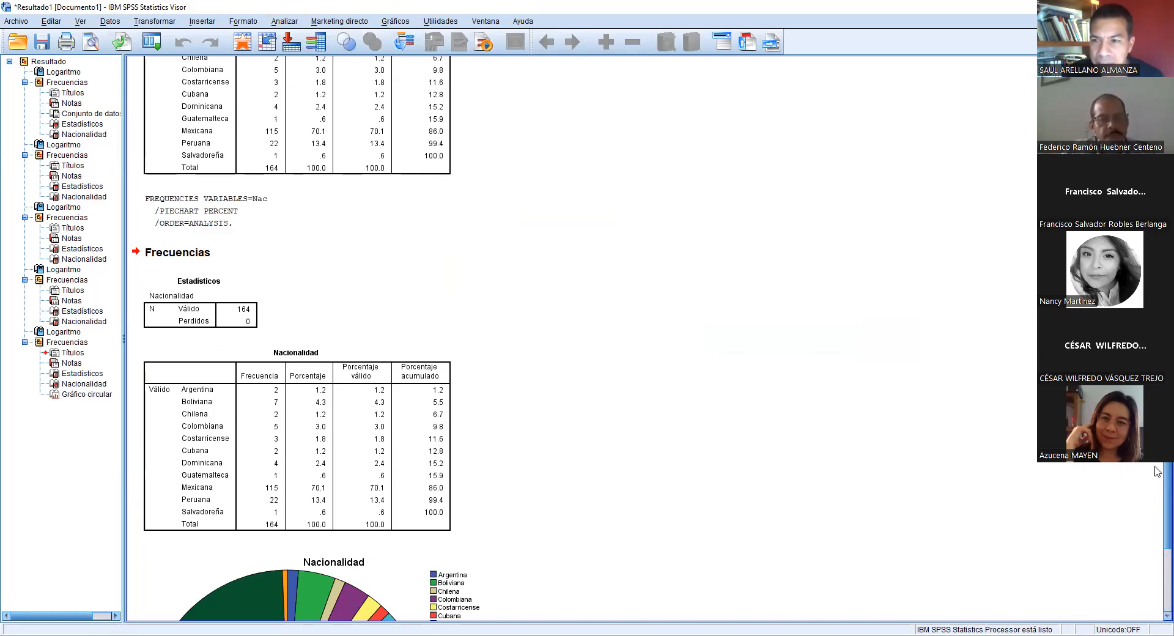
# Open the Nacionalidad pie chart in the chart editor and show Porcentaje data labels on its slices.
pyautogui.scroll(-5, 1158, 567)
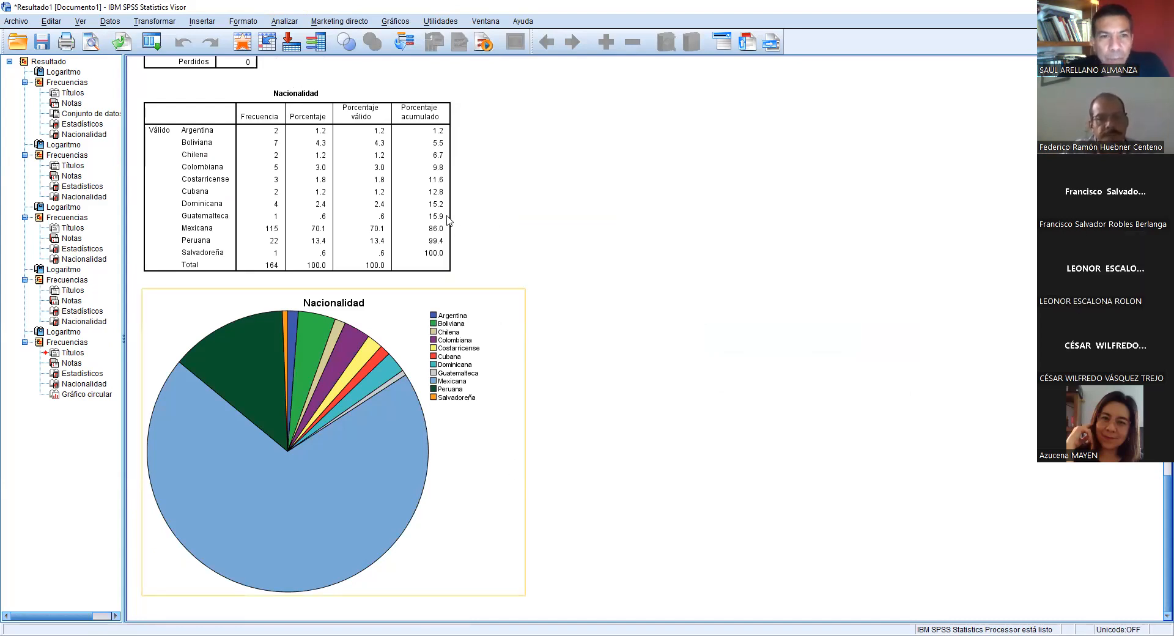
pyautogui.click(444, 442)
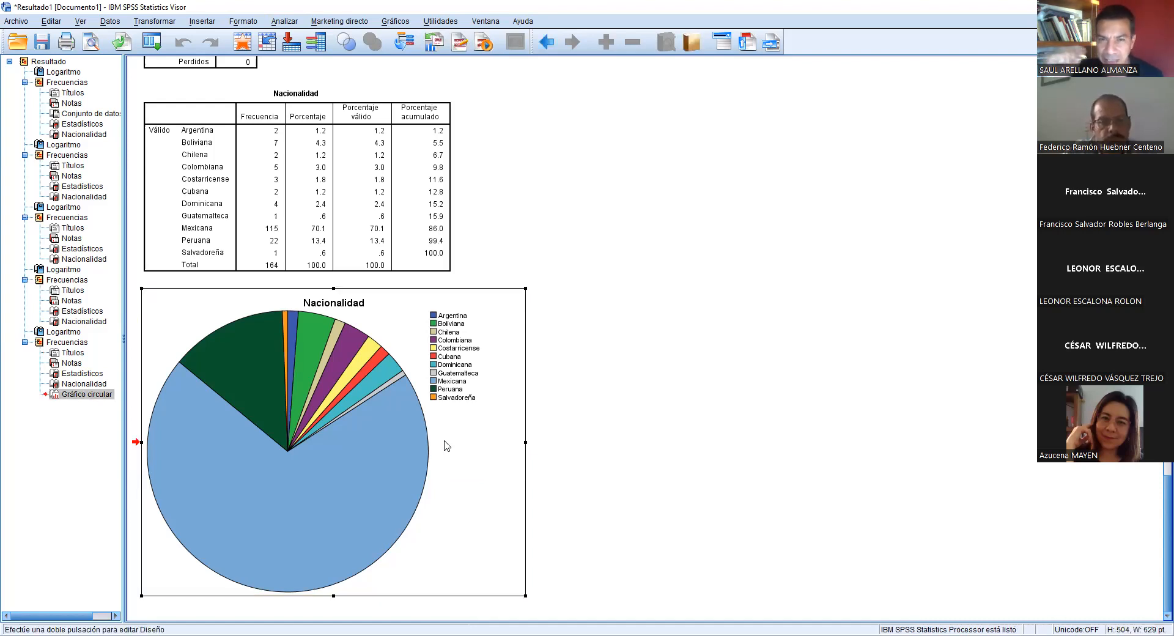
pyautogui.doubleClick(445, 445)
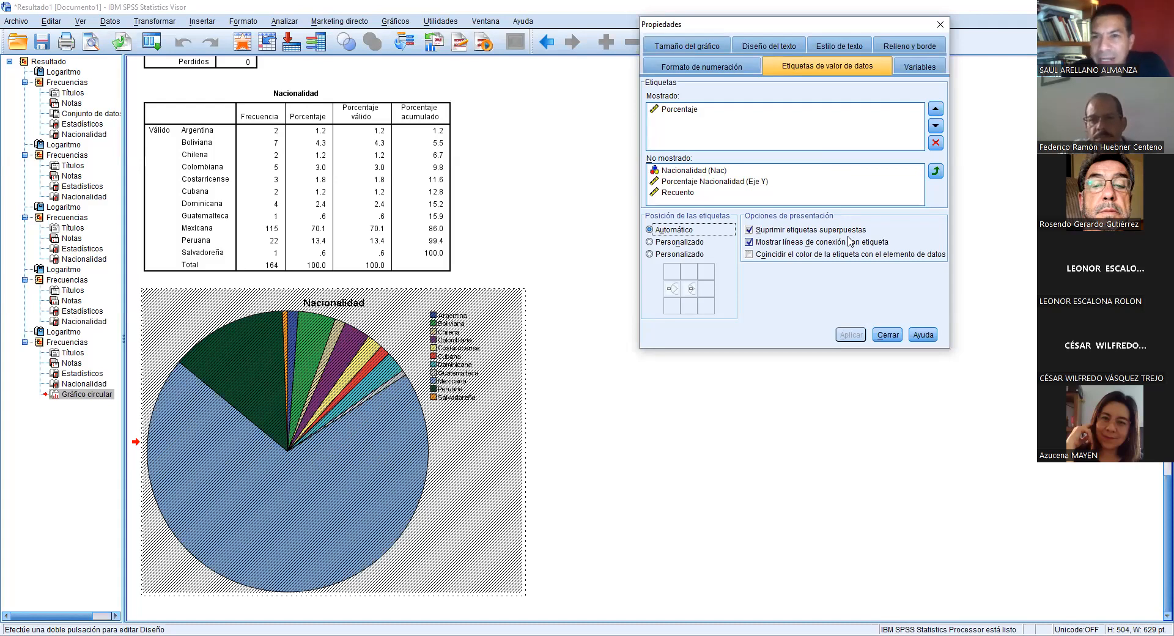
pyautogui.click(887, 334)
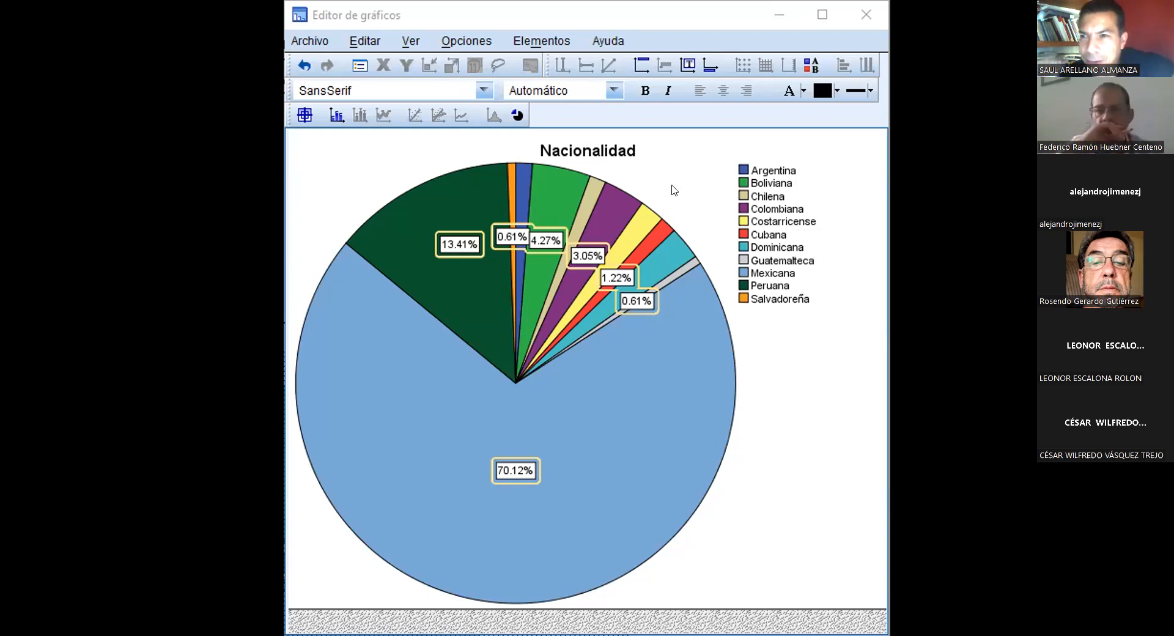
pyautogui.click(552, 41)
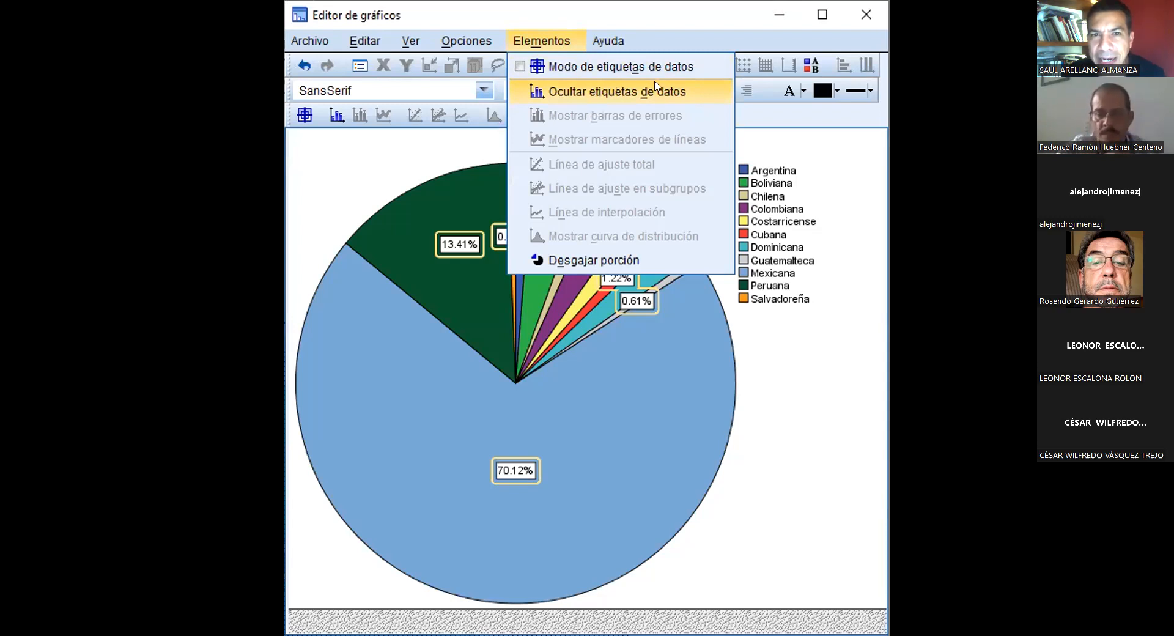
pyautogui.click(702, 12)
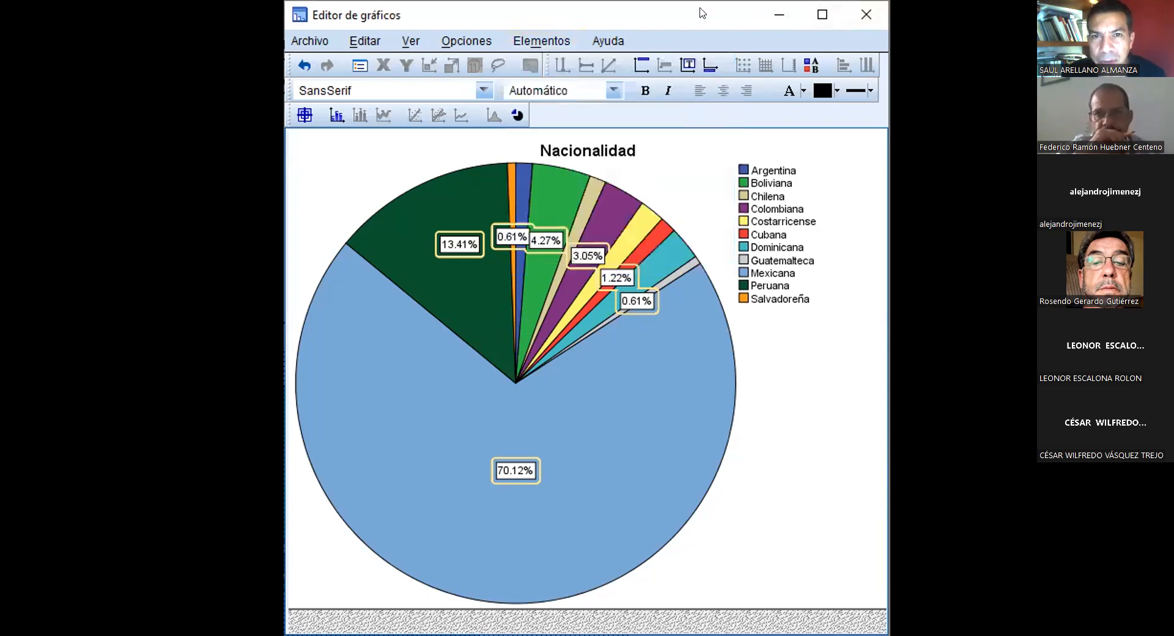